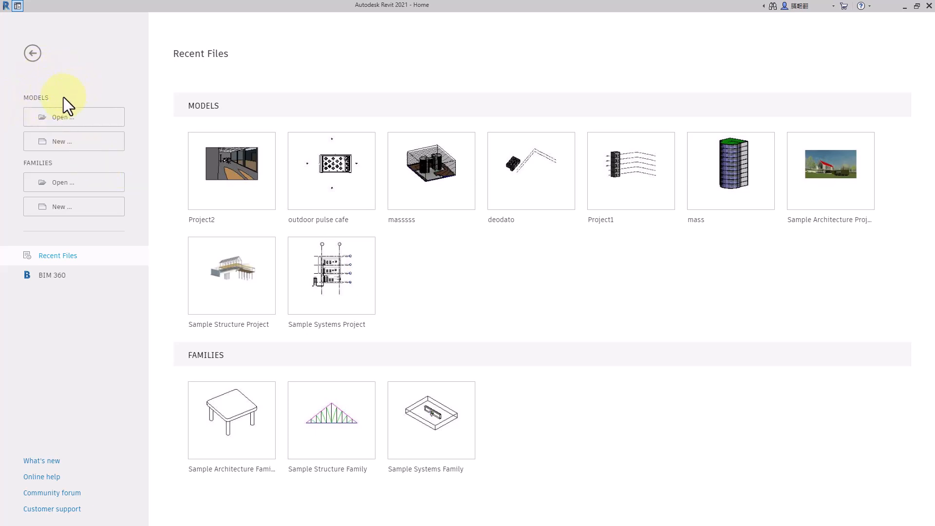
Start a new model project and examine the template files offered in the English-Imperial folder, including Precast Detailing-Default and default.
left_click(86, 148)
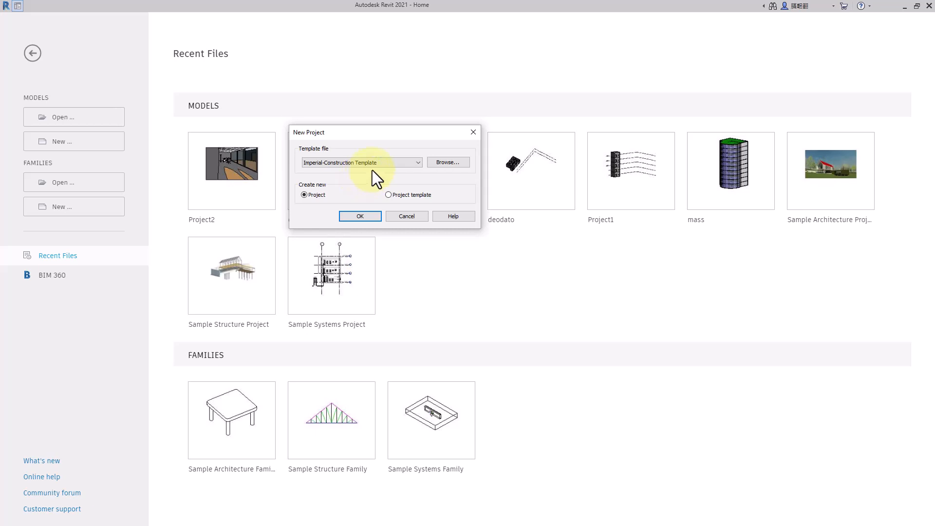
left_click(374, 163)
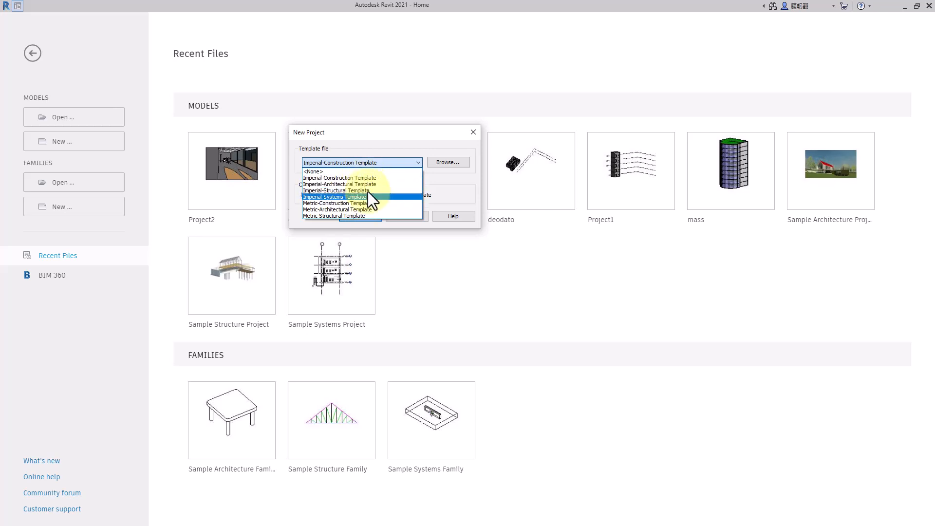
left_click(461, 165)
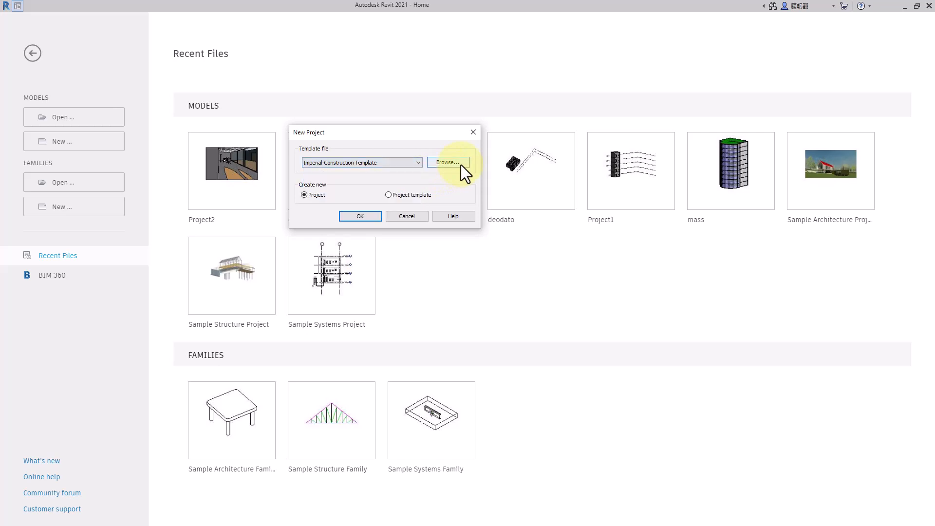
left_click(452, 163)
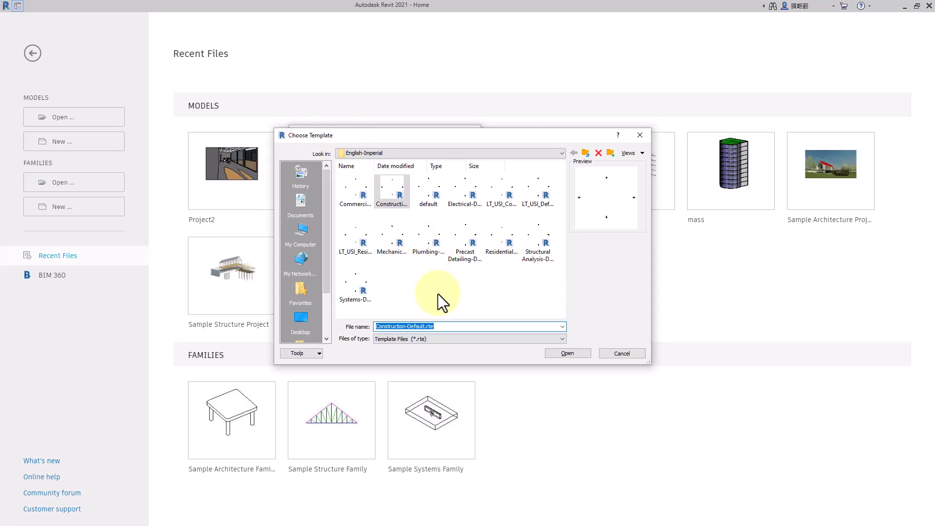
left_click(436, 251)
left_click(471, 248)
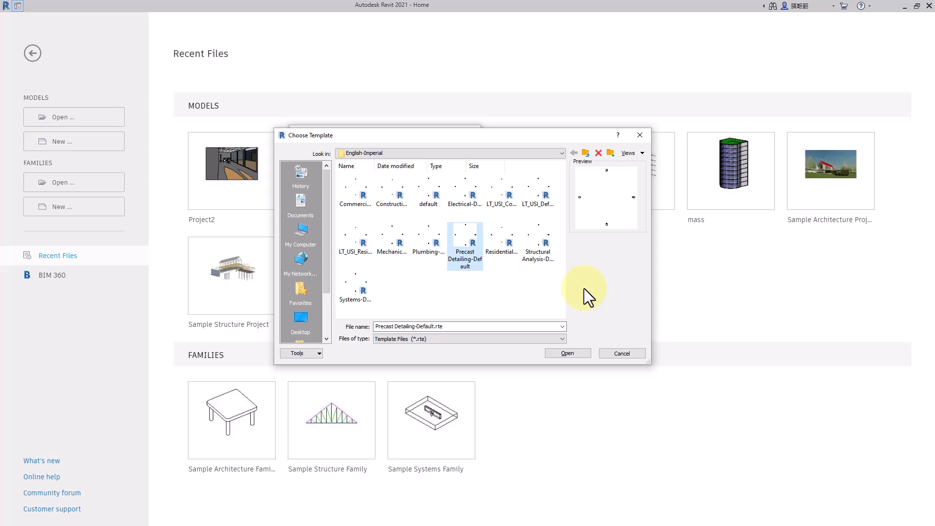
left_click(437, 197)
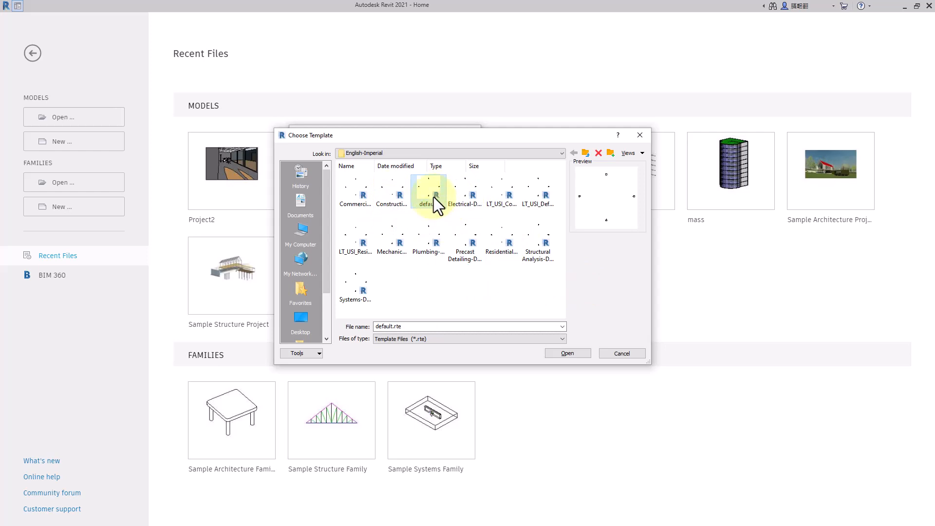
Look through the default template files in the parent Templates folder, including Default_M_CHS and Default_I_ENU, without loading one.
left_click(405, 153)
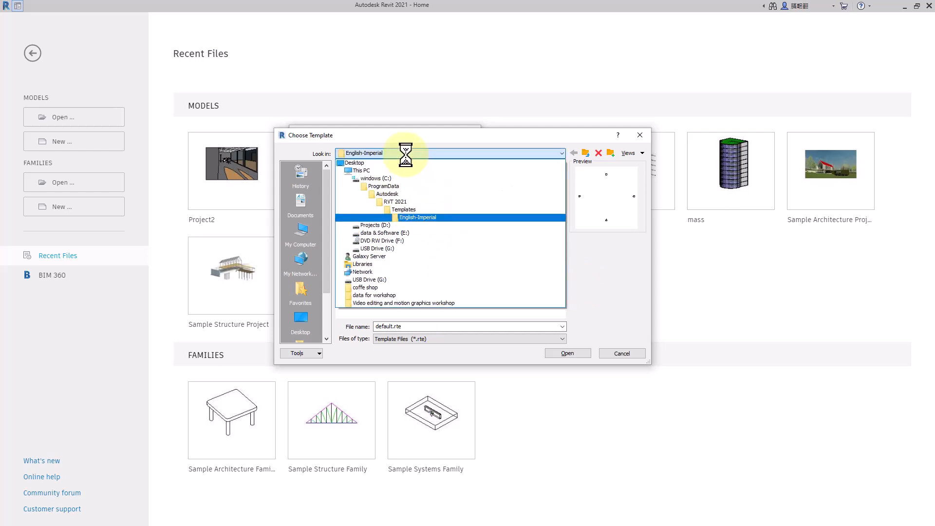
left_click(438, 209)
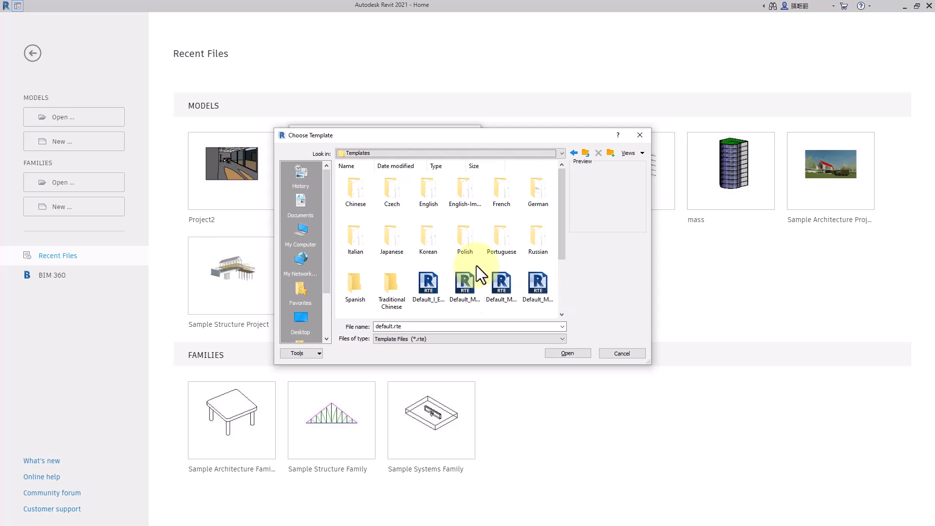
left_click(443, 293)
left_click(464, 295)
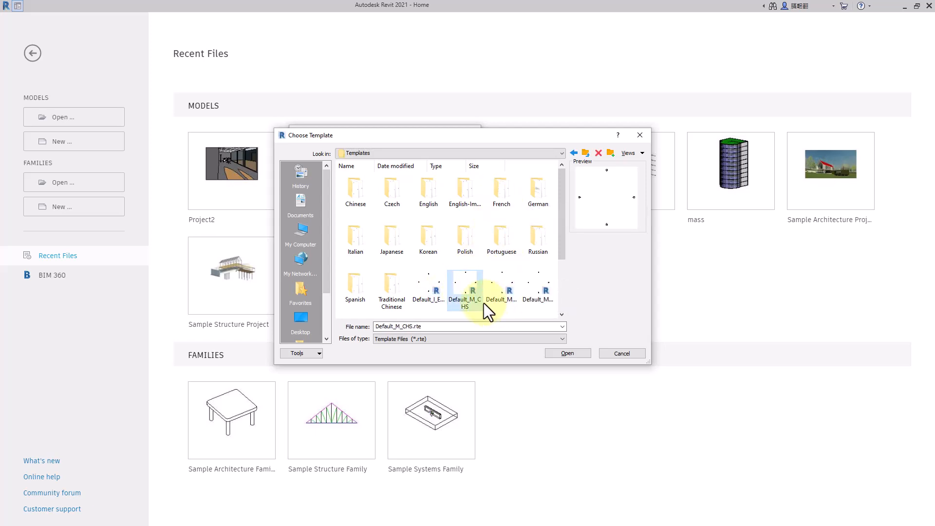
left_click(441, 296)
left_click(460, 290)
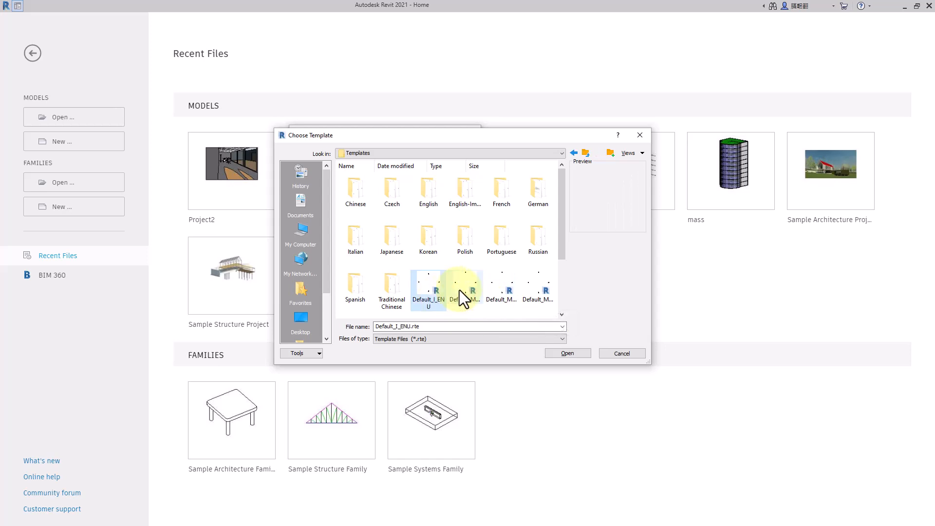
left_click(437, 290)
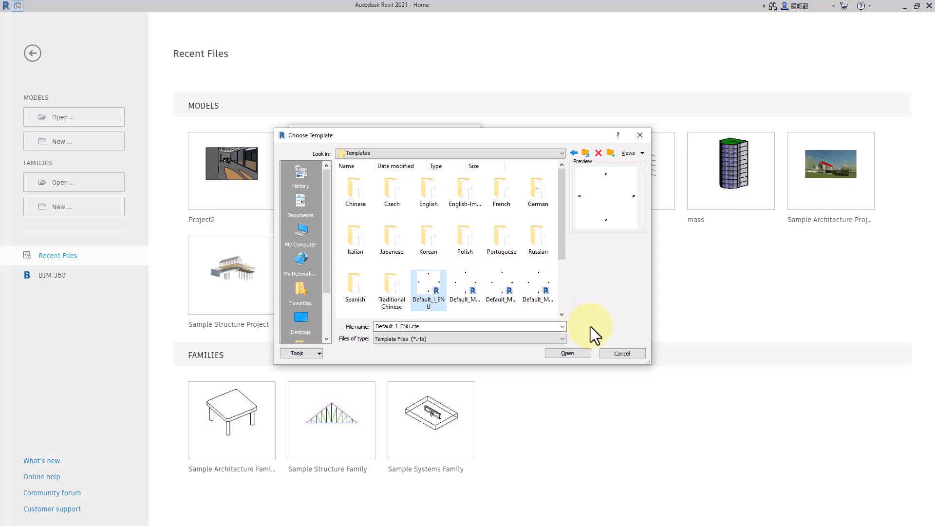
left_click(624, 354)
Create the new project from the Metric-Architectural Template.
left_click(379, 164)
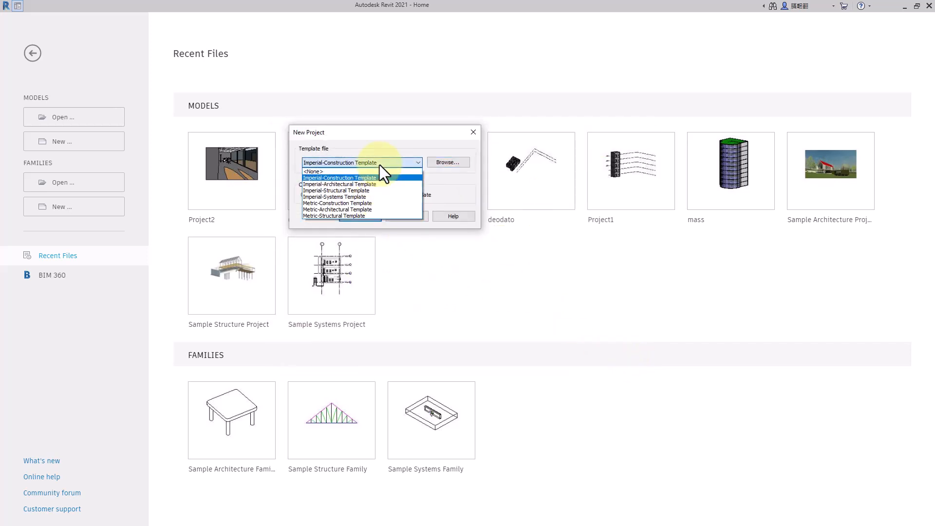
left_click(386, 209)
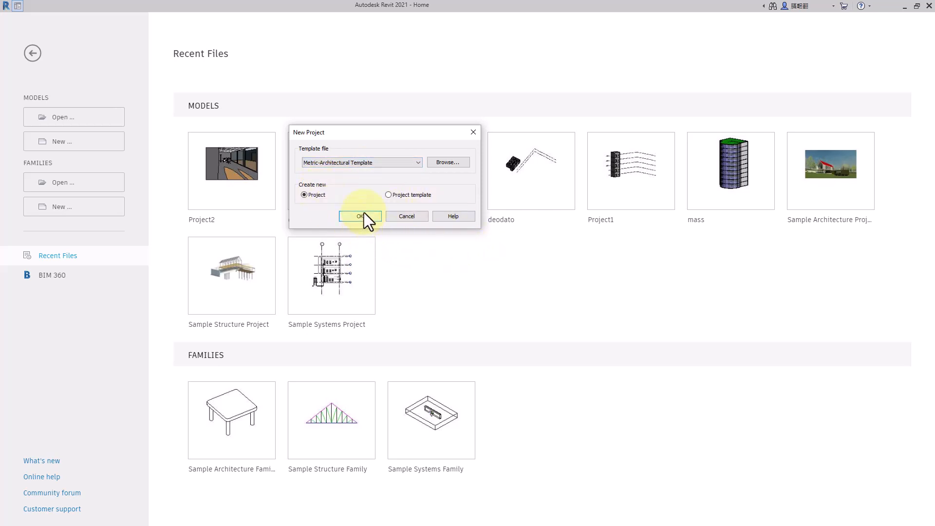
left_click(364, 214)
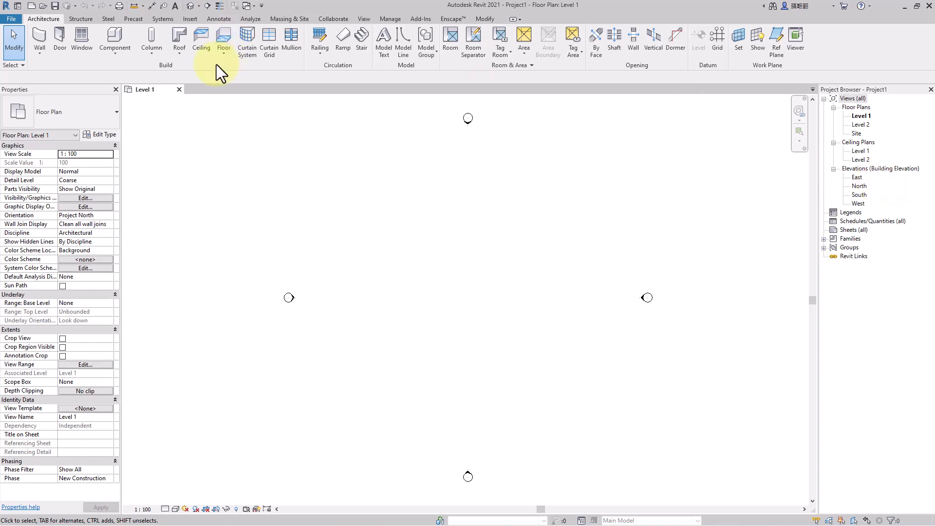
Return to the home screen and create a new project from the Imperial-Construction Template.
key("alt")
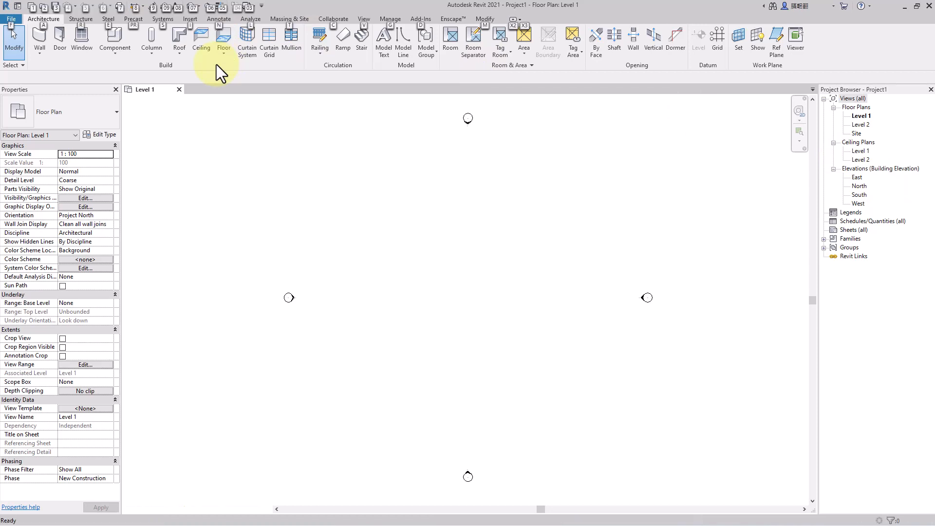
key("ctrl+d")
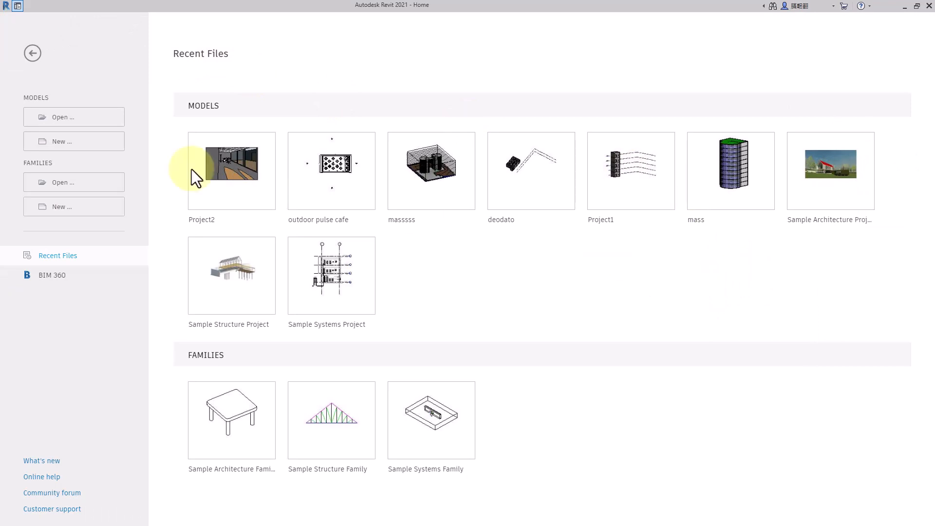
left_click(90, 154)
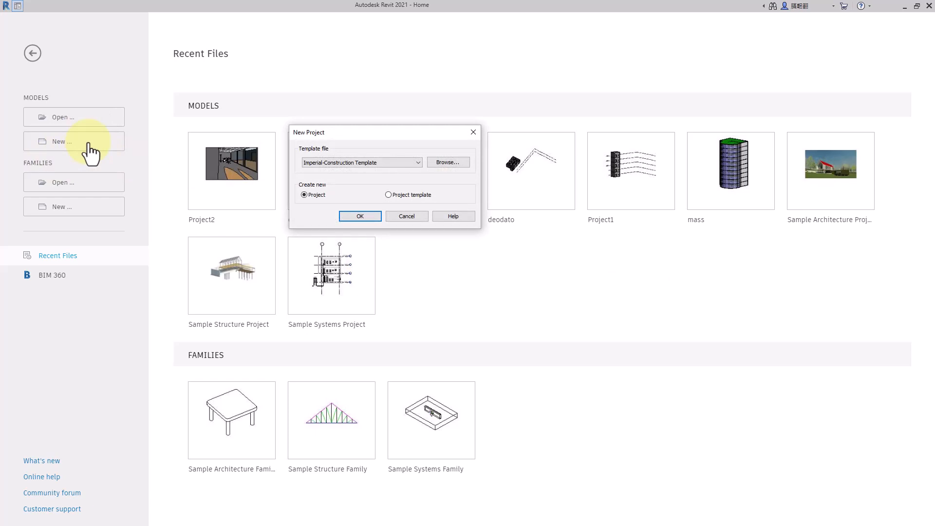
left_click(407, 215)
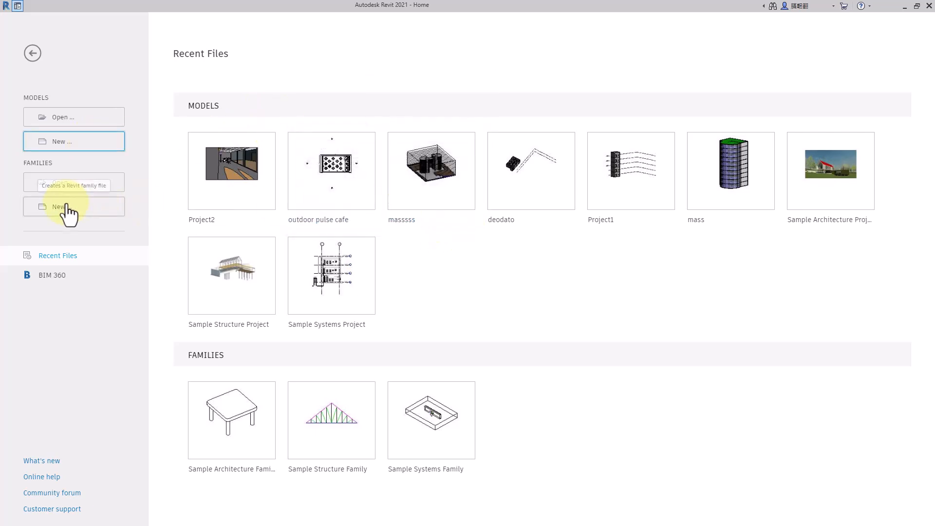
left_click(91, 145)
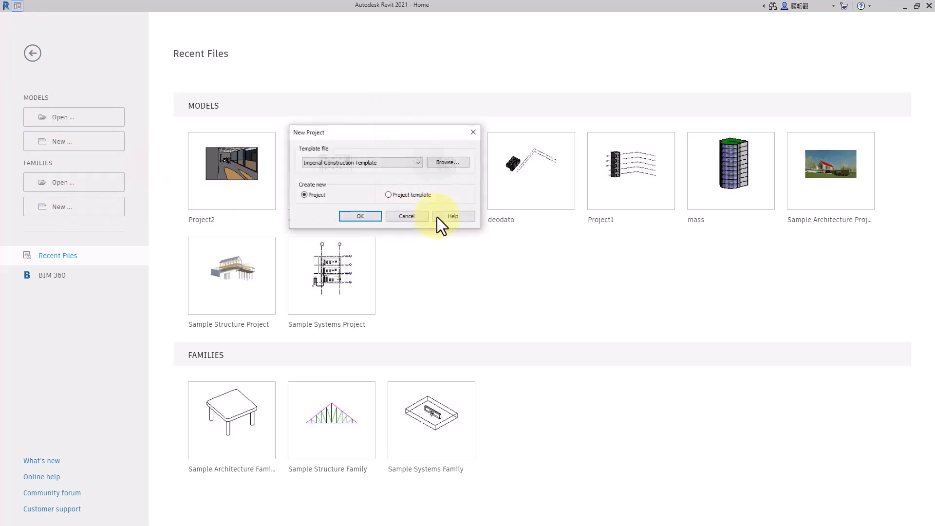
left_click(408, 162)
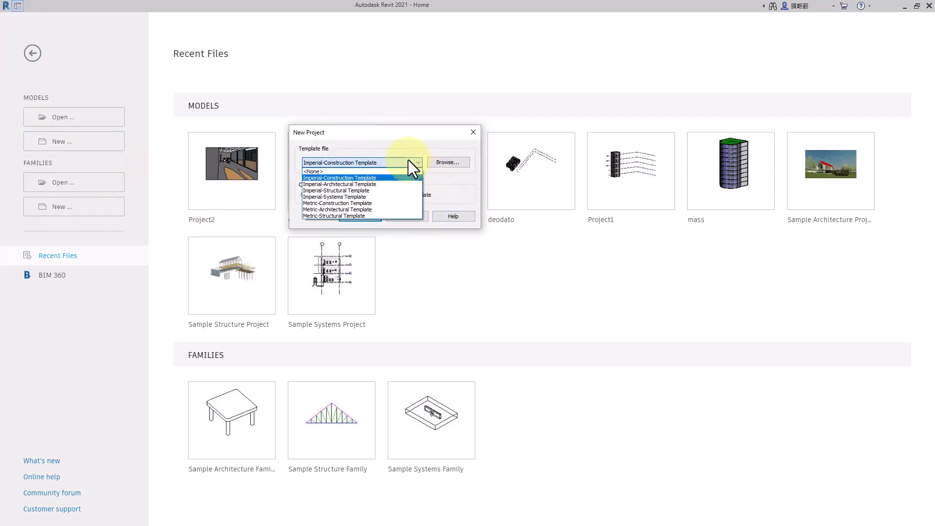
left_click(388, 179)
left_click(374, 215)
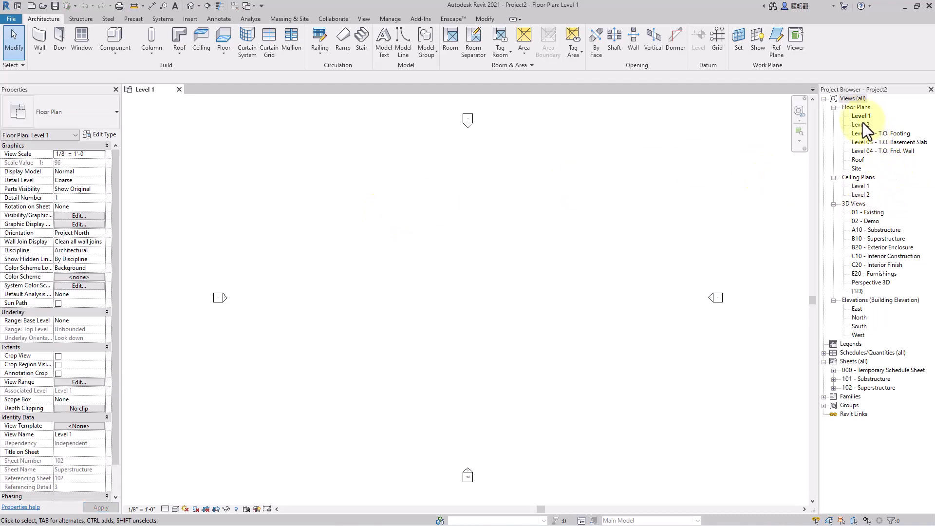
Open the East building elevation and examine the template's predefined levels, from the footings up to the roof.
left_click(865, 125)
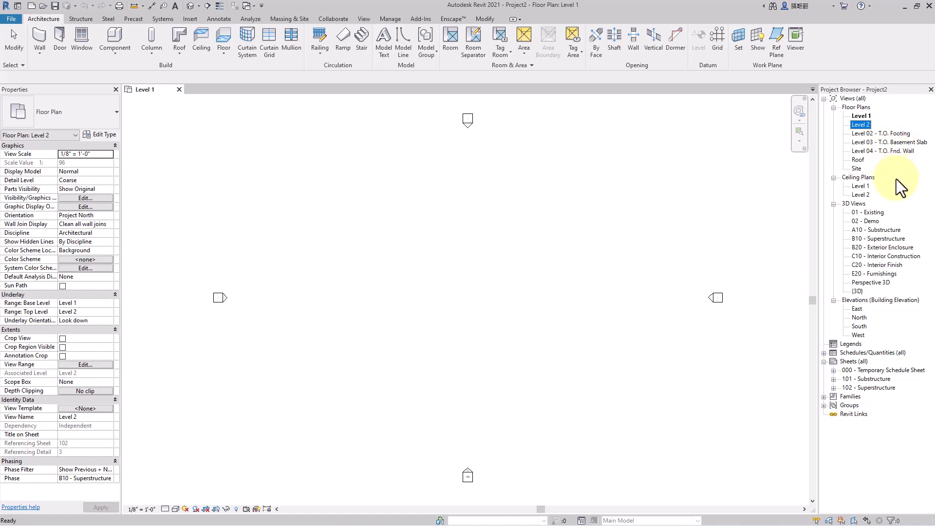
double_click(860, 308)
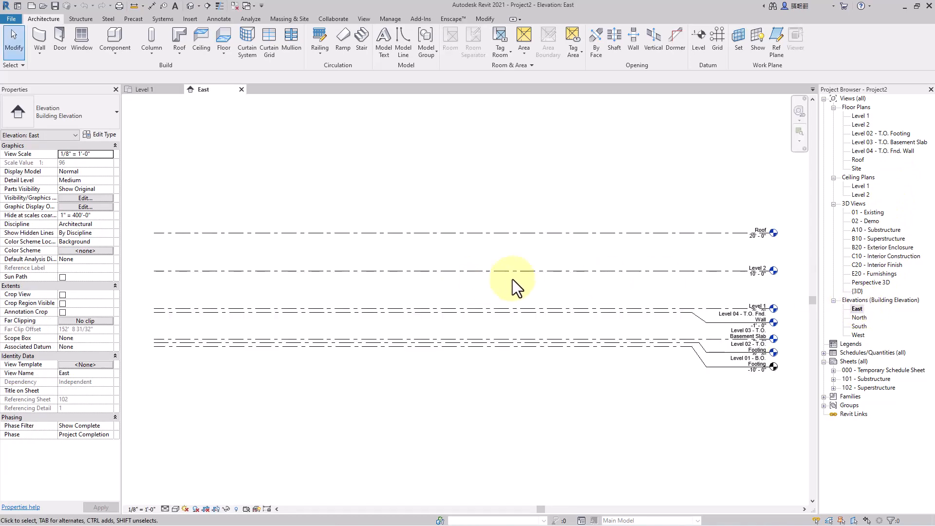
scroll(764, 336, "up", 6)
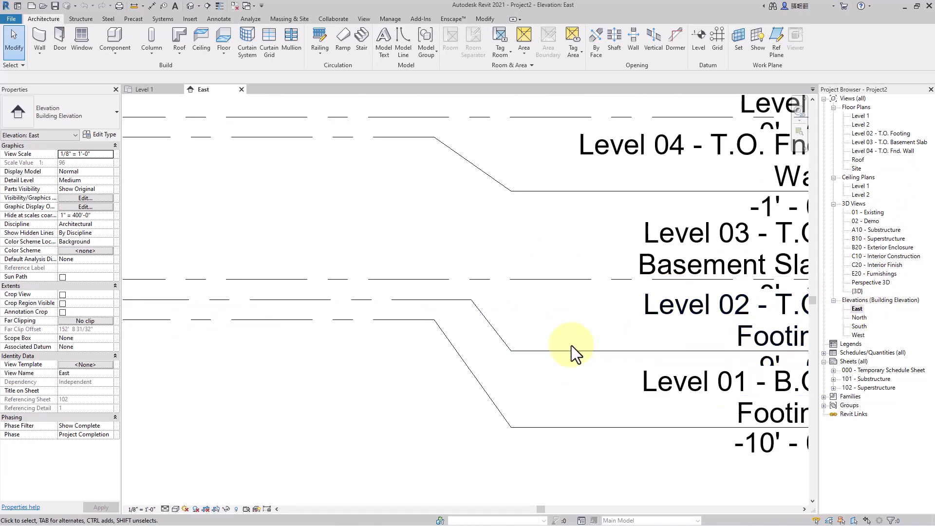
scroll(505, 340, "down", 4)
middle_click_drag(524, 338, 552, 338)
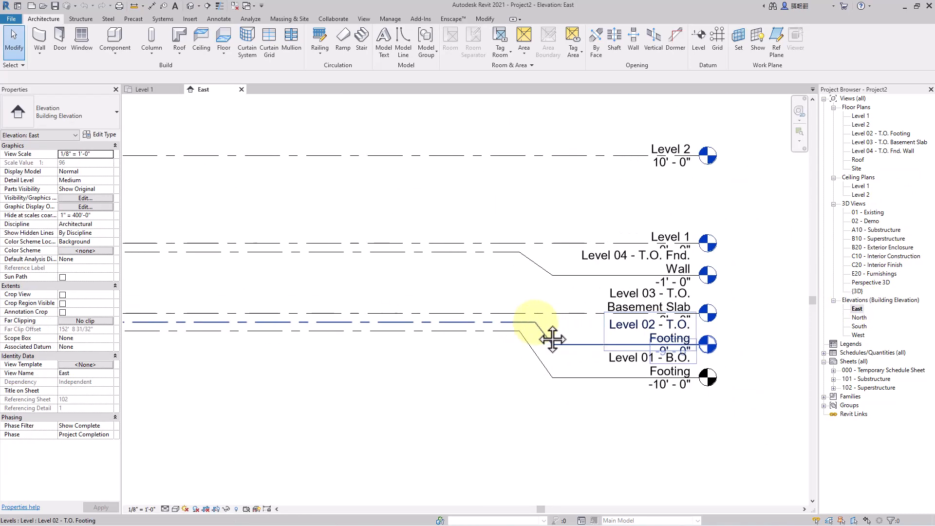
scroll(494, 325, "down", 2)
middle_click_drag(494, 326, 624, 342)
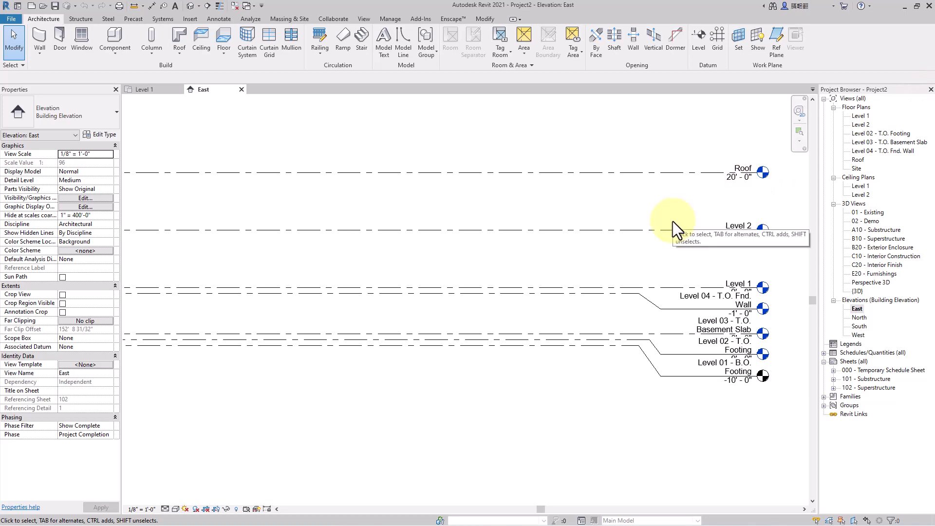
Return to the home screen, create another project from the Metric-Architectural Template and look over its list of loaded families.
key("ctrl+d")
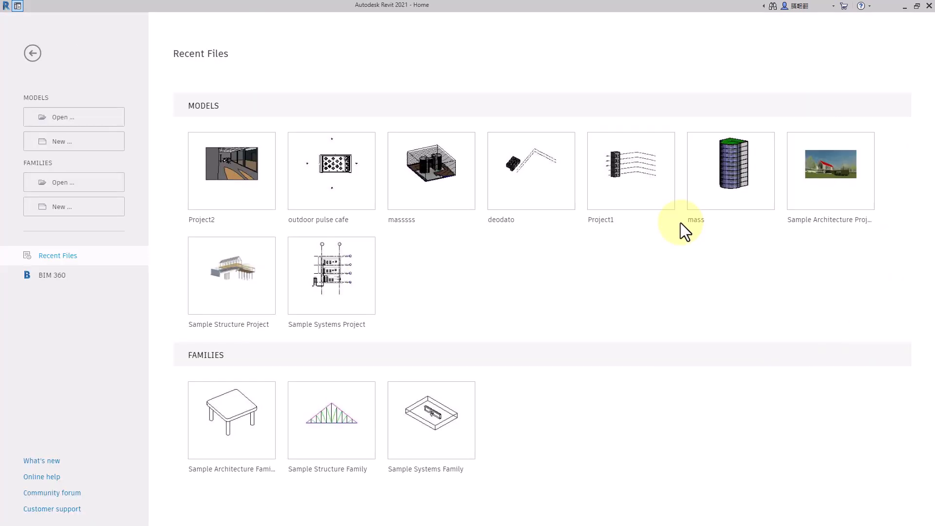
left_click(87, 142)
left_click(360, 163)
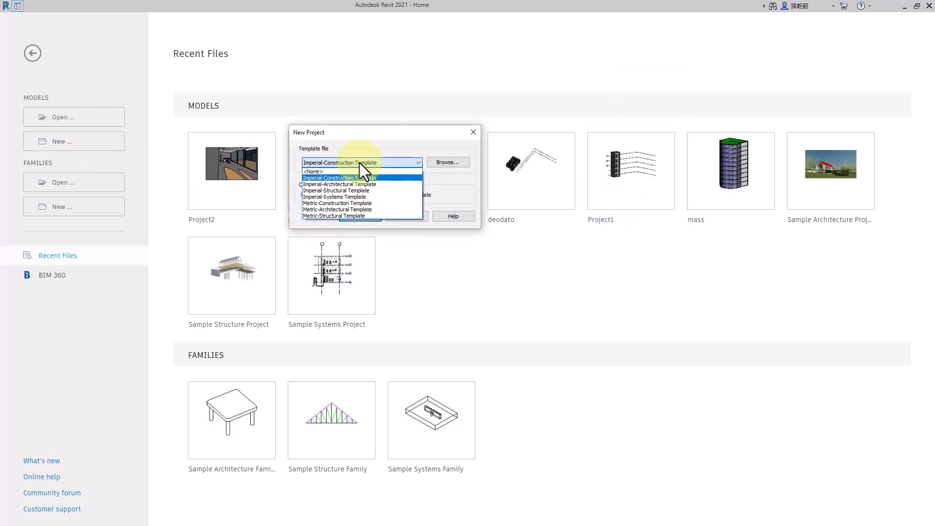
left_click(381, 210)
left_click(355, 217)
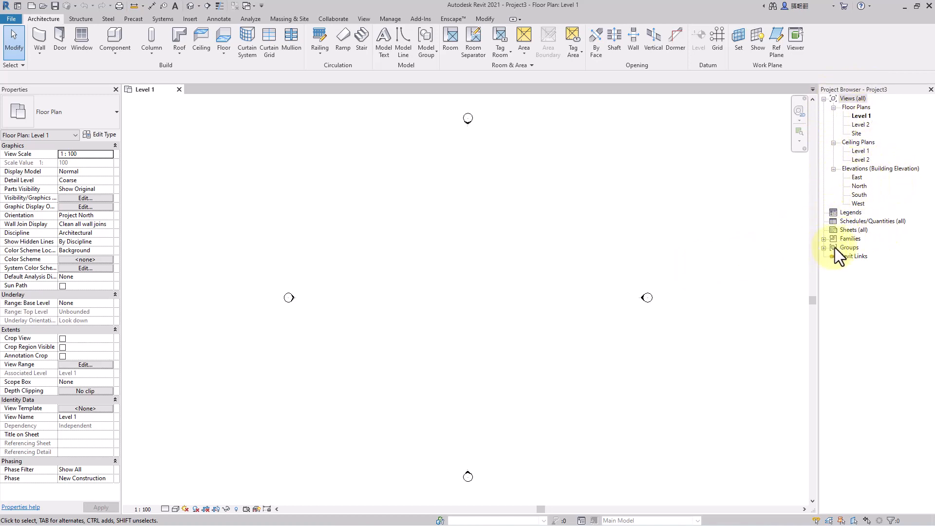
left_click(824, 240)
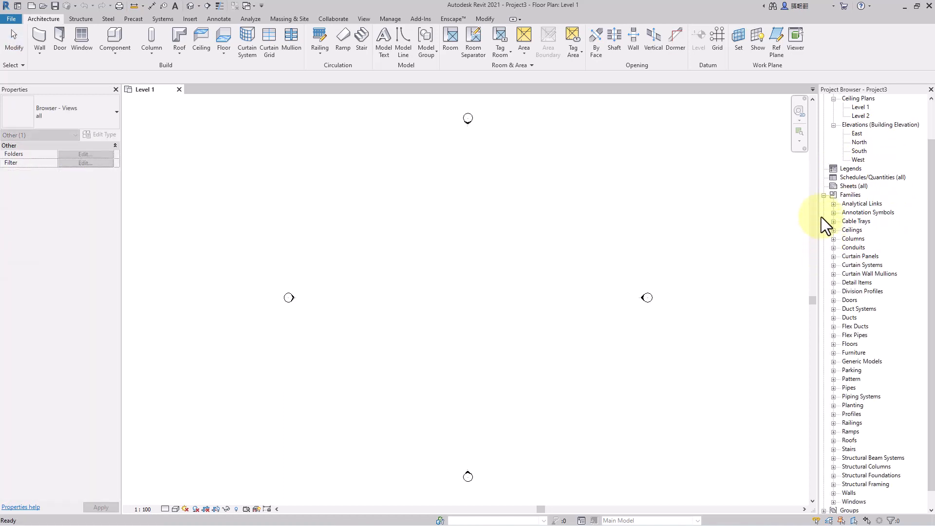
left_click(823, 196)
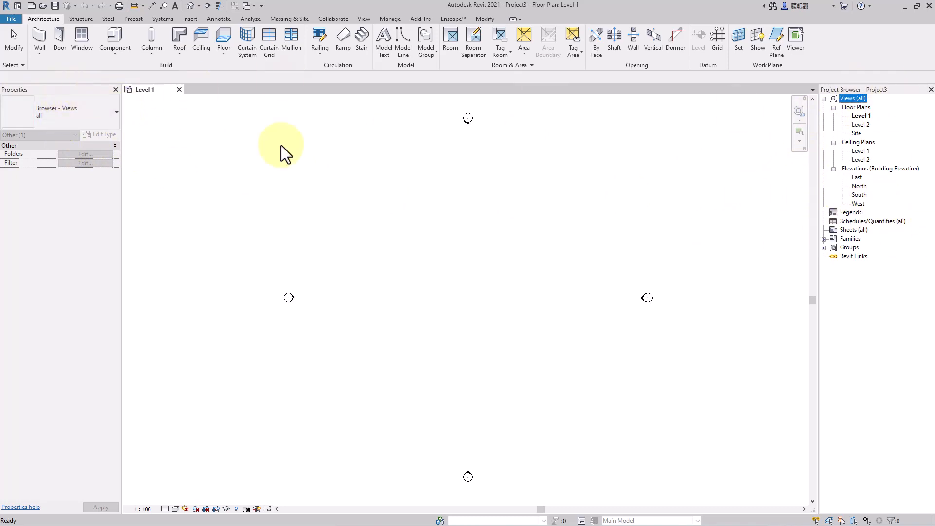
Set the save reminder interval to 15 minutes in the program's general options.
left_click(11, 19)
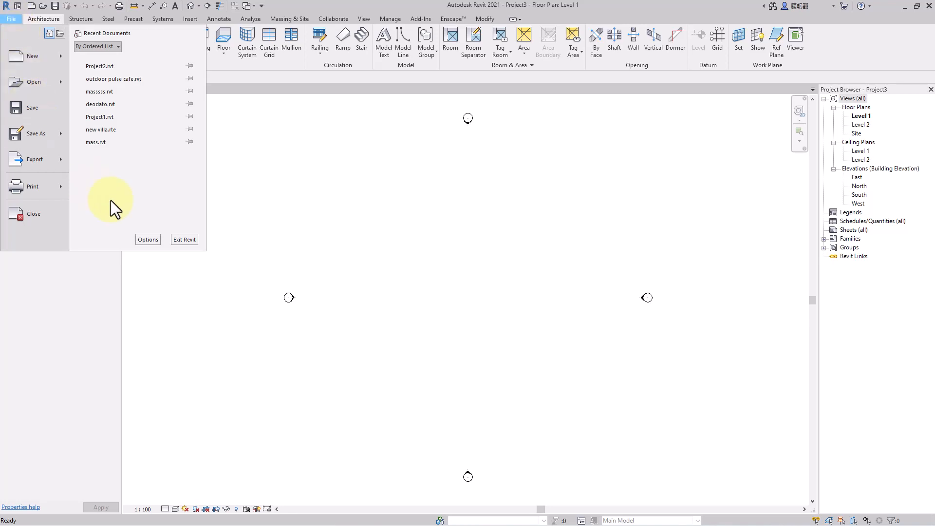
left_click(152, 239)
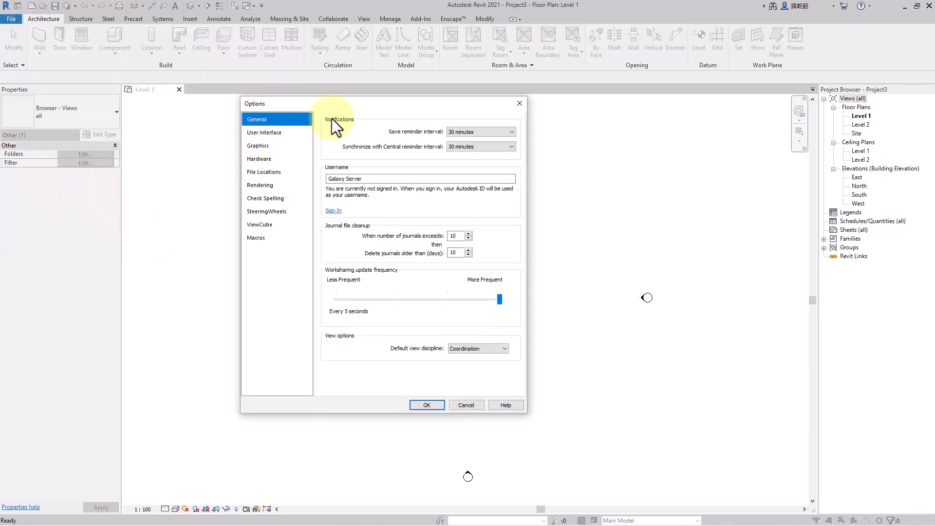
left_click(489, 134)
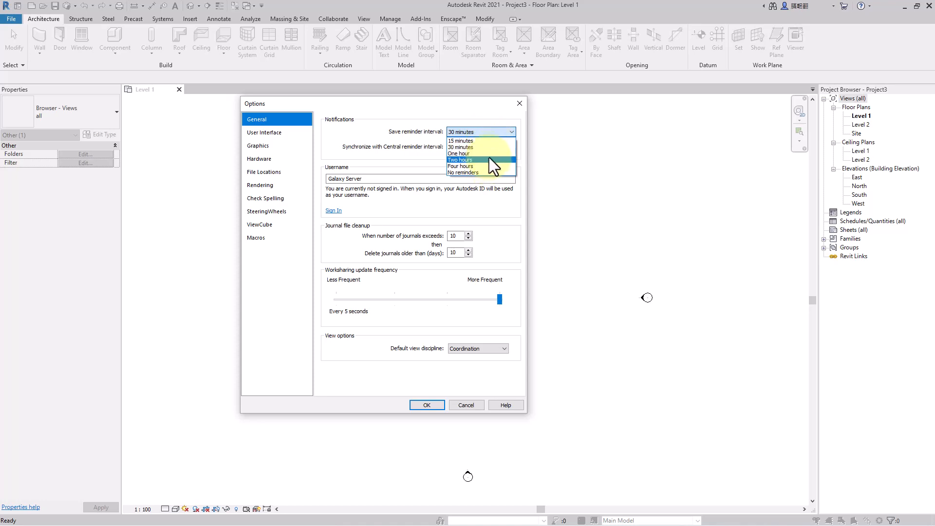
left_click(493, 141)
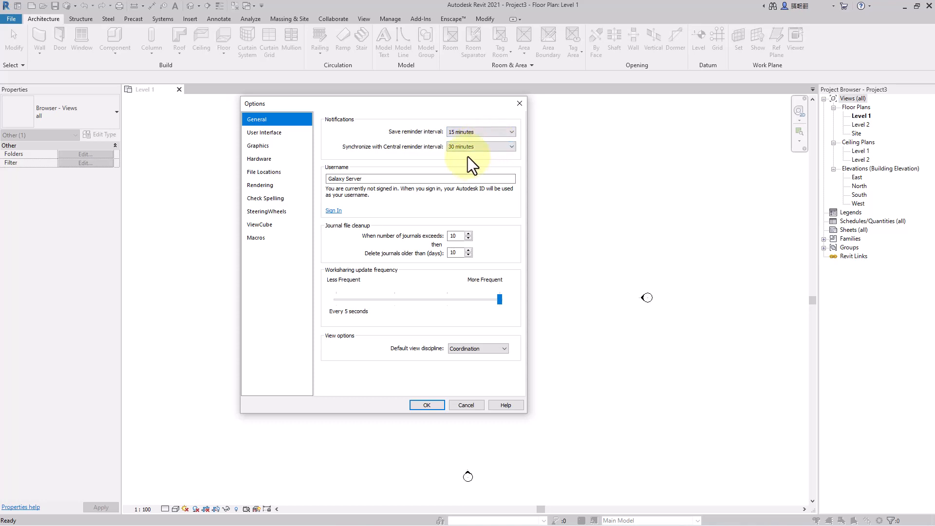
Set the save reminder interval to 30 minutes in the general options and apply the settings.
left_click(482, 132)
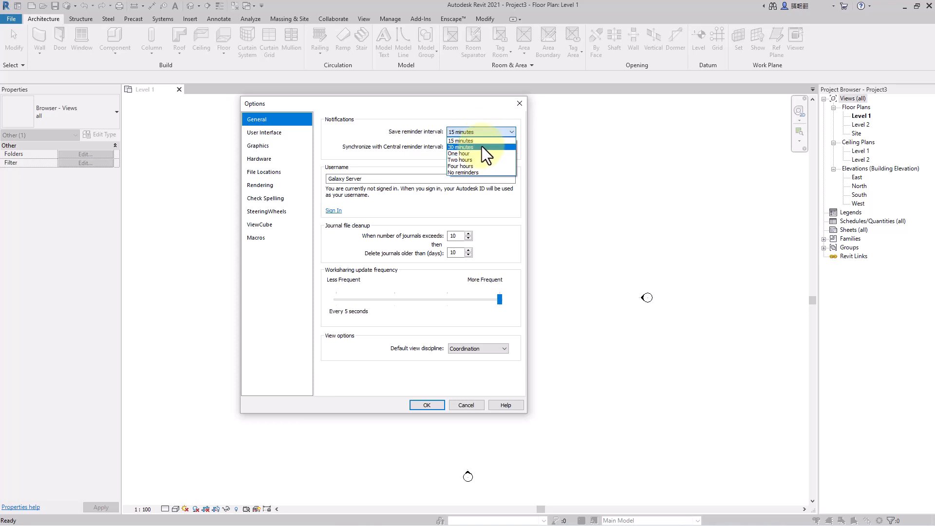
left_click(483, 146)
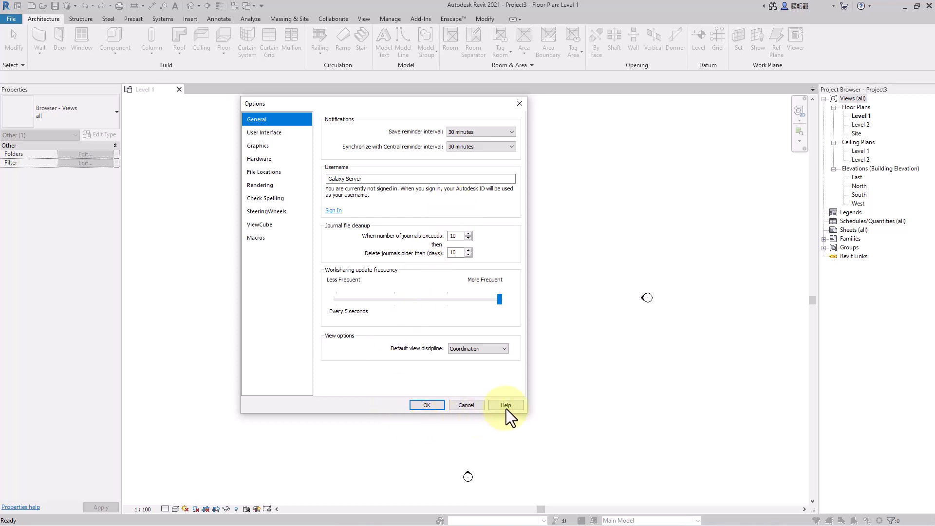
left_click(427, 405)
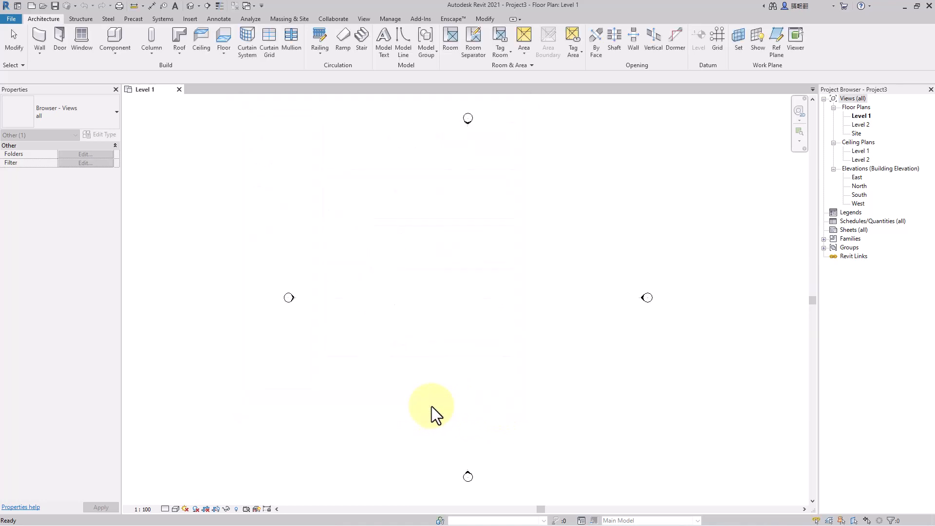
Save the project as Project3 on the Desktop with the maximum number of backups set to 3.
left_click(55, 8)
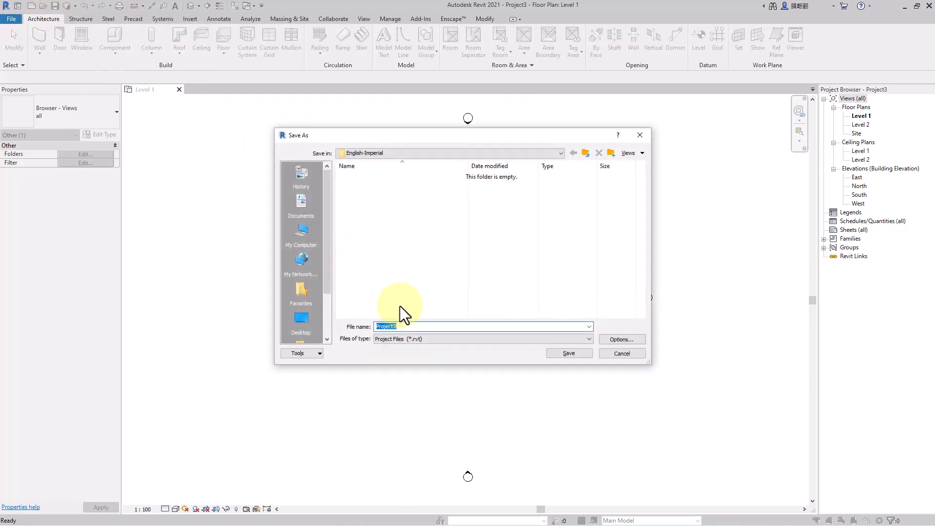
left_click_drag(529, 136, 447, 134)
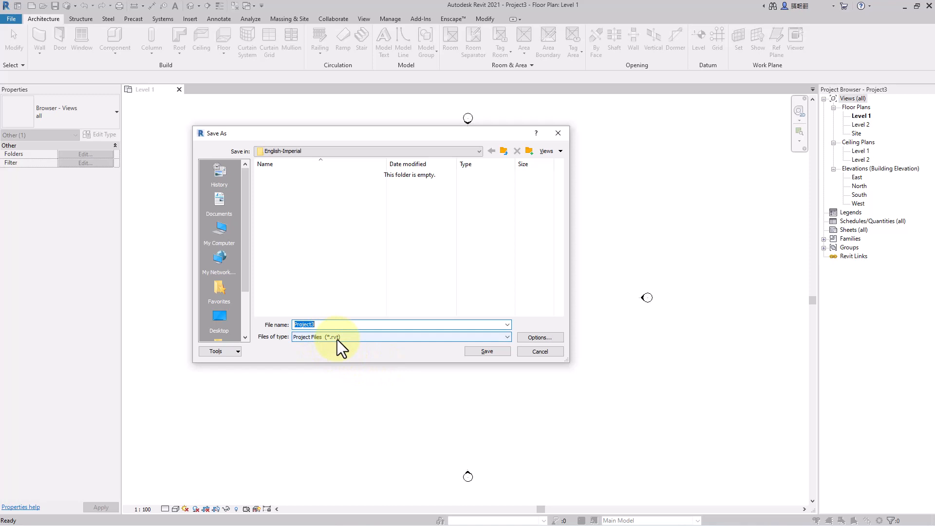
left_click(556, 339)
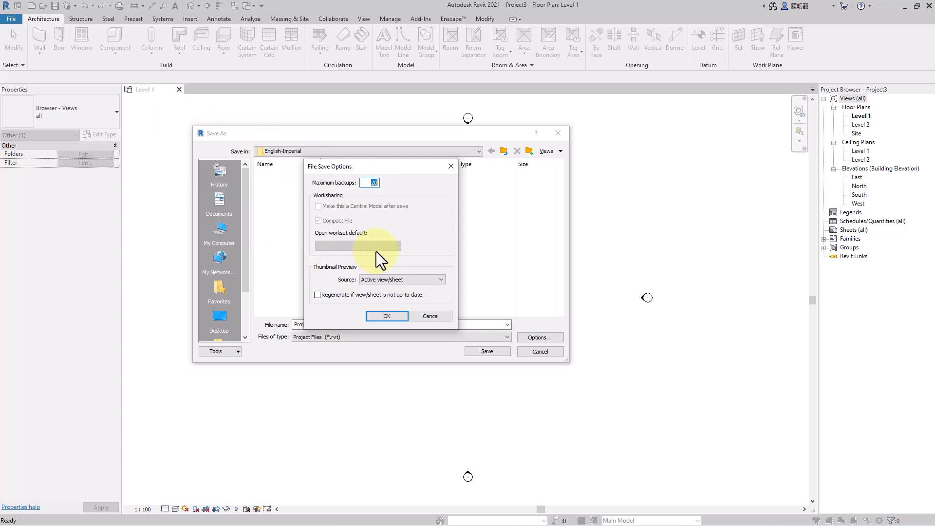
type("3")
left_click(387, 316)
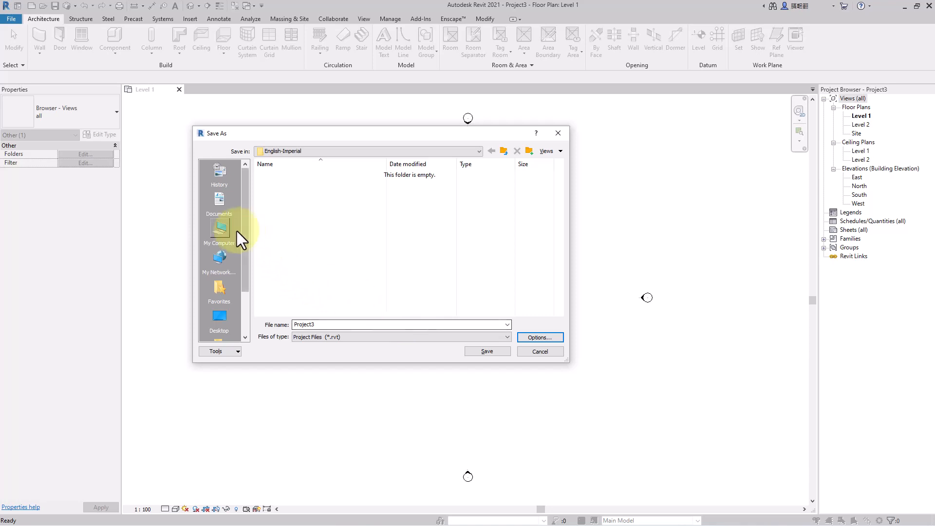
left_click(224, 320)
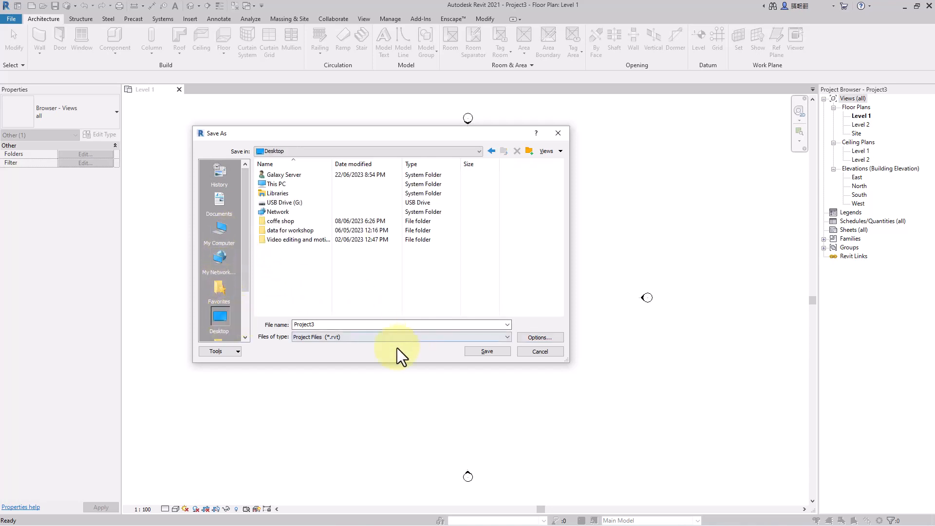
left_click(488, 351)
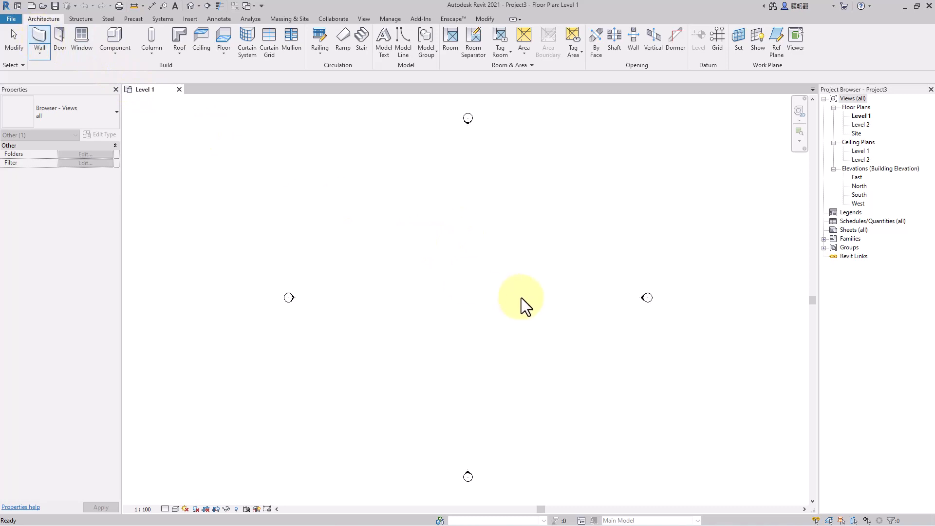
Draw a chain of three connected Generic - 200mm walls in the Level 1 plan and save the project.
left_click(418, 227)
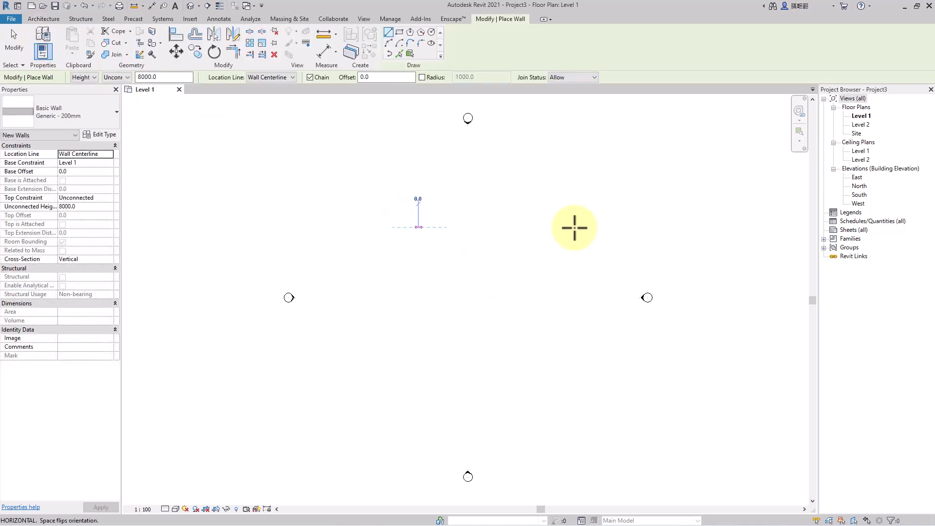
left_click(562, 312)
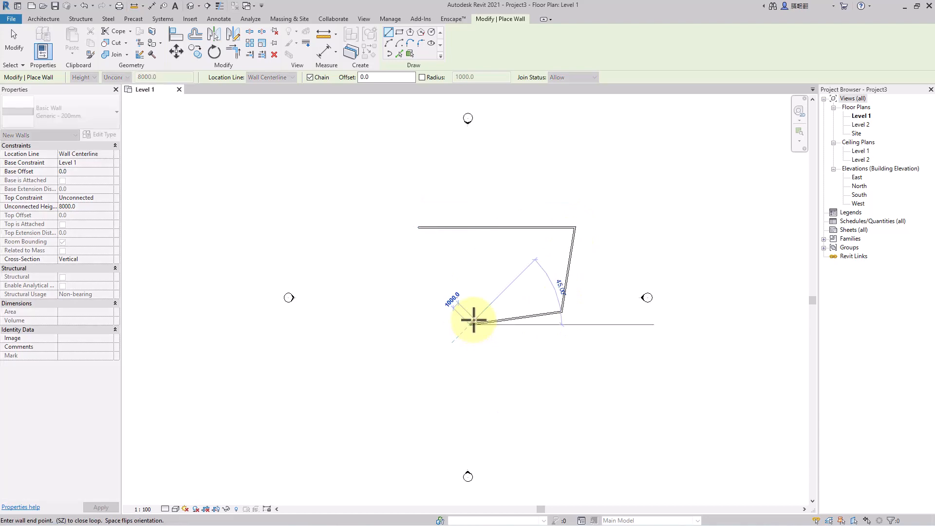
left_click(473, 320)
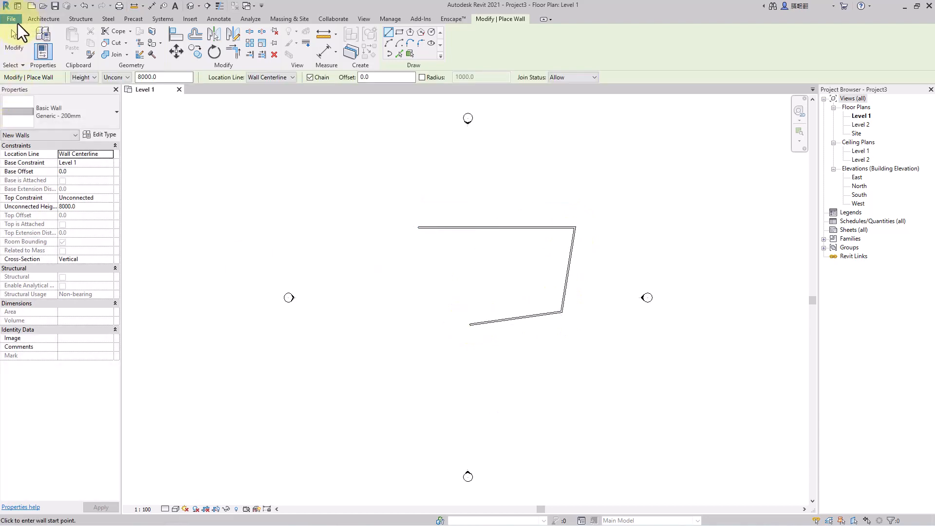
left_click(17, 20)
left_click(39, 113)
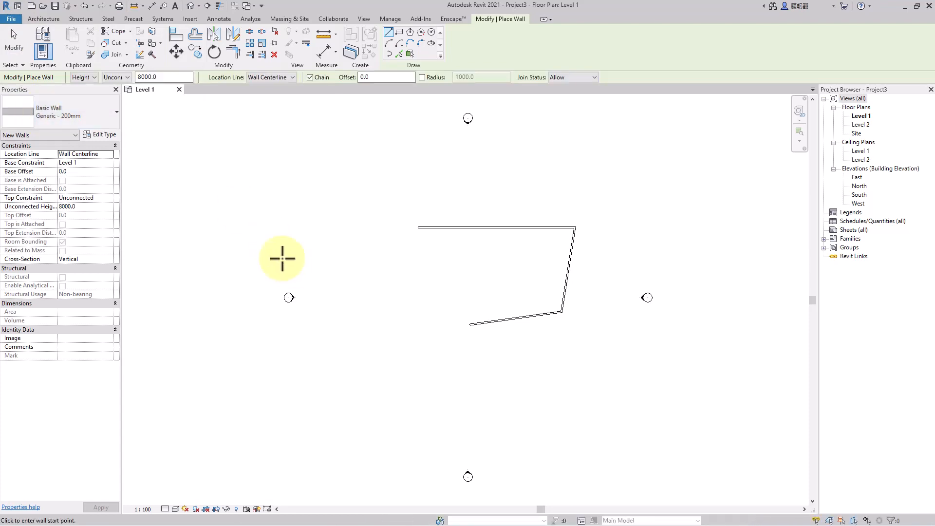
Compare the previews of Project3 and its Project3.0001 backup on the Desktop without opening either file.
left_click(13, 18)
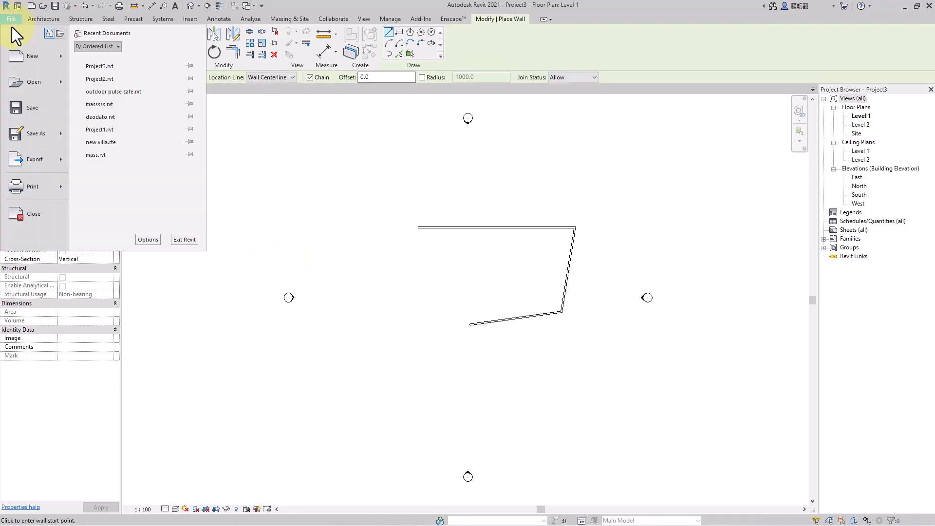
left_click(33, 84)
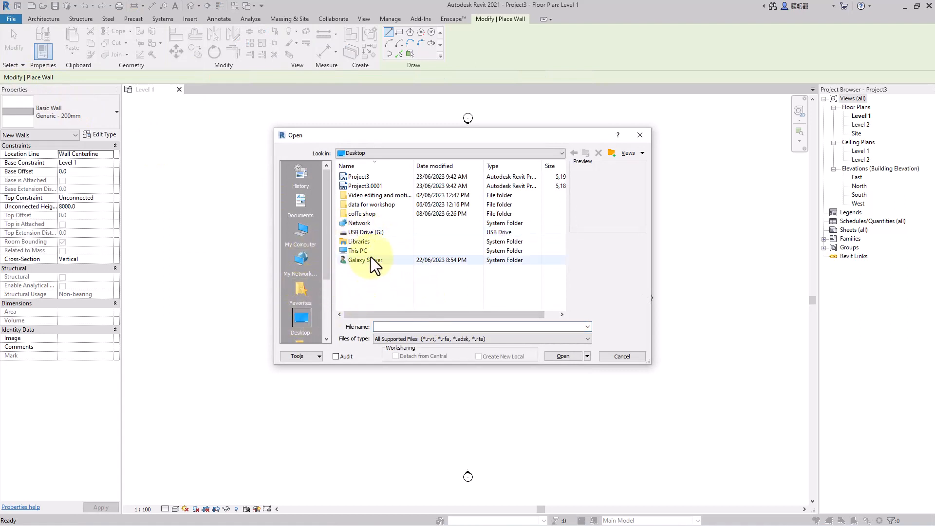
left_click(370, 180)
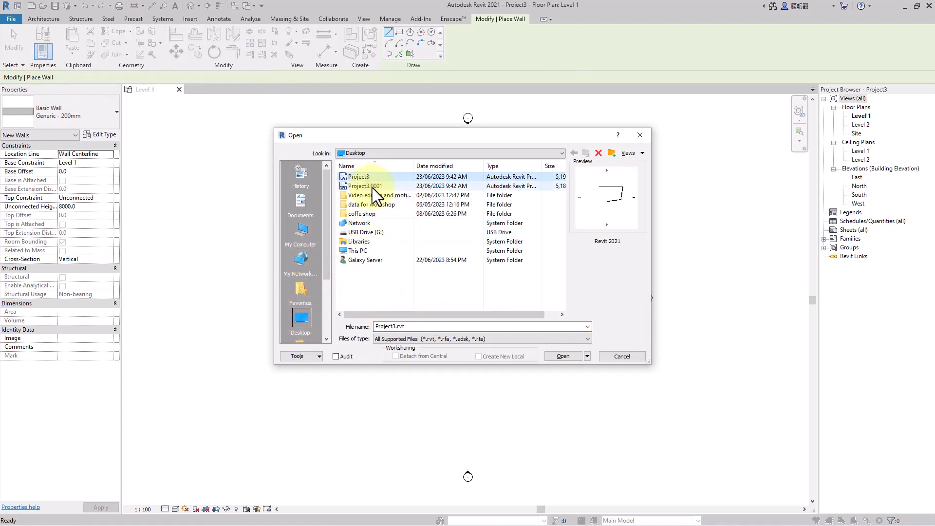
left_click(377, 187)
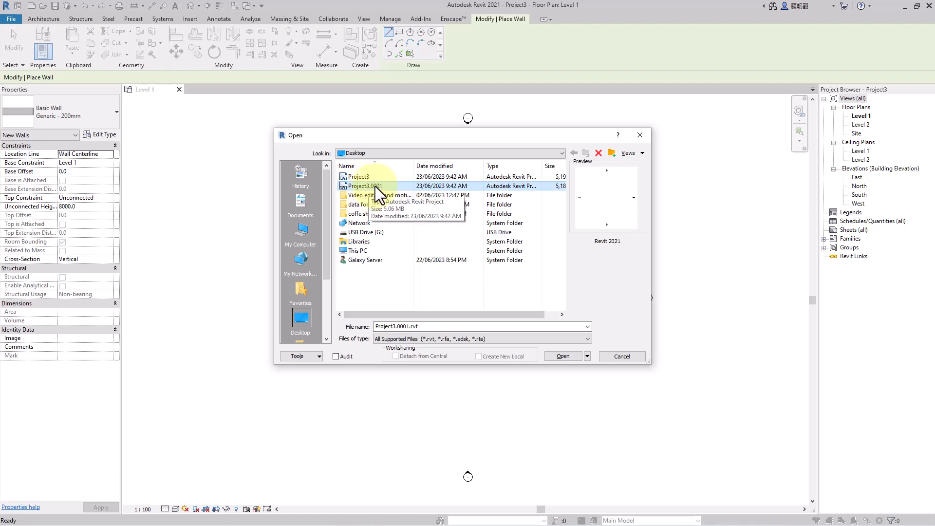
left_click(621, 356)
Draw three more connected walls starting on the lower wall, the first about 10000 mm long, and save the project.
left_click(485, 323)
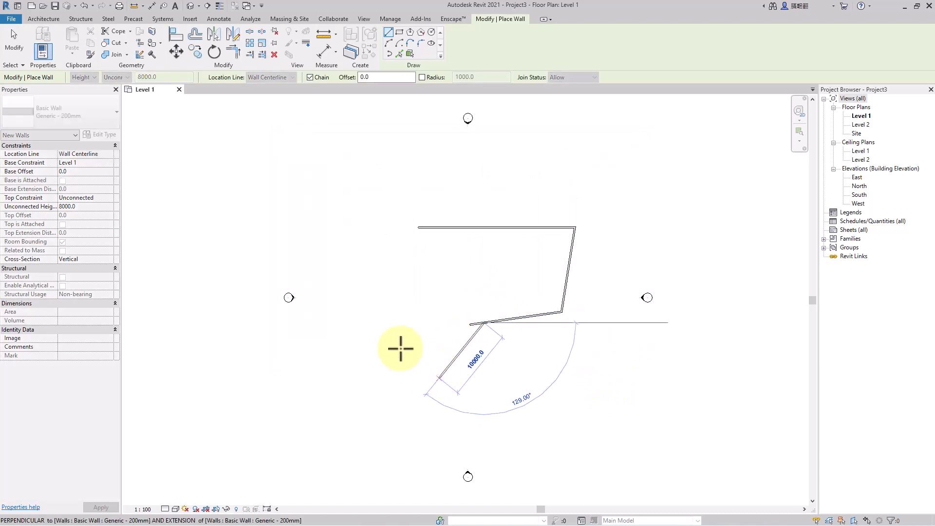
left_click(439, 378)
left_click(387, 319)
left_click(465, 291)
key("Escape")
key("Escape")
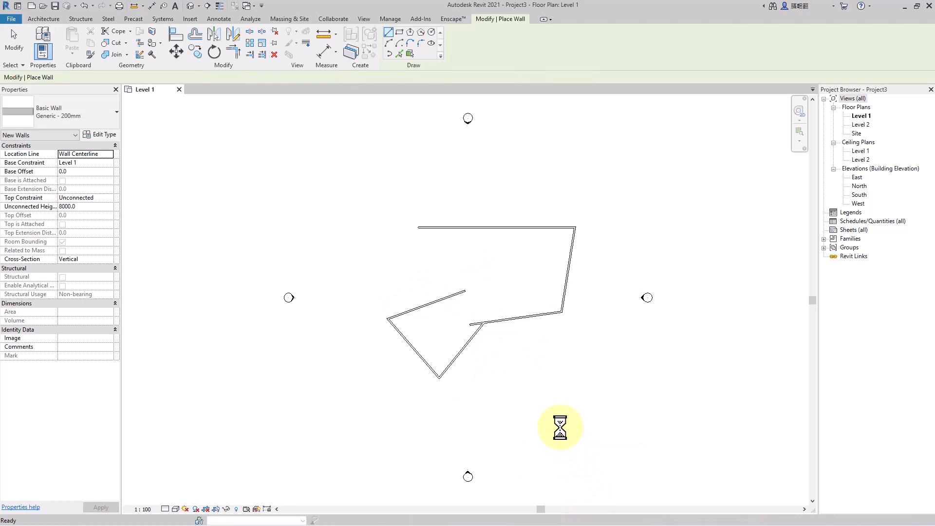
Check the Desktop folder for the backup created by the second save, without opening a file.
left_click(12, 18)
left_click(36, 85)
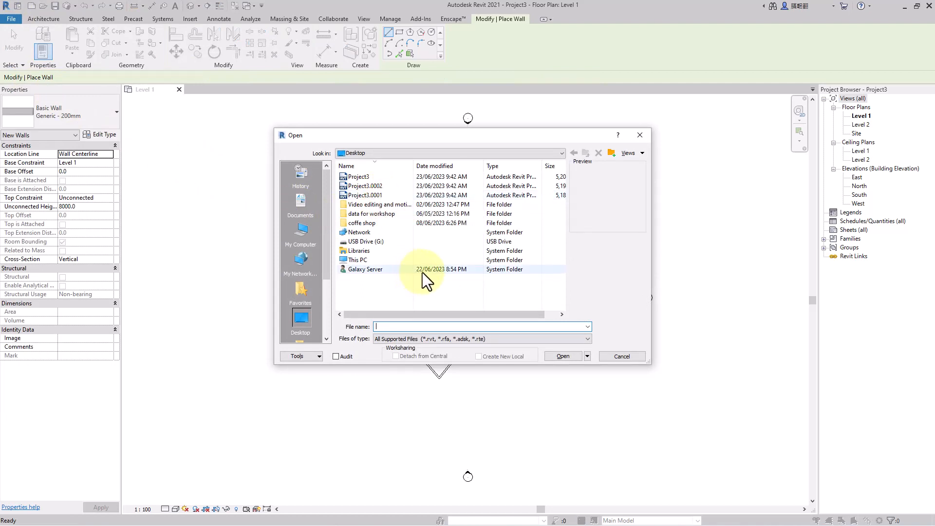
left_click(625, 358)
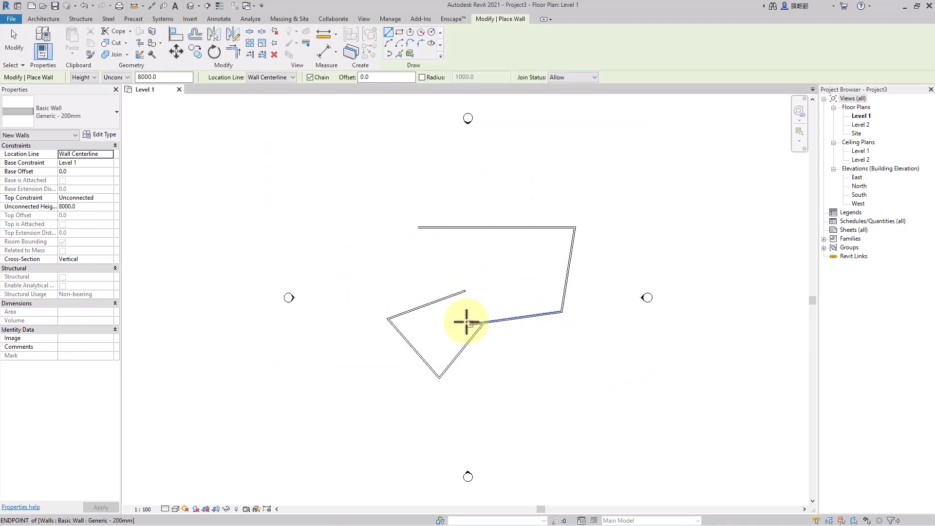
Draw a short wall joined to a longer, nearly horizontal wall below the upper wall and save the project.
left_click(393, 262)
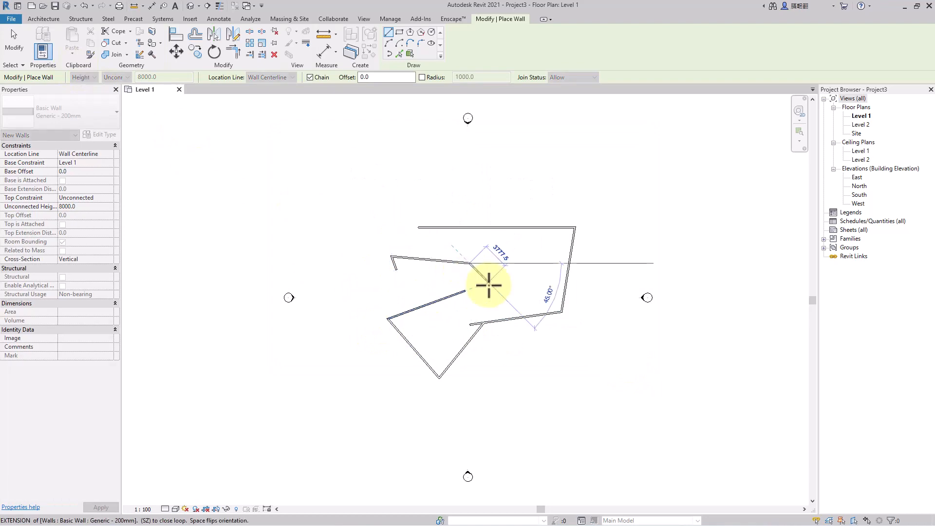
key("Escape")
key("Escape")
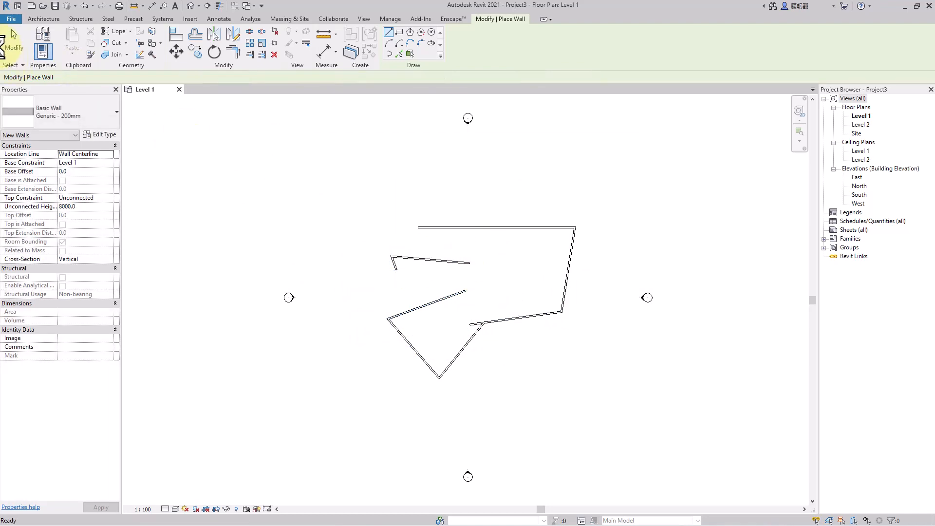
Review the list of numbered Project3 backups on the Desktop after the third save, without opening a file.
left_click(14, 21)
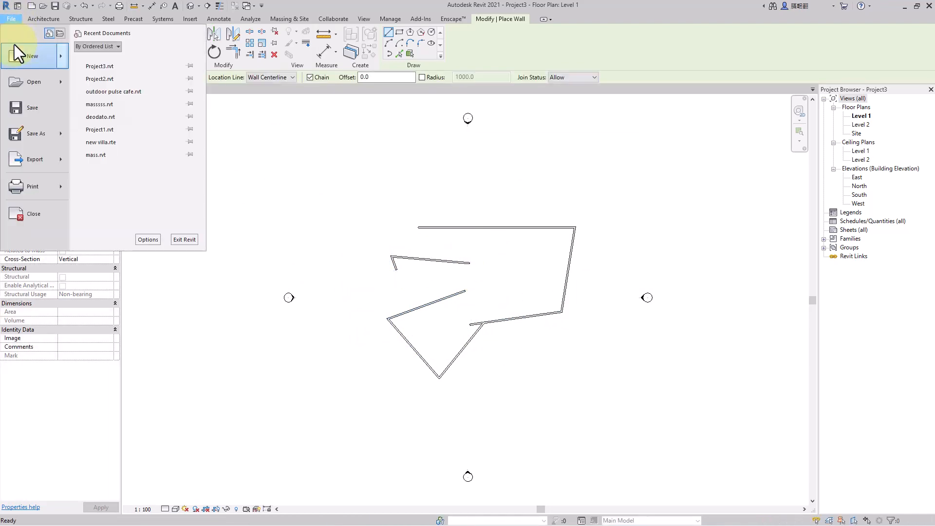
left_click(31, 81)
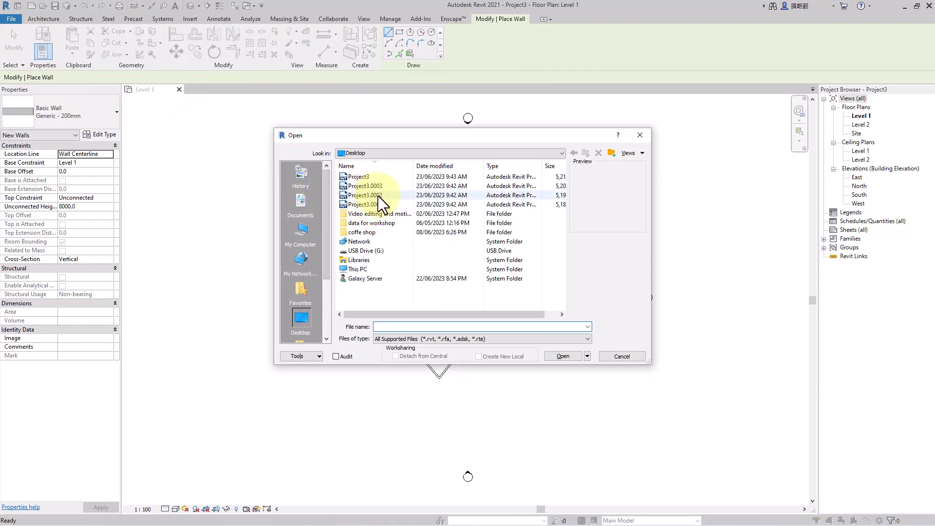
left_click(622, 356)
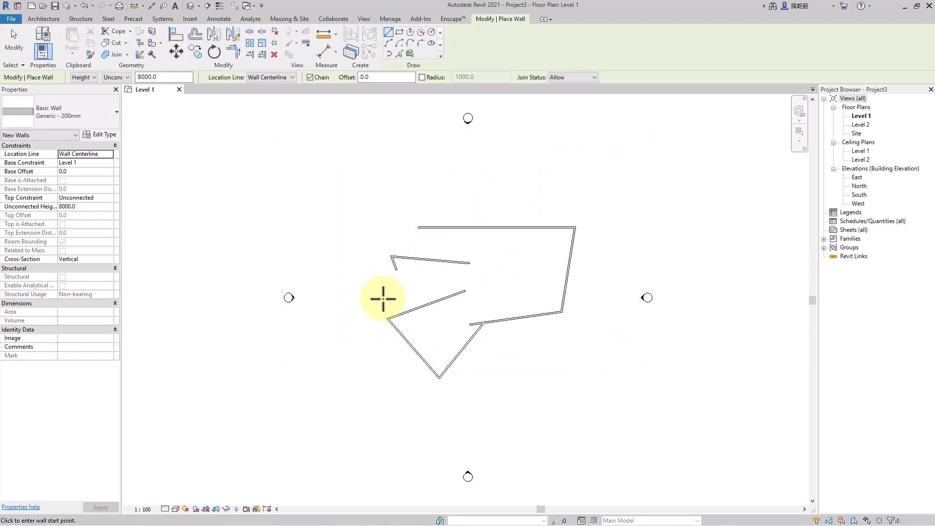
Draw two connected angled walls beside the west end of the existing walls and save the project.
left_click(382, 298)
left_click(361, 262)
left_click(371, 236)
key("Escape")
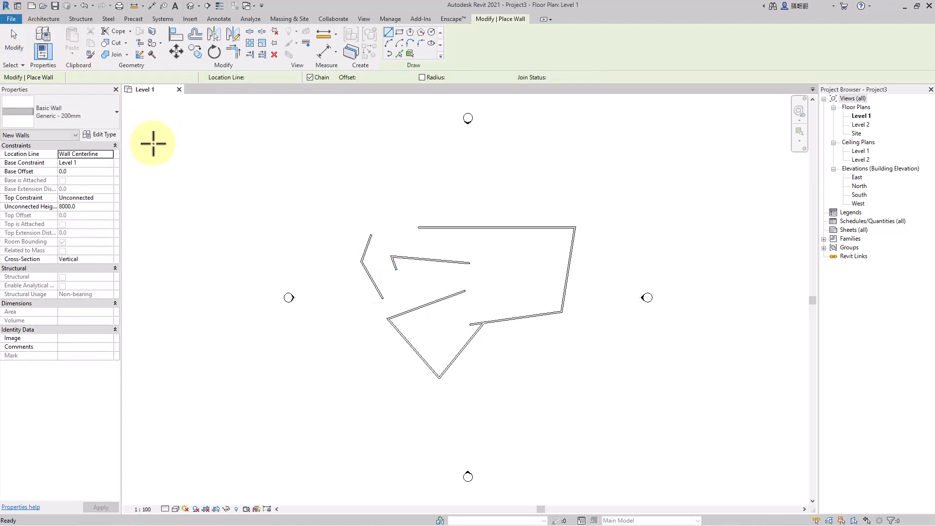
Examine which Project3 backups remain on the Desktop once the three-backup limit is exceeded.
left_click(16, 19)
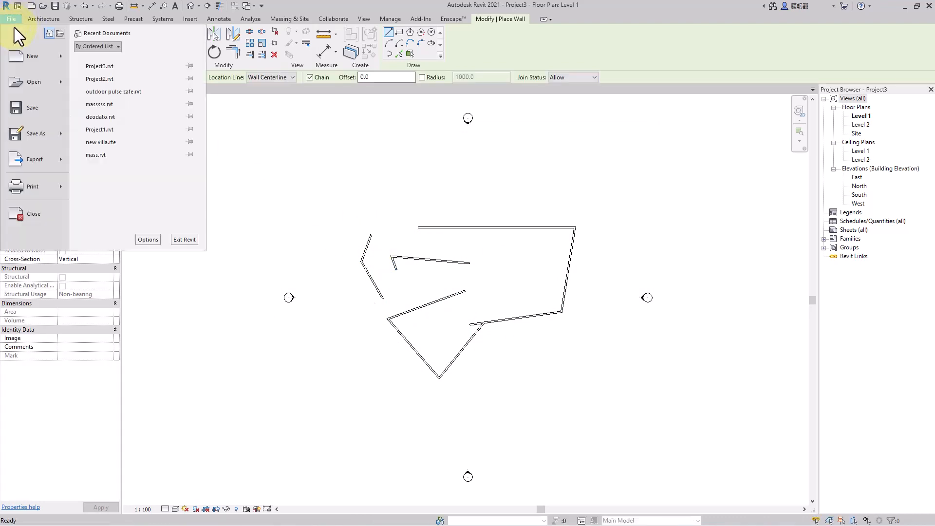
left_click(29, 84)
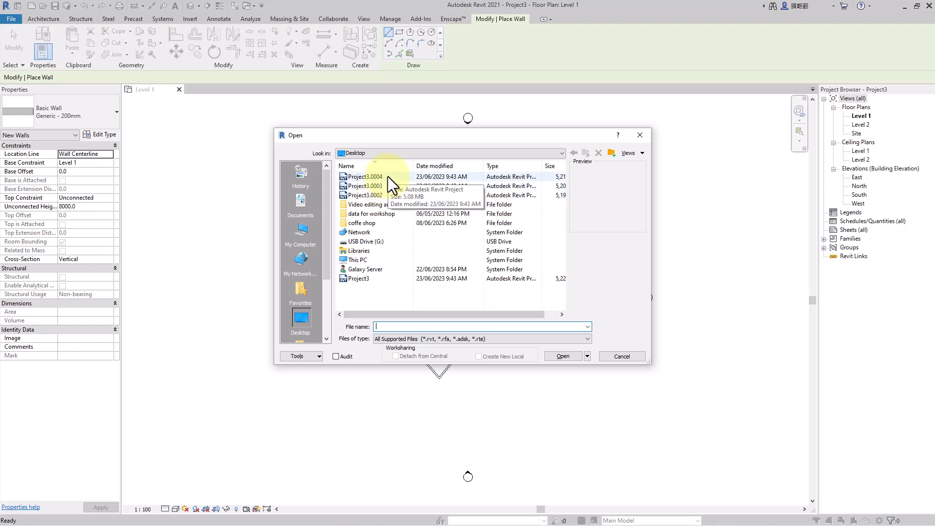
left_click(622, 356)
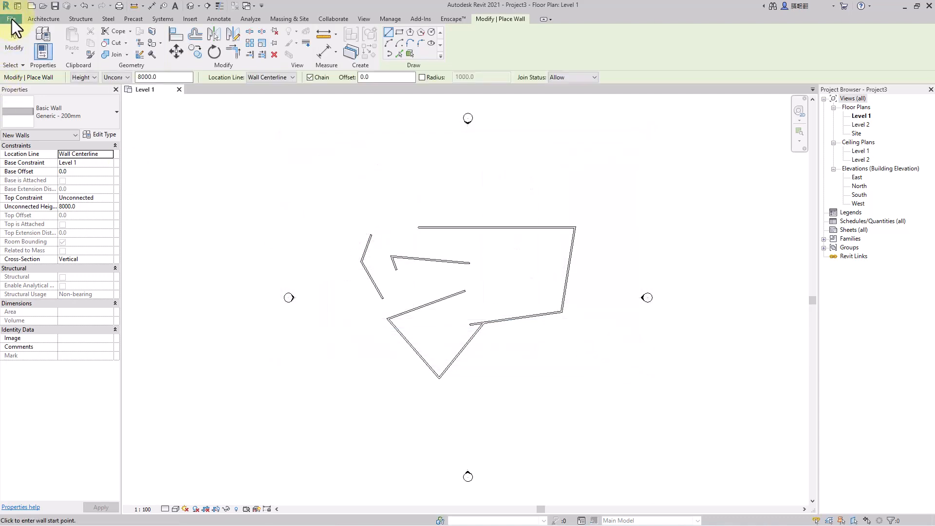
Save the project once more and preview the Project3.0005 backup on the Desktop.
left_click(11, 18)
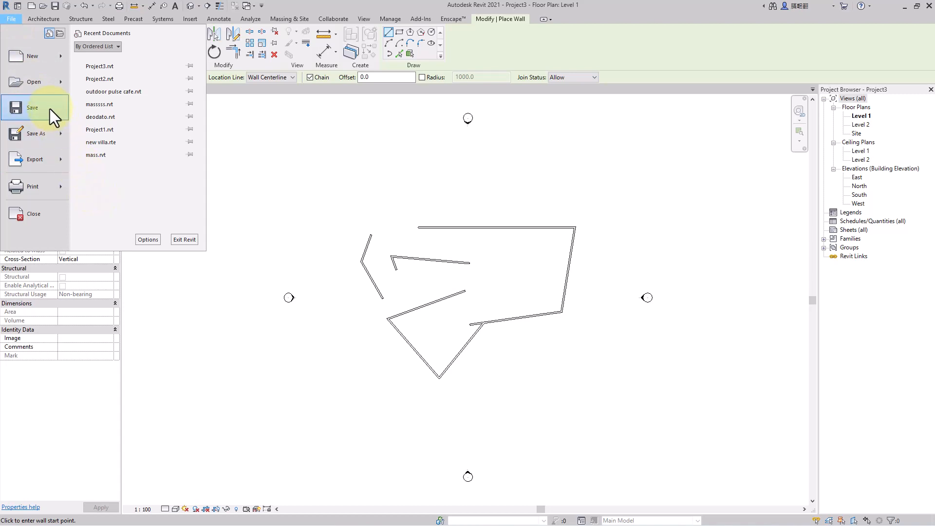
left_click(19, 108)
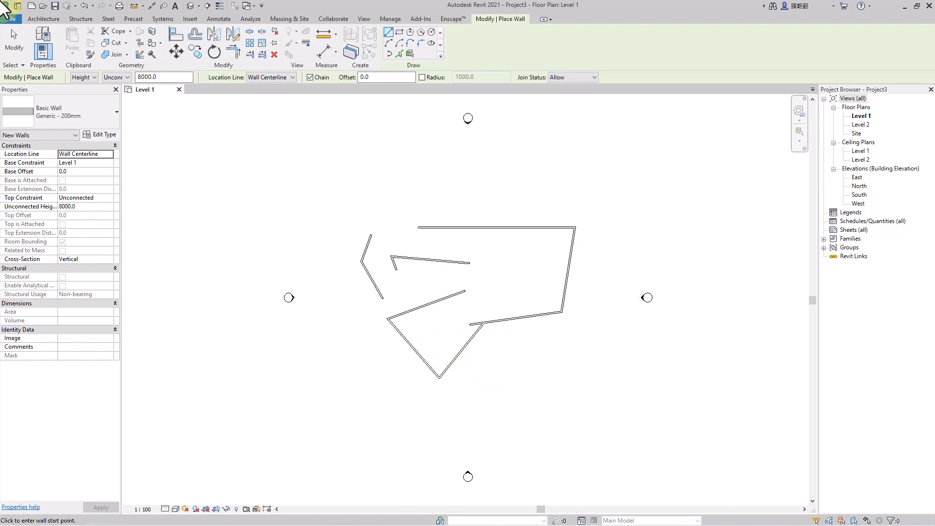
left_click(15, 21)
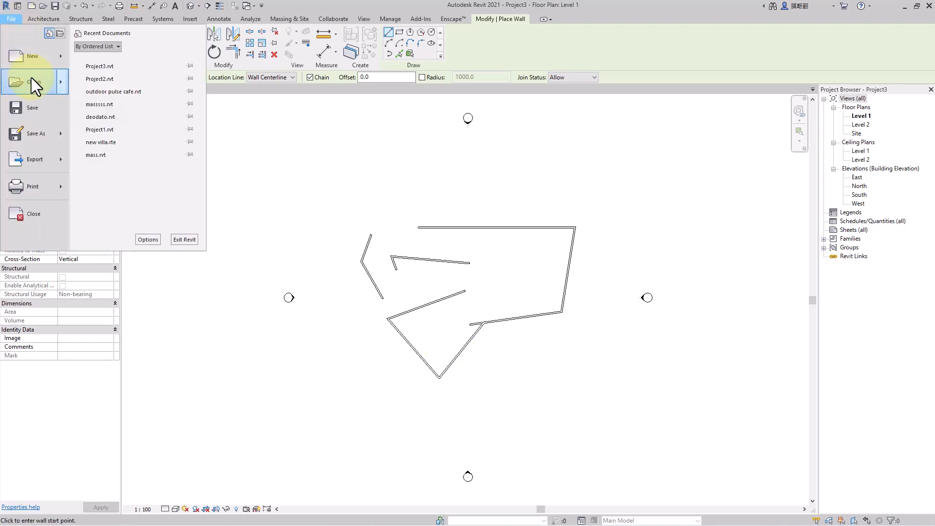
left_click(31, 78)
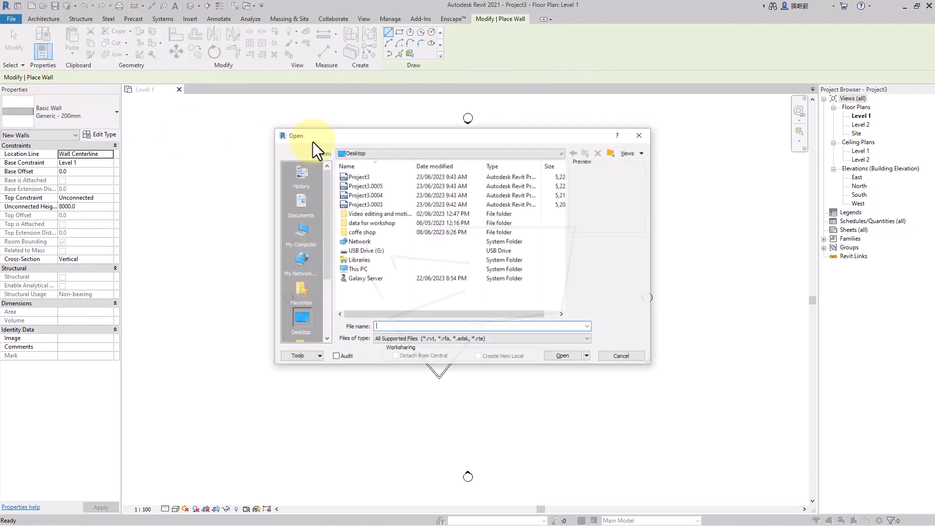
left_click(385, 186)
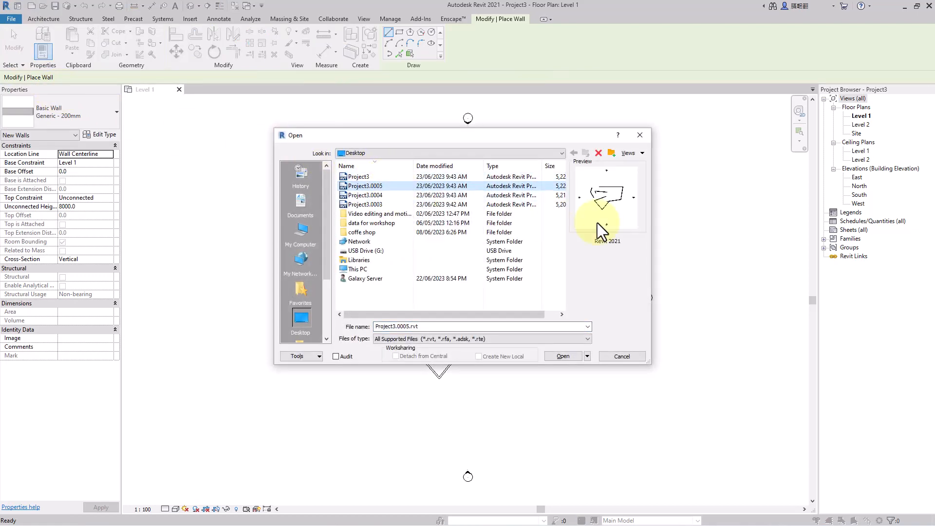
Close the backup list without opening a file, leave the Wall tool and bring up the program options.
left_click(622, 356)
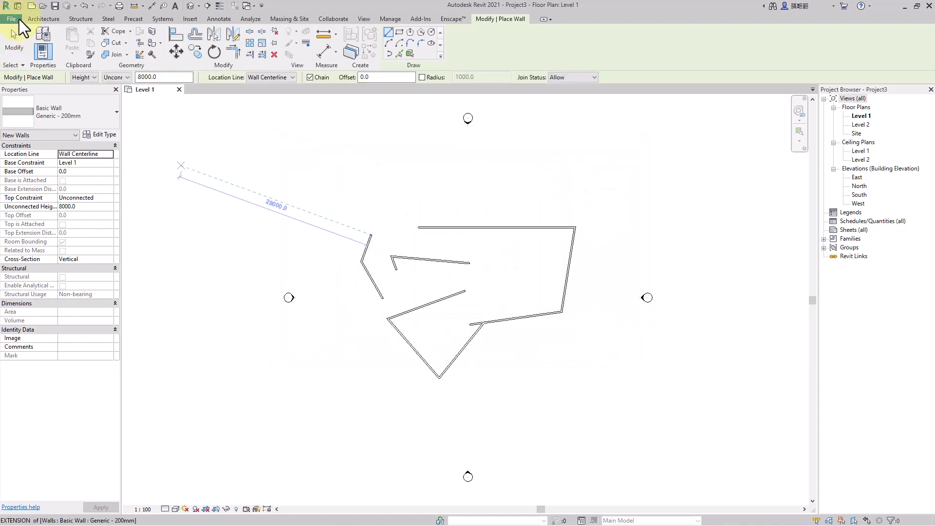
key("Escape")
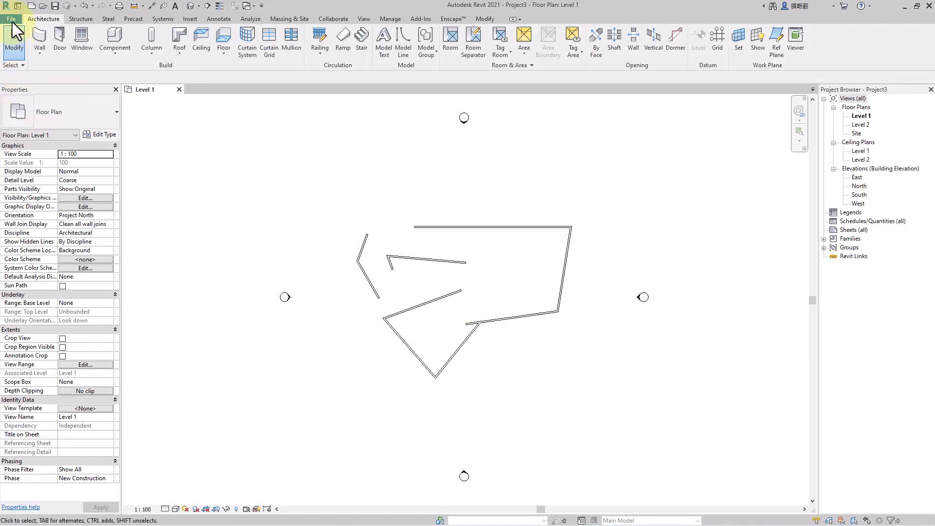
left_click(12, 20)
left_click(153, 240)
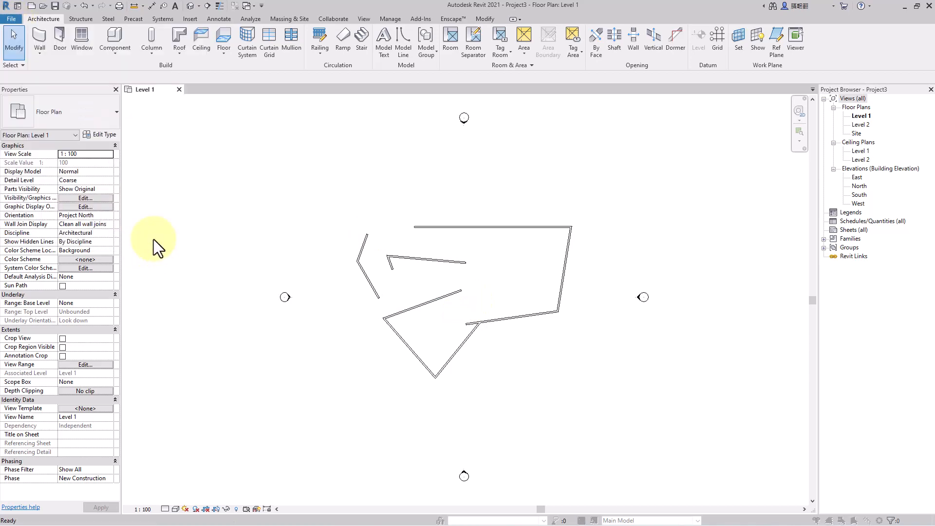
Set both the save reminder and the Synchronize with Central reminder intervals to No reminders.
left_click(513, 131)
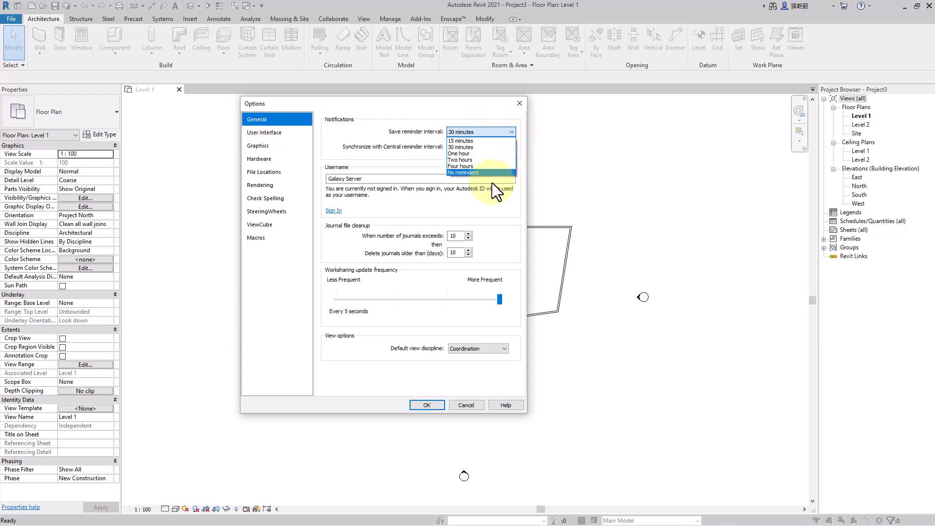
left_click(491, 173)
left_click(475, 147)
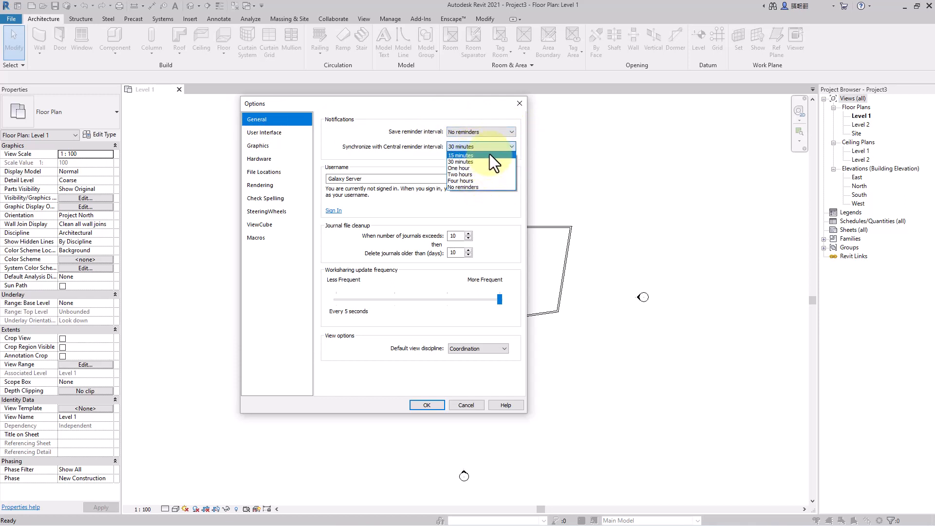
left_click(477, 187)
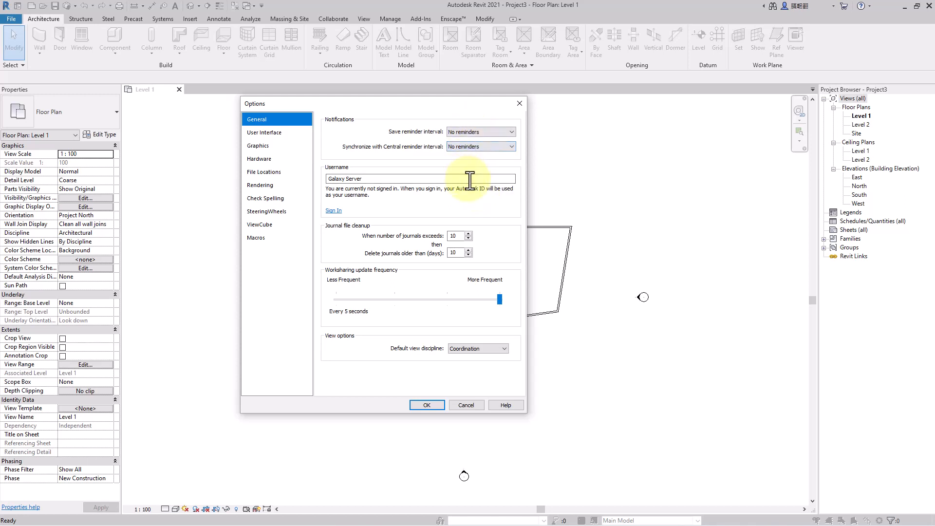
Set both the save reminder and the Synchronize with Central reminder intervals to 30 minutes.
left_click(470, 133)
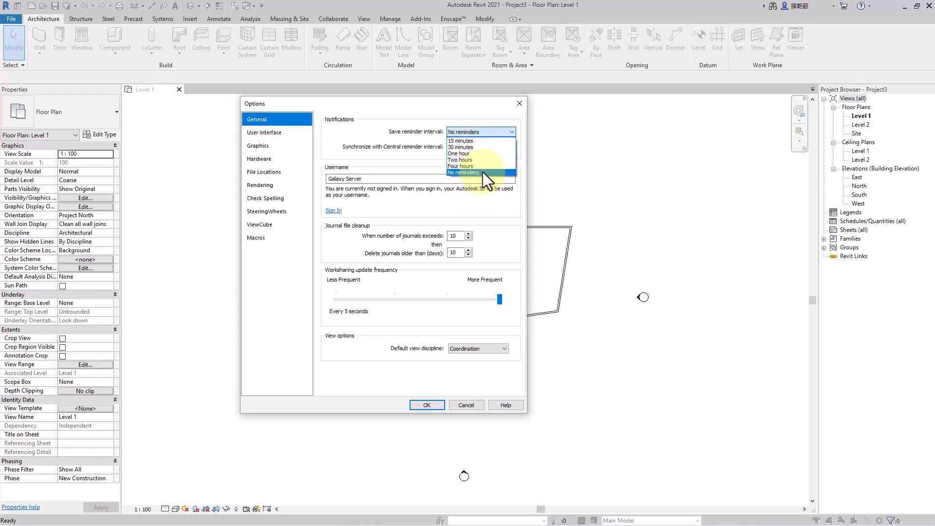
left_click(483, 148)
left_click(483, 150)
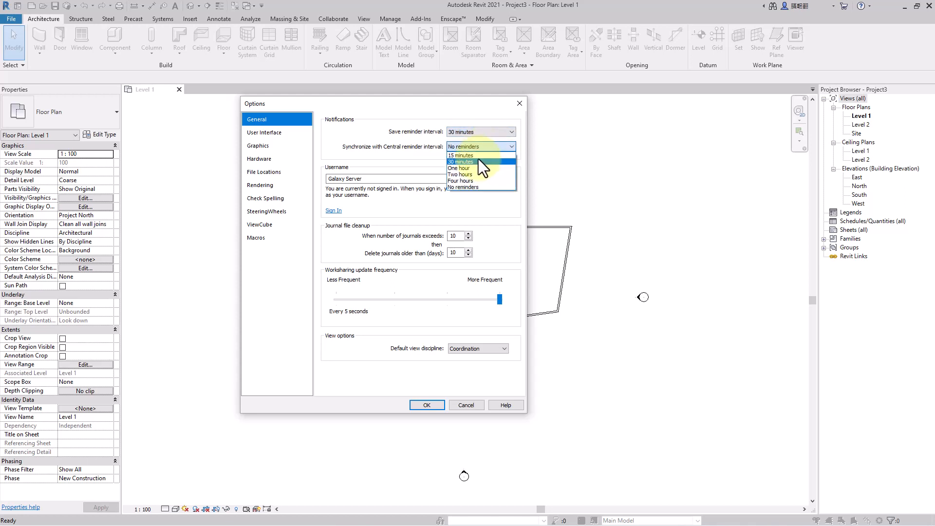
left_click(479, 162)
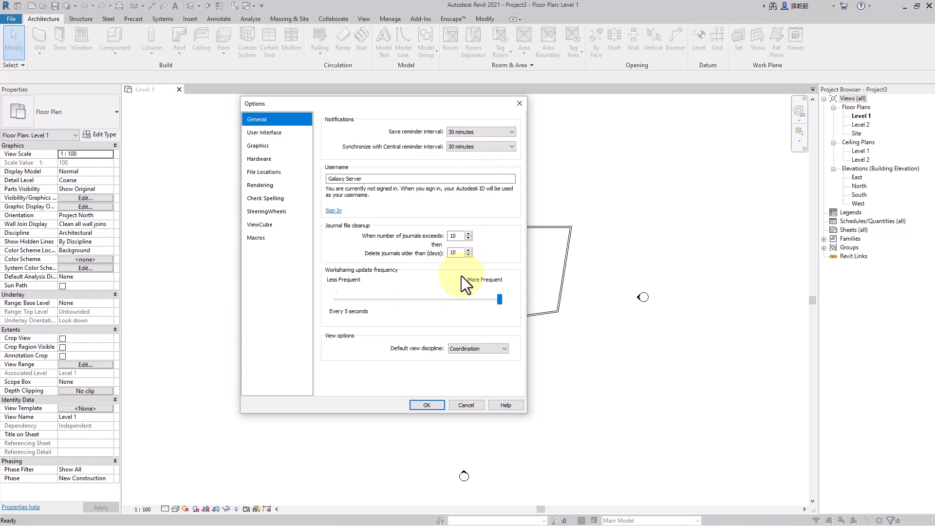
Set the user interface's tooltip assistance to Minimal and apply the options.
left_click(277, 136)
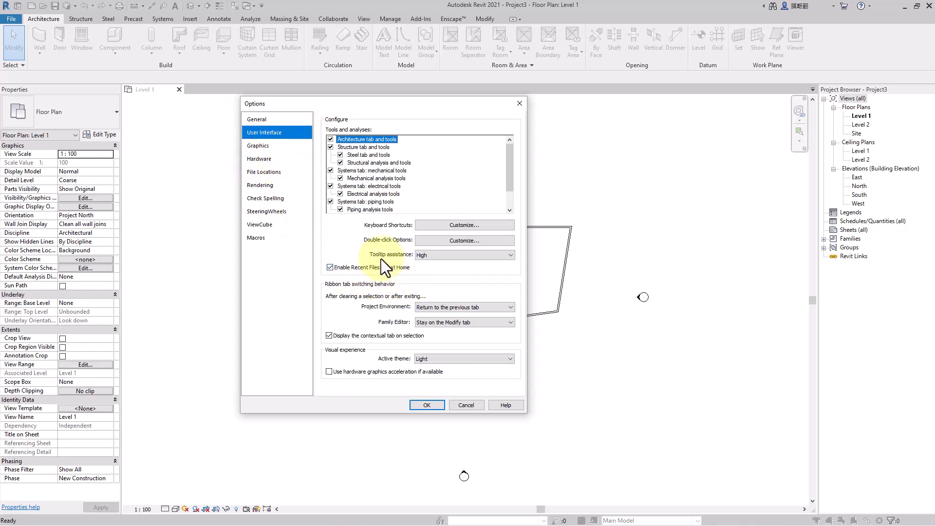
left_click(438, 255)
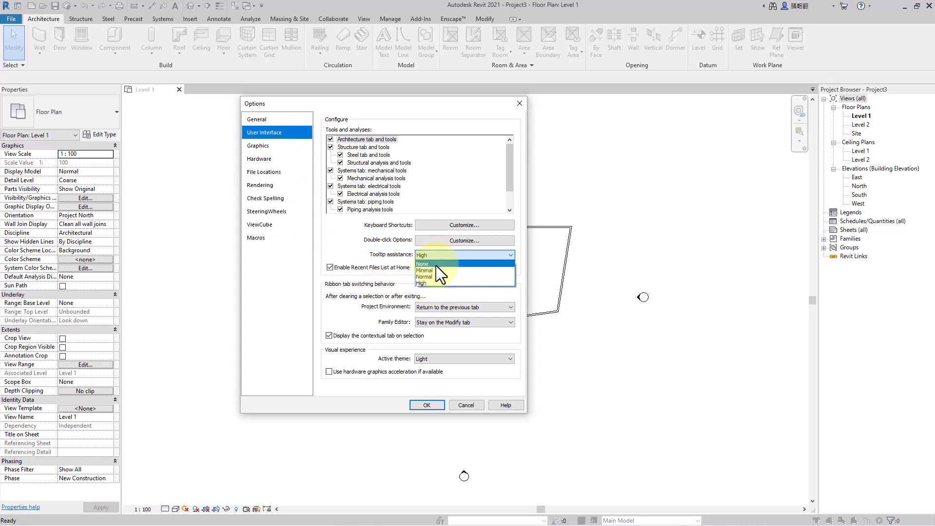
left_click(454, 268)
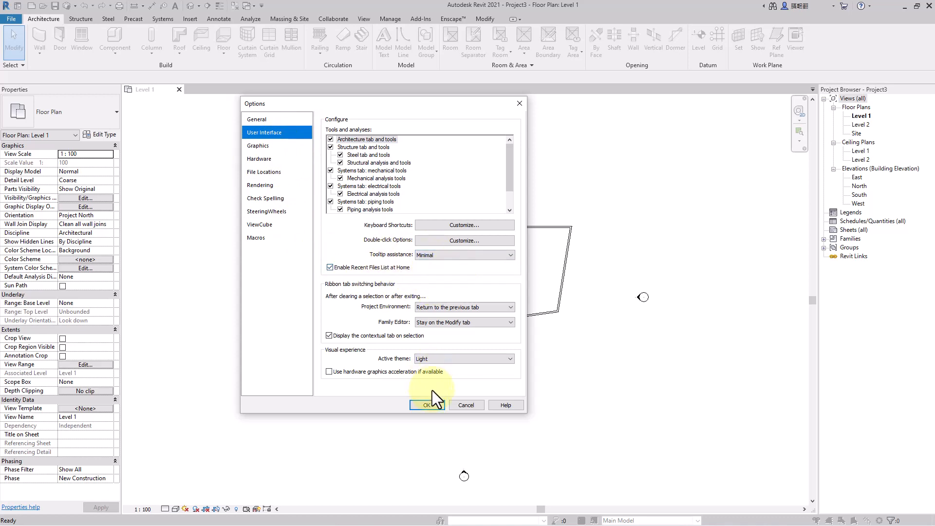
left_click(427, 405)
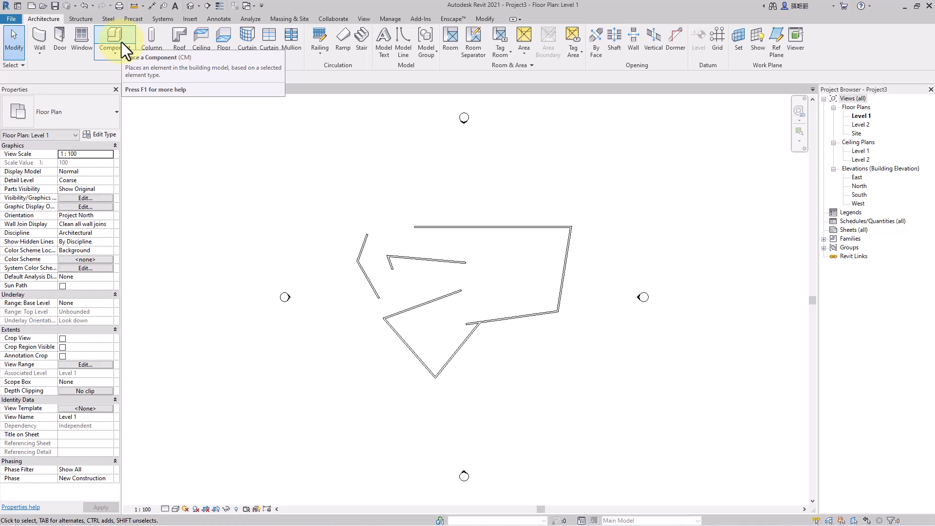
Set the user interface's tooltip assistance to High in the program options and apply the change.
left_click(10, 19)
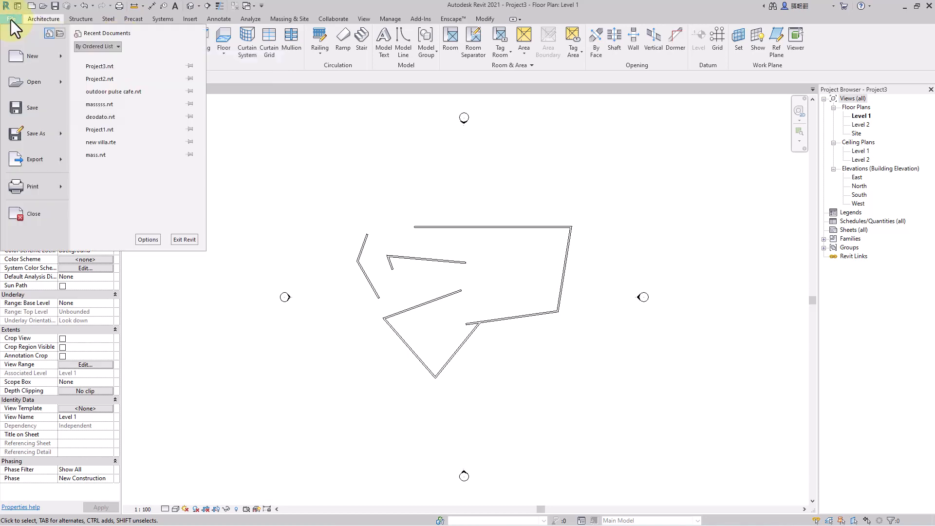
left_click(142, 241)
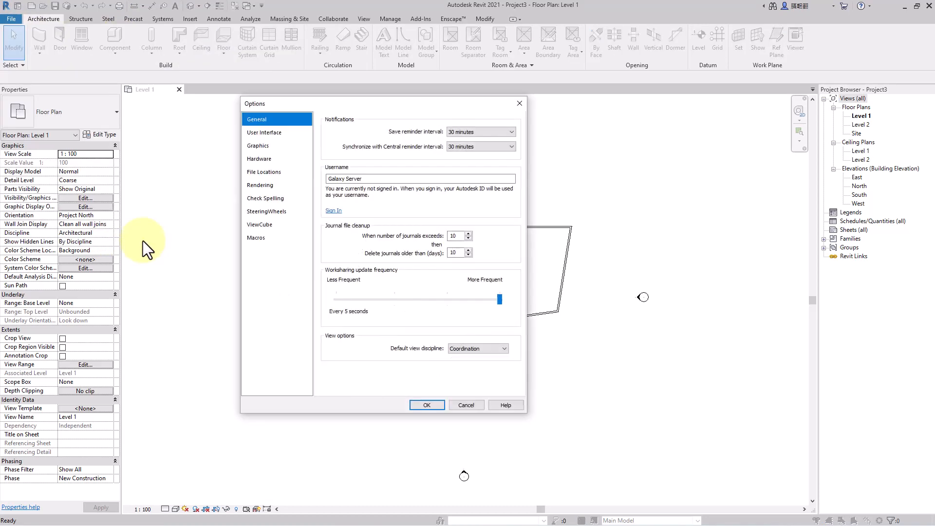
left_click(267, 133)
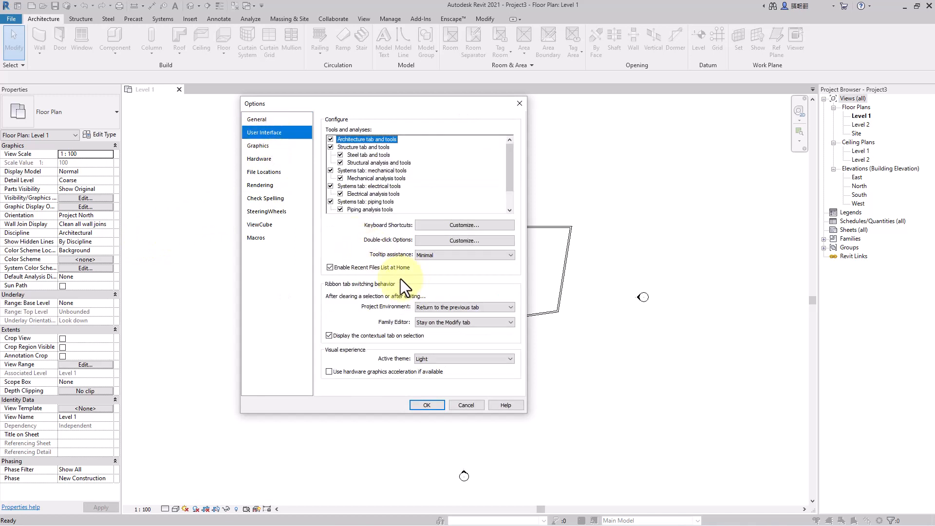
left_click(443, 255)
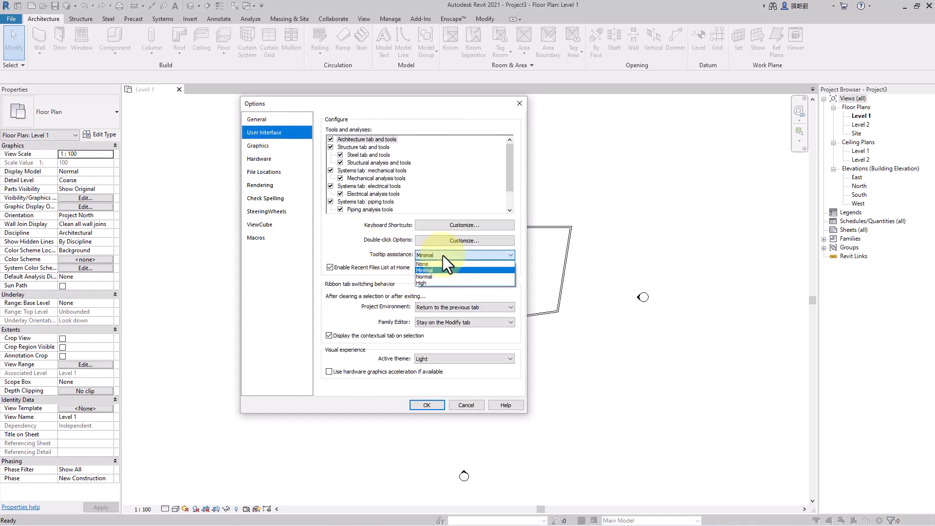
left_click(437, 283)
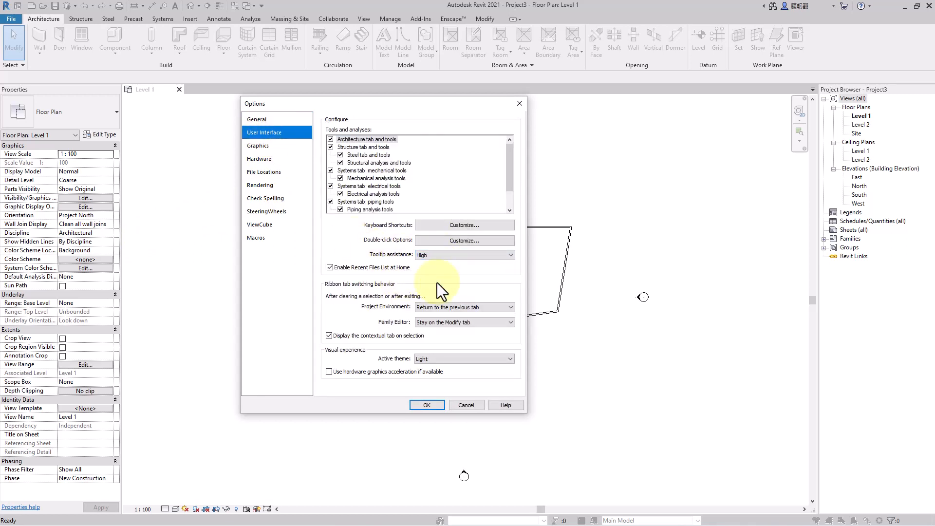
left_click(433, 404)
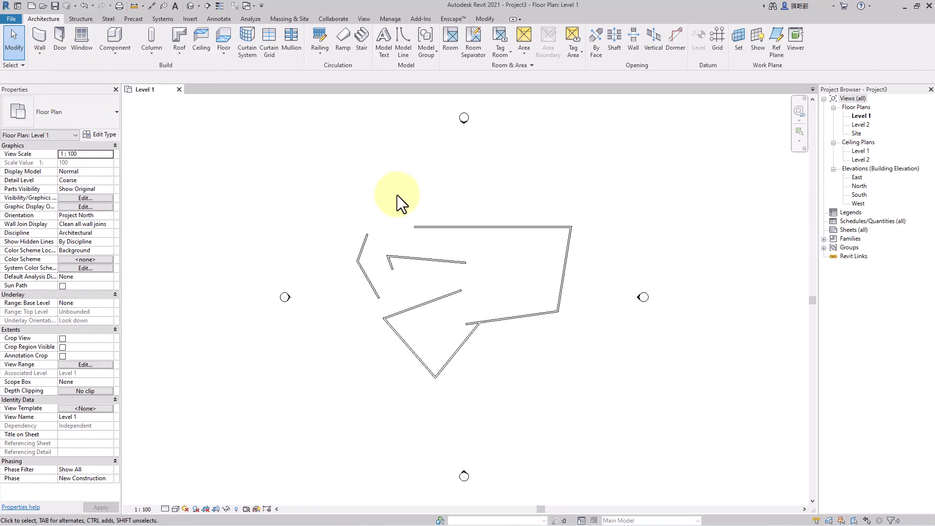
Start the Wall tool several times and exit it in different ways each time, without drawing a wall.
key("w")
key("a")
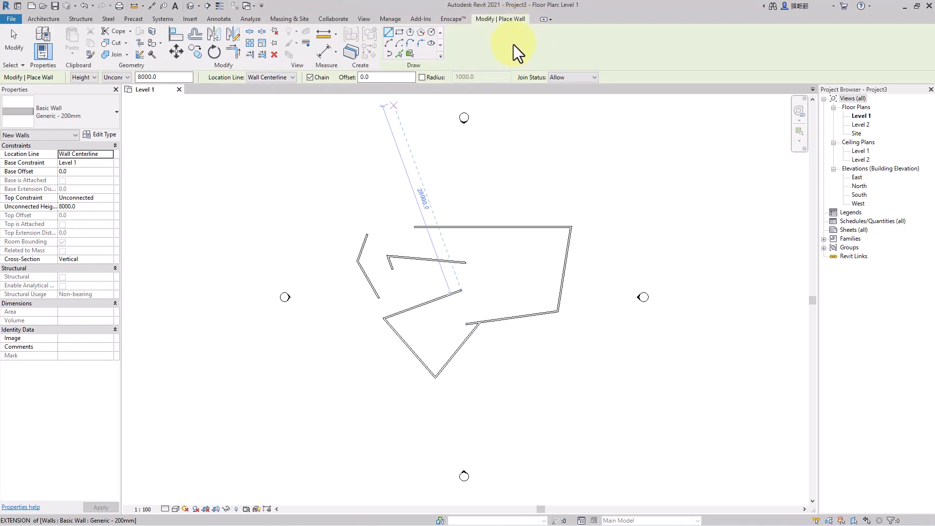
left_click(16, 46)
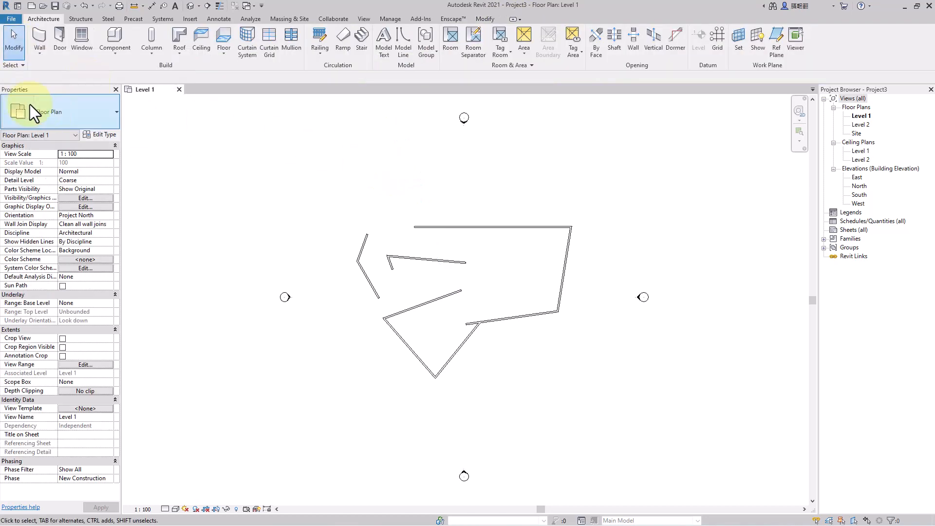
left_click(41, 39)
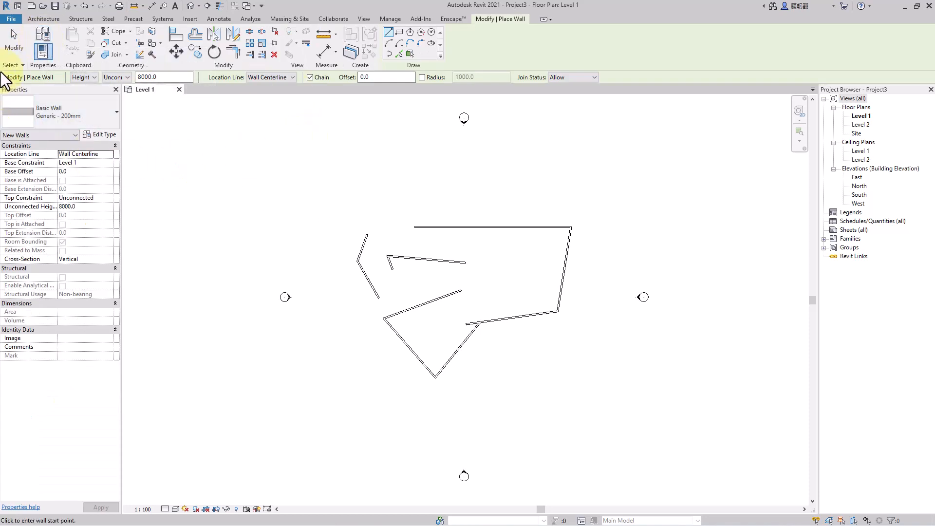
left_click(11, 34)
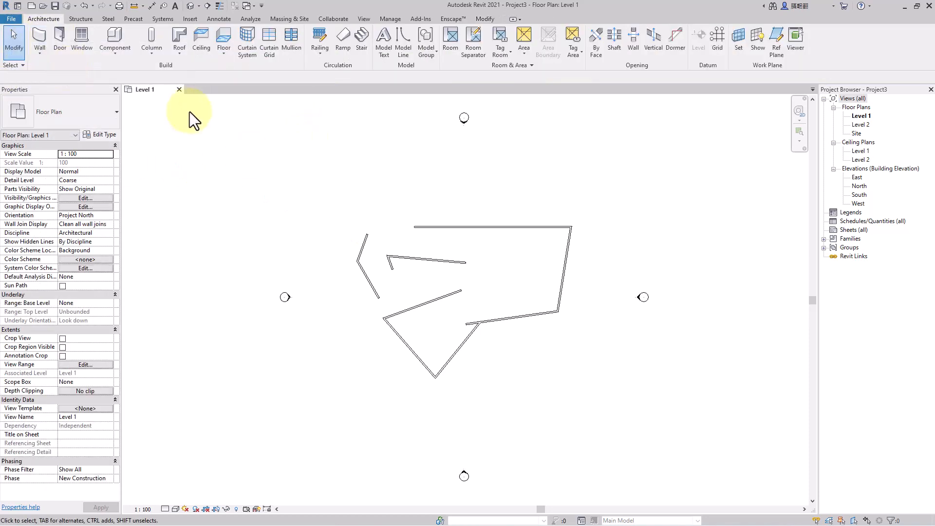
left_click(41, 39)
key("Escape")
key("Escape")
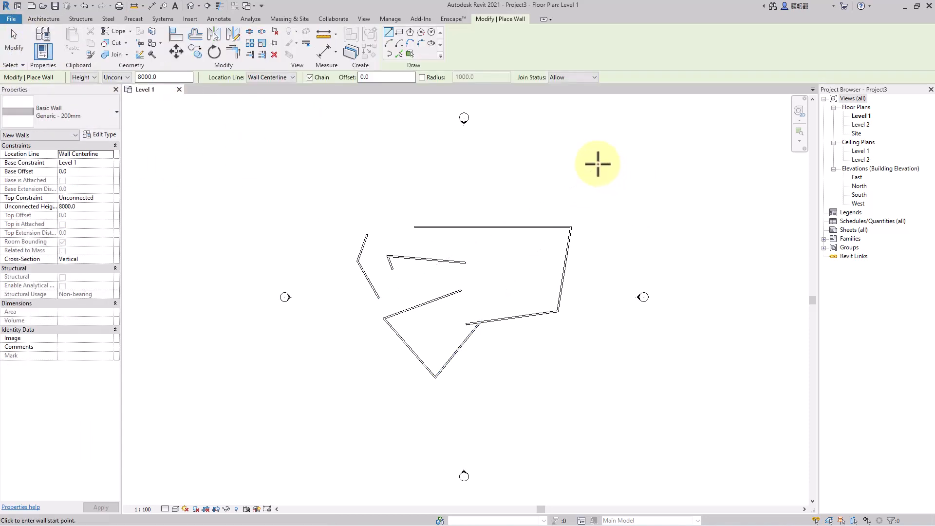
right_click(535, 157)
left_click(592, 162)
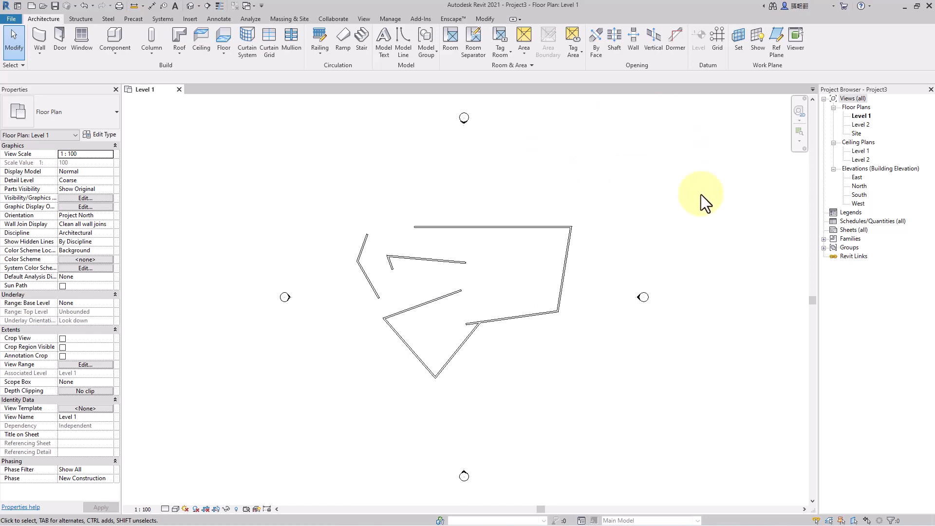
Undock the Properties palette and the Project Browser from their sides and close both of them.
scroll(522, 332, "up", 1)
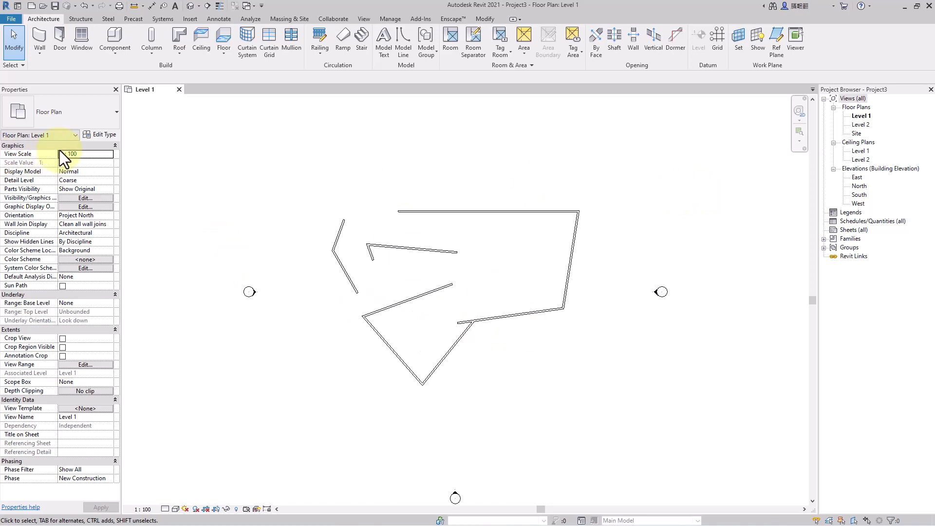
left_click_drag(48, 91, 232, 132)
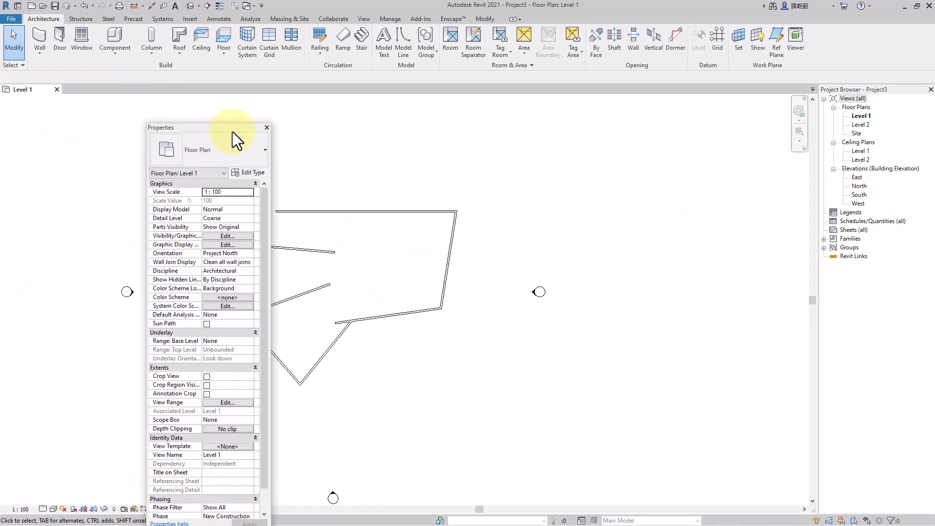
left_click(268, 129)
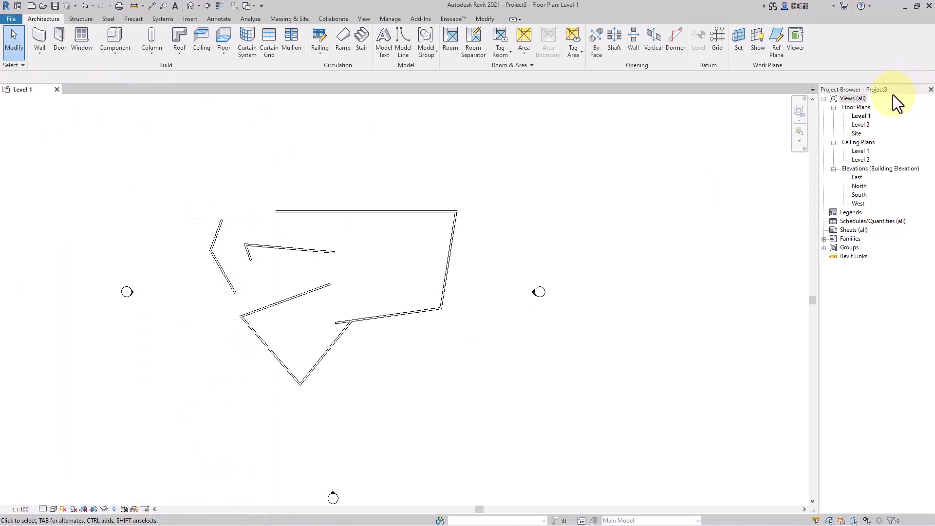
left_click_drag(893, 94, 642, 119)
left_click(685, 115)
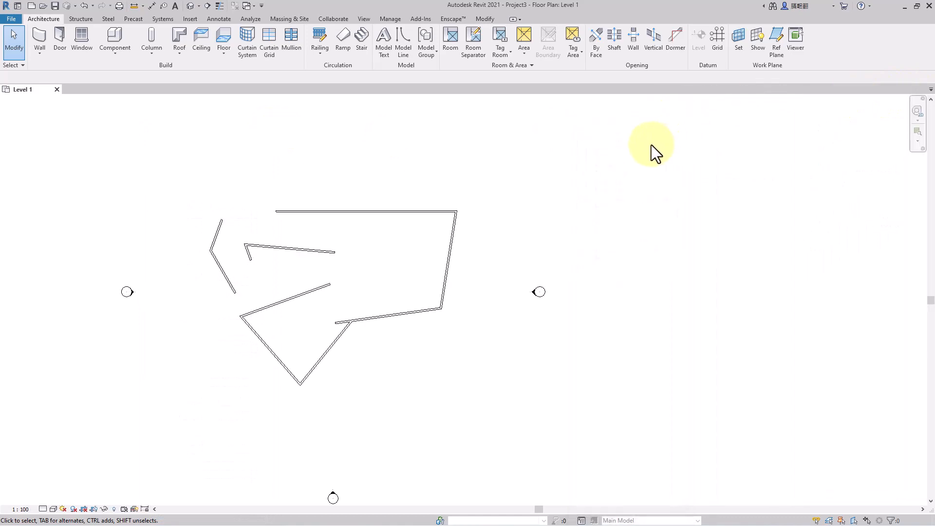
Reopen the Project Browser and the Properties palette as floating windows over the Level 1 plan.
right_click(652, 145)
mouse_move(753, 276)
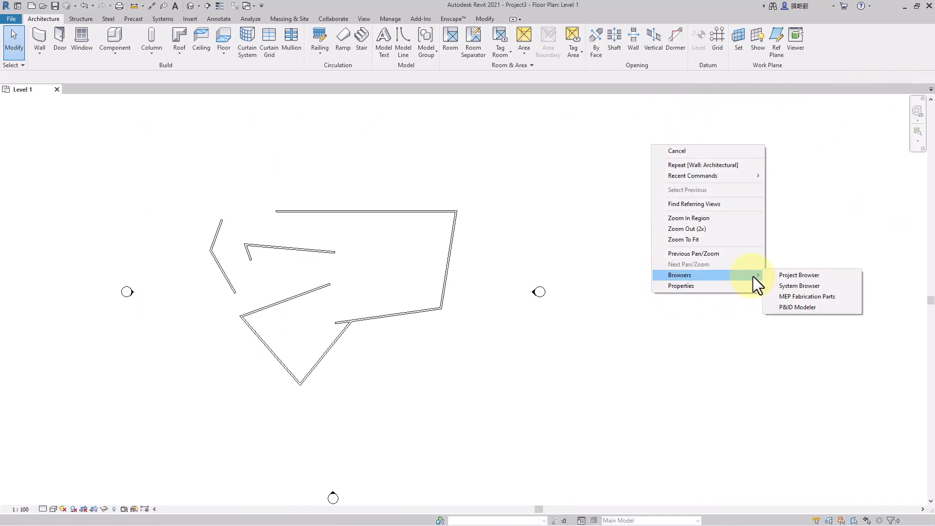
left_click(807, 275)
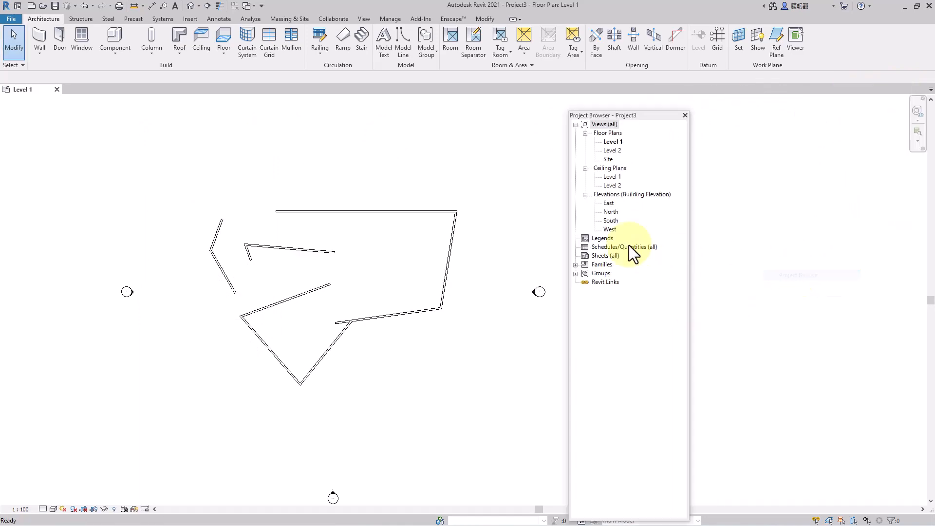
right_click(469, 155)
left_click(509, 298)
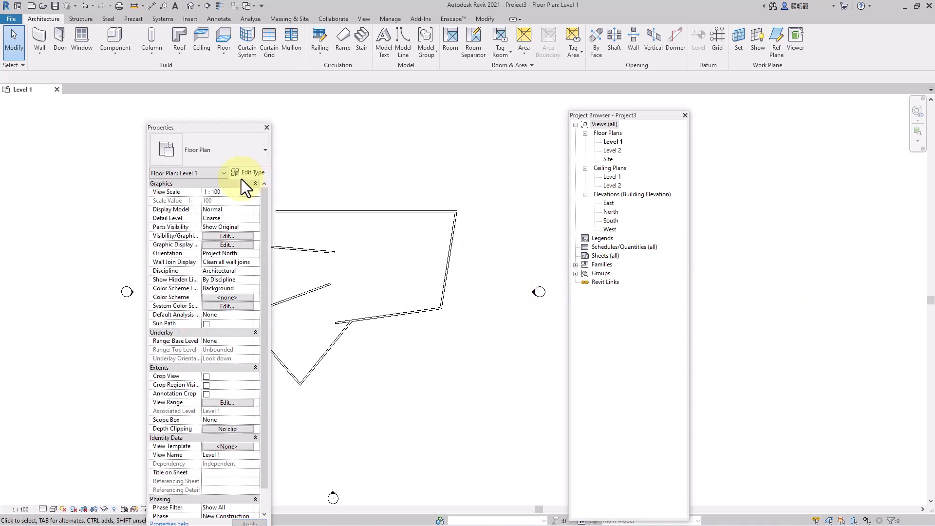
Dock Properties and the Project Browser together as one tabbed group along the drawing area's left edge, with Properties in front.
left_click_drag(201, 127, 53, 86)
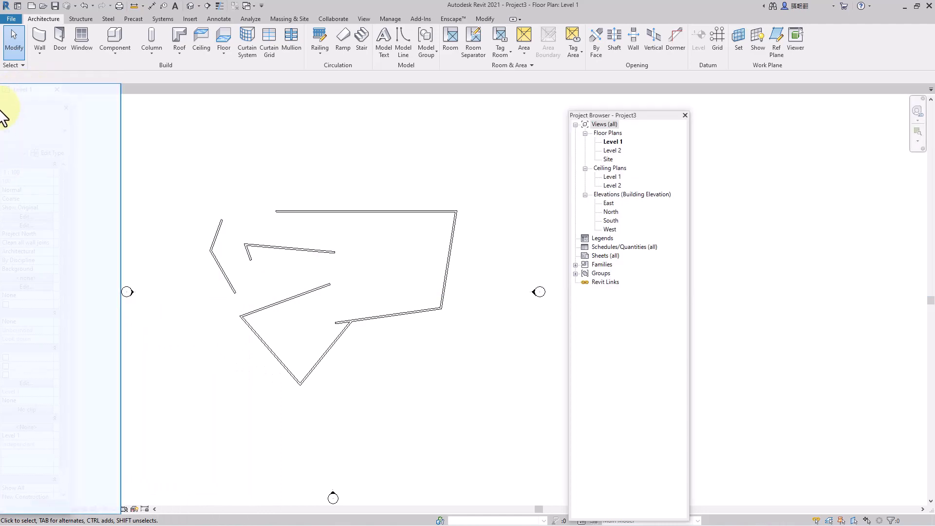
left_click_drag(637, 115, 55, 102)
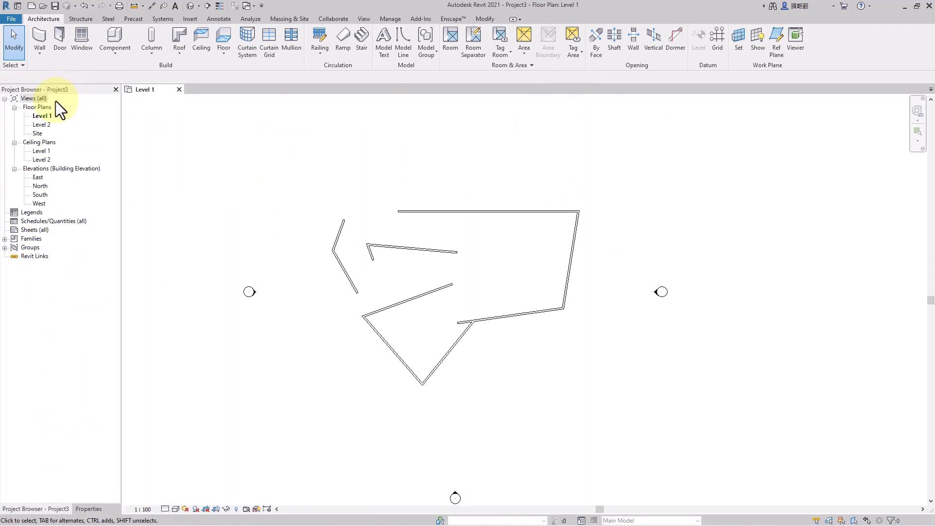
left_click(86, 509)
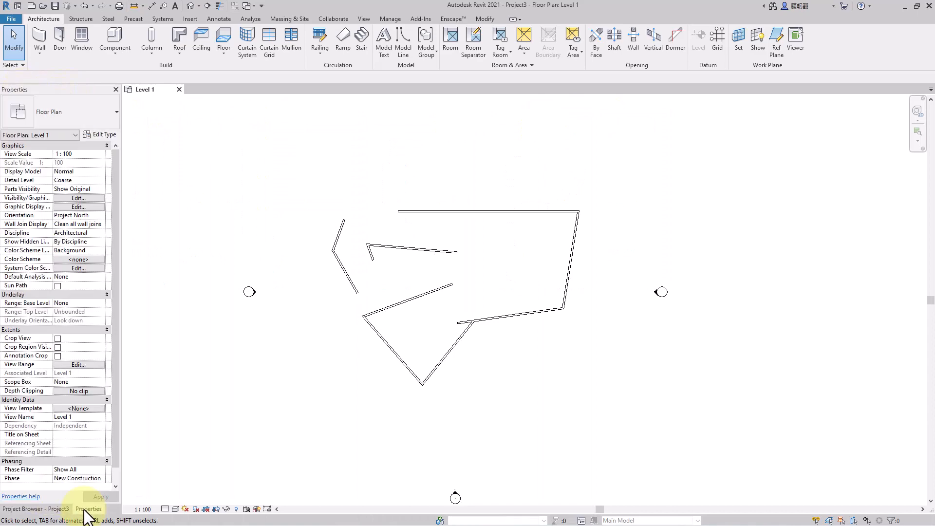
Switch back and forth between the Project Browser and Properties in the tabbed group to compare their contents.
left_click(61, 513)
left_click(89, 511)
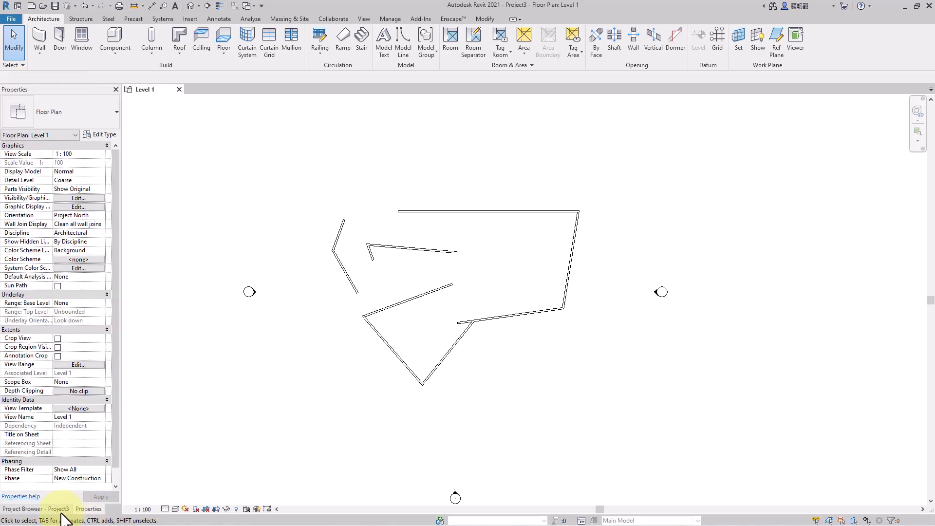
left_click(61, 512)
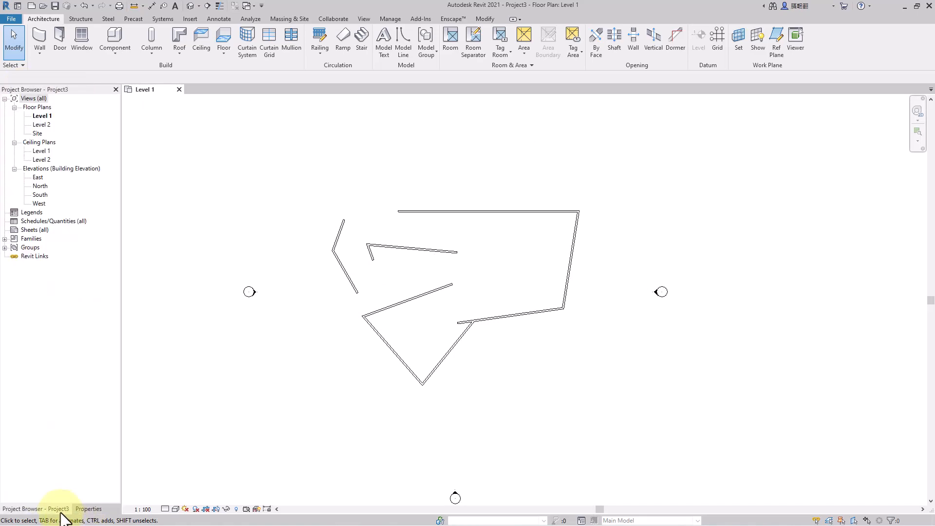
left_click(86, 509)
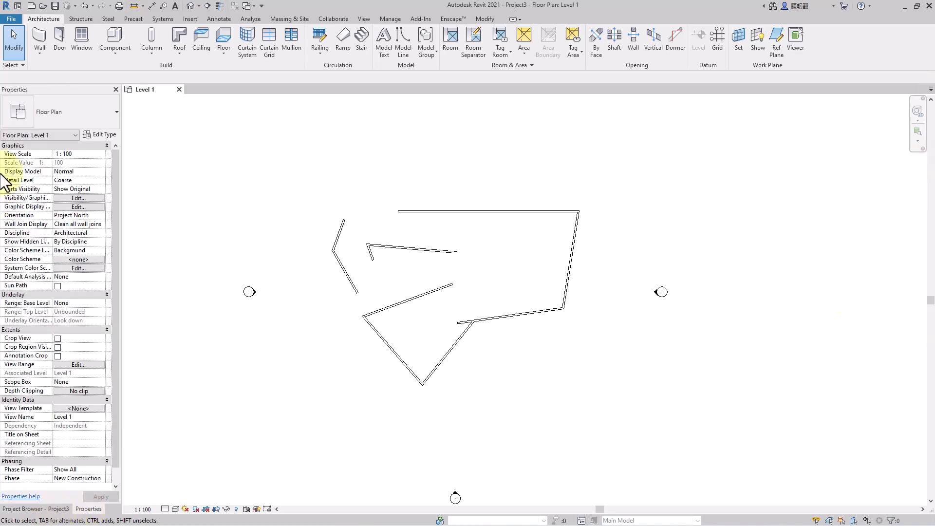
left_click(56, 509)
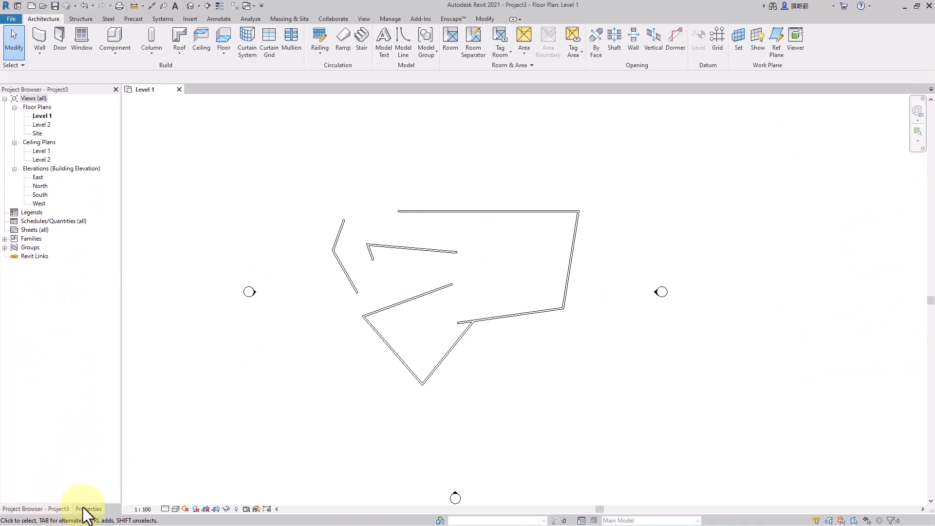
left_click(86, 509)
left_click(61, 508)
left_click(90, 509)
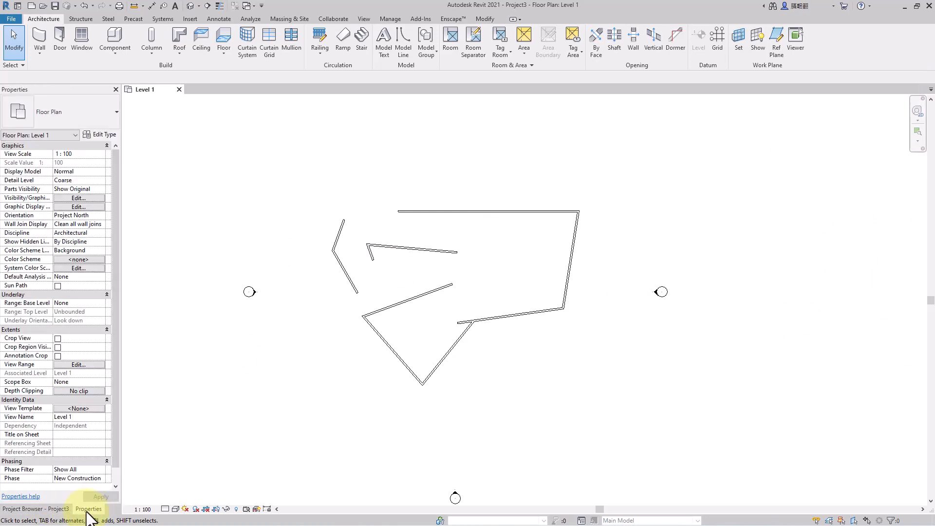
Detach the Project Browser from the tabbed group and dock it along the right edge of the drawing area.
left_click(52, 509)
double_click(51, 509)
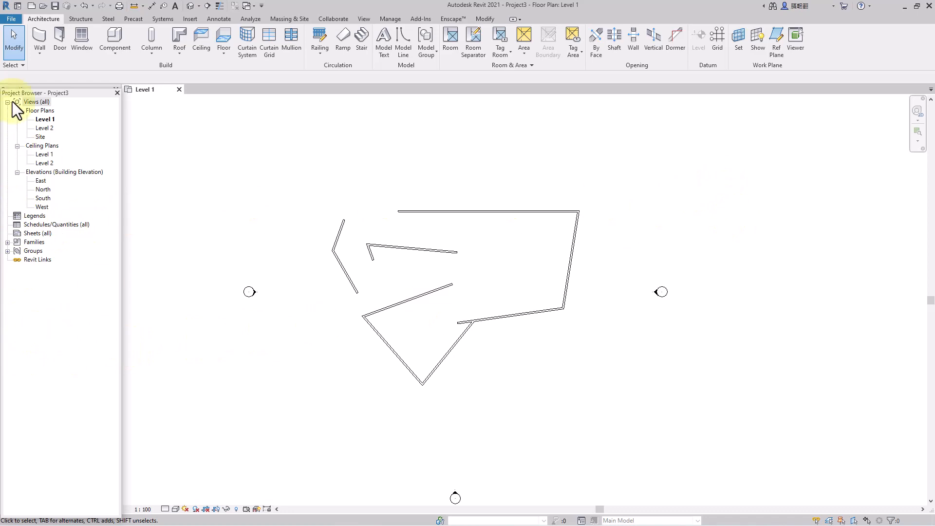
left_click_drag(72, 94, 911, 156)
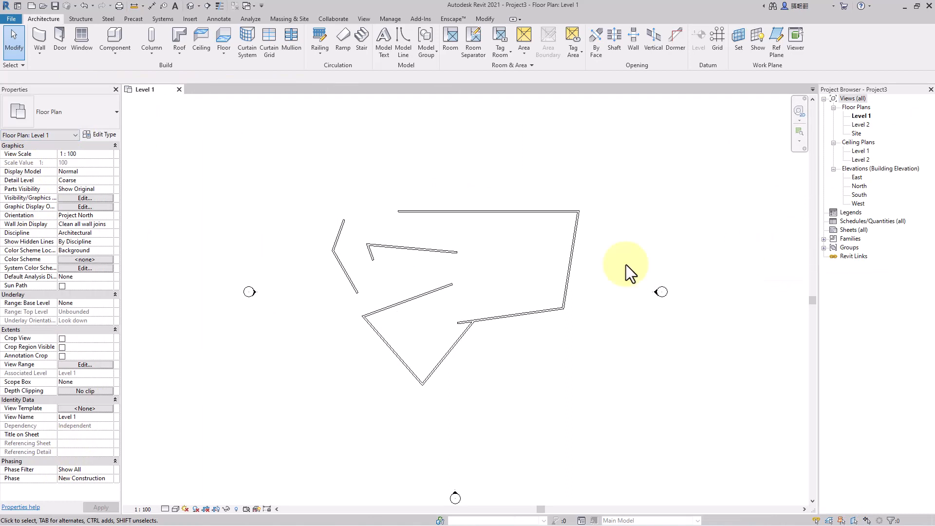
Fit the whole Level 1 plan in the view repeatedly, using Zoom To Fit and Zoom All to Fit.
scroll(418, 304, "up", 1)
right_click(585, 349)
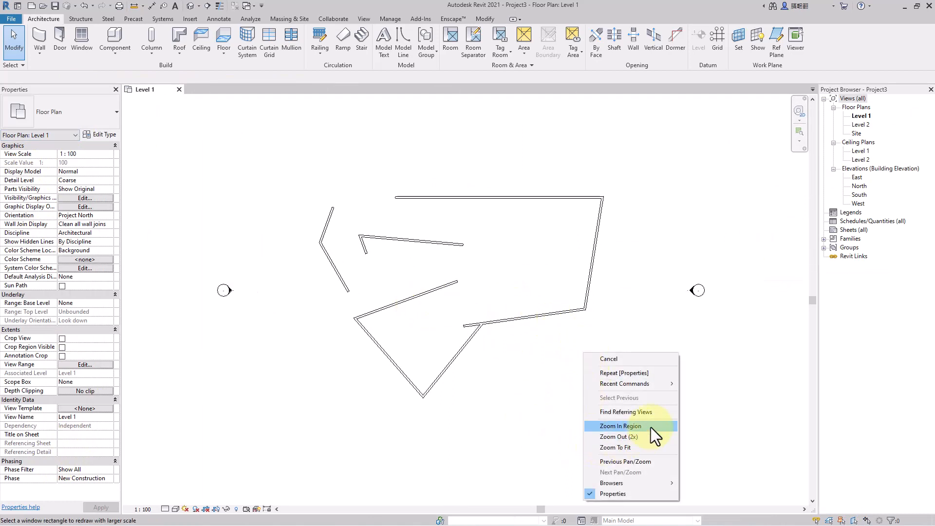
left_click(649, 446)
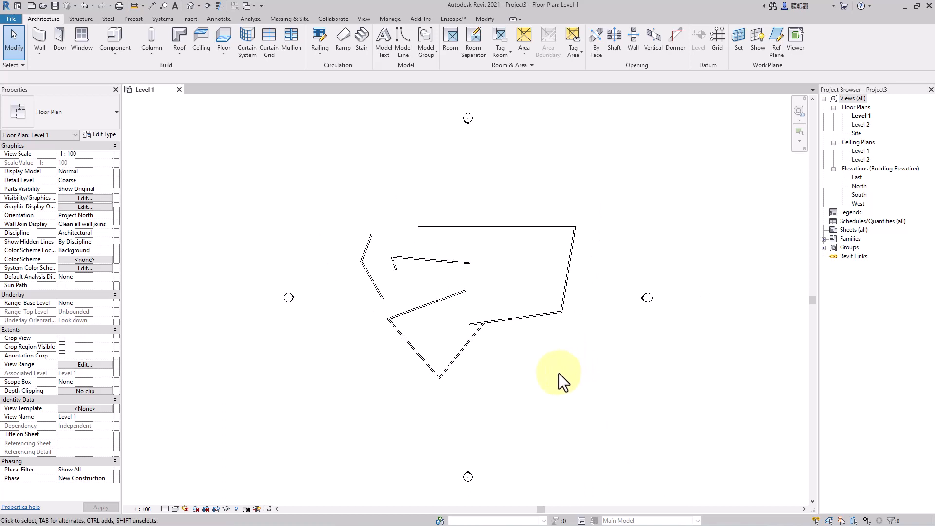
scroll(518, 314, "up", 3)
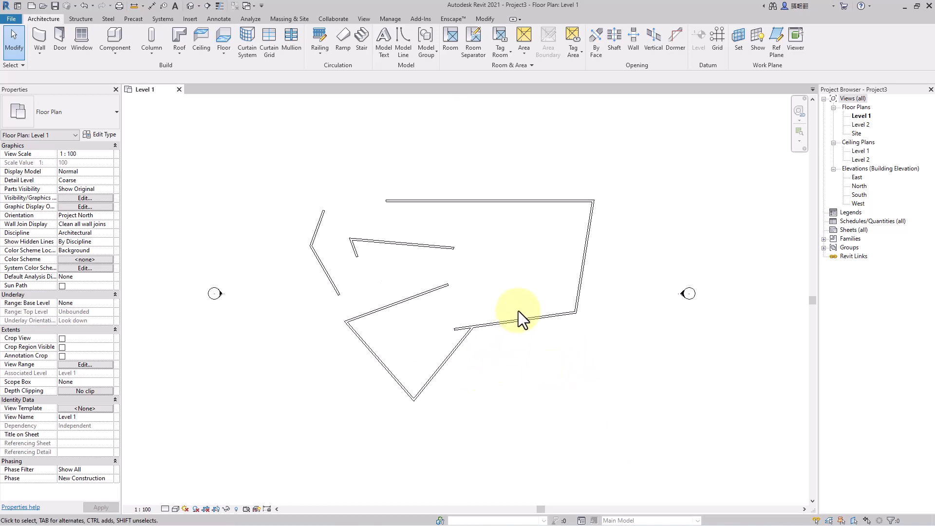
key("z")
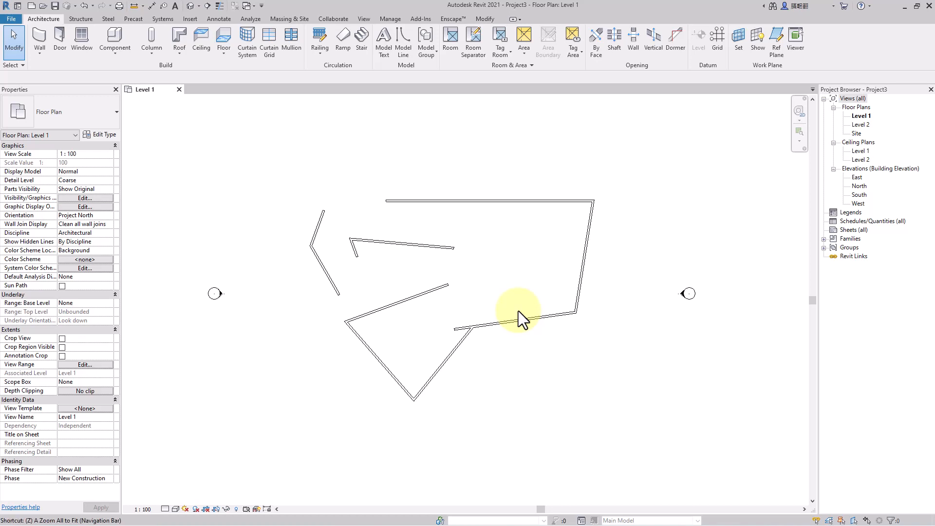
key("a")
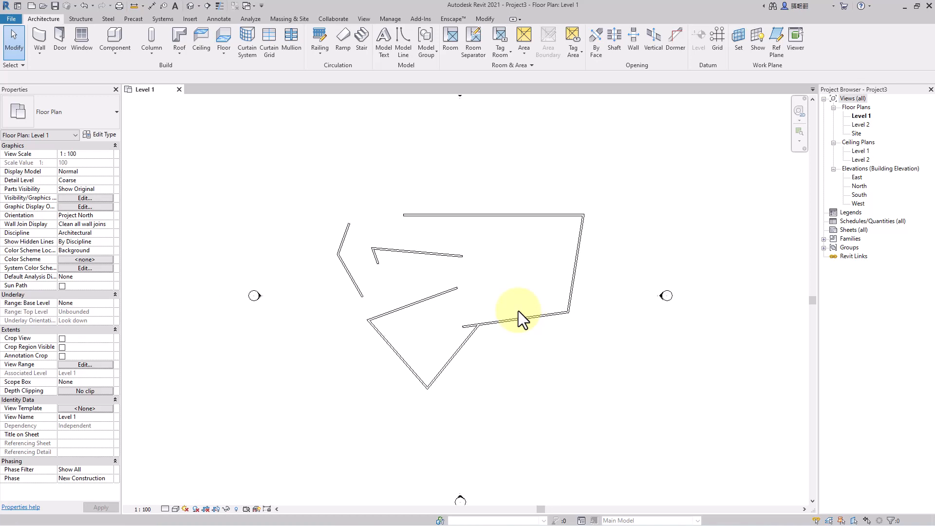
key("z")
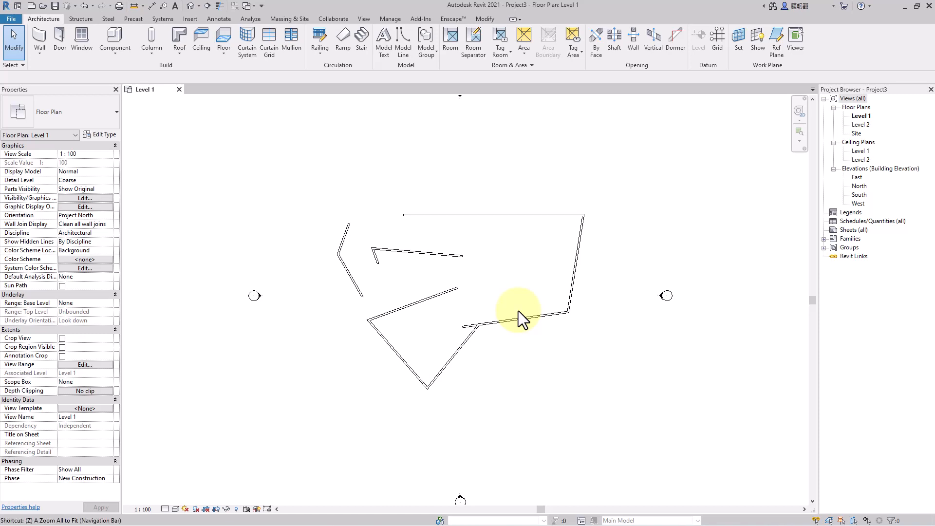
key("a")
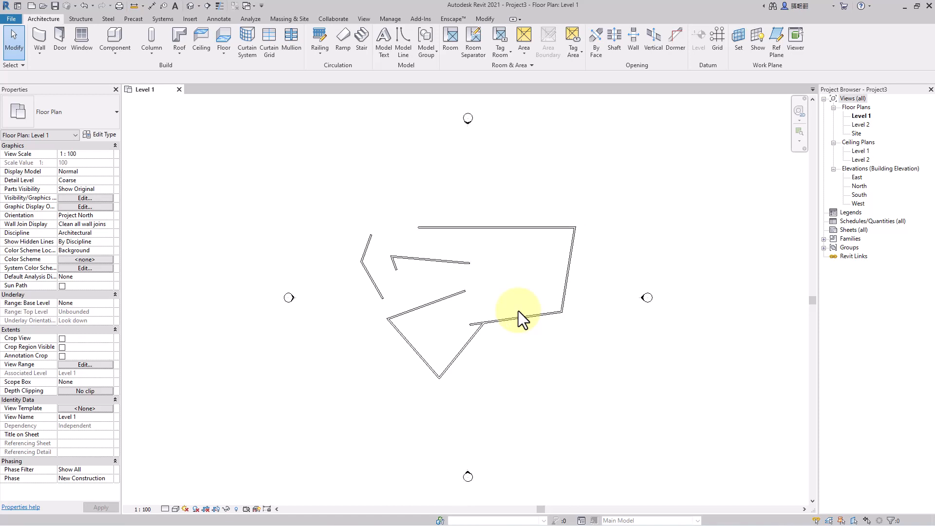
Use Zoom In Region on the bend of the leftmost angled wall in the Level 1 plan, and zoom back out.
right_click(525, 361)
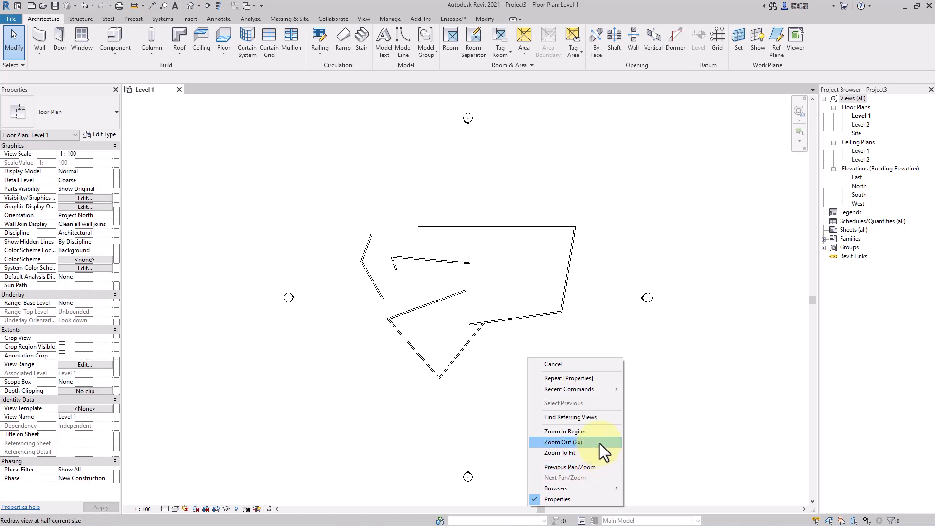
left_click(597, 430)
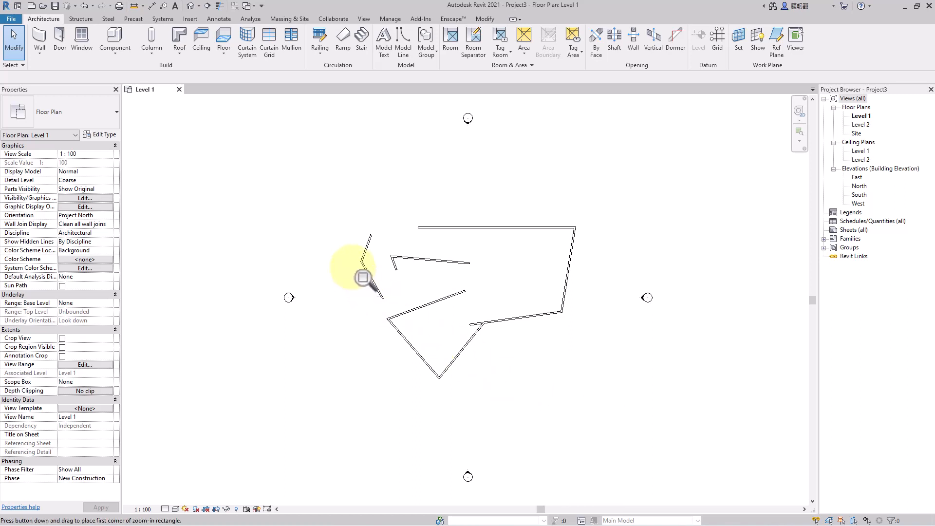
left_click_drag(346, 249, 375, 271)
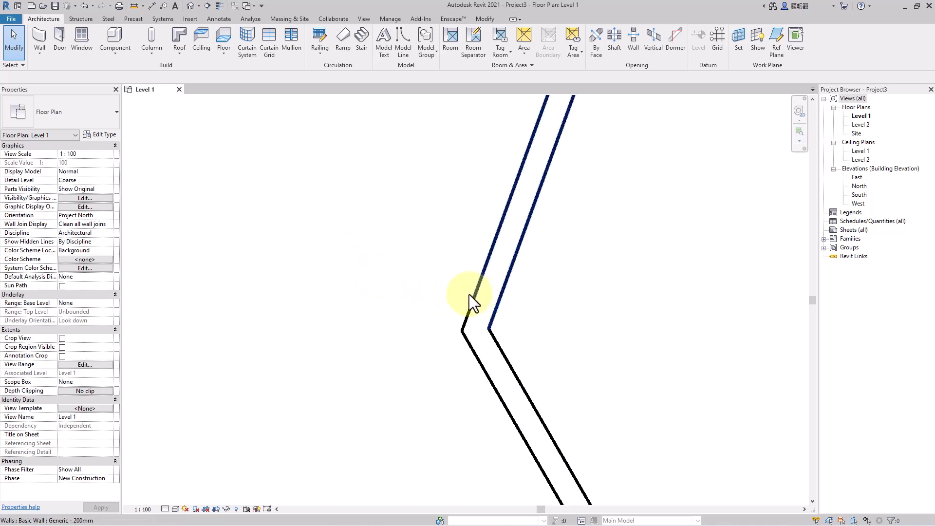
scroll(351, 288, "down", 3)
scroll(352, 292, "down", 5)
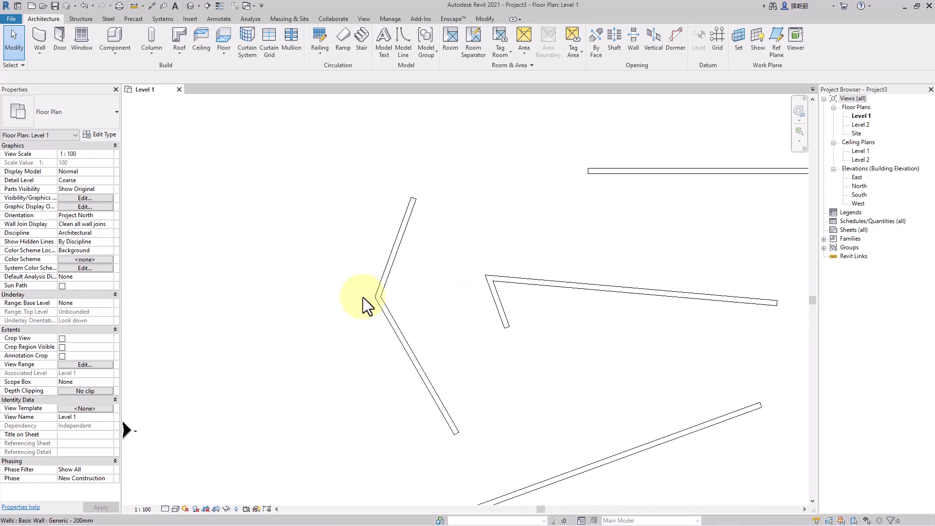
Zoom in and out on the walls and pan the plan until all four elevation markers are in view.
scroll(417, 344, "up", 3)
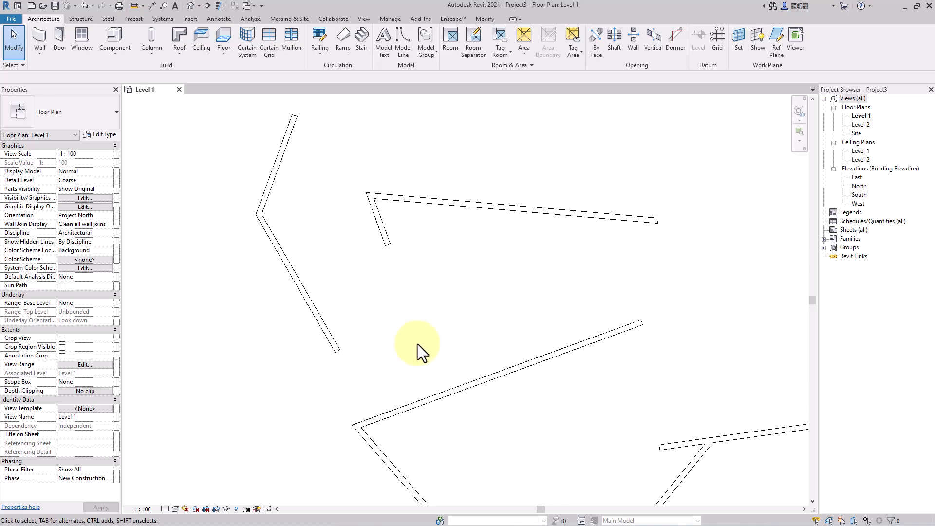
scroll(417, 344, "down", 3)
scroll(417, 344, "up", 3)
scroll(417, 344, "down", 2)
scroll(417, 344, "up", 3)
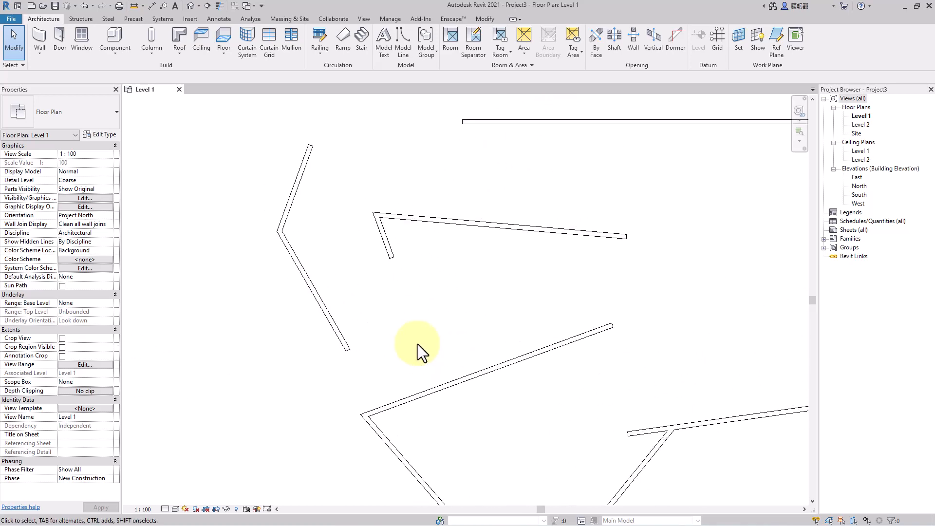
scroll(417, 344, "down", 4)
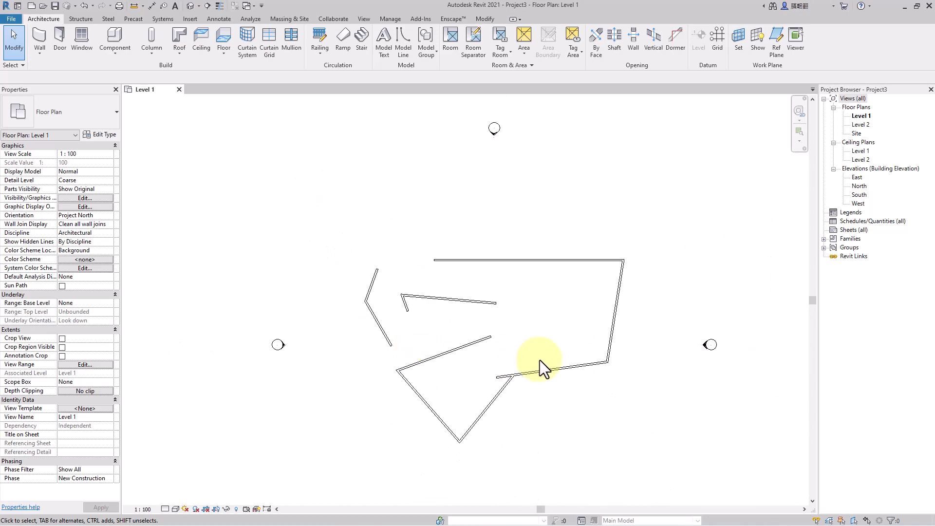
middle_click_drag(546, 335, 528, 317)
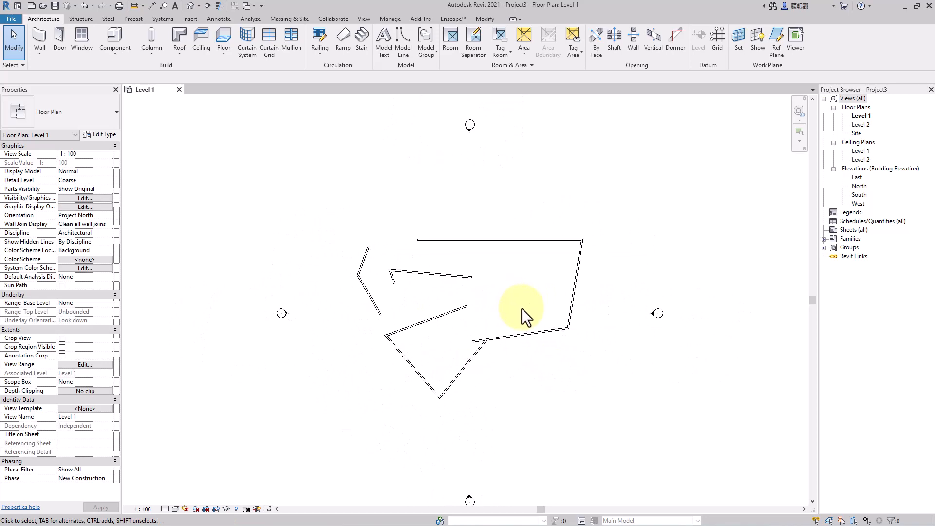
scroll(522, 309, "down", 1)
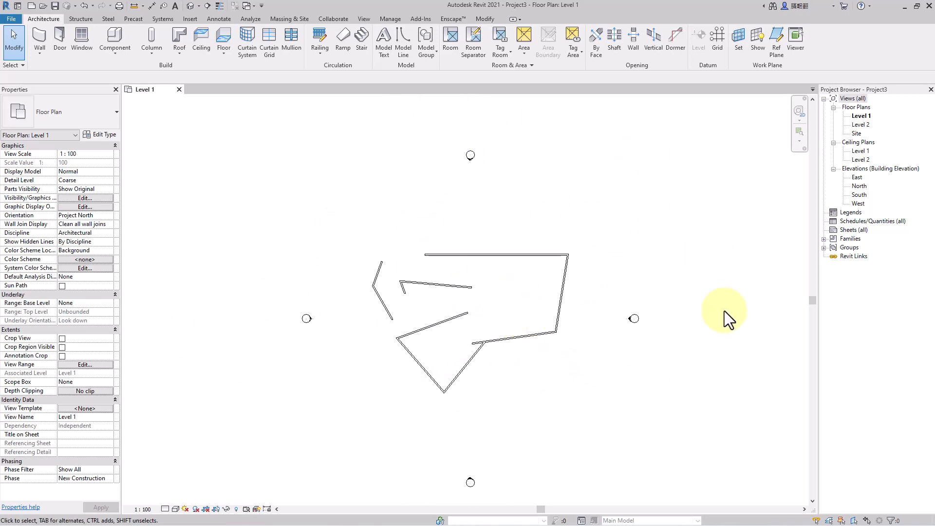
Select elevation markers around the walls with selection windows, including the east and west ones, and clear the selection.
left_click_drag(663, 289, 605, 338)
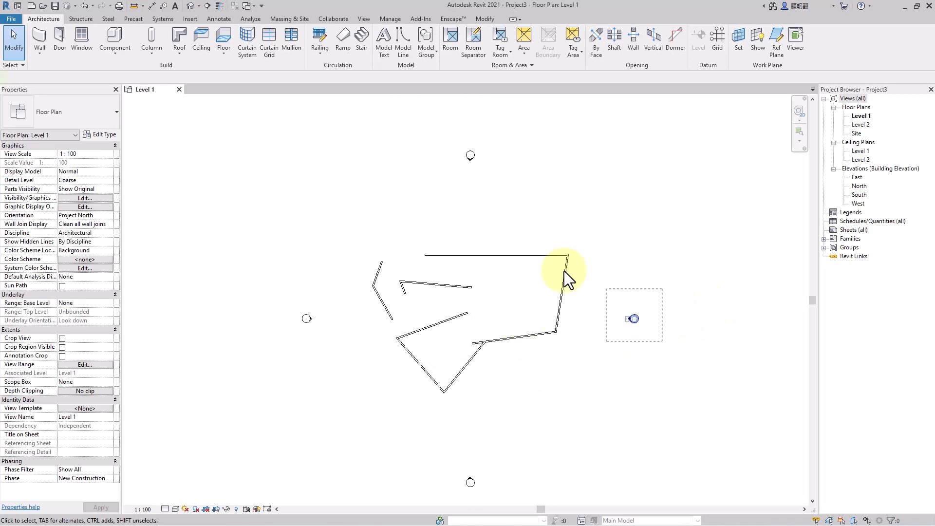
left_click_drag(508, 122, 450, 178)
left_click_drag(247, 303, 339, 355)
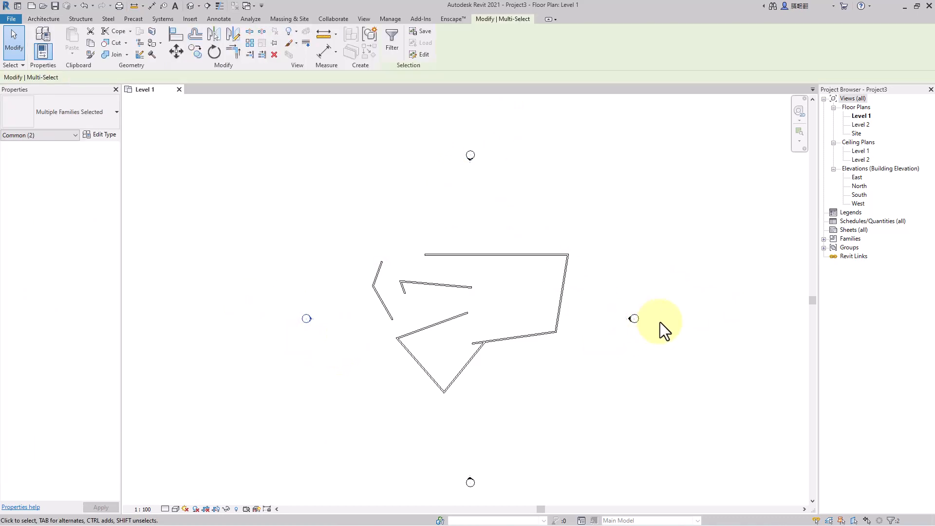
left_click(674, 307)
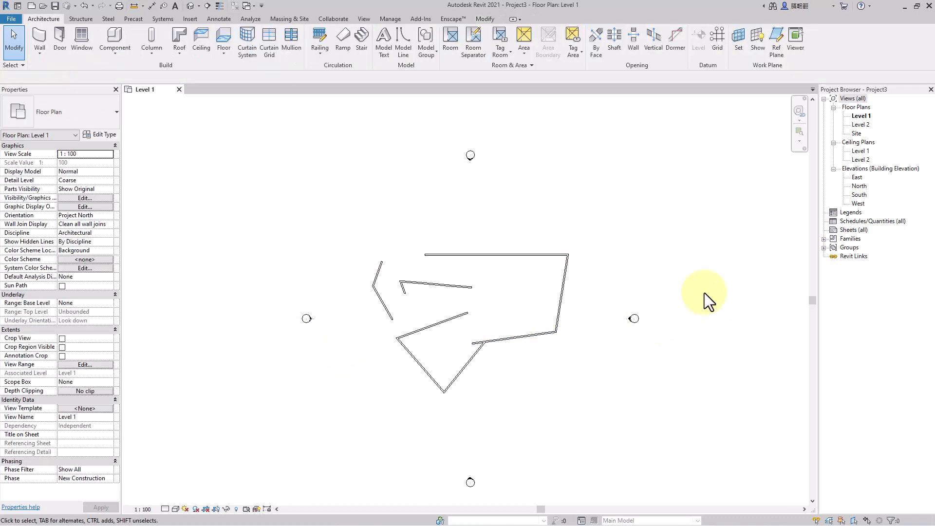
left_click_drag(649, 298, 627, 343)
left_click(683, 358)
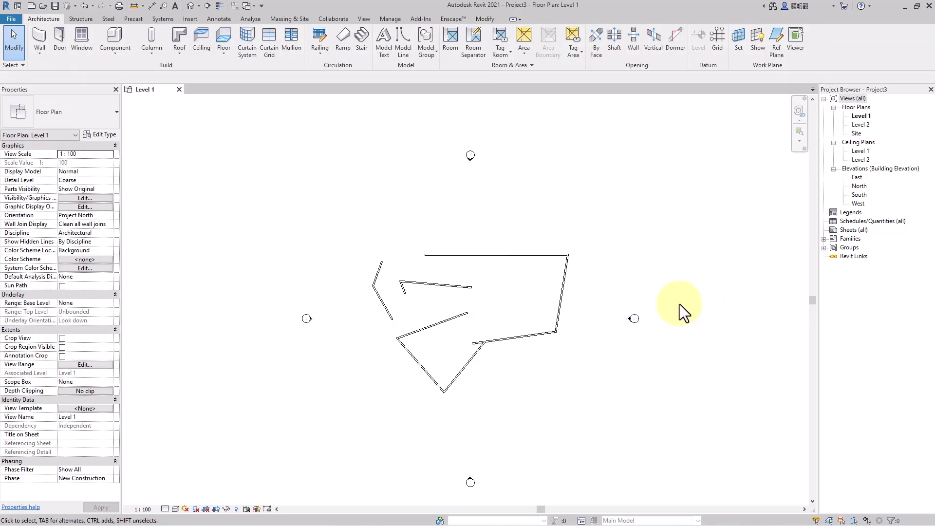
left_click_drag(679, 304, 621, 332)
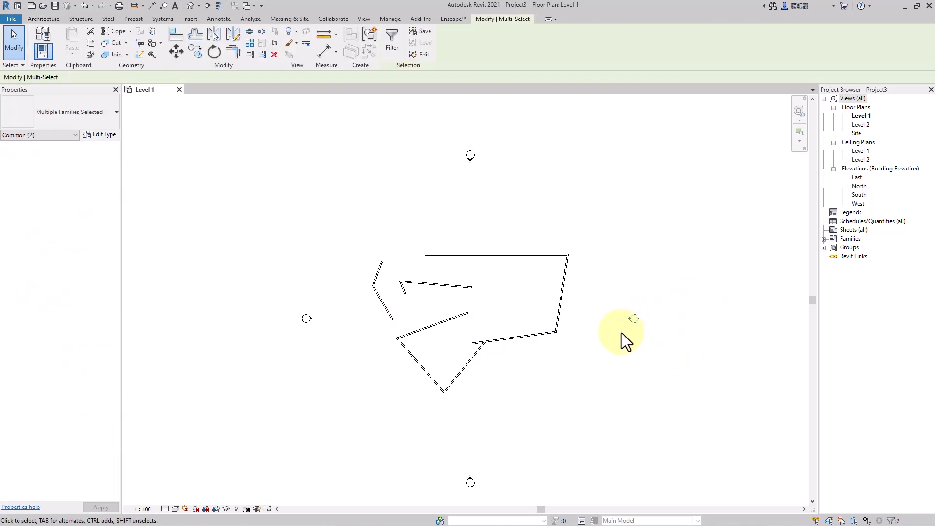
left_click(622, 338)
Select the east elevation marker, hide its category in the Level 1 plan, and undo the hiding.
left_click_drag(648, 292, 615, 339)
right_click(639, 319)
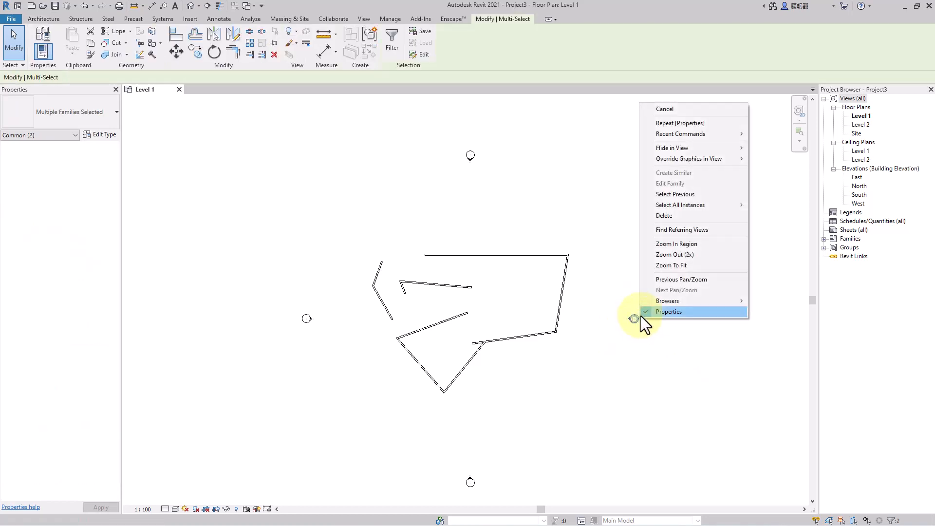
mouse_move(734, 149)
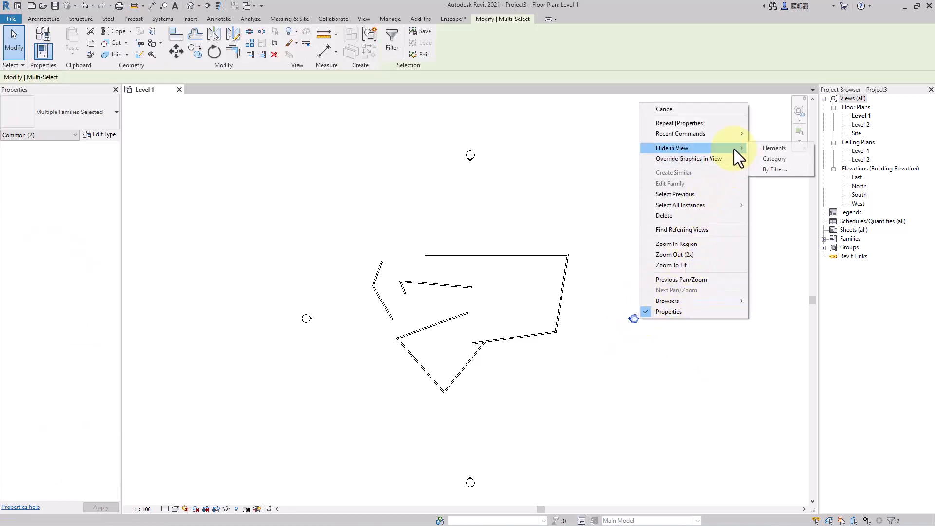
left_click(778, 156)
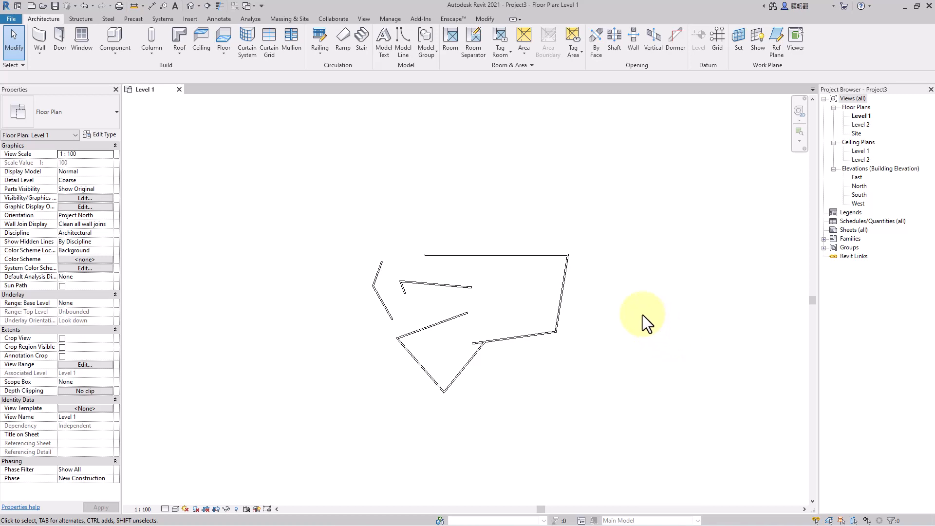
key("ctrl+z")
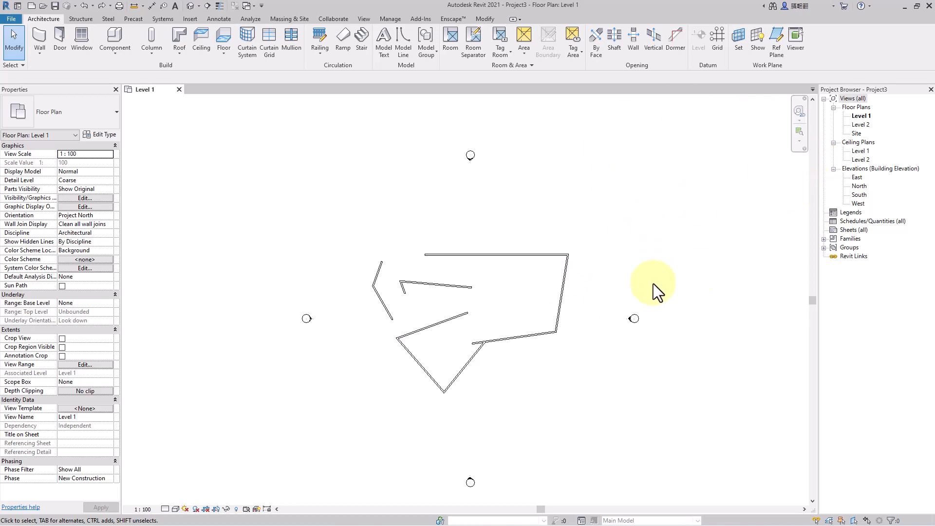
Turn off the Navigation Bar in the user interface display settings.
left_click(369, 19)
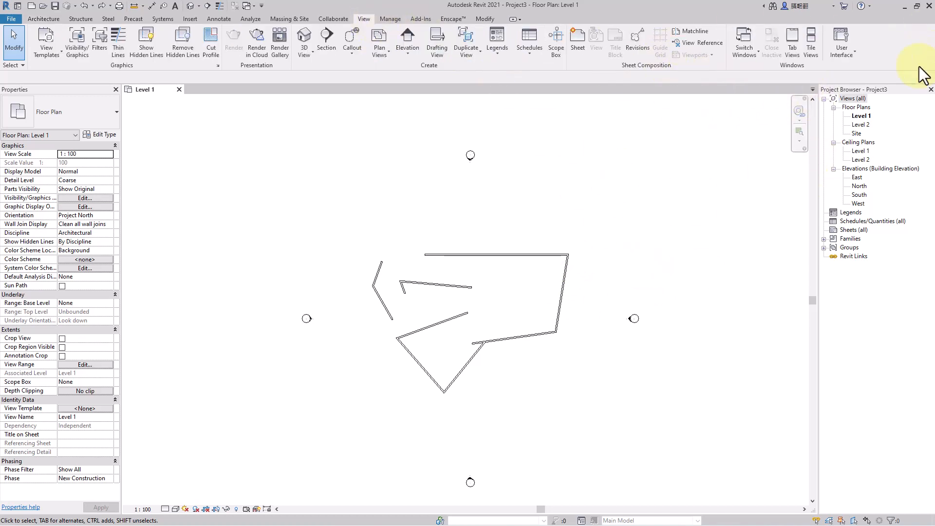
left_click(854, 54)
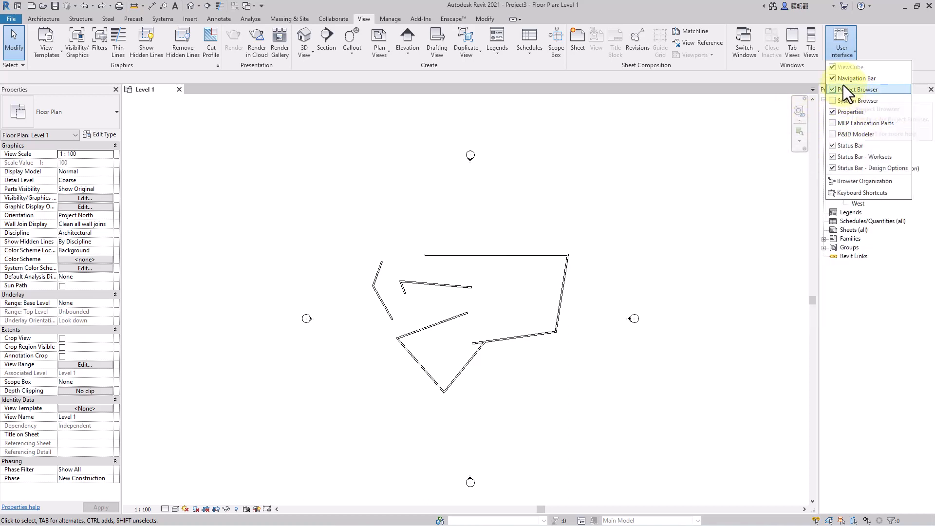
left_click(832, 78)
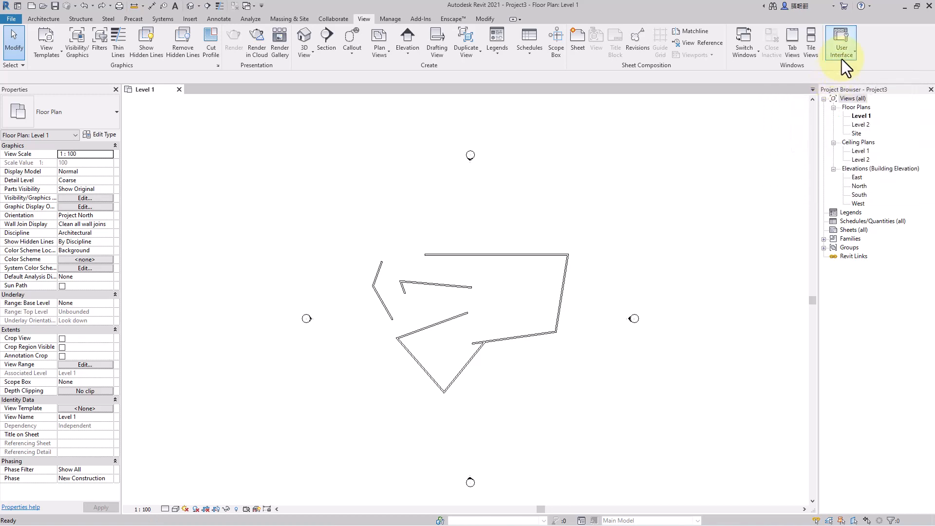
Turn the Navigation Bar back on in the user interface display settings, and hide and restore the Project Browser.
left_click(842, 59)
left_click(837, 79)
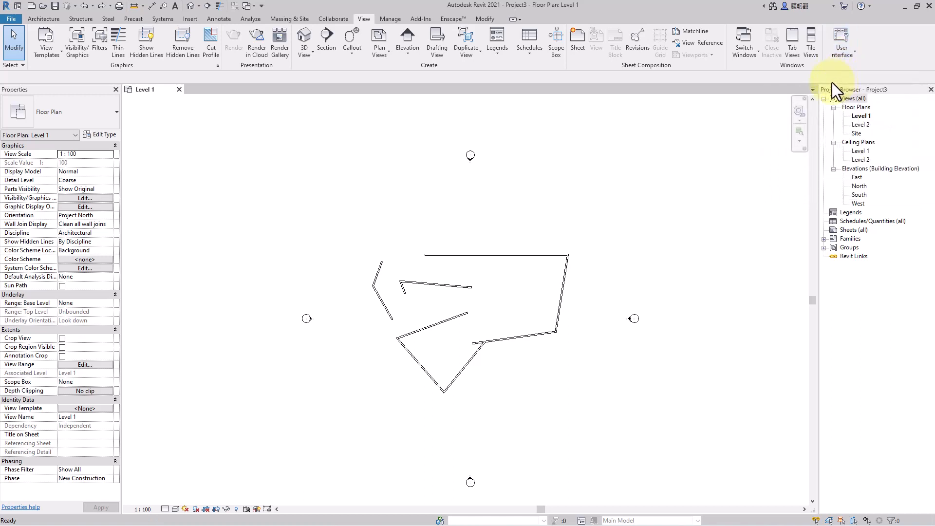
left_click(848, 57)
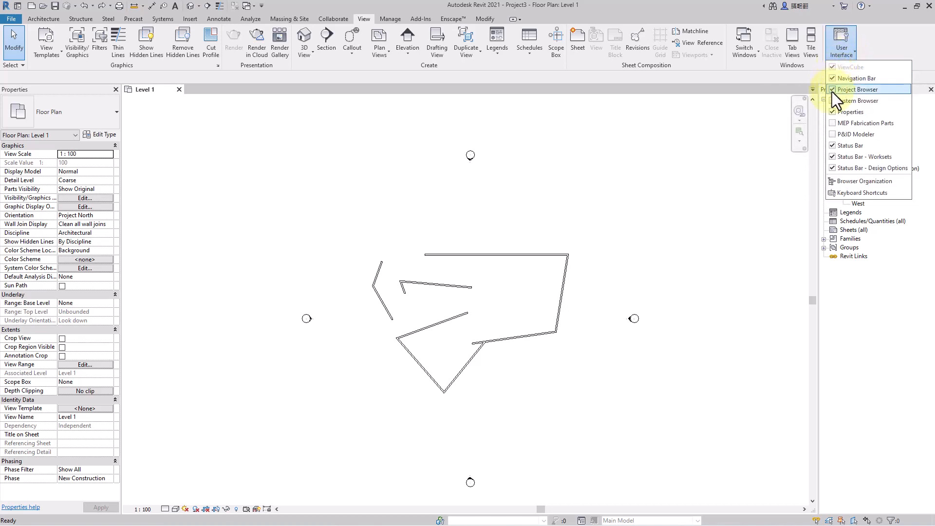
left_click(834, 89)
left_click(852, 54)
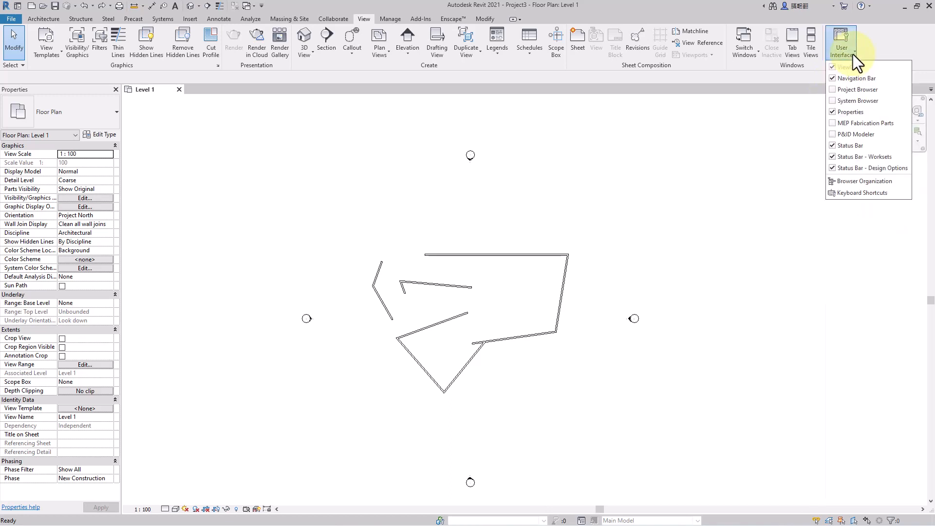
left_click(835, 89)
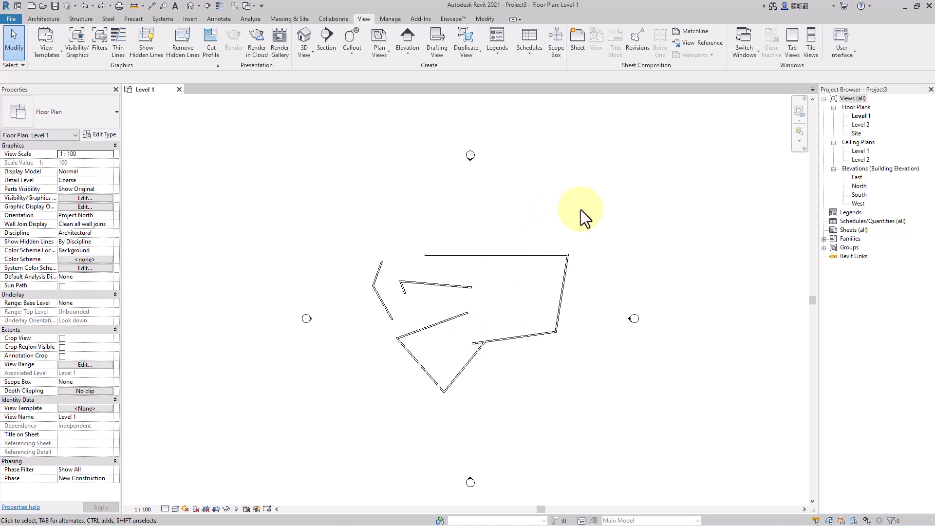
Open the Level 2 floor plan and the East and North elevations, and switch among the open views, ending on East.
middle_click_drag(584, 277, 555, 281)
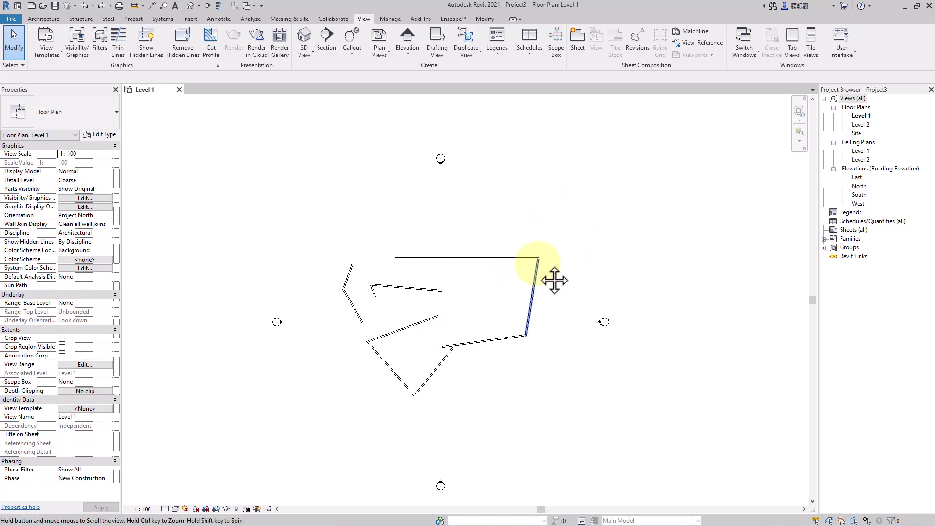
double_click(860, 125)
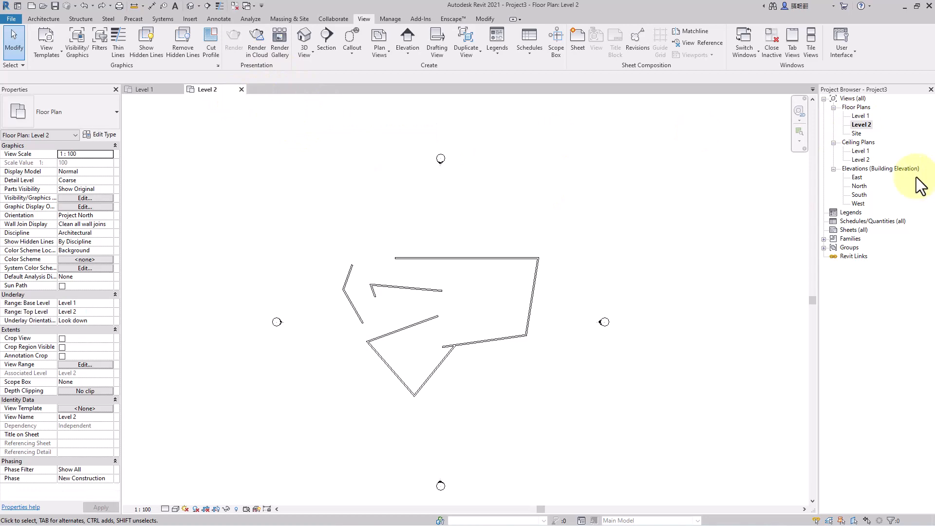
double_click(856, 177)
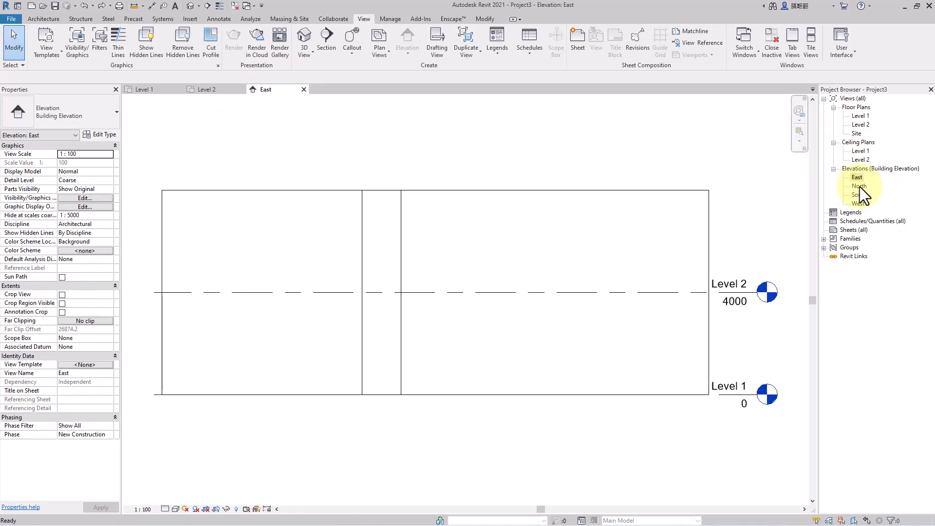
double_click(860, 186)
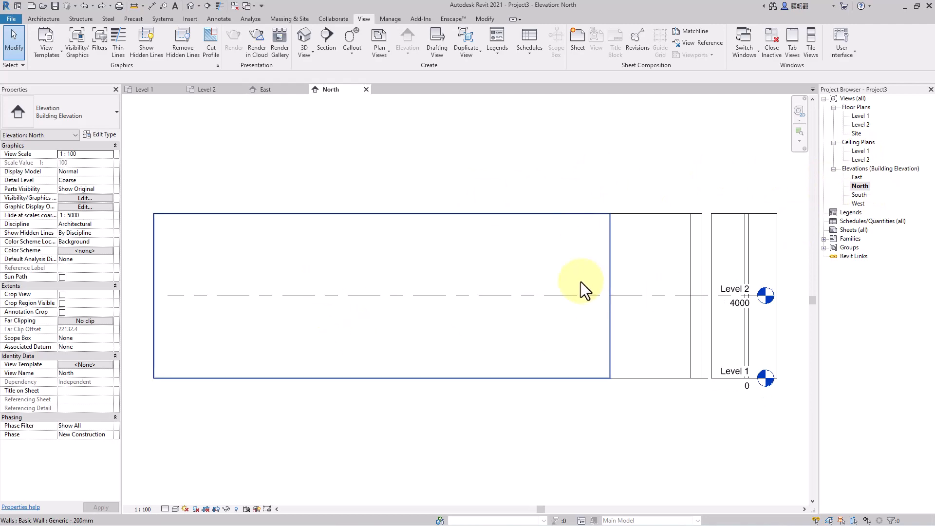
left_click(160, 92)
left_click(212, 89)
left_click(265, 91)
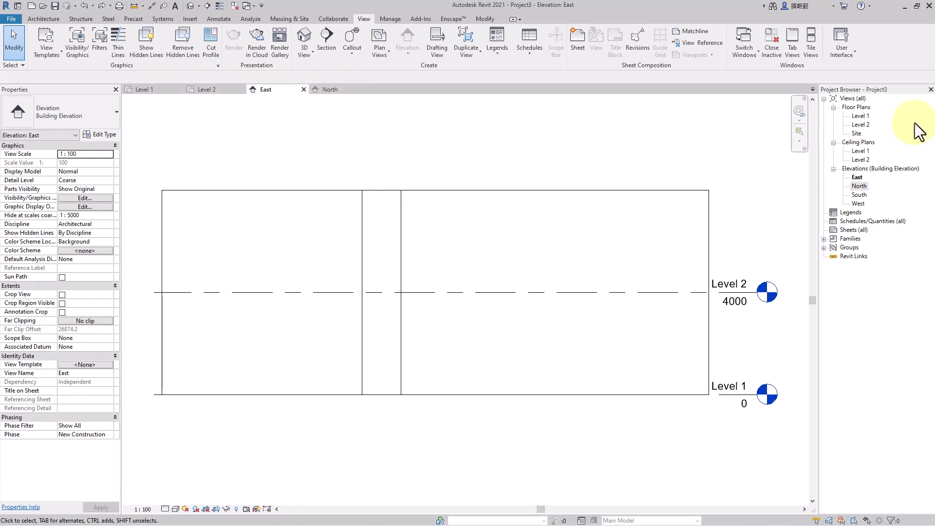
Tile the four open views and activate the Level 2, North and East views in turn.
left_click(811, 53)
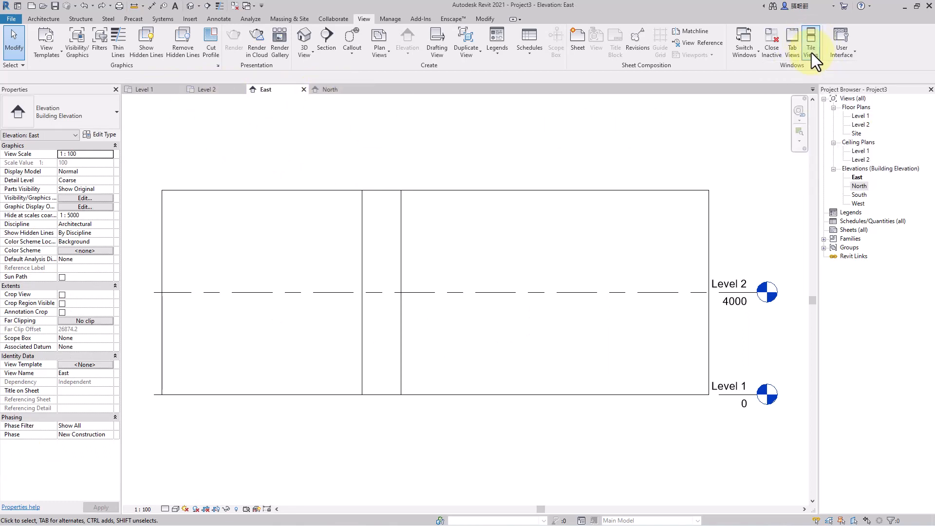
left_click(358, 168)
left_click(359, 321)
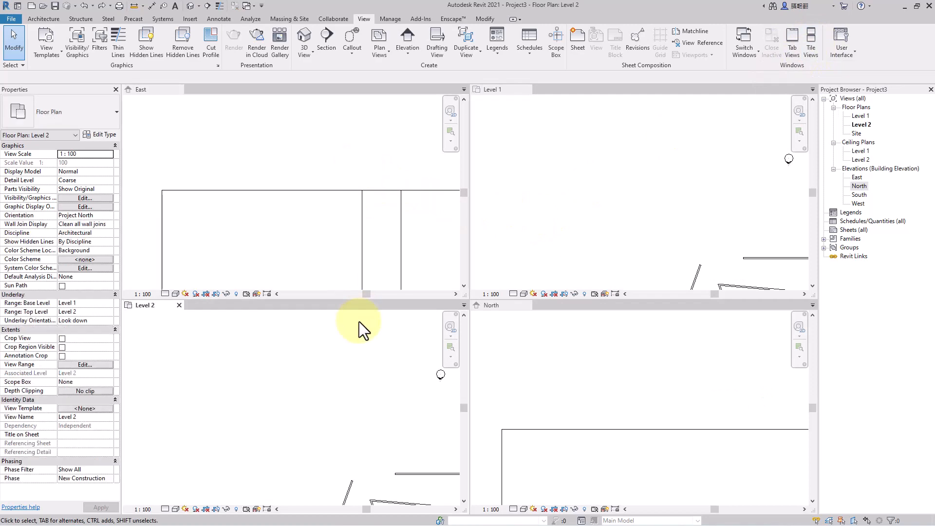
left_click(503, 321)
scroll(291, 170, "down", 2)
left_click(338, 233)
scroll(337, 233, "down", 1)
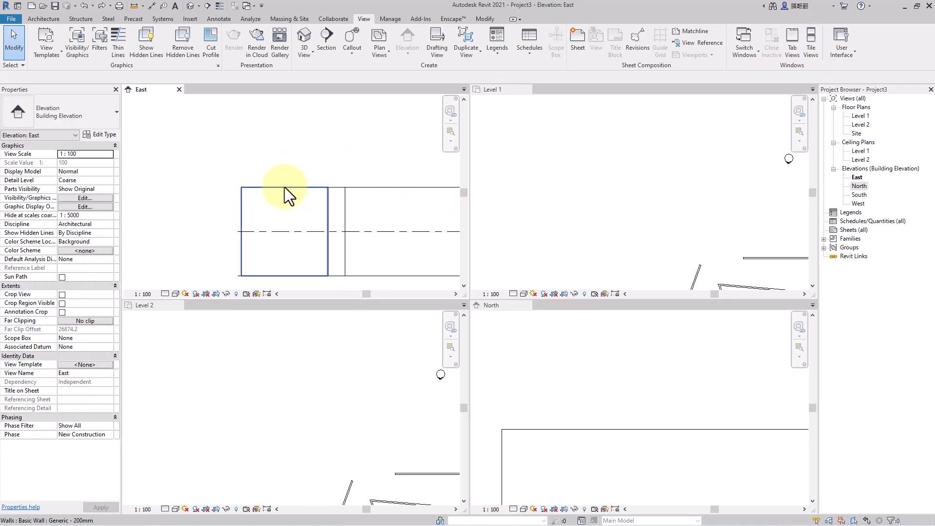
Delete the two connected walls nearest the west elevation marker in the Level 1 floor plan.
left_click(649, 258)
scroll(617, 220, "down", 4)
scroll(617, 220, "down", 1)
middle_click_drag(629, 229, 613, 151)
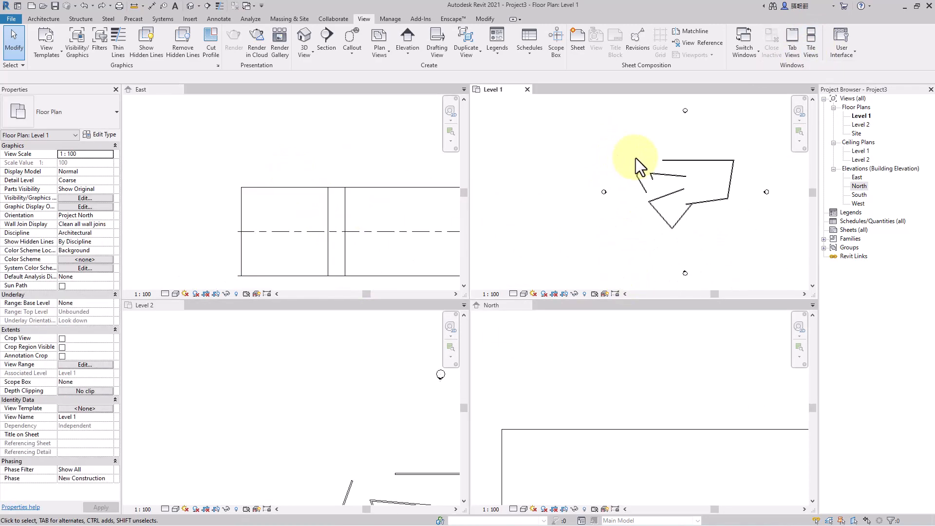
scroll(636, 161, "up", 2)
scroll(642, 182, "up", 3)
scroll(641, 182, "up", 1)
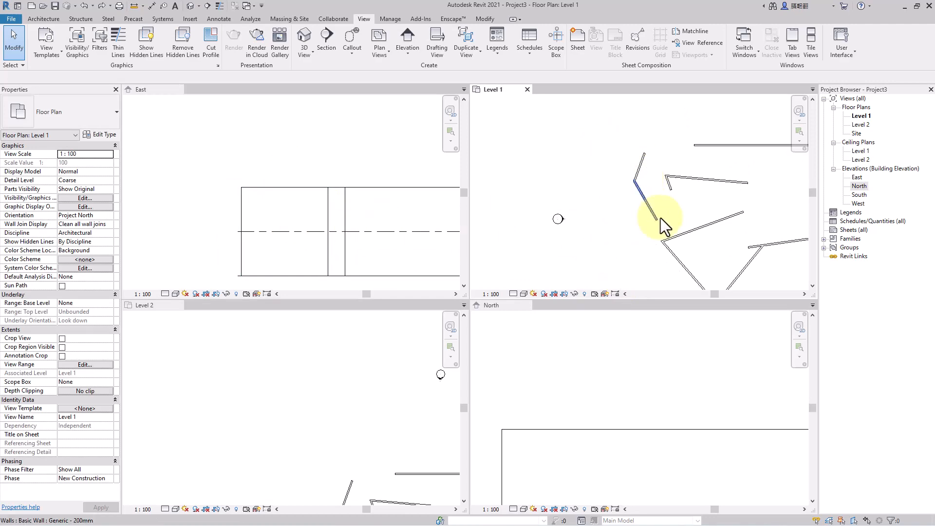
middle_click_drag(630, 229, 585, 239)
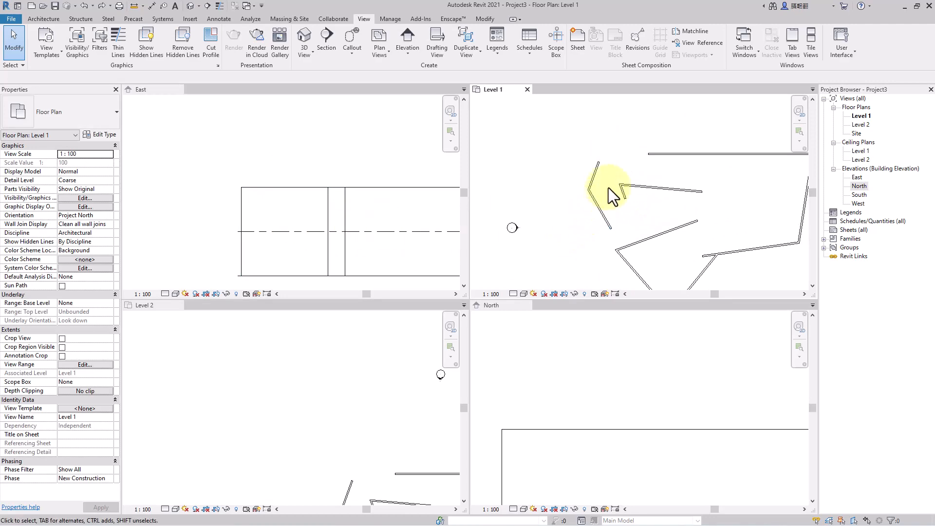
left_click(584, 206)
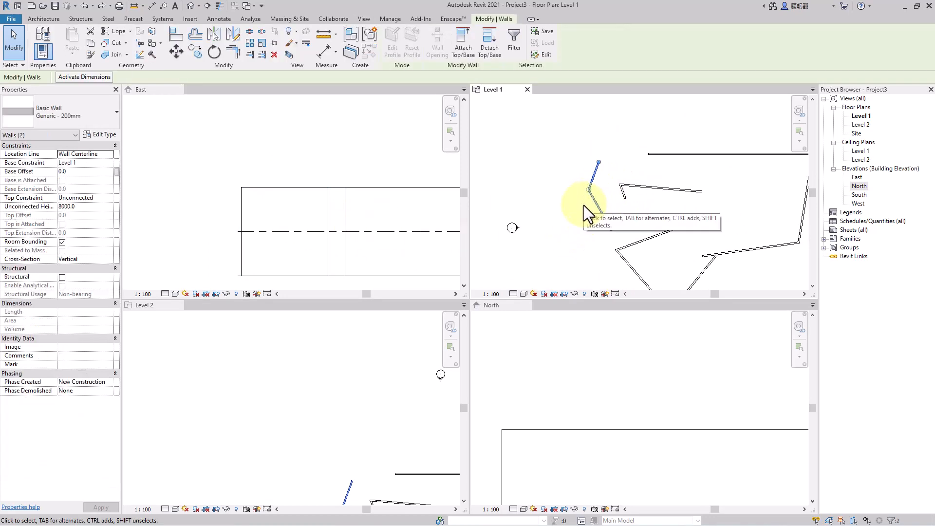
key("Delete")
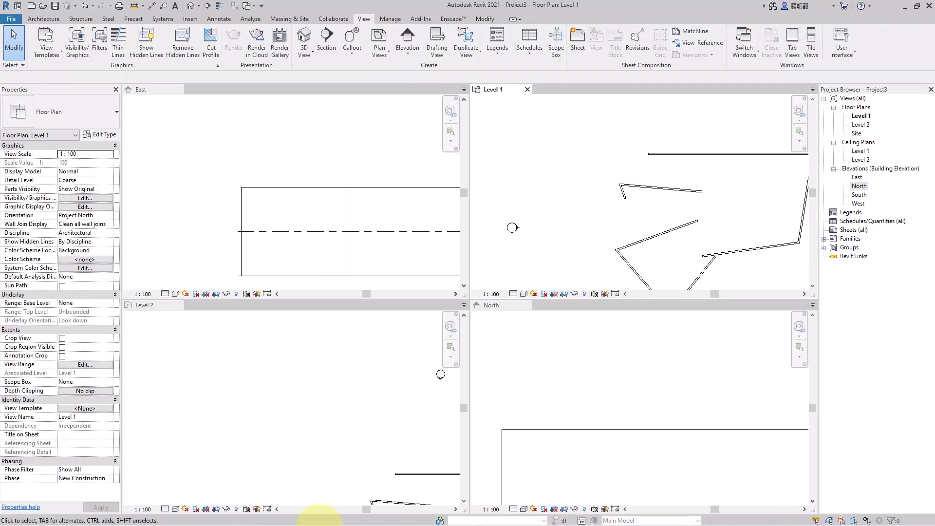
Check the remaining walls in the tiled Level 2 plan and the East elevation, bringing the whole model into view in each.
left_click(384, 440)
middle_click_drag(384, 439, 242, 361)
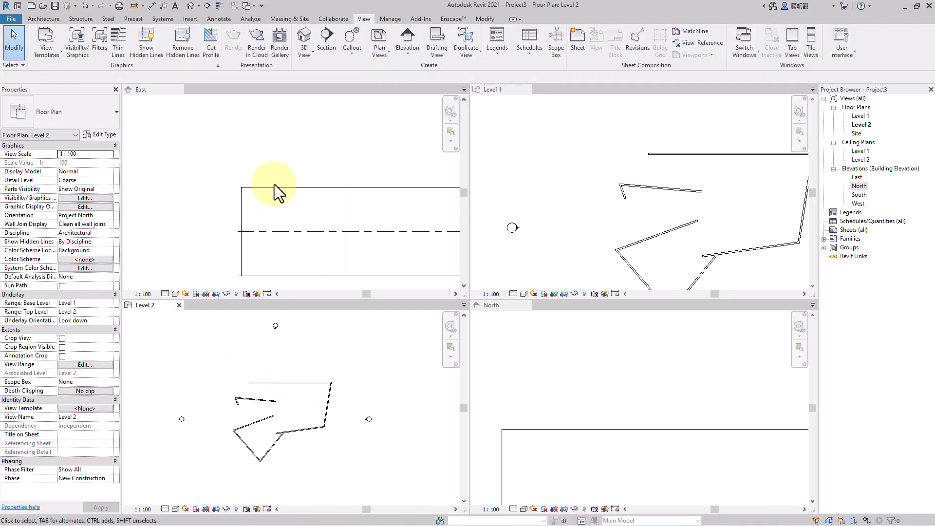
left_click(274, 184)
middle_click_drag(287, 147, 235, 157)
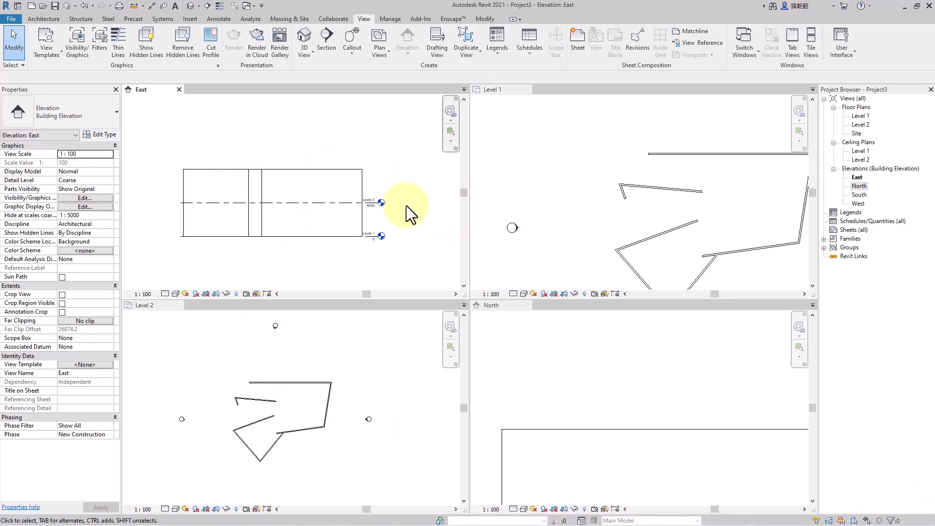
Return the tiled views to a tabbed layout, activate the Level 1 plan and close all inactive views.
left_click(790, 49)
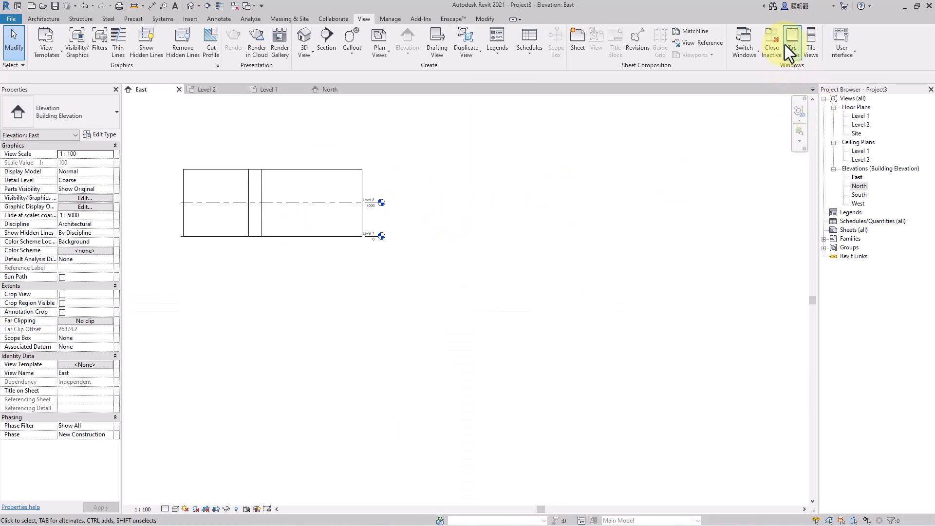
left_click(272, 91)
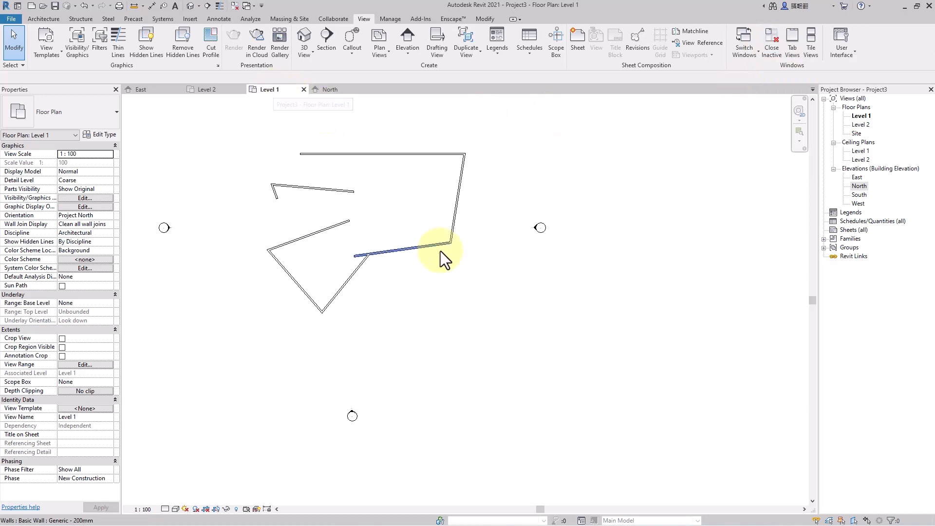
middle_click_drag(441, 250, 514, 298)
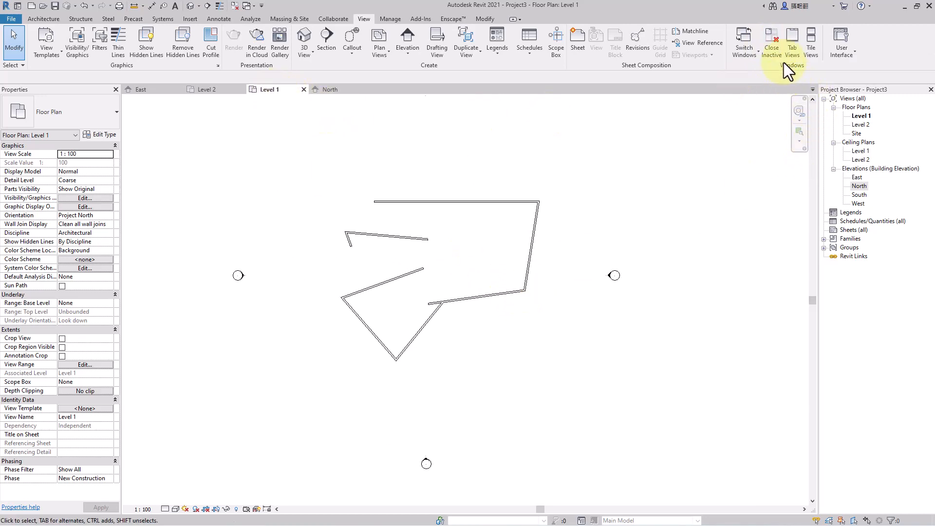
left_click(775, 51)
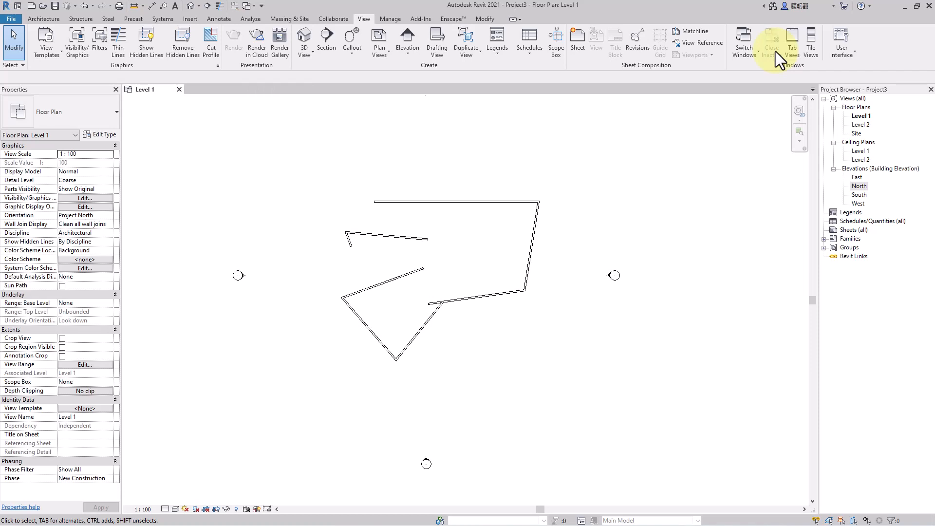
Zoom in on the walls in the Level 1 plan and scroll the view slightly horizontally and vertically.
scroll(470, 297, "up", 2)
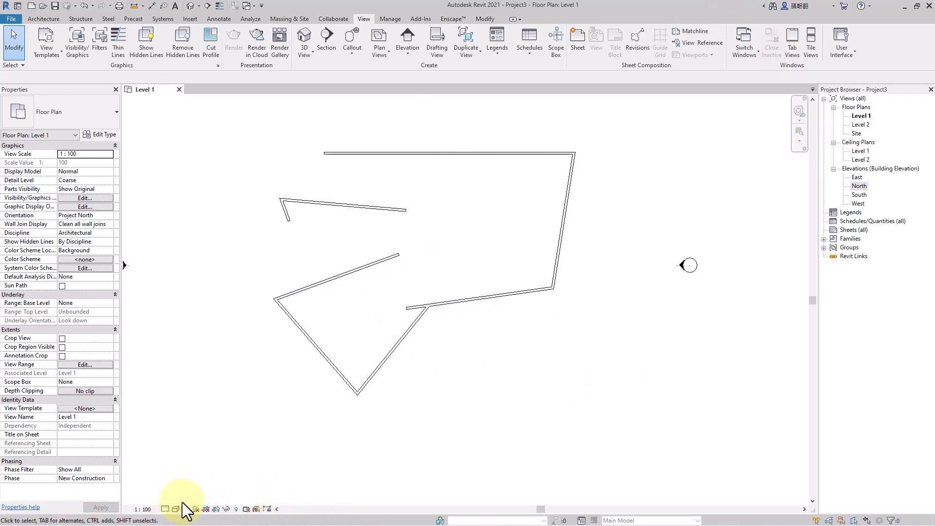
left_click_drag(541, 508, 543, 507)
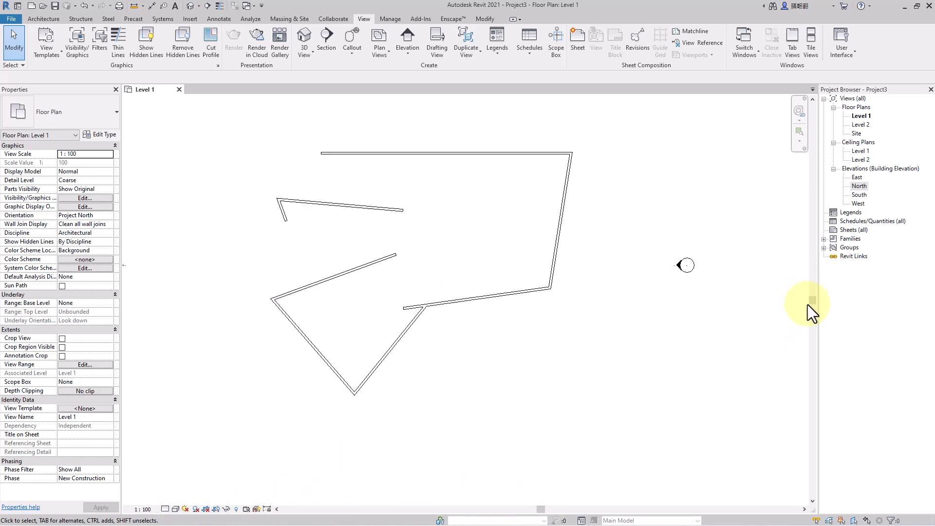
left_click_drag(808, 305, 810, 295)
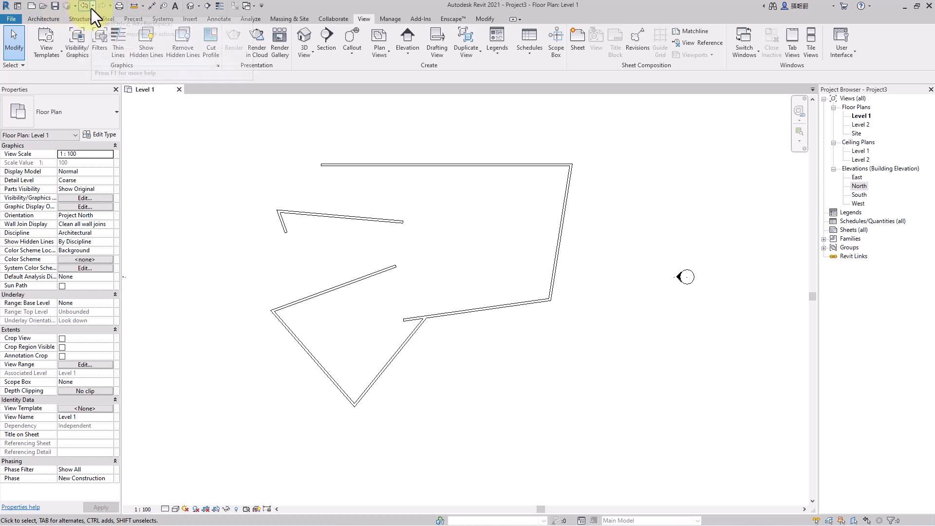
Remove Redo from the Quick Access Toolbar, add it back and review the commands available for that toolbar.
left_click(262, 6)
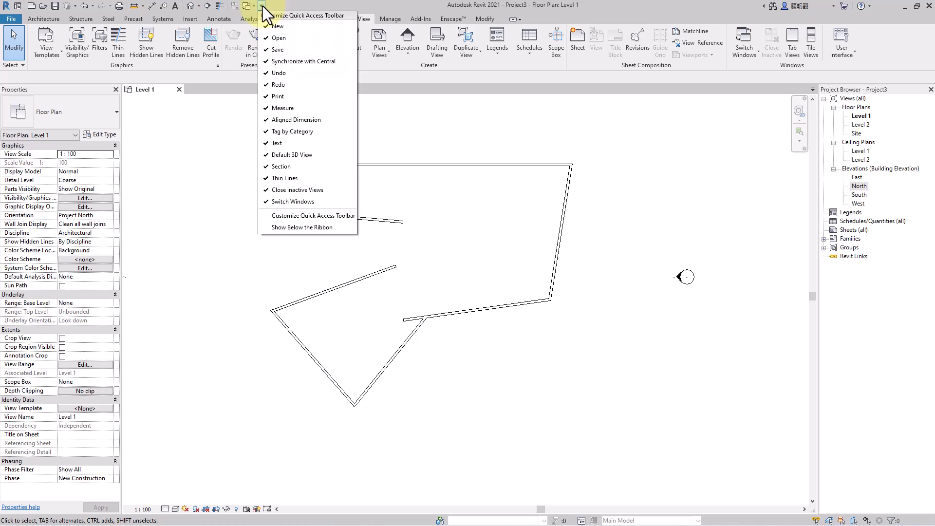
left_click(296, 85)
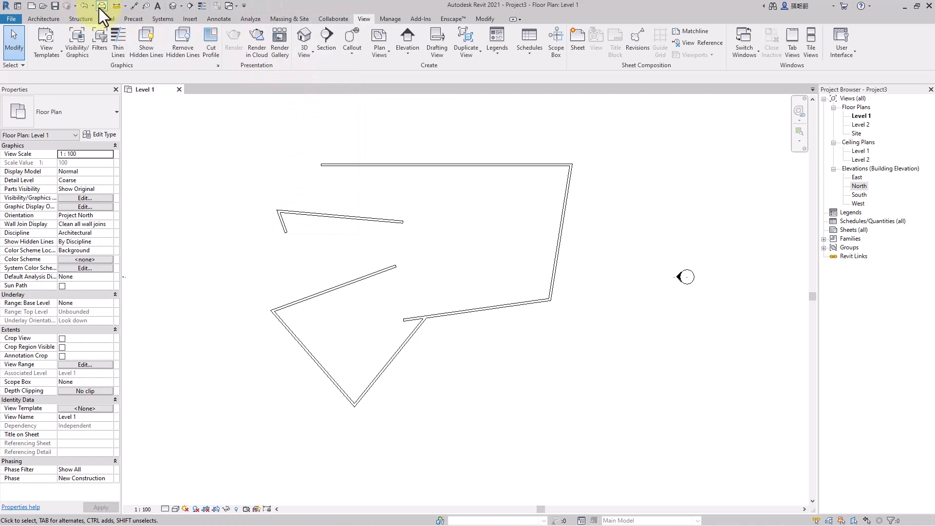
left_click(246, 4)
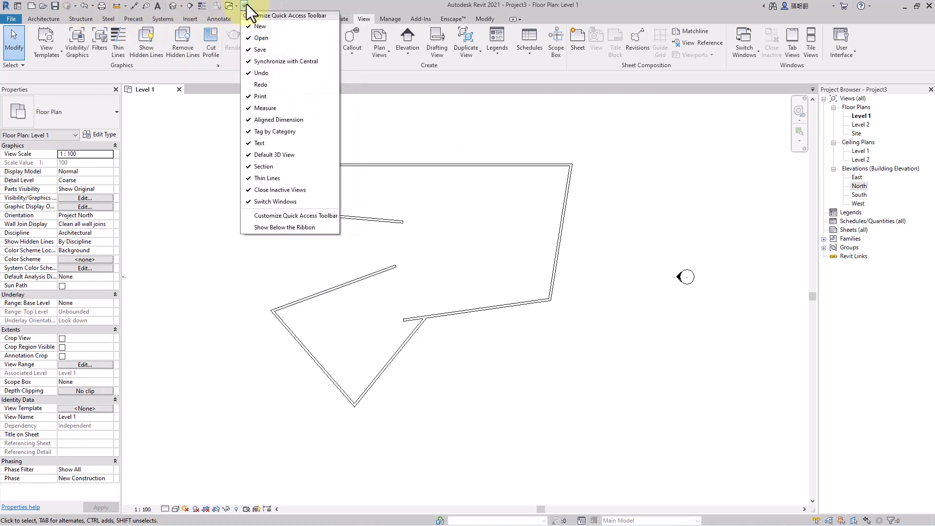
left_click(300, 90)
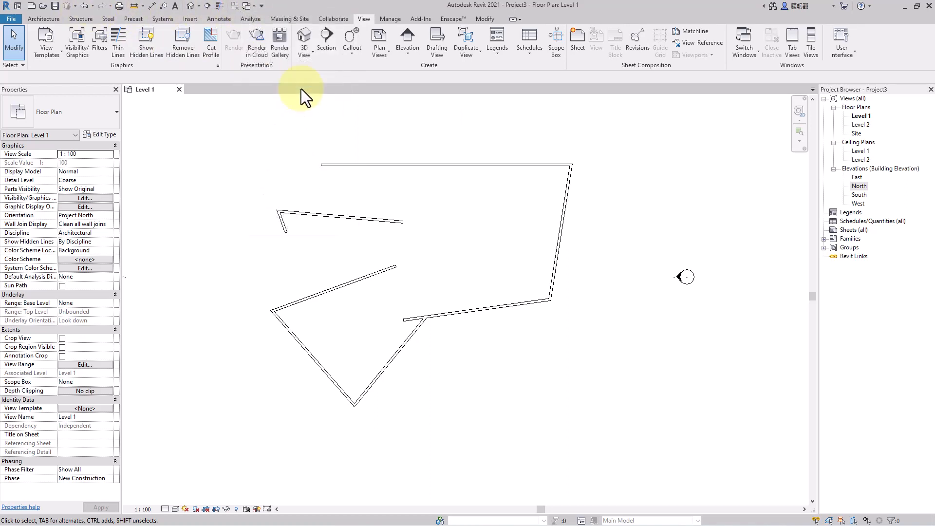
left_click(263, 5)
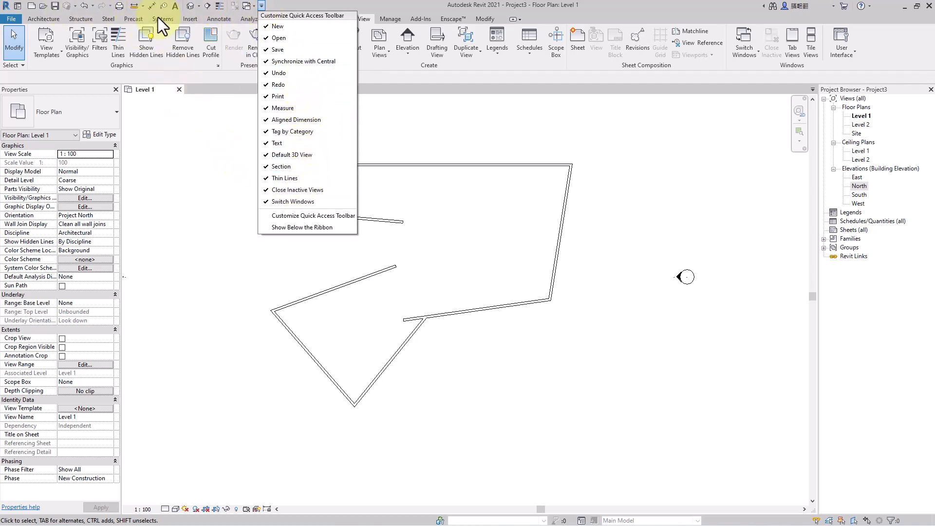
left_click(319, 2)
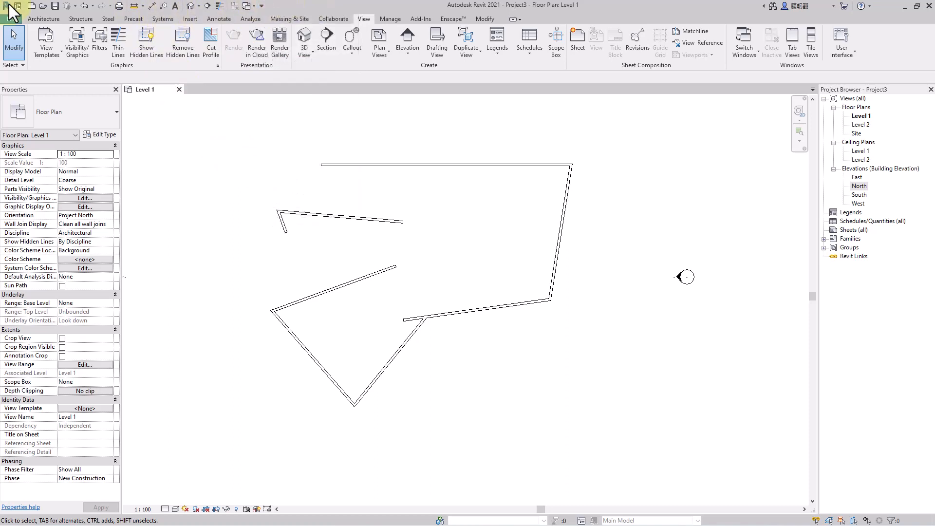
Review the Architecture, Structure, Steel and Precast tool sets, ending with the architectural tools.
left_click(50, 19)
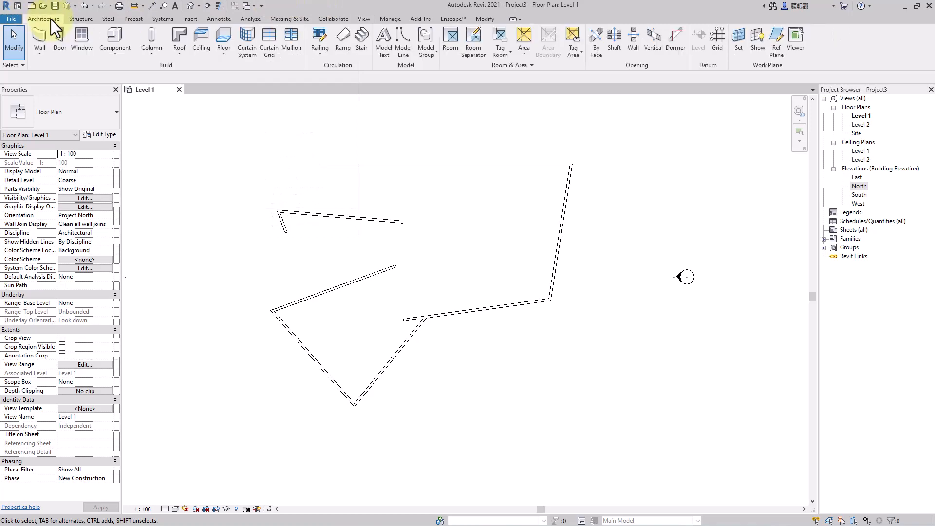
left_click(111, 18)
left_click(130, 18)
left_click(43, 18)
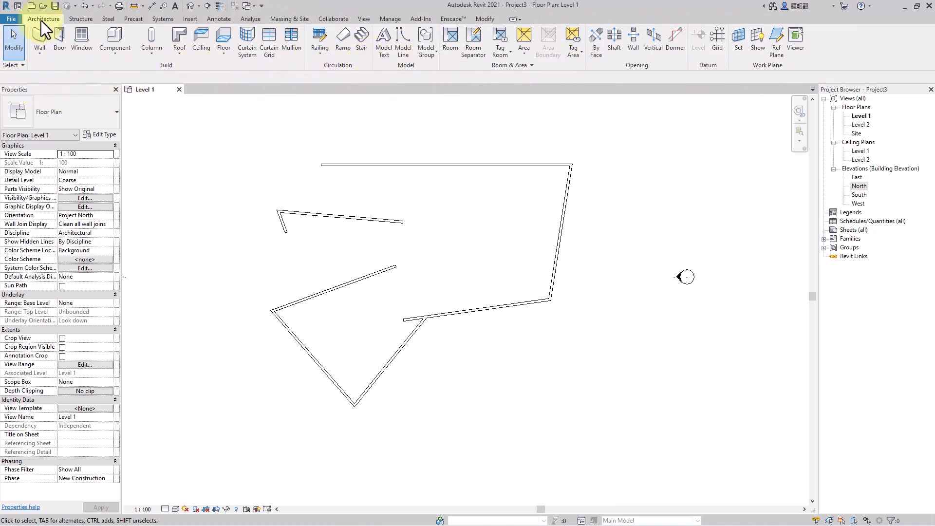
left_click(87, 22)
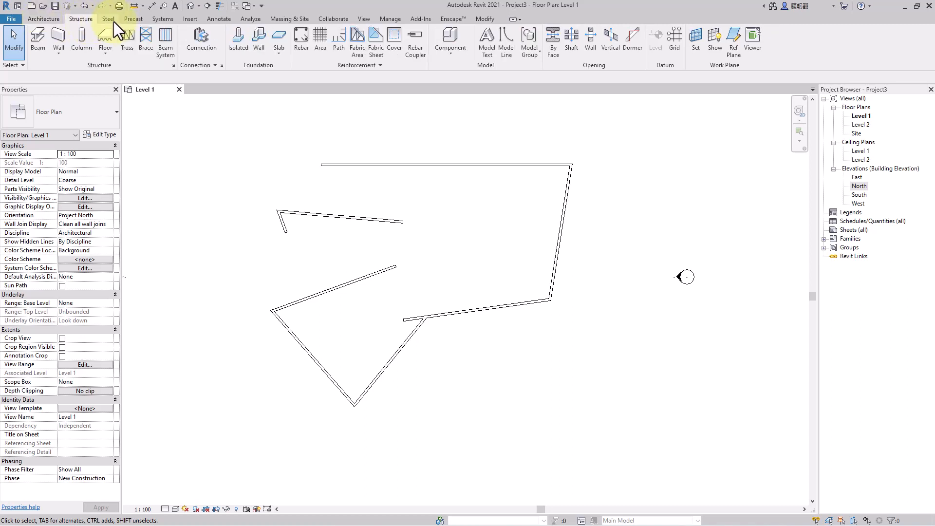
left_click(108, 19)
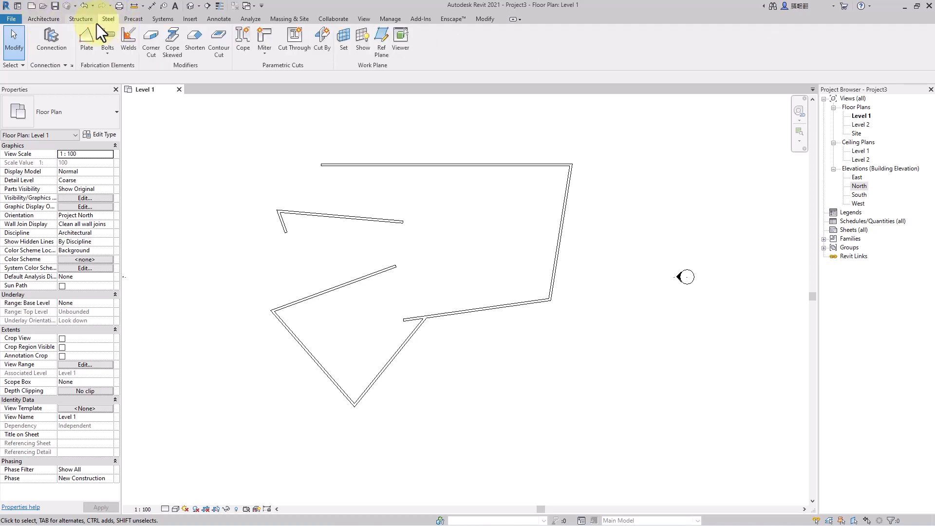
left_click(49, 19)
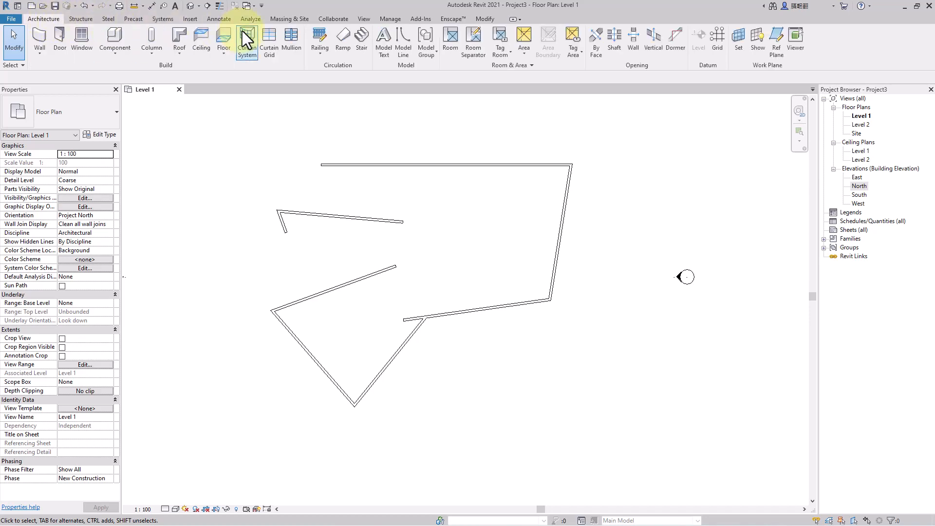
Review the Collaborate, Manage, Annotate and Insert tool sets, then bring back the Architecture tools and check the selection options.
left_click(340, 18)
left_click(396, 19)
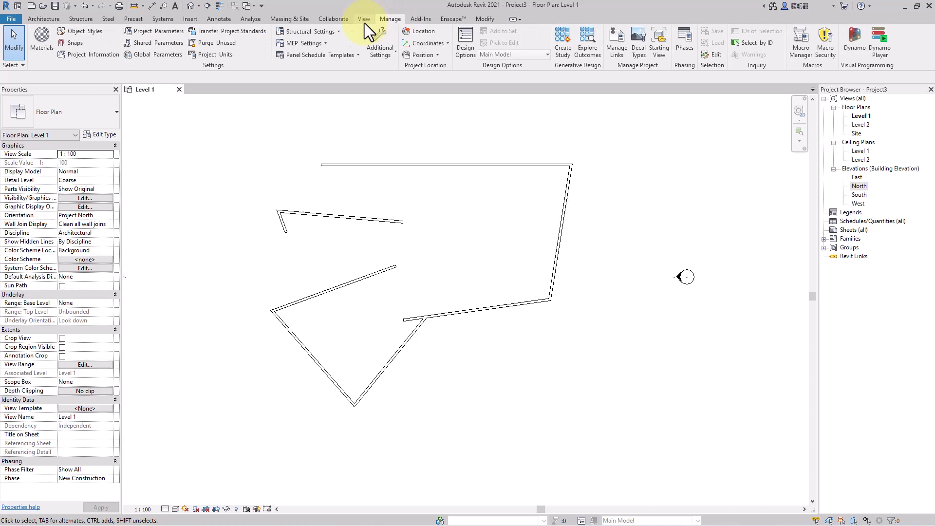
left_click(222, 20)
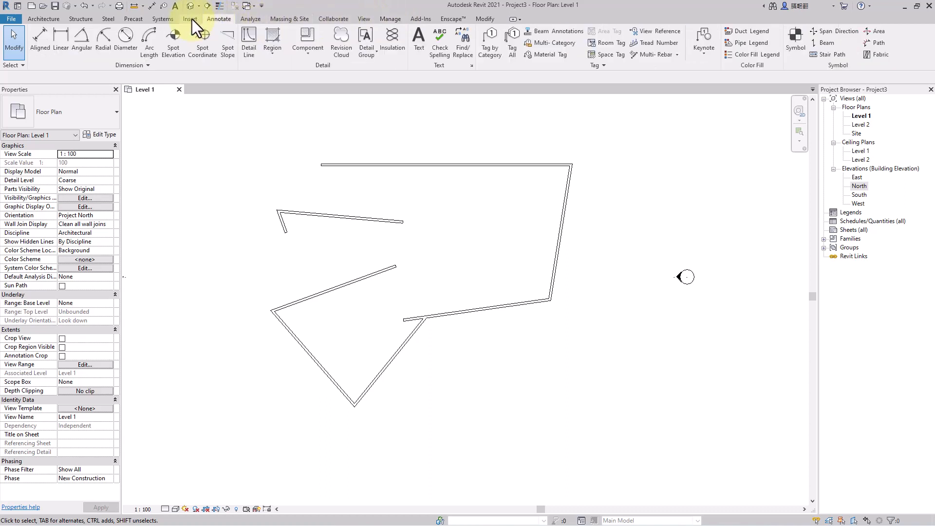
left_click(192, 19)
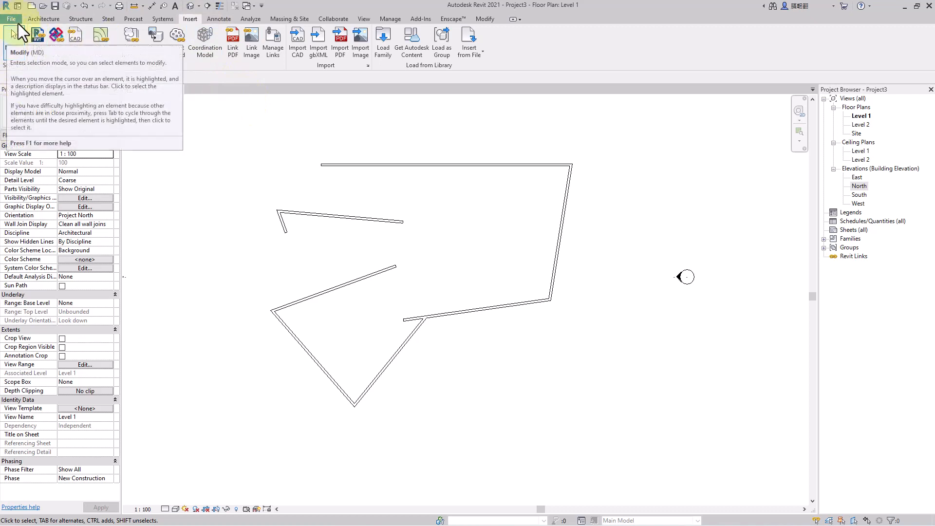
left_click(37, 18)
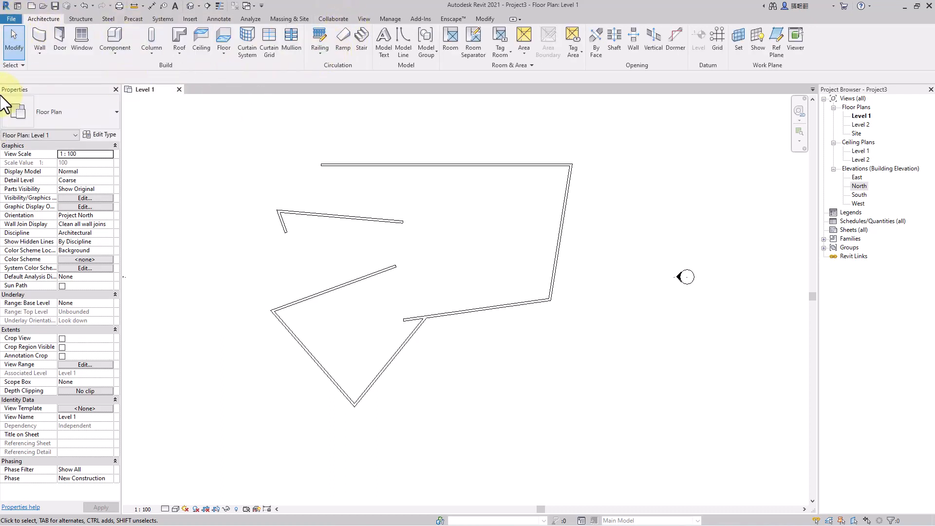
left_click(22, 64)
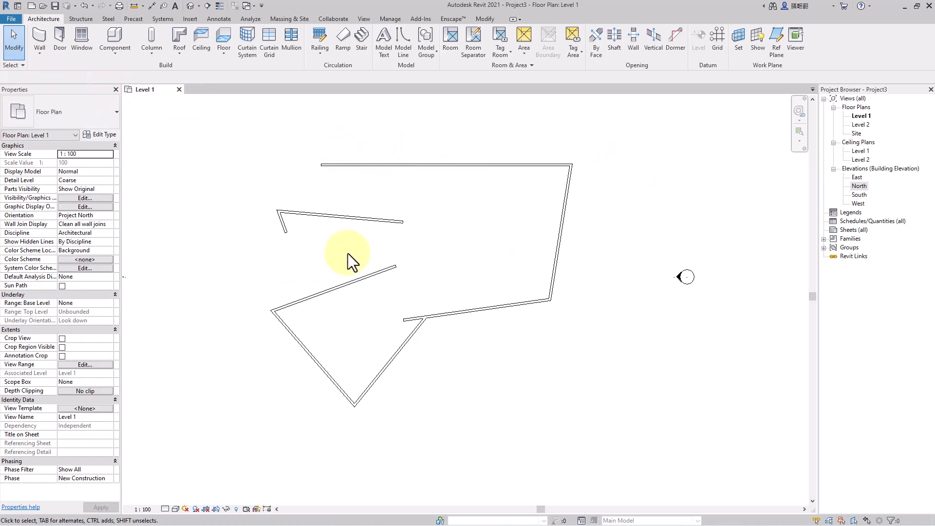
Select the steep wall on the right side of the Level 1 plan.
middle_click_drag(348, 253, 422, 271)
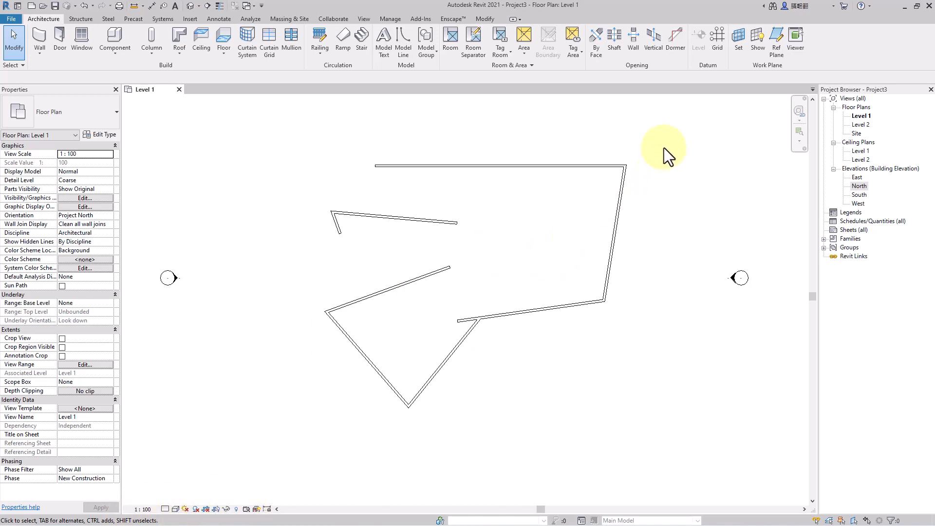
scroll(622, 223, "up", 1)
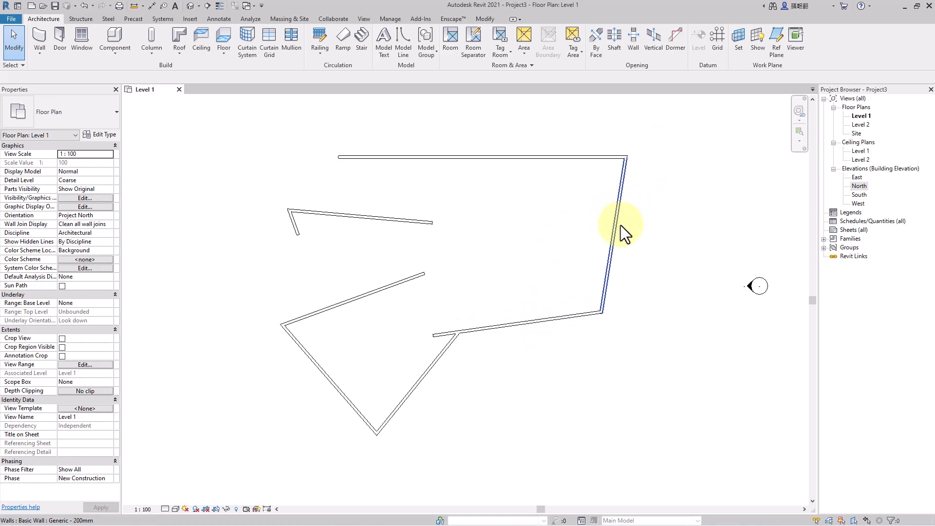
middle_click_drag(621, 225, 625, 255)
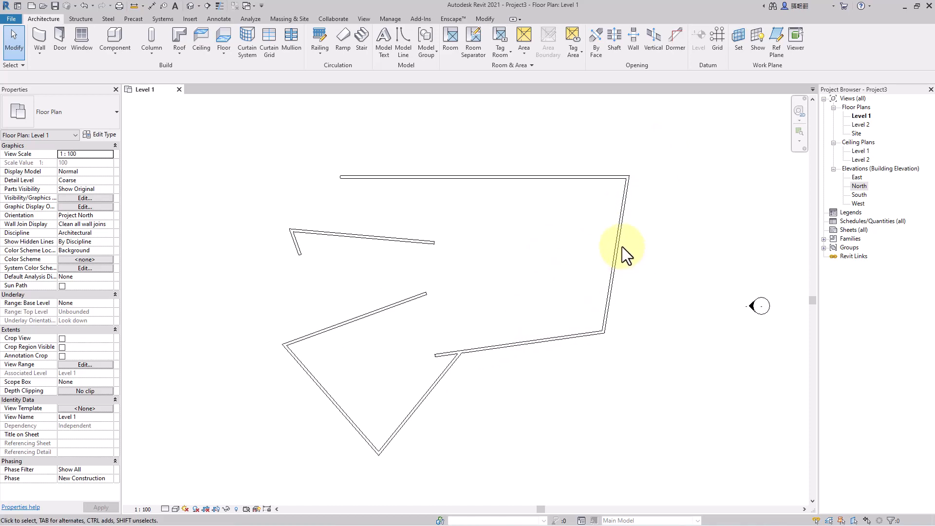
left_click(618, 241)
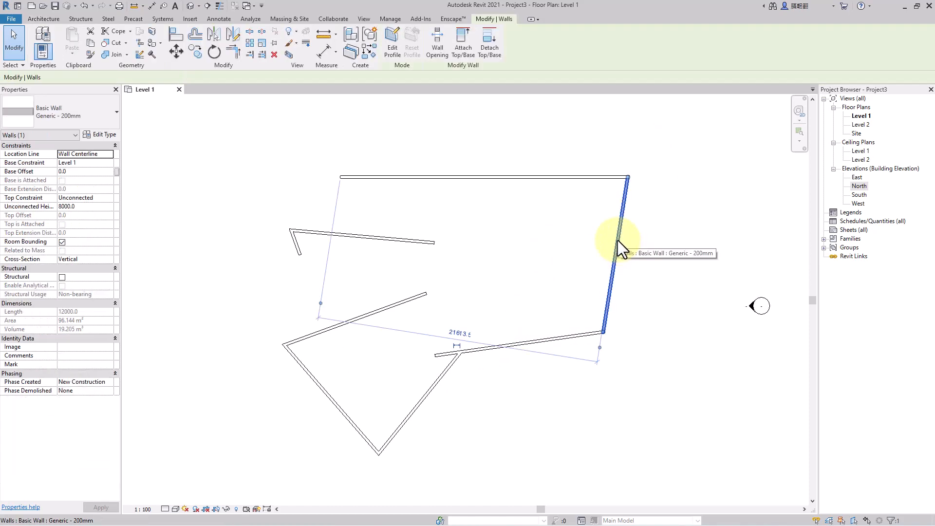
Select the long horizontal wall at the top of the plan and add four consecutive walls around the right and lower sides.
left_click(578, 177)
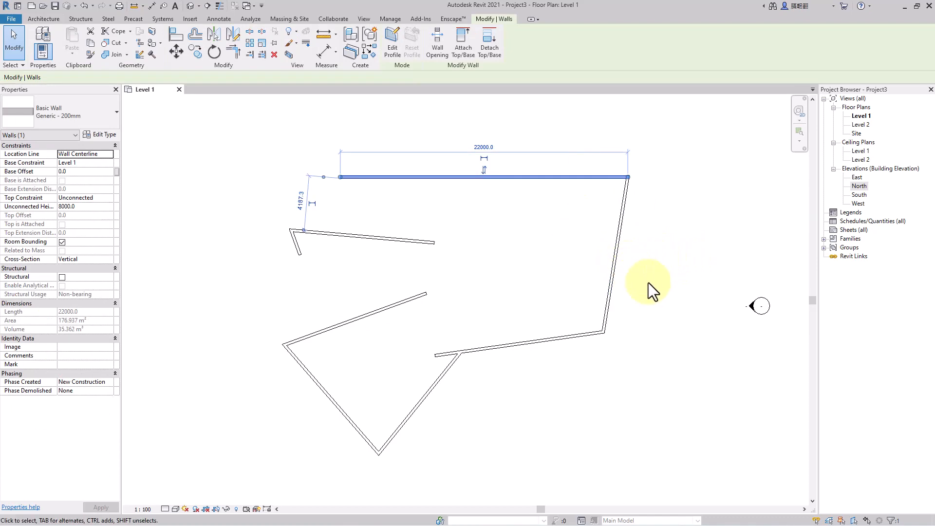
left_click(612, 259, "ctrl")
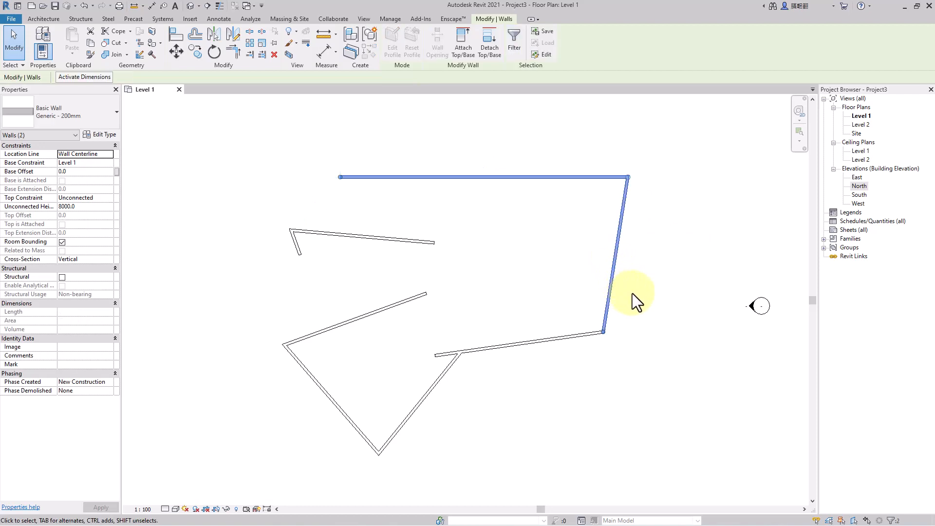
left_click(541, 343, "ctrl")
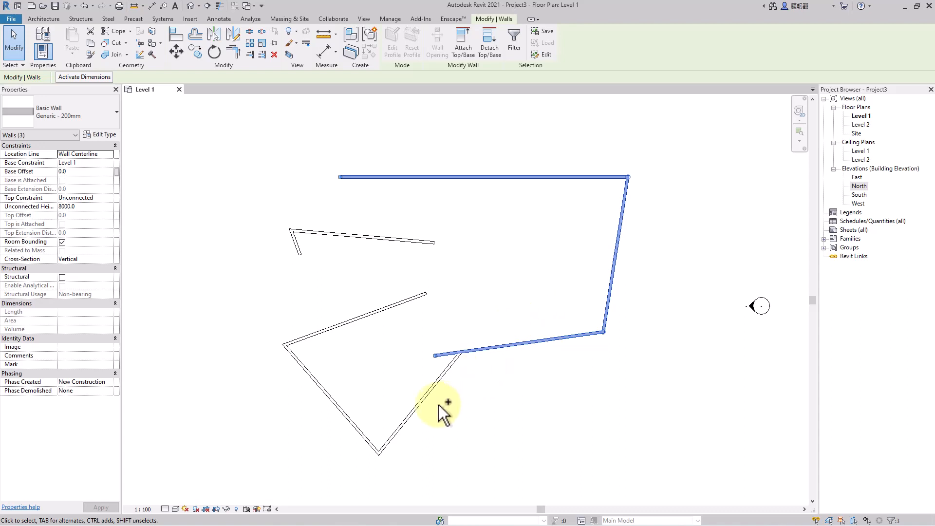
left_click(431, 393, "ctrl")
scroll(336, 434, "up", 1)
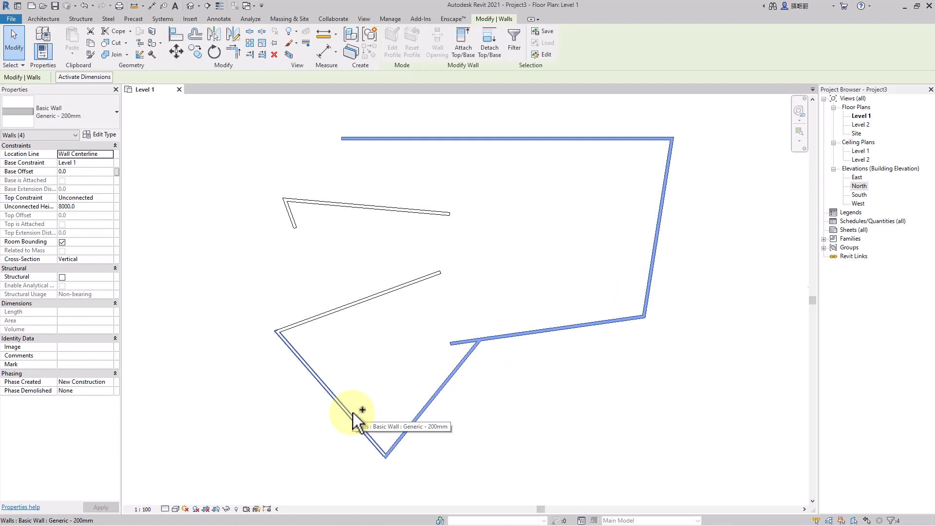
left_click(350, 411, "ctrl")
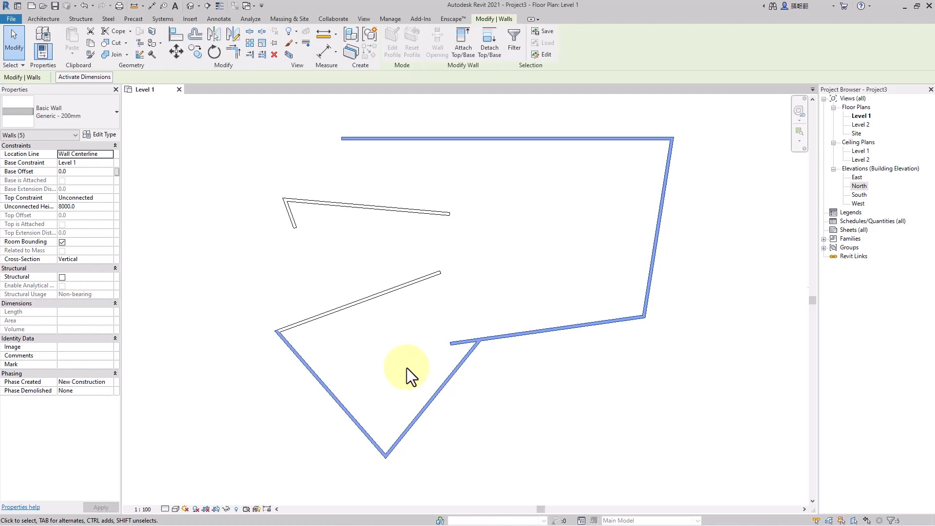
Add the sloping wall at the middle left to the selection, remove it again and clear the selection.
left_click(327, 314, "ctrl")
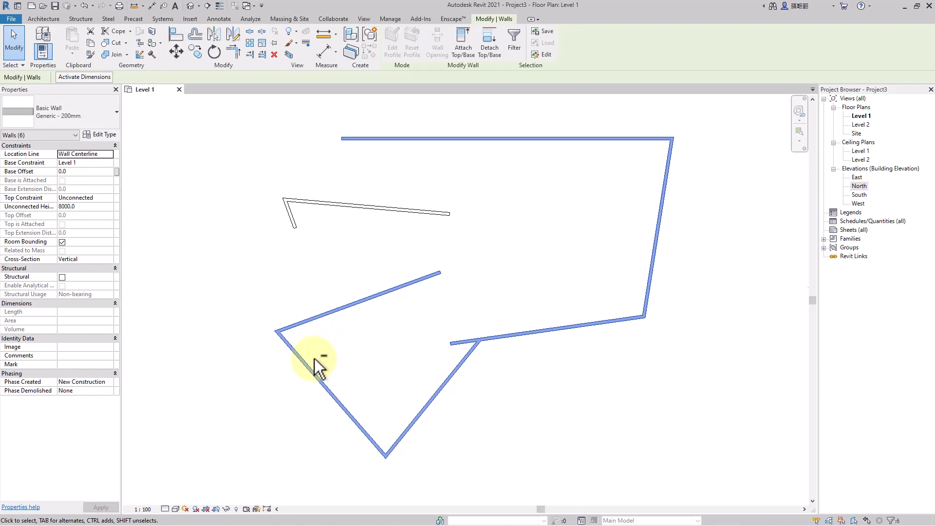
left_click(330, 316, "shift")
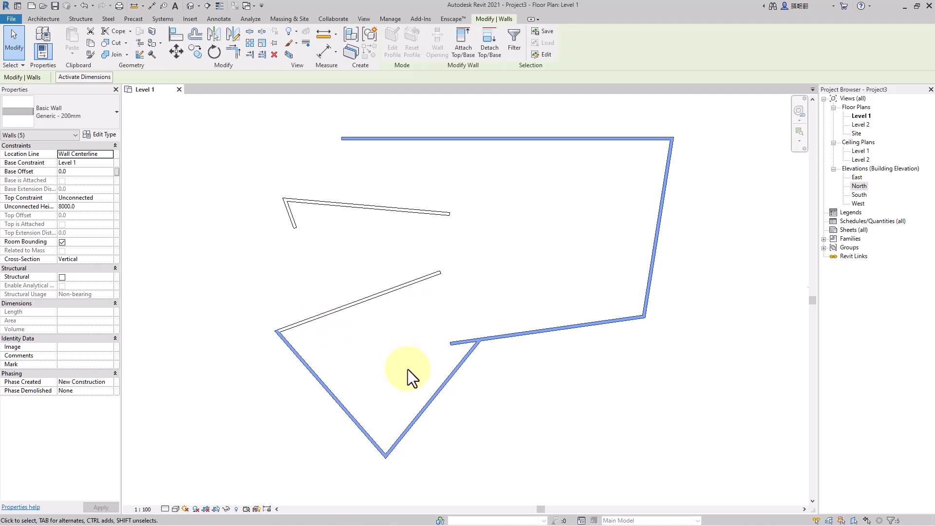
left_click(360, 320)
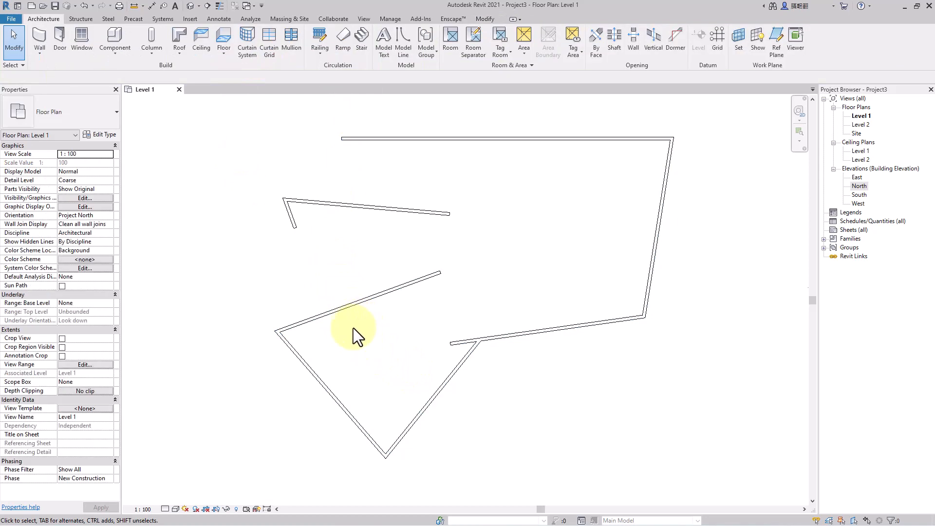
Select every instance of the Generic - 200mm wall type from one sloping wall, then clear the selection.
left_click(340, 305)
key("s")
key("a")
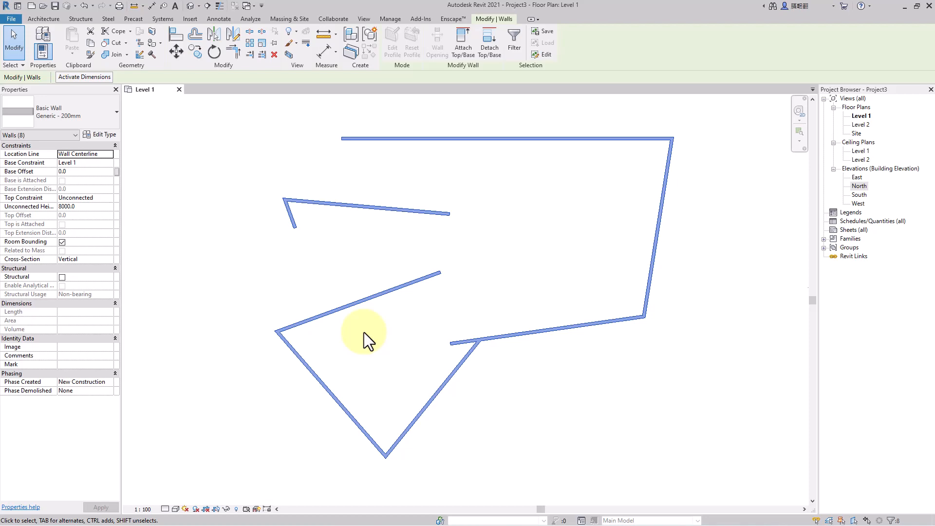
left_click(501, 371)
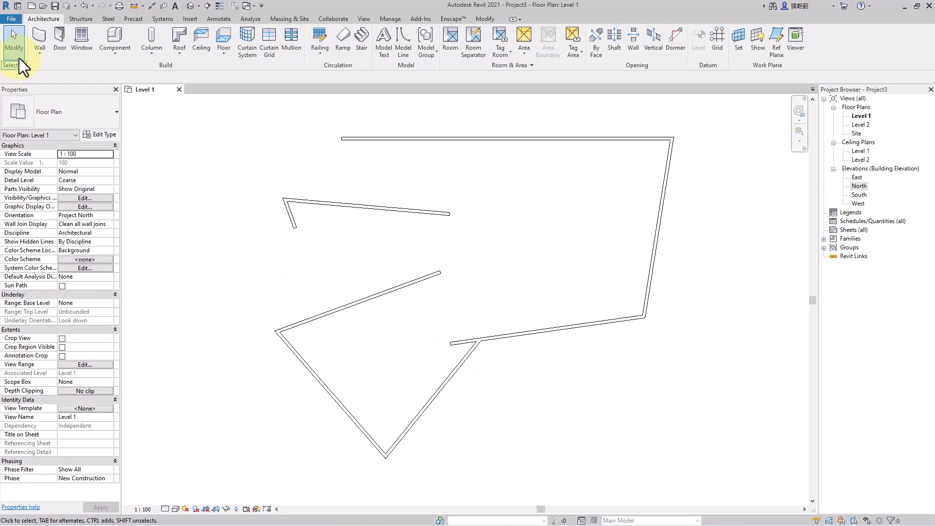
Start the architectural Wall command, review the available basic, curtain and stacked wall types, and leave it without drawing a wall.
left_click(39, 37)
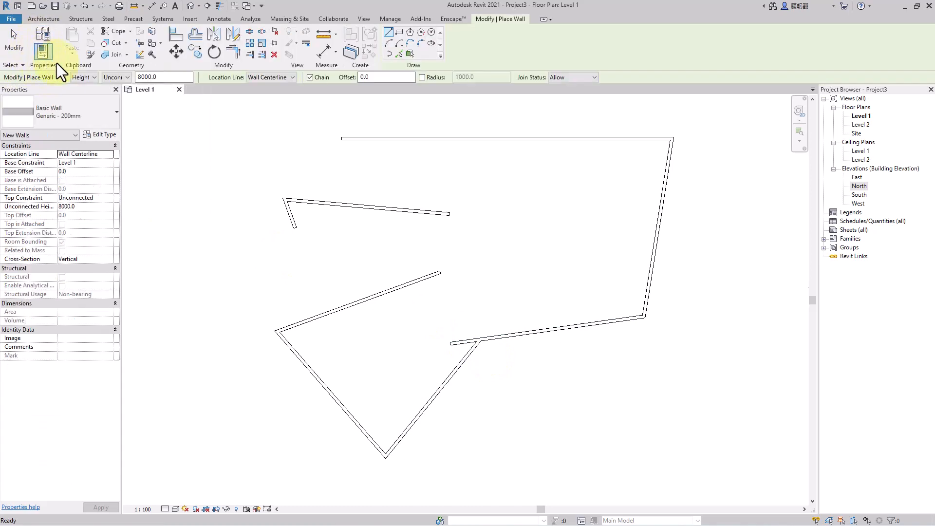
left_click(101, 114)
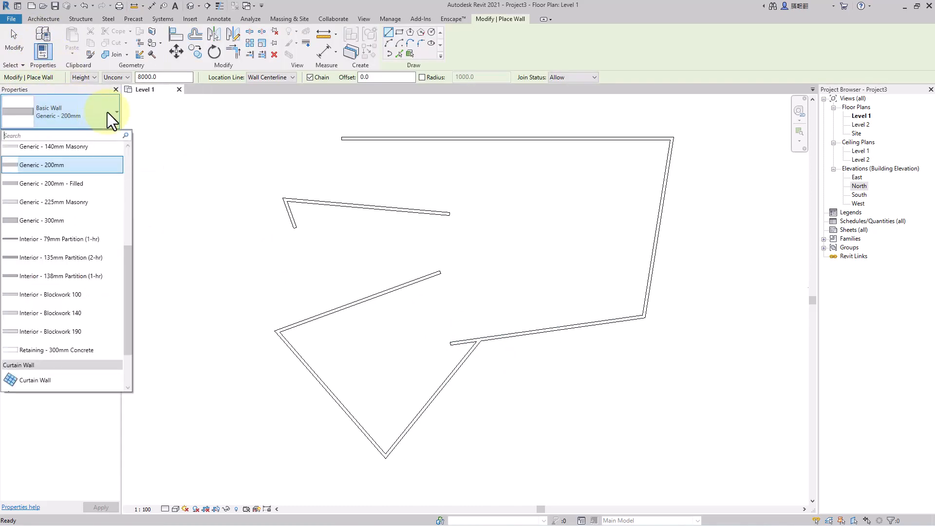
left_click(107, 112)
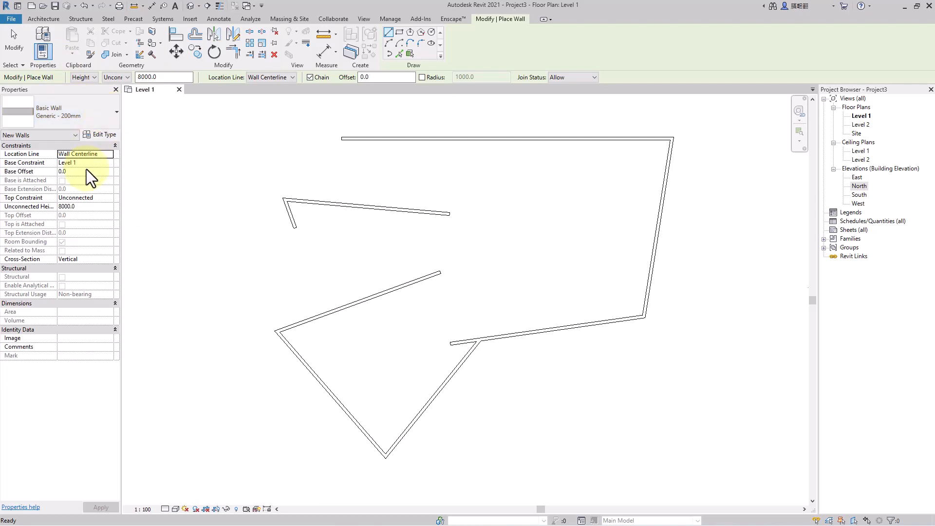
left_click(111, 113)
scroll(71, 226, "down", 3)
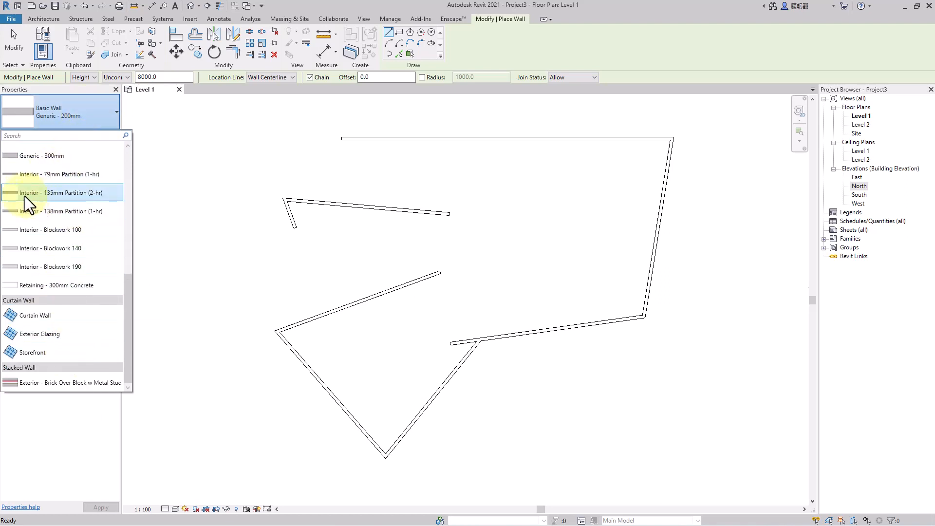
mouse_move(61, 196)
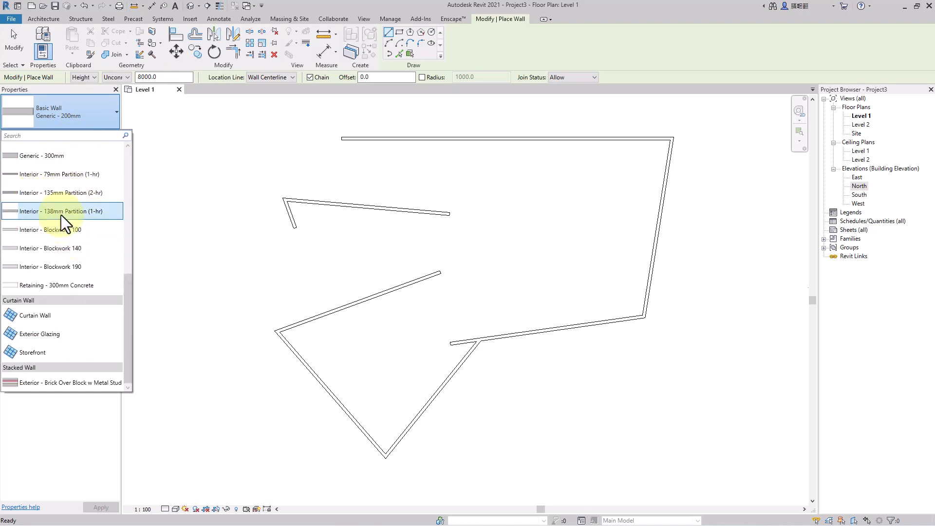
mouse_move(67, 212)
mouse_move(90, 226)
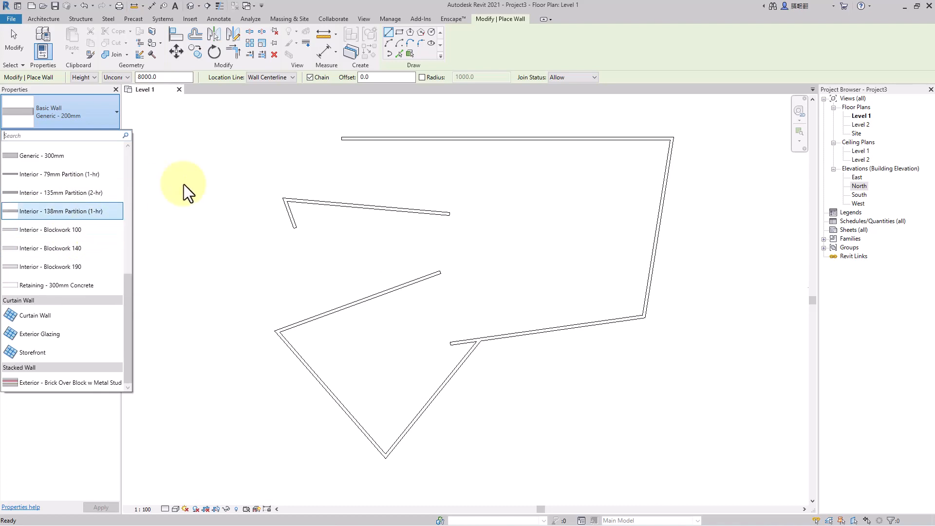
left_click(359, 247)
left_click(418, 245)
key("Escape")
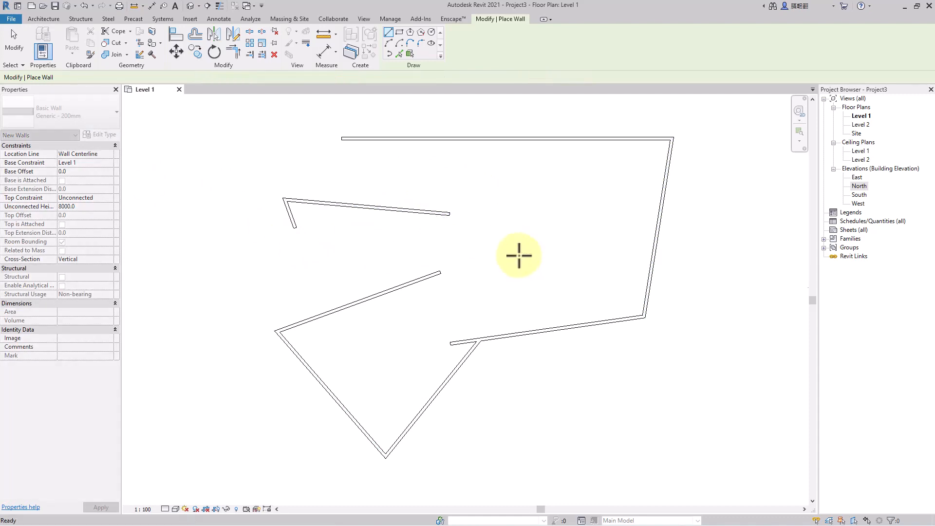
key("Escape")
Select the upper-left wall and review its context commands, including the Hide in View choices, then deselect it.
left_click(428, 212)
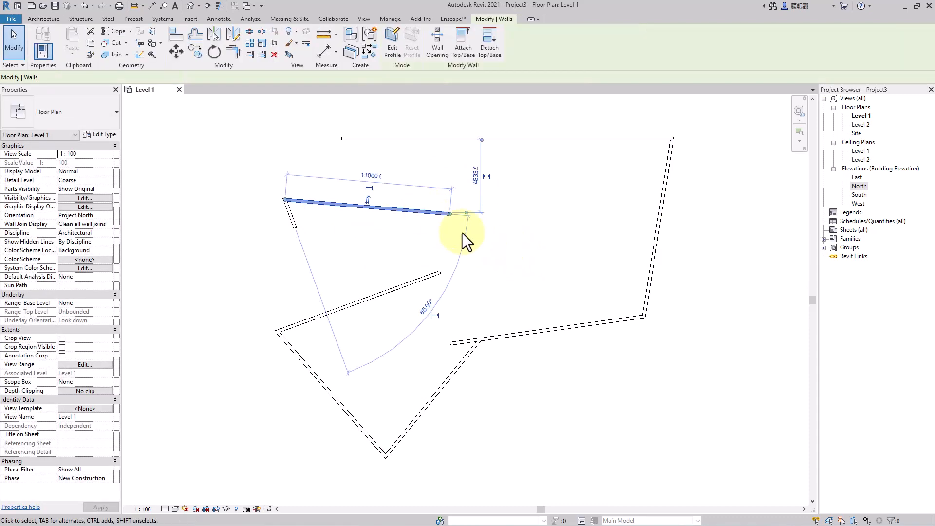
right_click(412, 211)
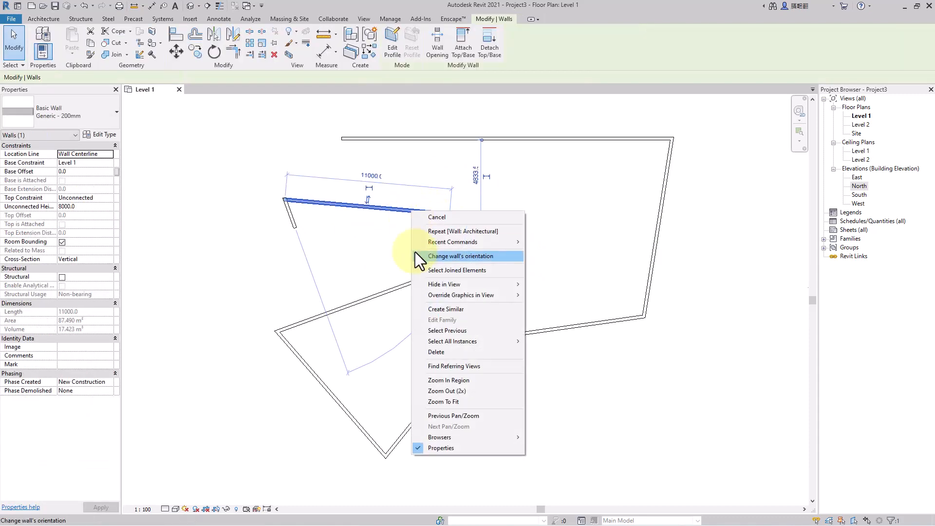
mouse_move(482, 286)
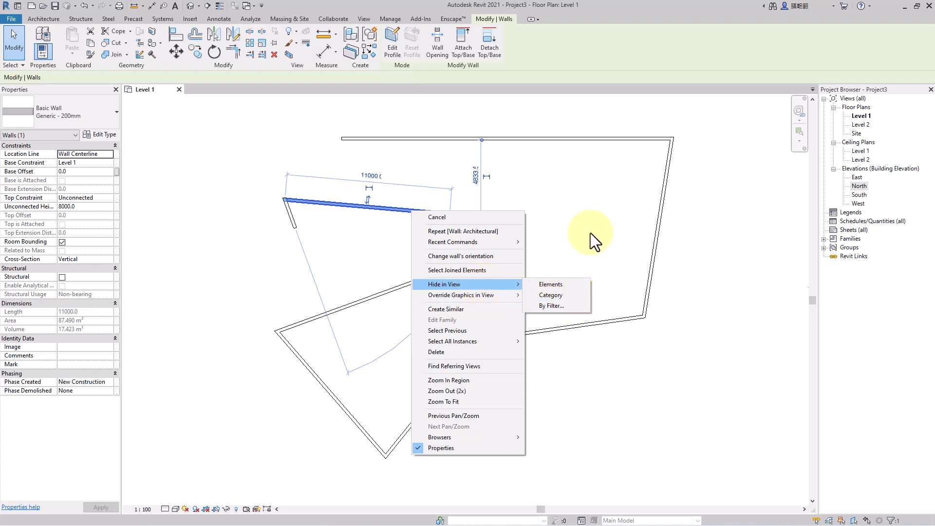
key("Escape")
key("Escape")
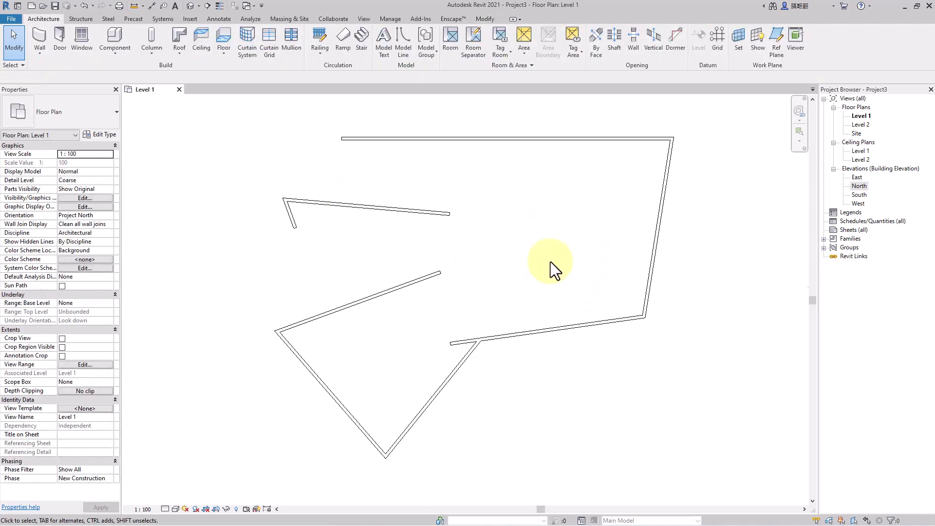
Place an M_Single-Flush 0915 x 2134mm door in the upper horizontal wall and end the Door command.
middle_click_drag(398, 244, 375, 248)
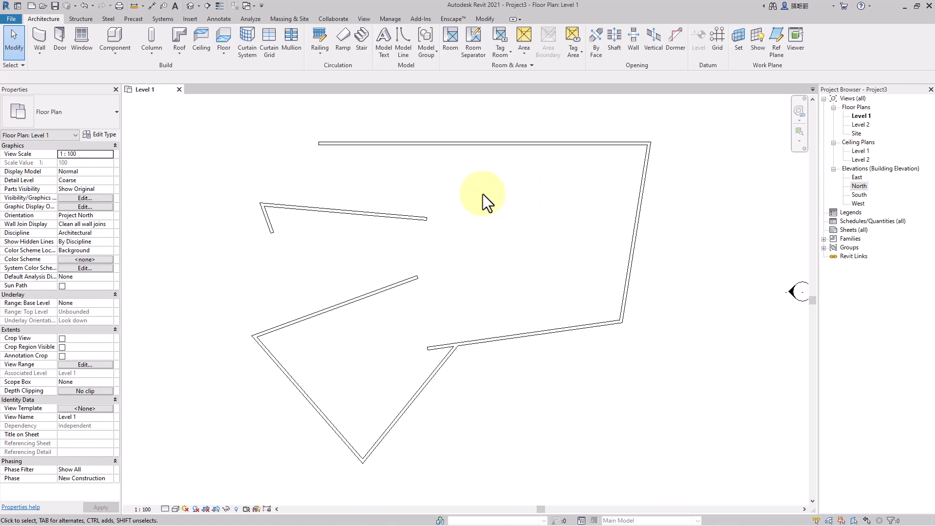
left_click(62, 38)
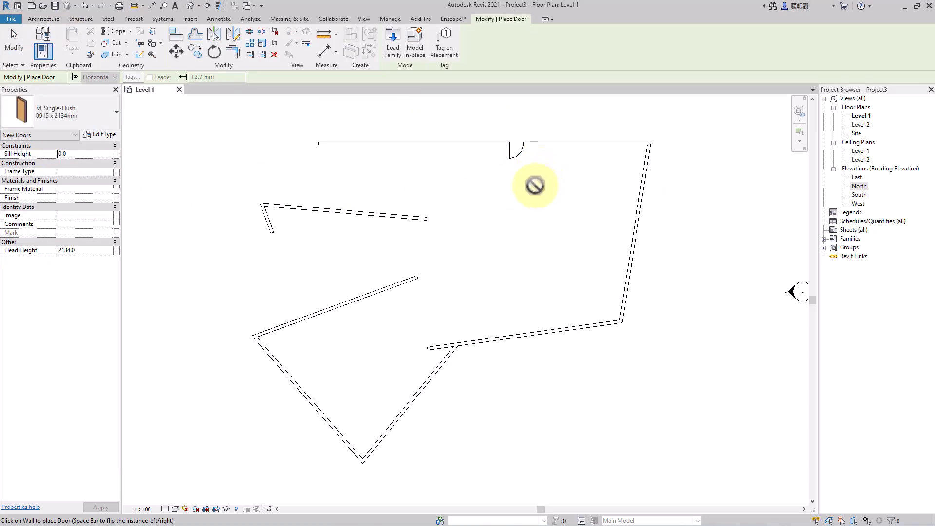
key("Escape")
key("Escape")
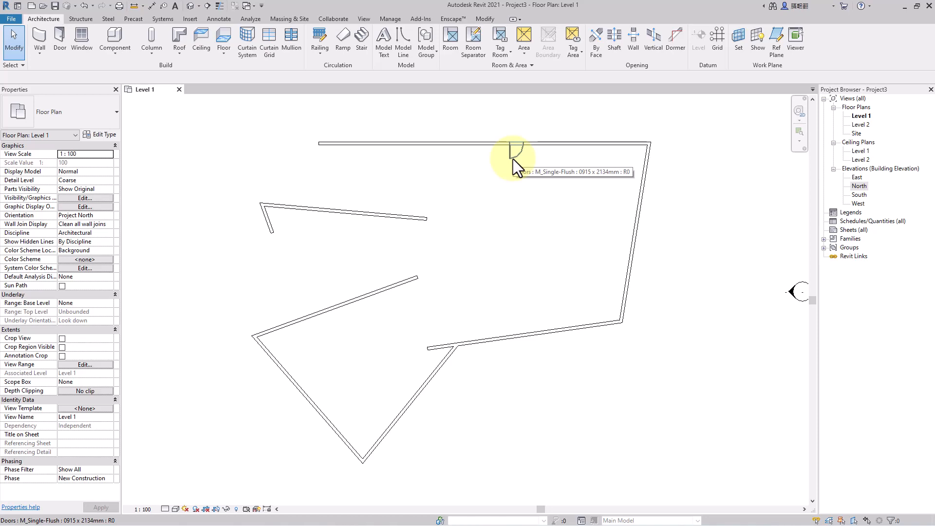
Select the short wall at the upper left with a crossing window, then clear the selection.
middle_click_drag(423, 193, 437, 196)
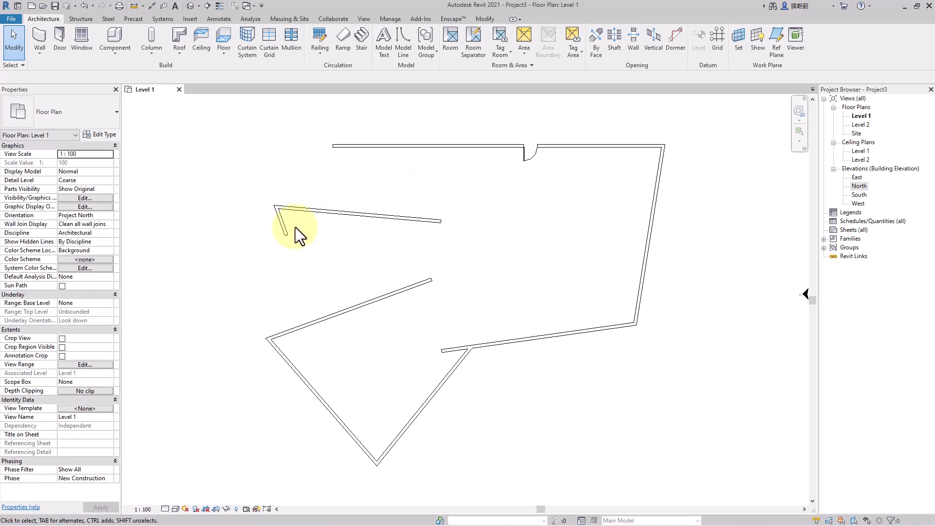
scroll(295, 227, "up", 2)
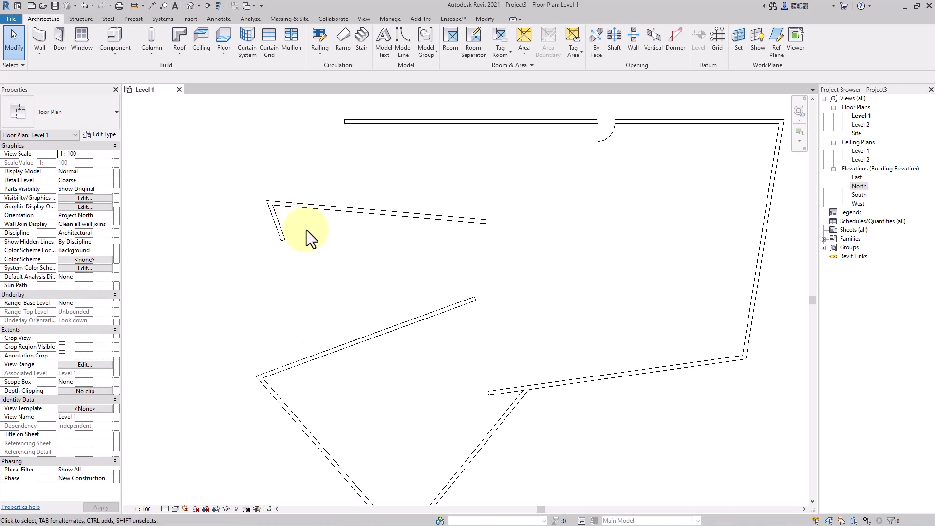
middle_click_drag(354, 253, 365, 264)
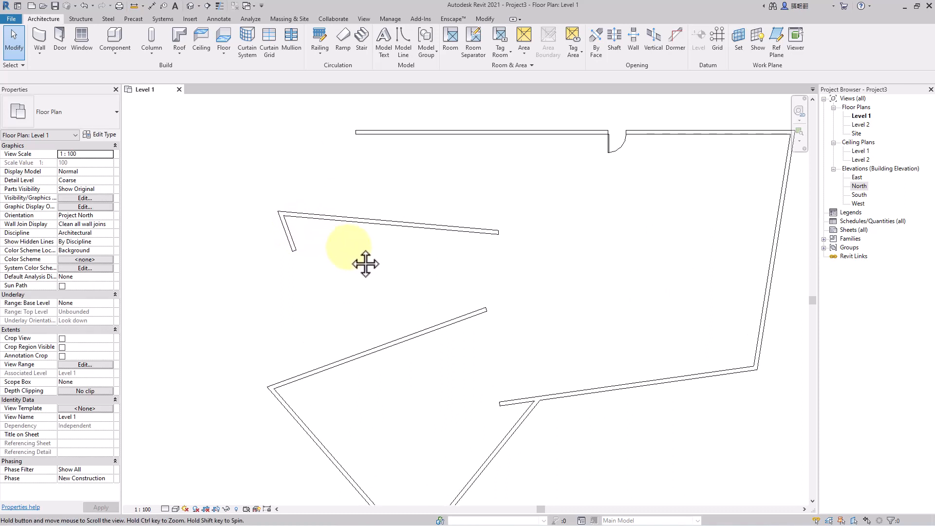
scroll(330, 221, "up", 1)
scroll(305, 215, "up", 1)
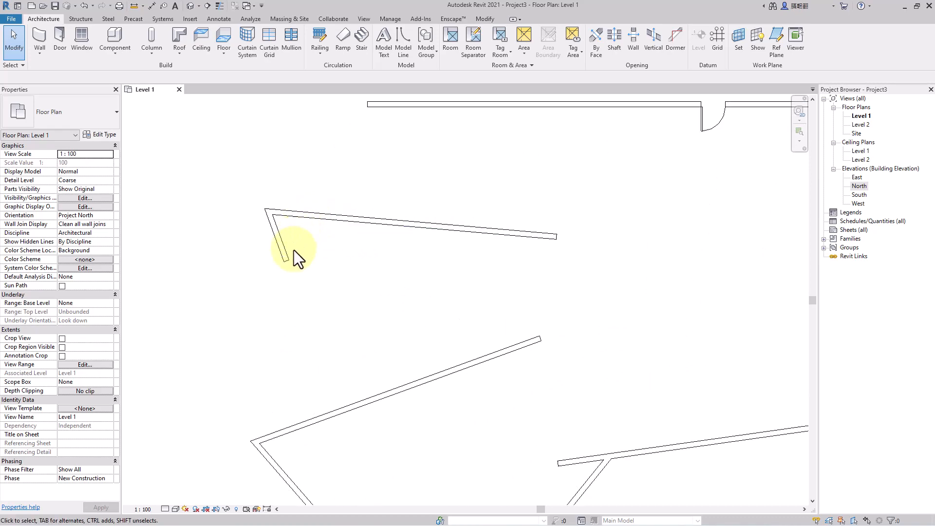
left_click_drag(305, 237, 254, 273)
left_click(454, 169)
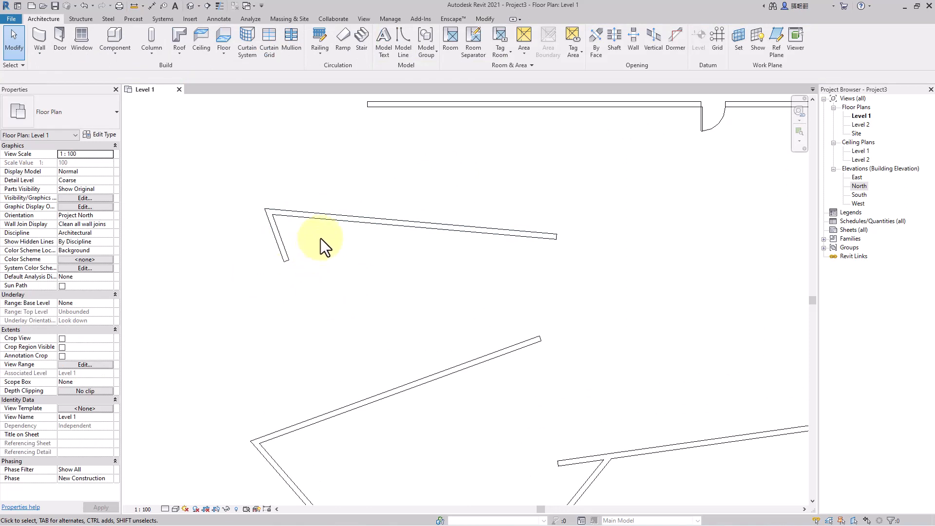
Select the short upper-left wall again and review its instance properties, including base constraint, base offset and top constraint.
left_click_drag(321, 238, 273, 273)
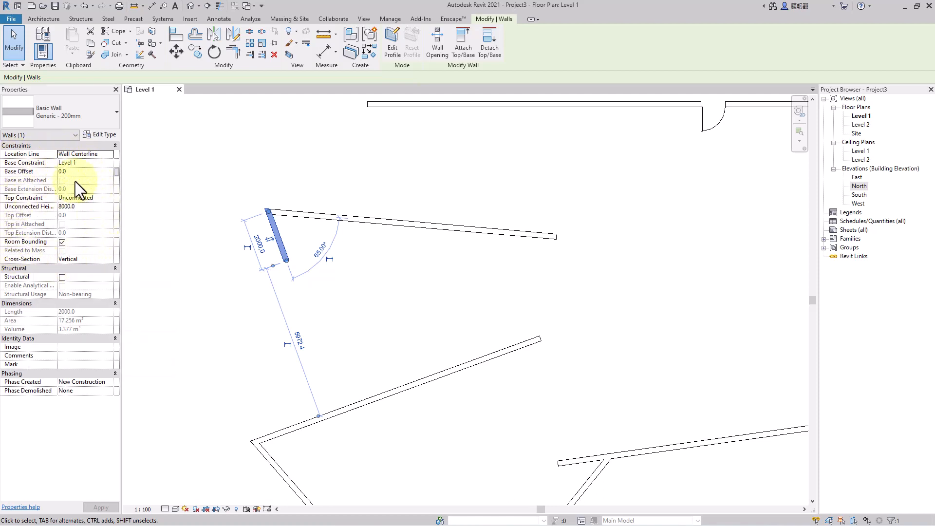
left_click(94, 173)
left_click(86, 165)
left_click(75, 198)
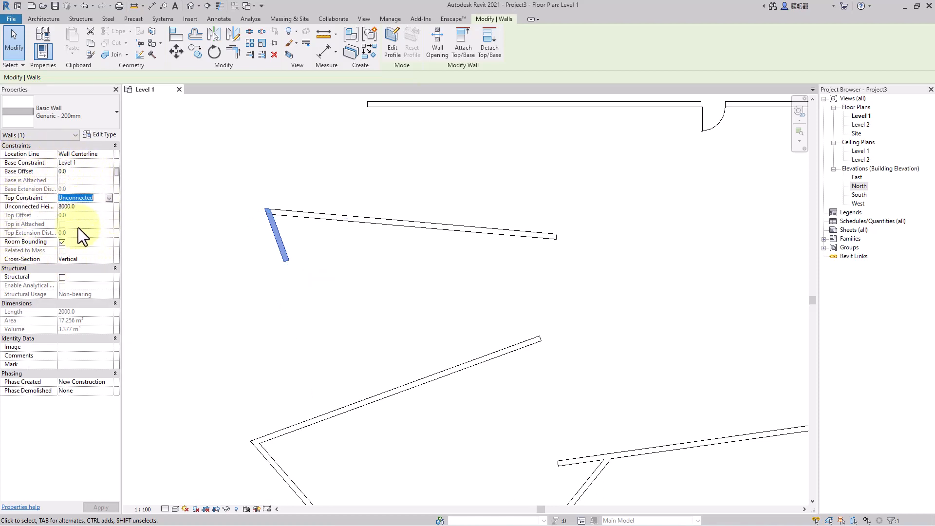
left_click(77, 226)
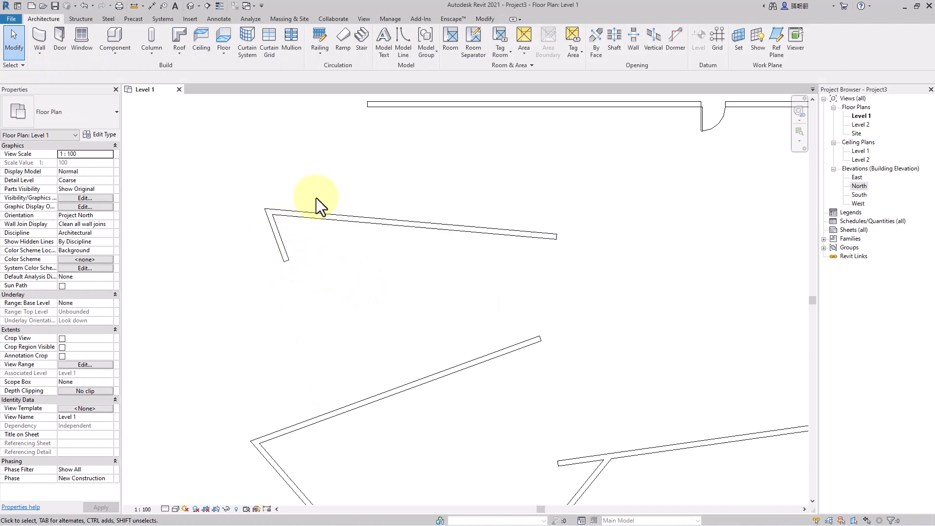
Review the type properties of the floor plan view and of the long upper-left wall, closing both without changes.
left_click(98, 136)
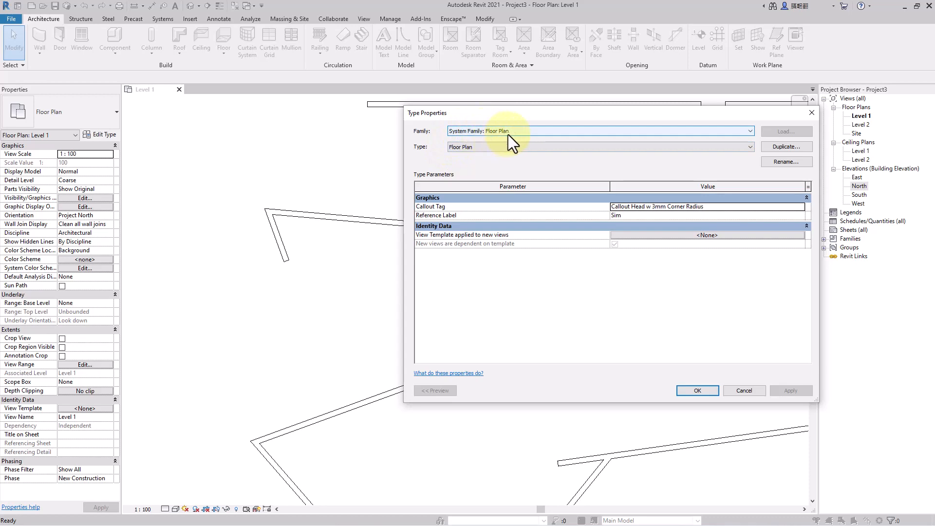
left_click(812, 114)
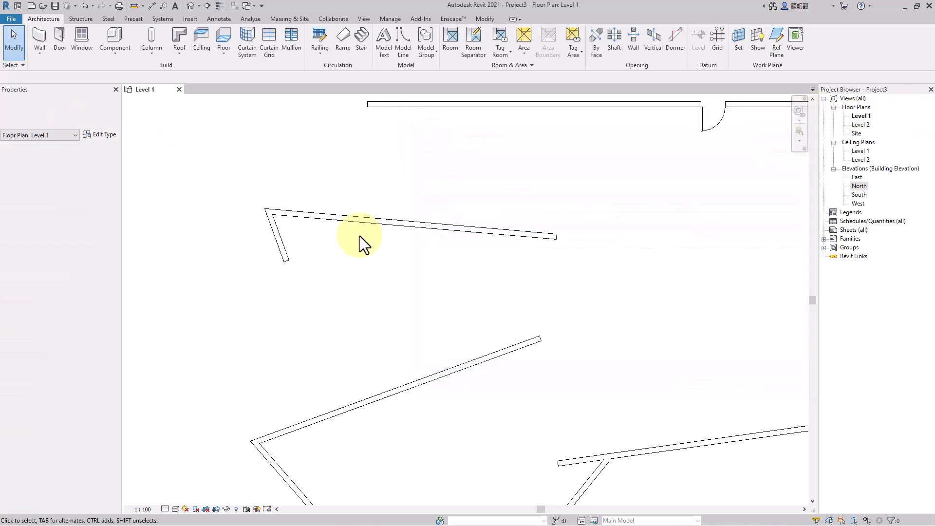
left_click(366, 218)
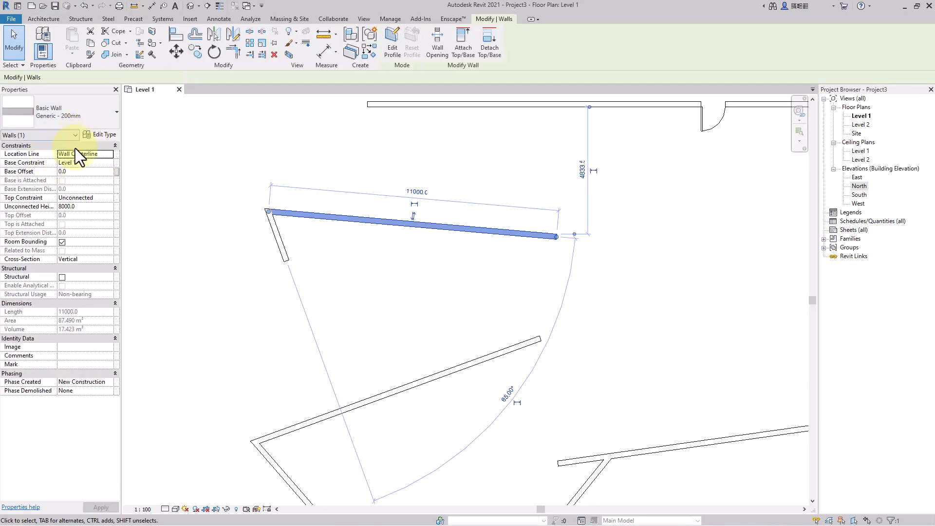
left_click(101, 136)
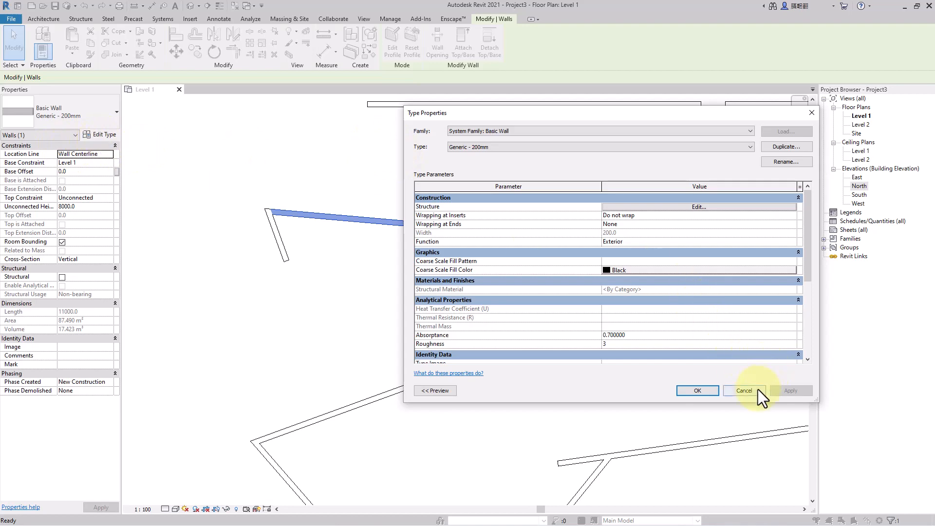
left_click(743, 390)
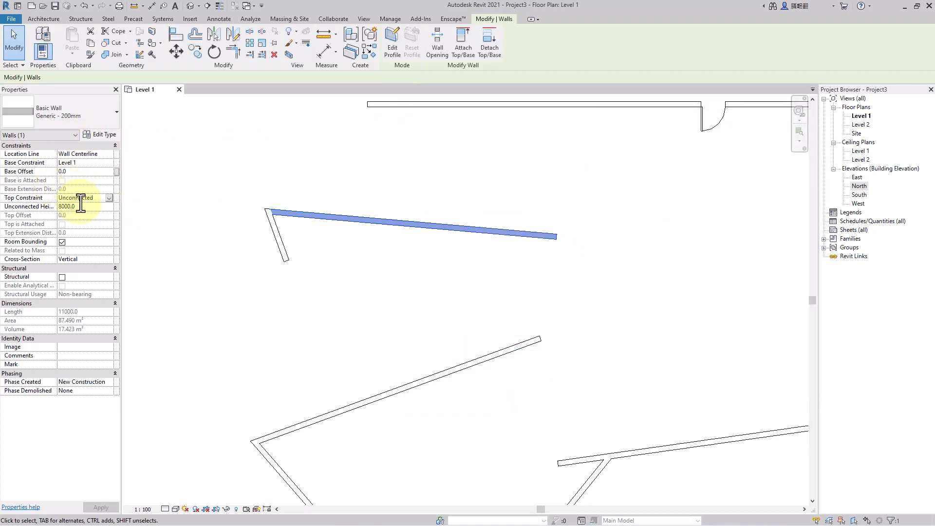
Reopen the wall's type properties, view the naming prompt for duplicating the Generic - 200mm type, and cancel without creating a type.
left_click(86, 243)
left_click(101, 133)
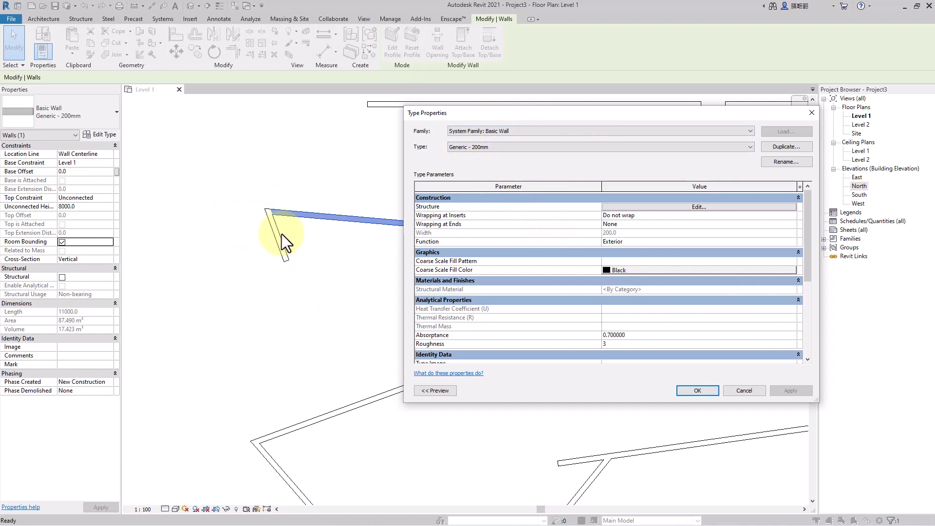
left_click(798, 148)
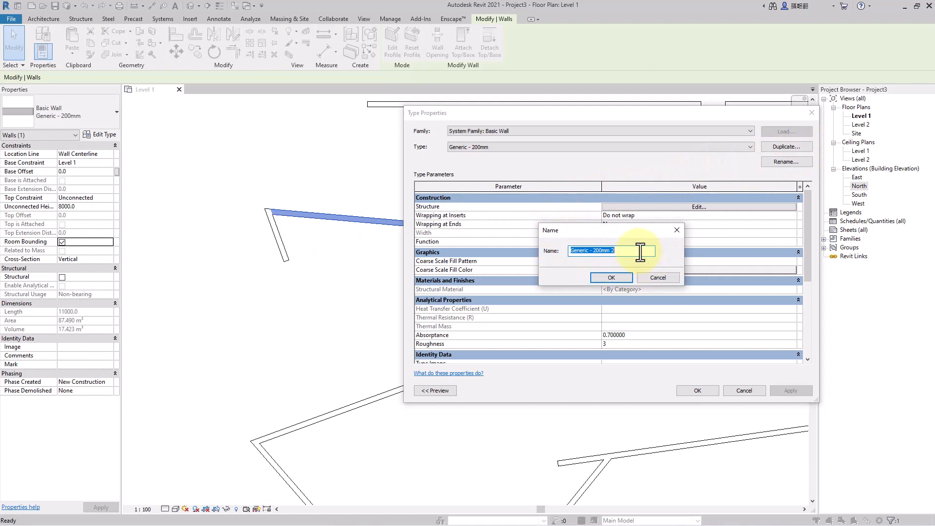
left_click(657, 278)
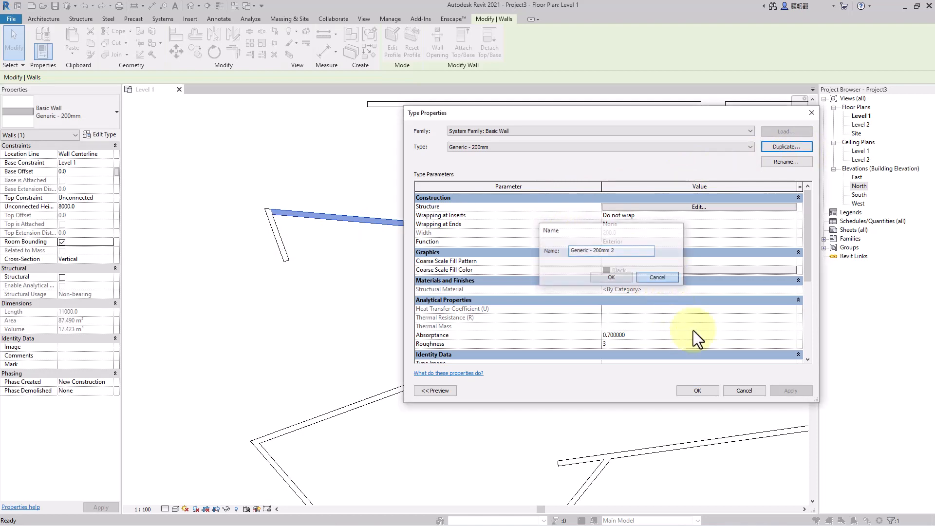
left_click(744, 390)
Select all the walls and the door in the Level 1 plan and delete them.
scroll(478, 282, "down", 3)
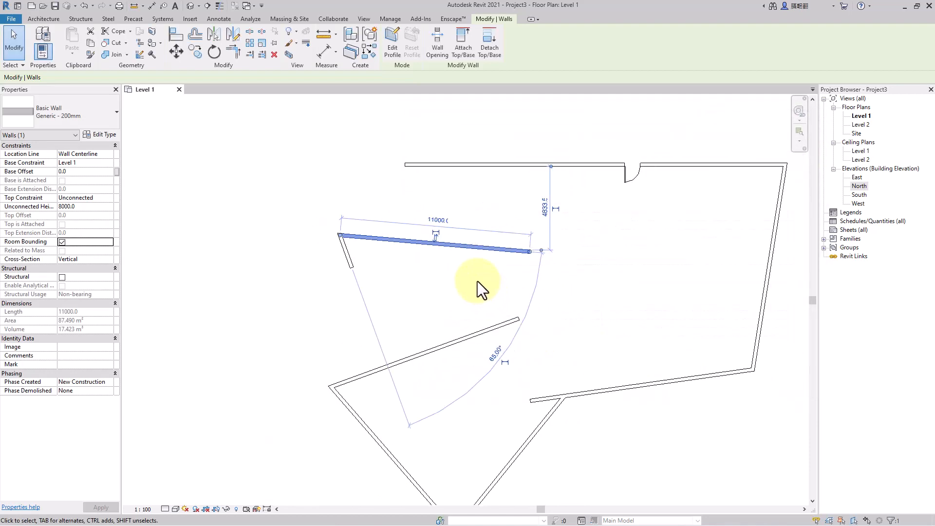
middle_click_drag(477, 282, 473, 275)
scroll(468, 268, "down", 3)
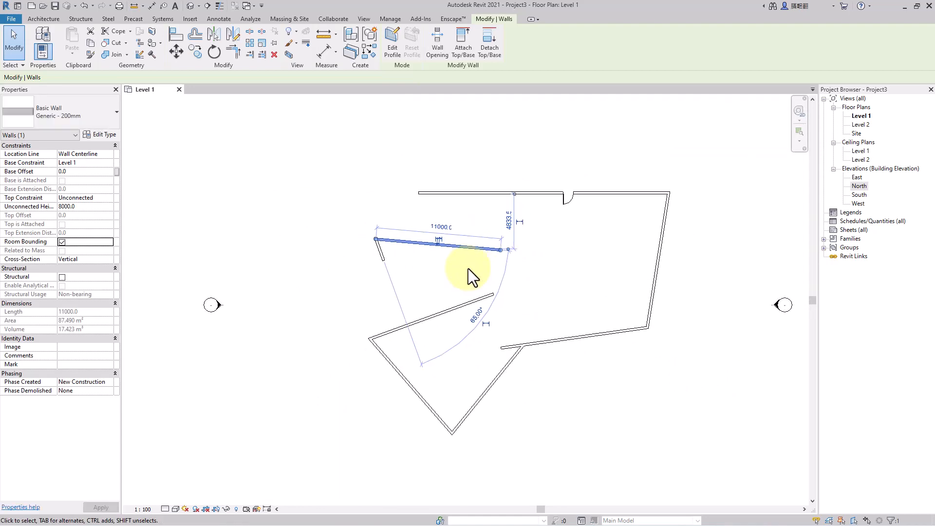
left_click_drag(341, 141, 719, 460)
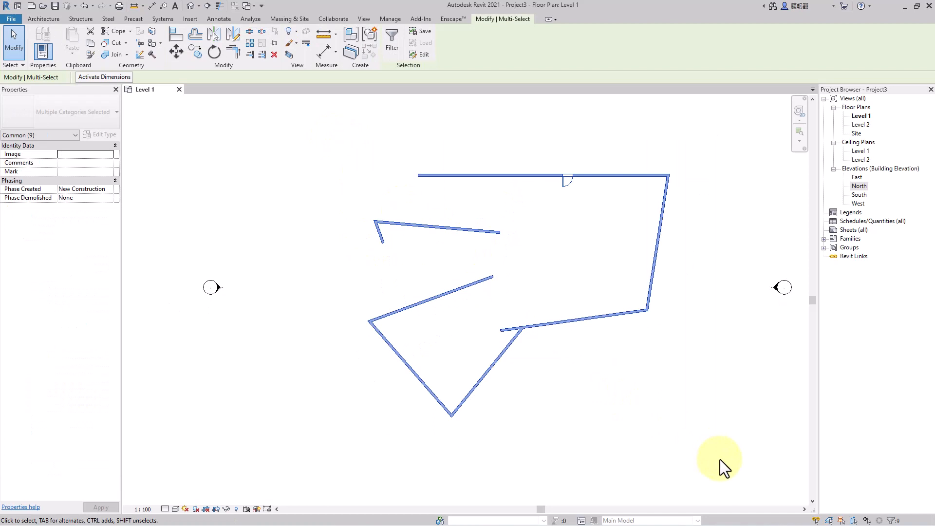
key("Delete")
middle_click_drag(685, 298, 687, 329)
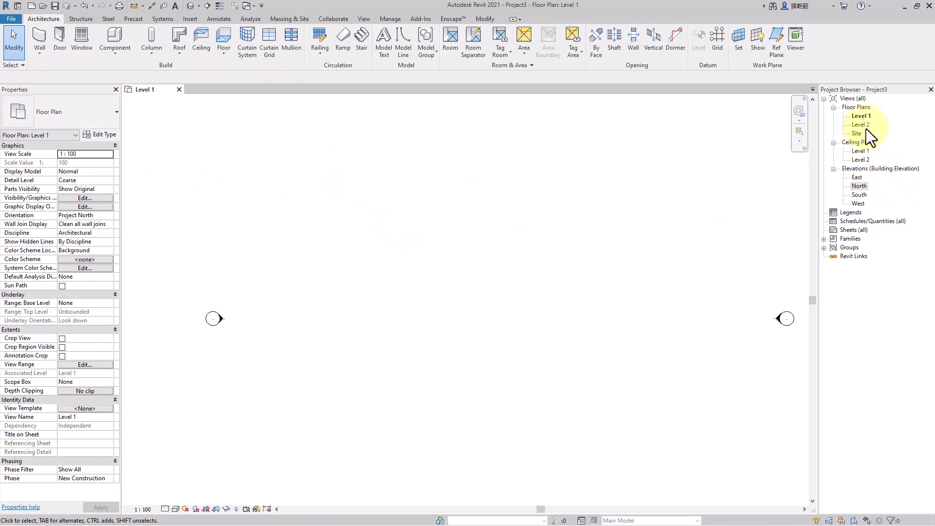
Review the project's floor plan, ceiling plan and elevation views, returning to the Level 1 floor plan.
left_click(861, 142)
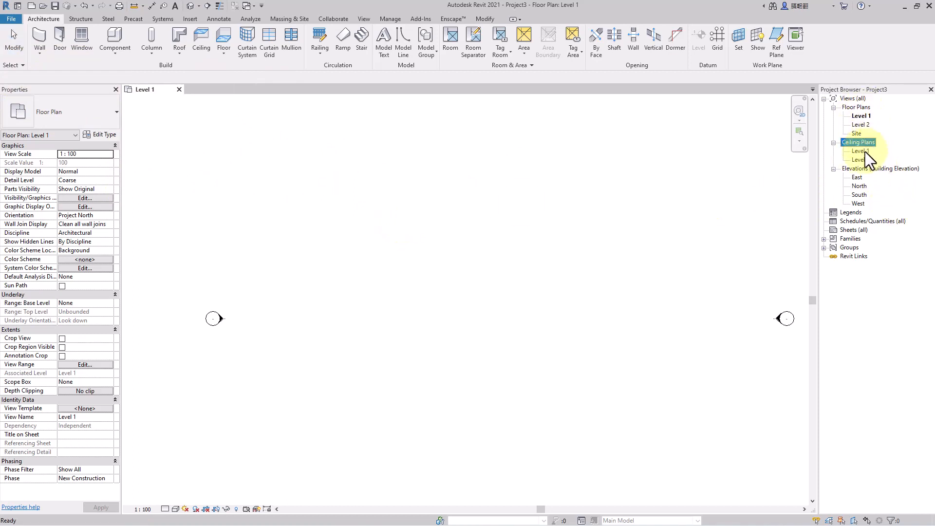
left_click(869, 168)
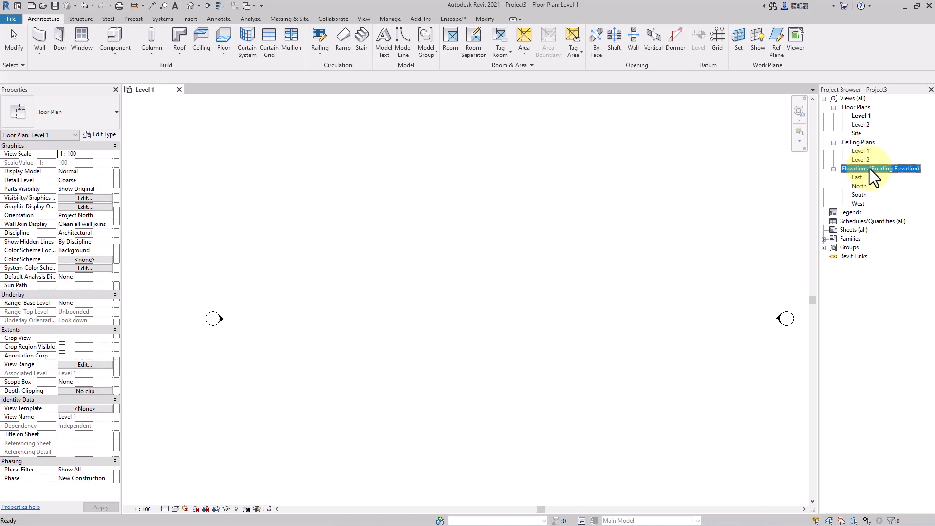
left_click(860, 116)
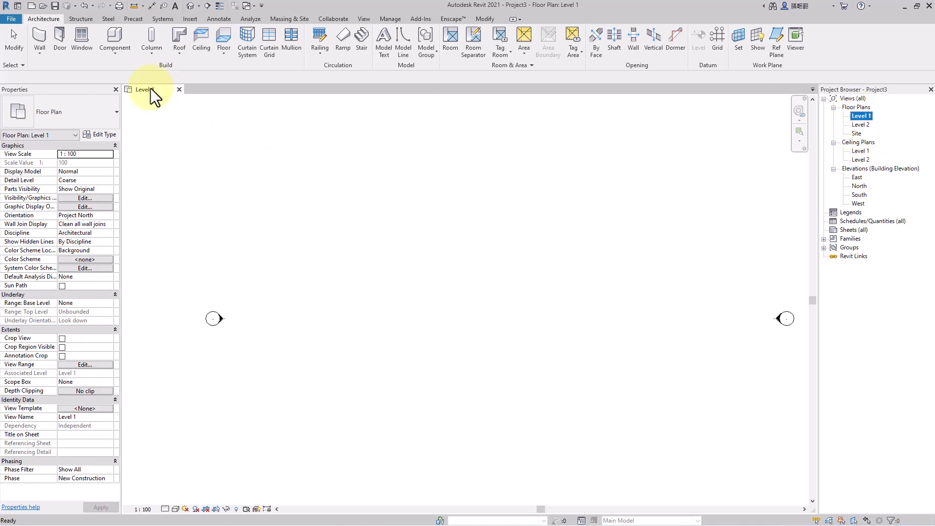
scroll(451, 276, "down", 3)
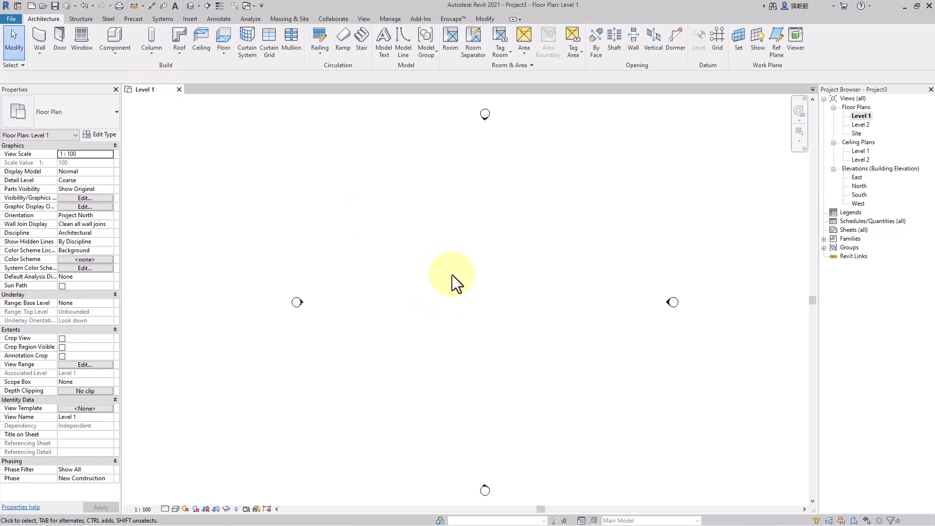
scroll(467, 217, "up", 2)
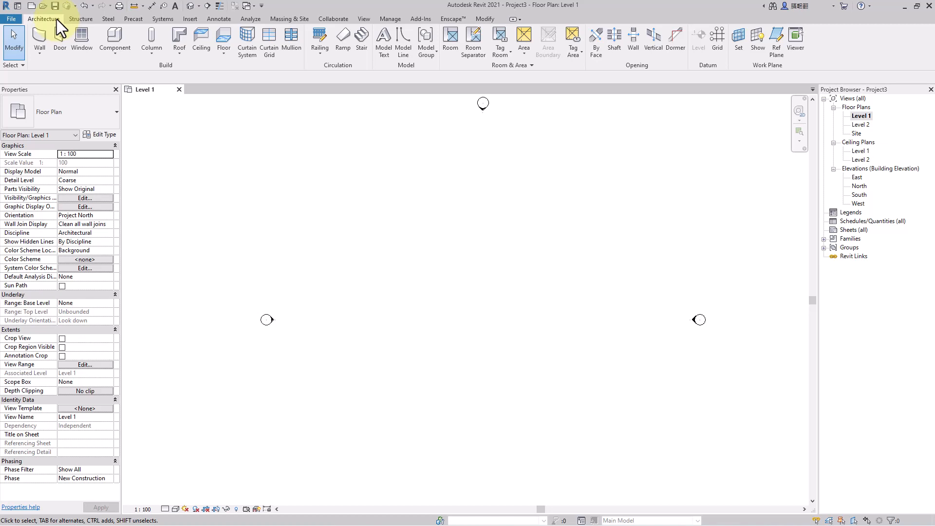
Start the architectural Wall command and choose the Generic - 200mm - Filled wall type.
left_click(42, 54)
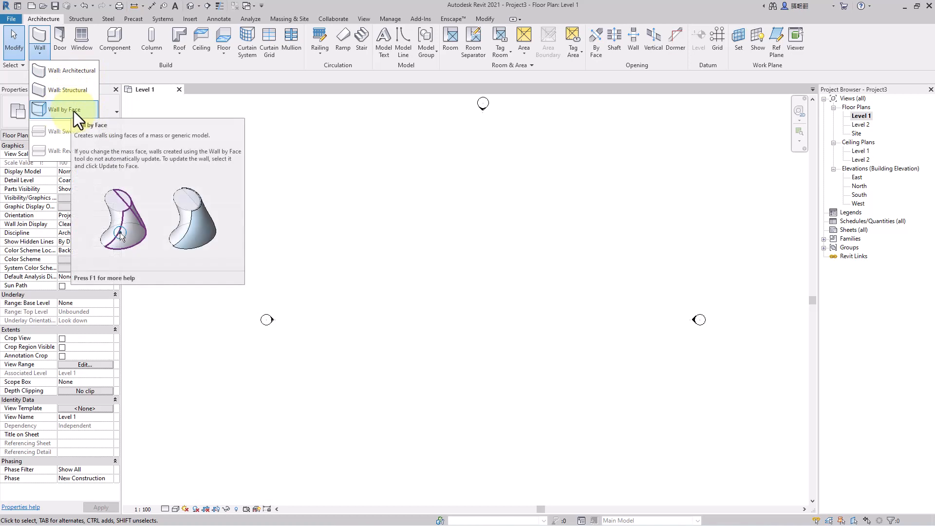
left_click(74, 73)
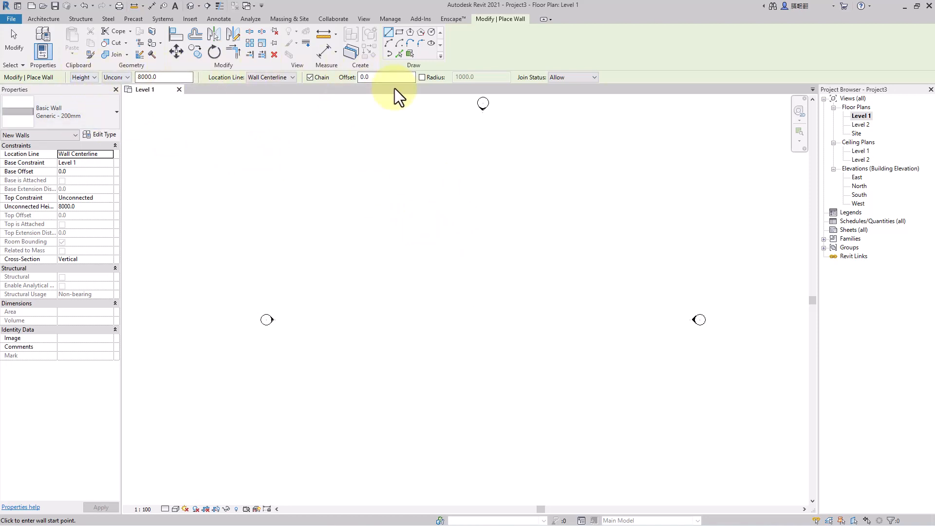
left_click(101, 115)
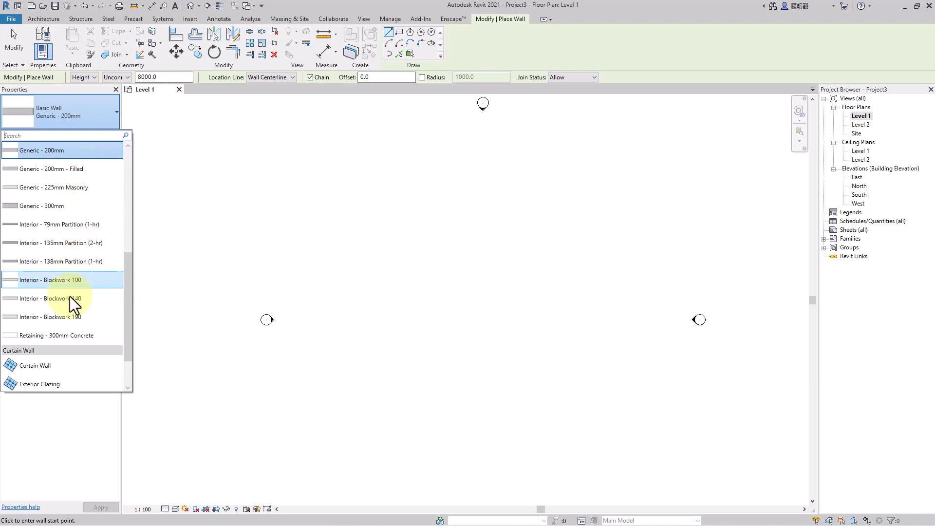
left_click(85, 172)
Review the new wall's Depth or Height choice and height value, then leave the Wall command without drawing.
scroll(401, 264, "up", 1)
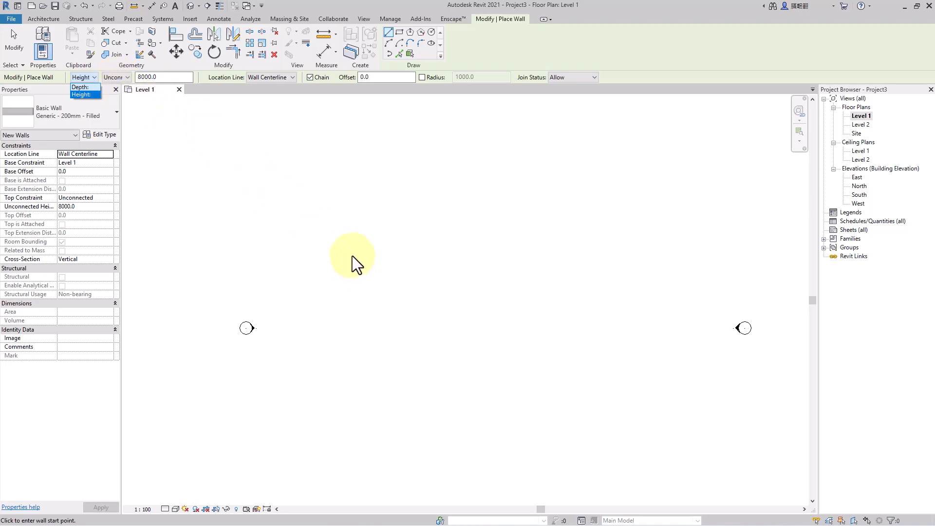
left_click(163, 76)
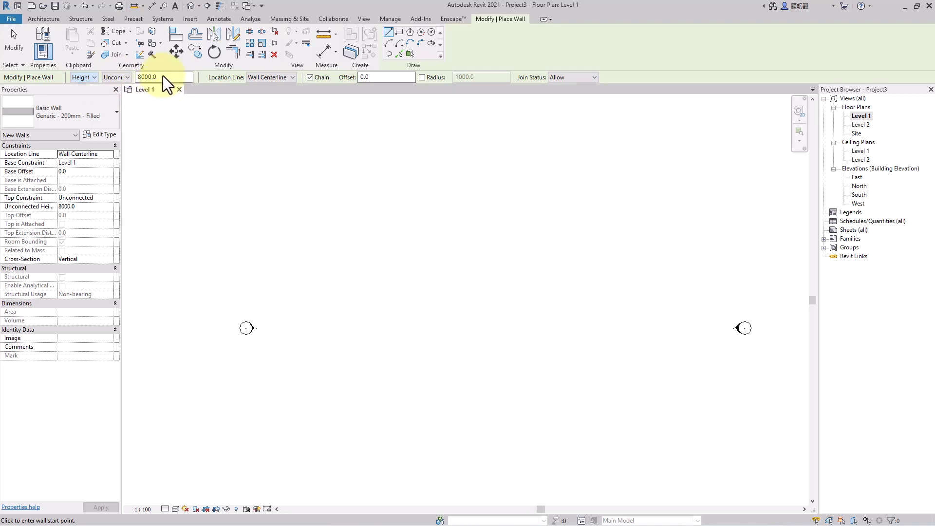
left_click(140, 76)
left_click(10, 36)
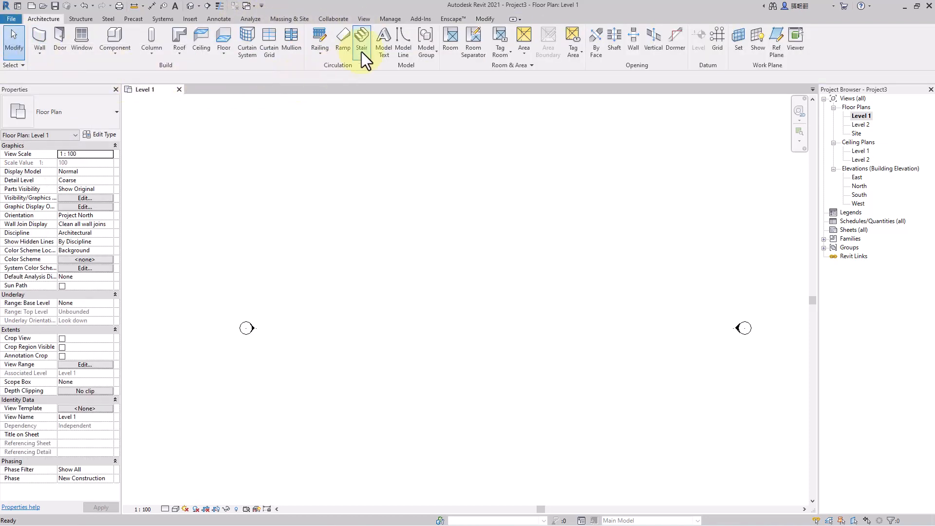
Configure the project's length units as millimeters with 0 decimal places and no unit symbol.
left_click(392, 18)
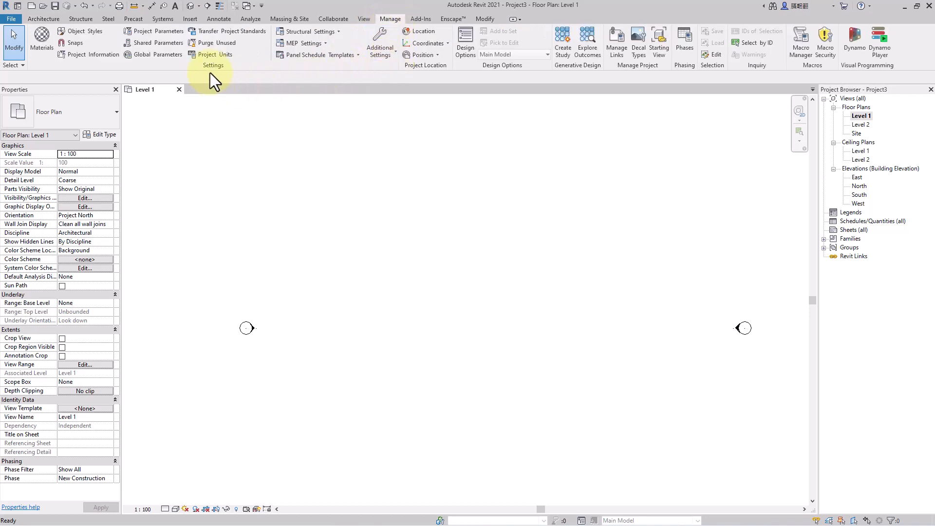
left_click(215, 54)
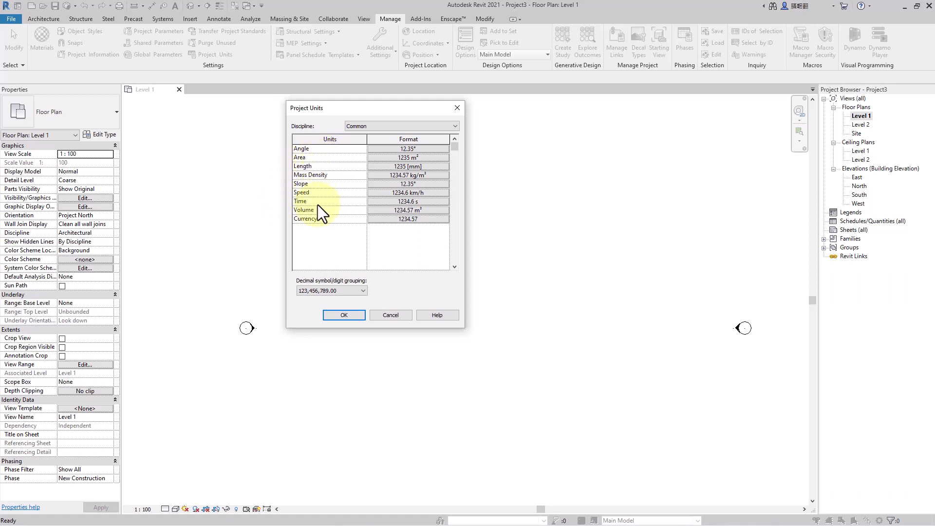
left_click(408, 168)
left_click(411, 165)
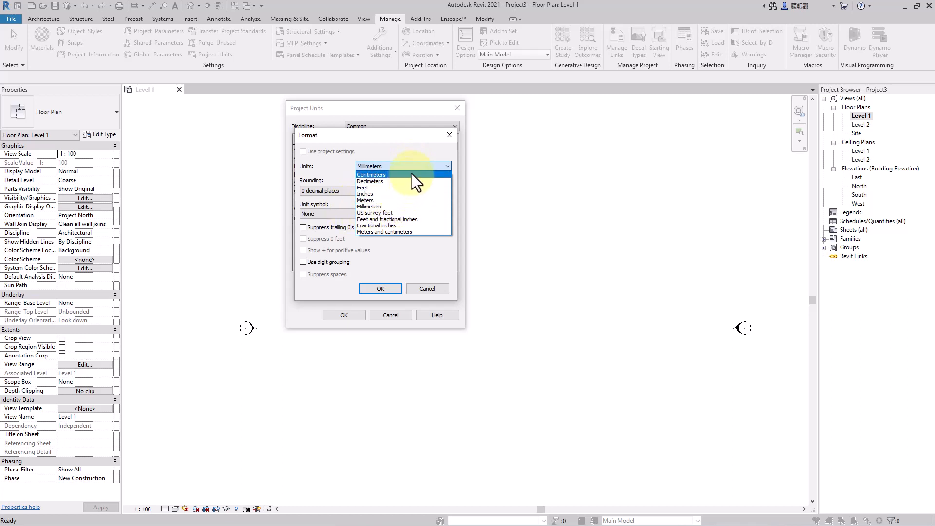
left_click(411, 207)
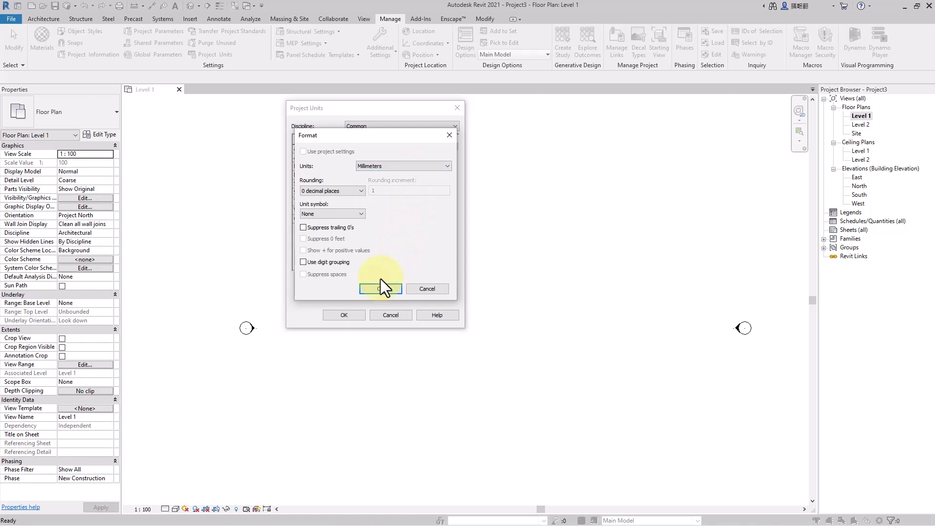
left_click(340, 191)
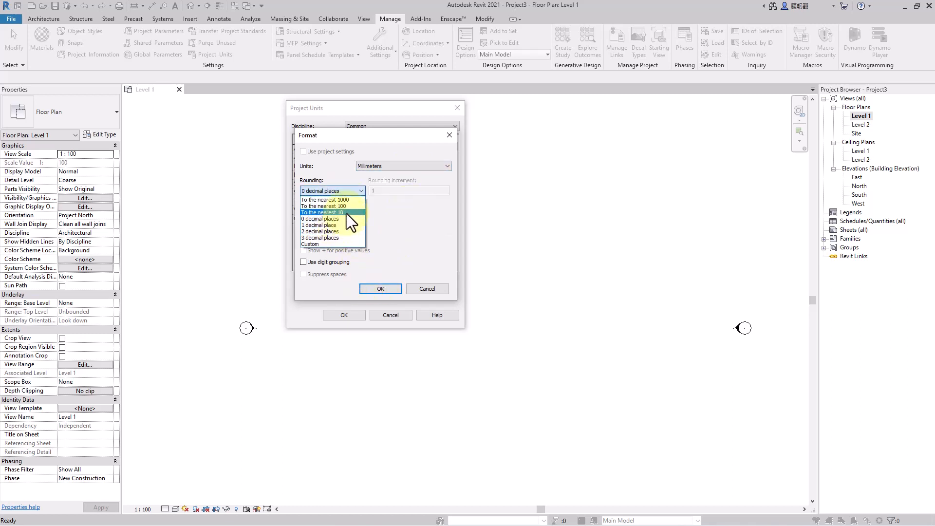
left_click(381, 214)
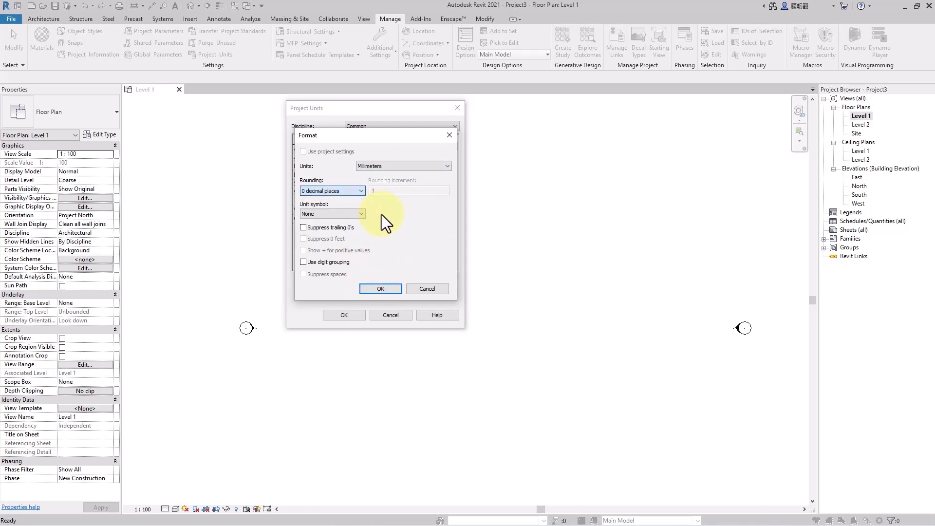
left_click(343, 213)
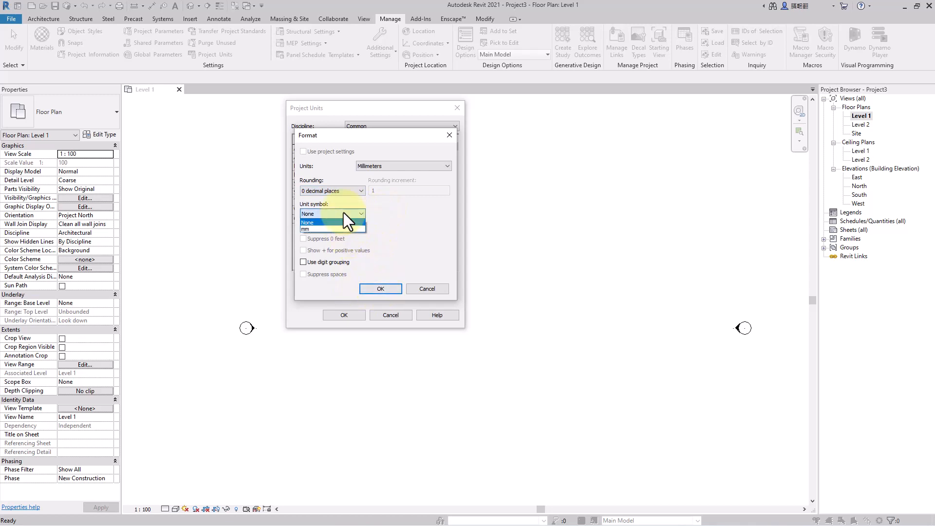
left_click(410, 224)
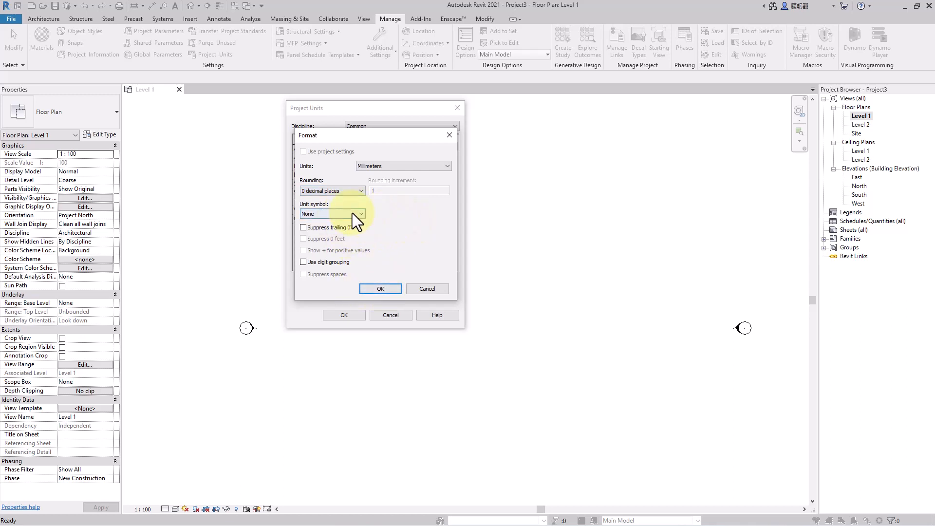
left_click(381, 288)
left_click(343, 314)
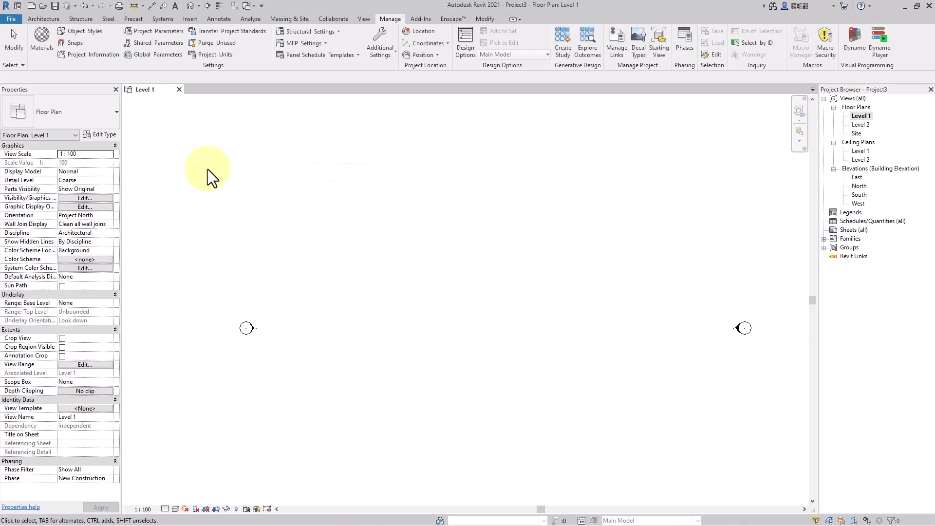
Review the Project Information parameters, from organization name through project number, and close them without changes.
left_click(98, 54)
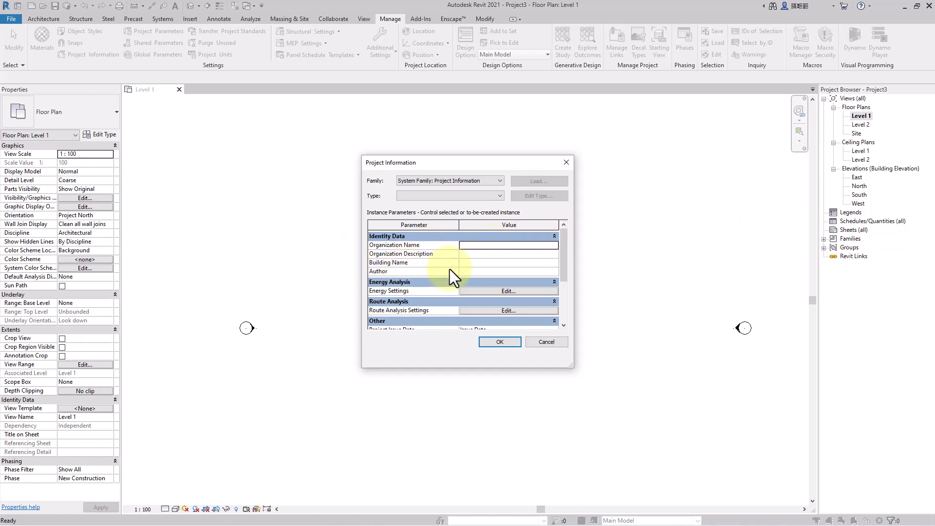
left_click(490, 246)
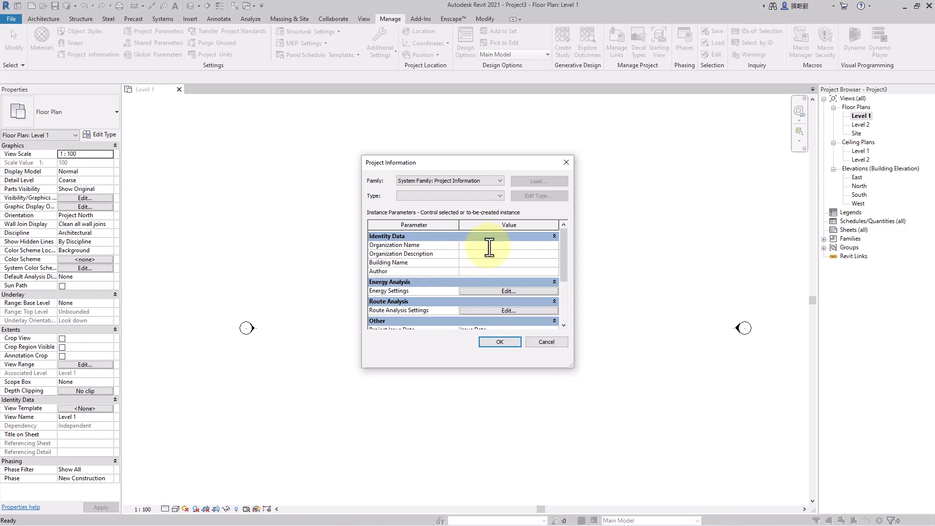
scroll(522, 271, "down", 3)
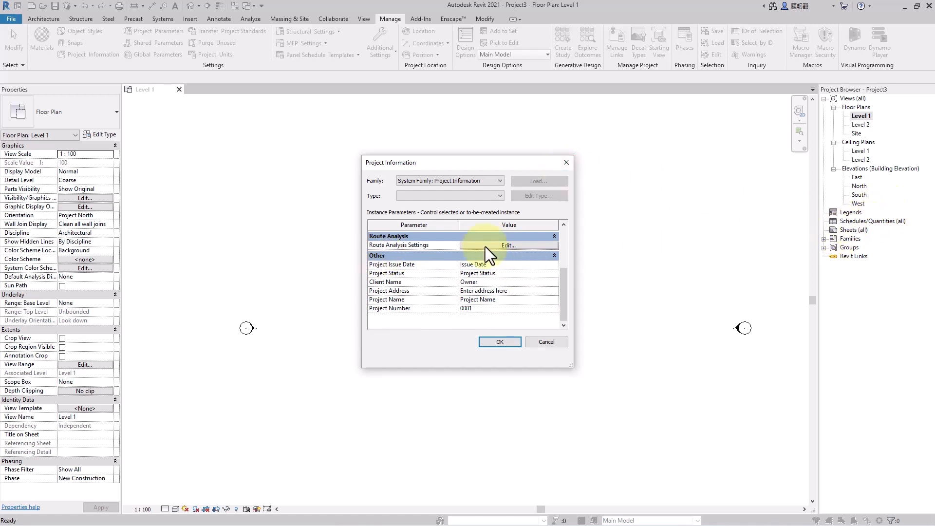
left_click(546, 342)
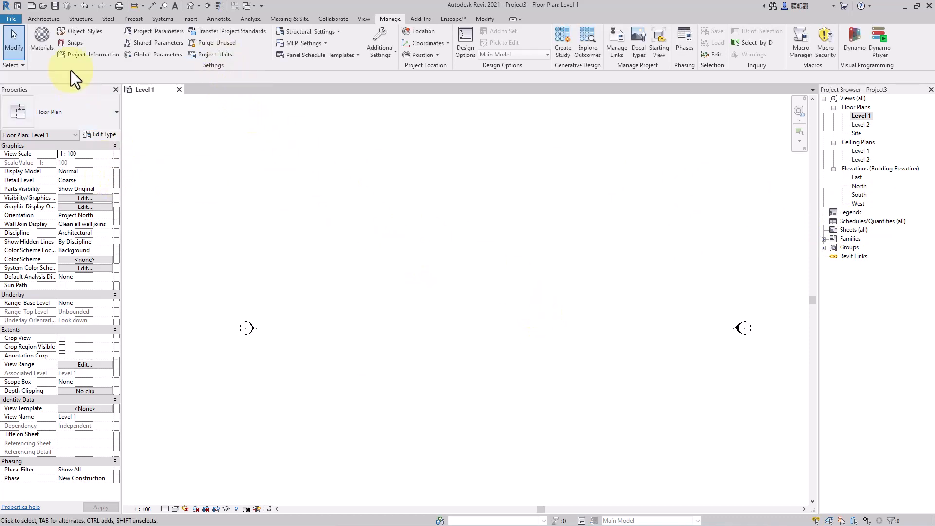
Start the architectural Wall command, try the Depth option, and set new walls back to Height with an Unconnected top.
left_click(44, 19)
left_click(39, 44)
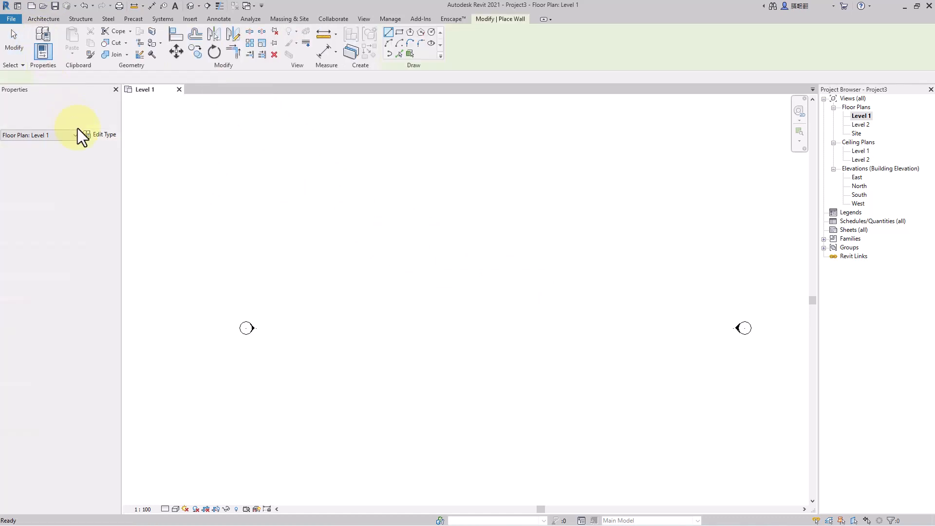
left_click(80, 115)
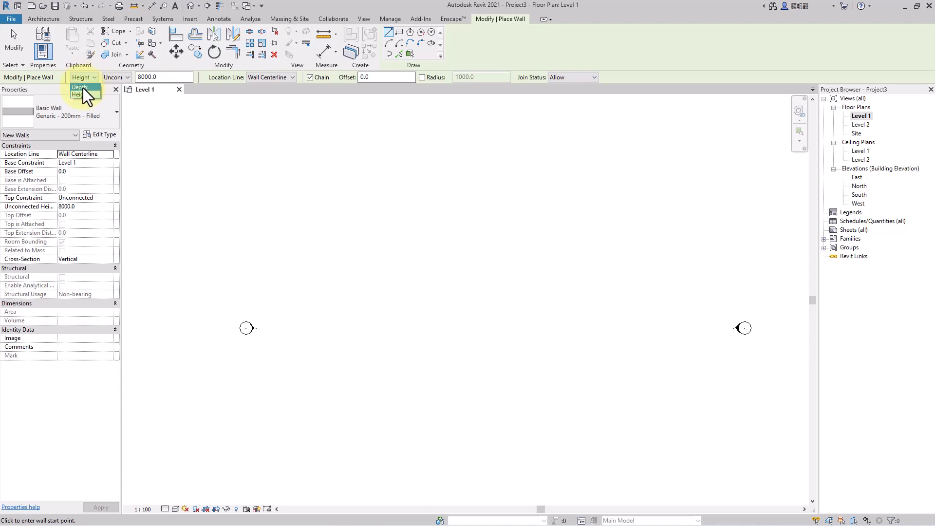
left_click(83, 86)
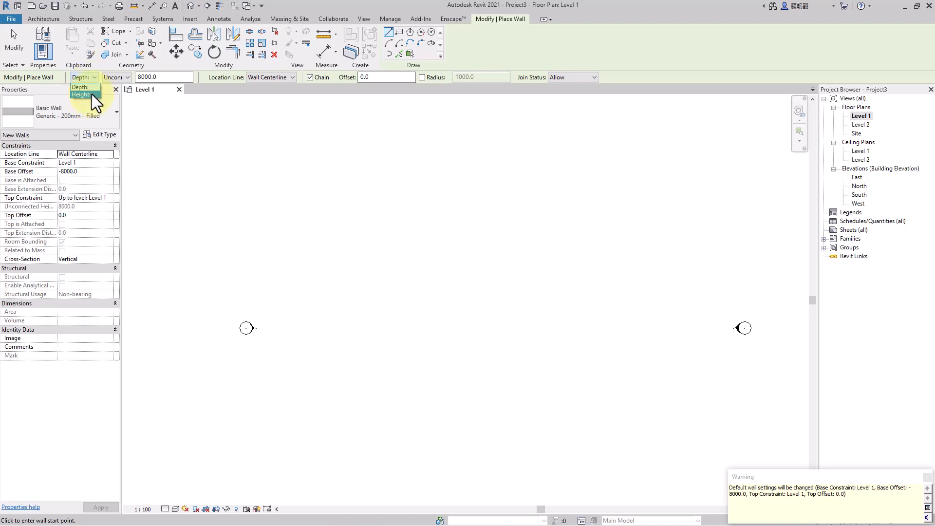
left_click(81, 95)
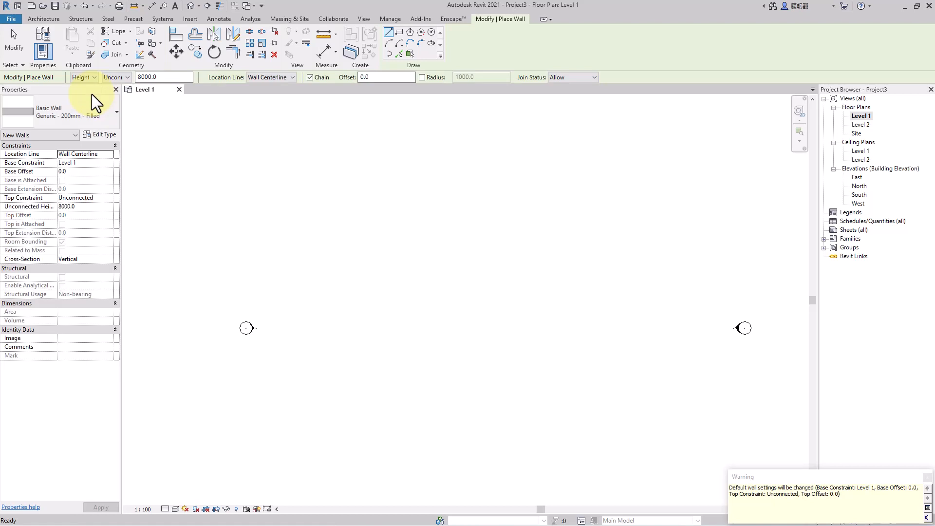
left_click(159, 77)
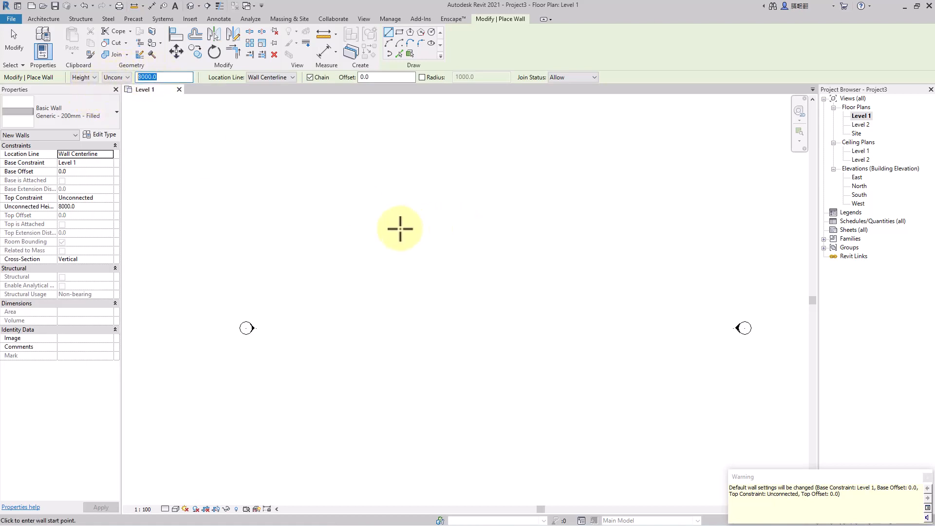
Draw two chained walls in the Level 1 plan, one horizontal about 18600 mm long and one running down about 8000 mm.
left_click(365, 223)
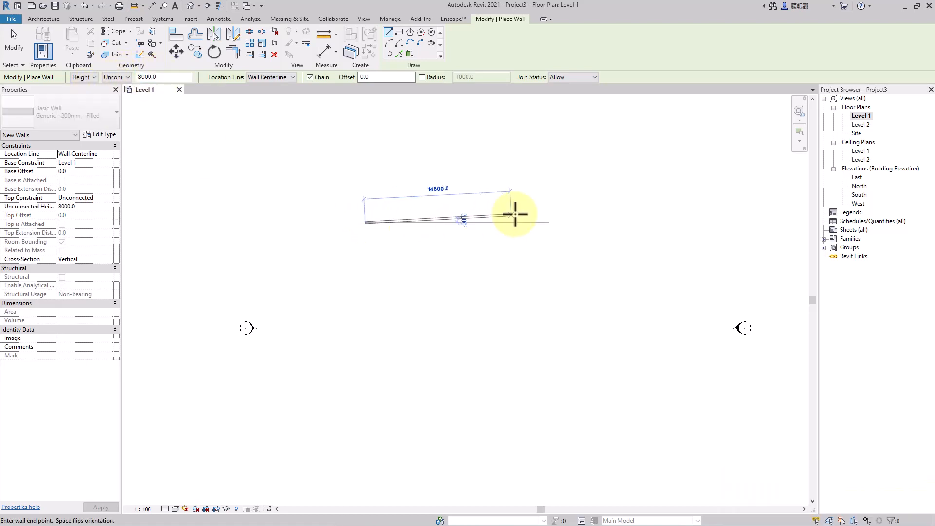
left_click(550, 223)
left_click(553, 303)
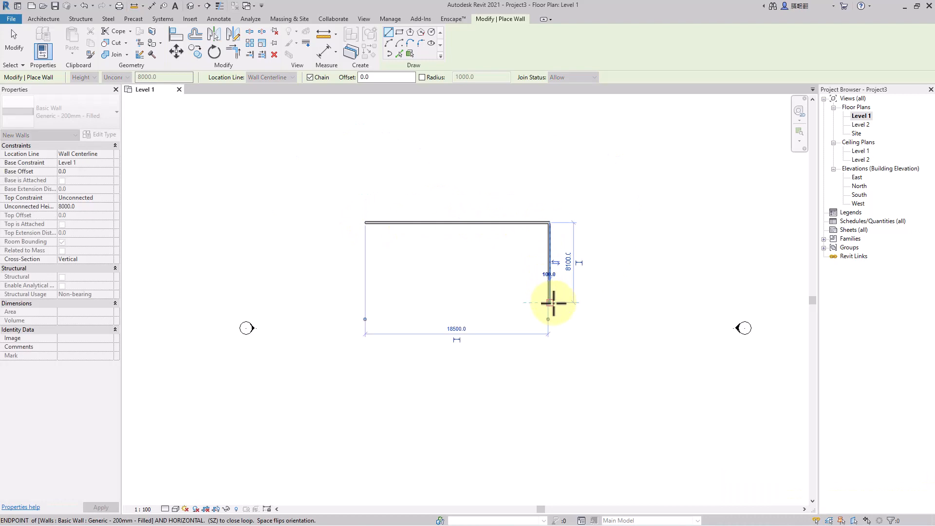
key("Escape")
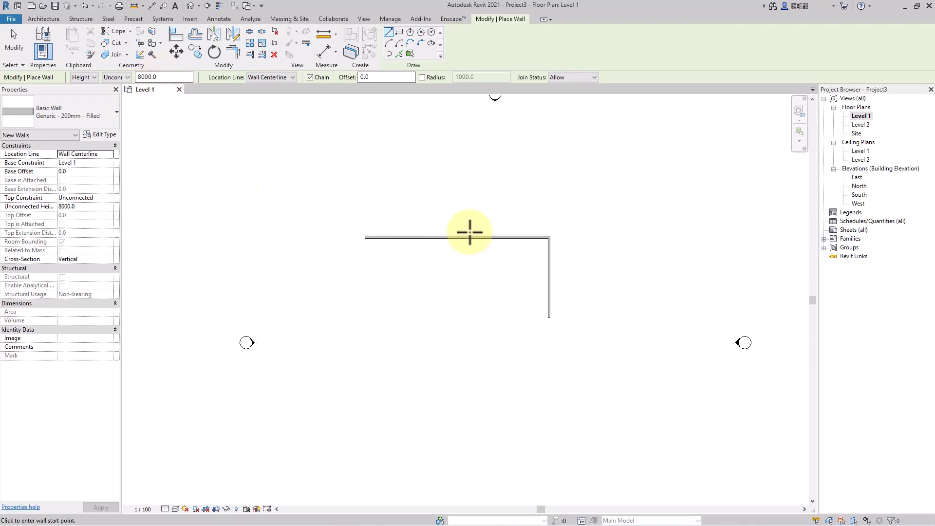
scroll(470, 232, "up", 1)
key("Escape")
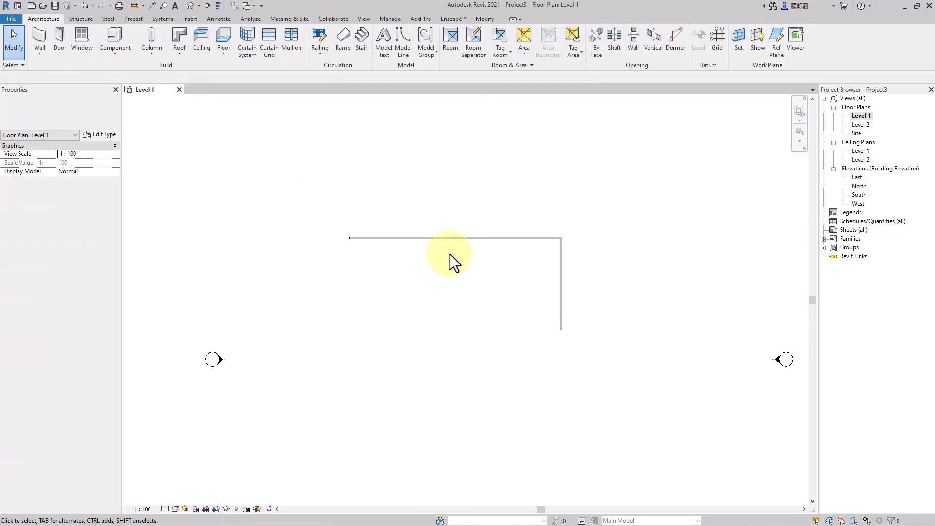
Select the horizontal wall and inspect its Unconnected Height among the instance properties.
left_click(400, 237)
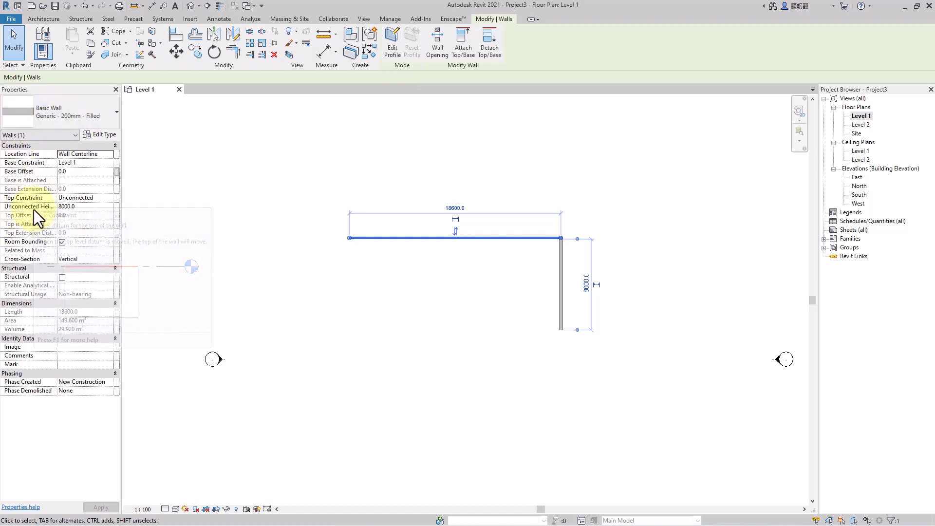
left_click(85, 207)
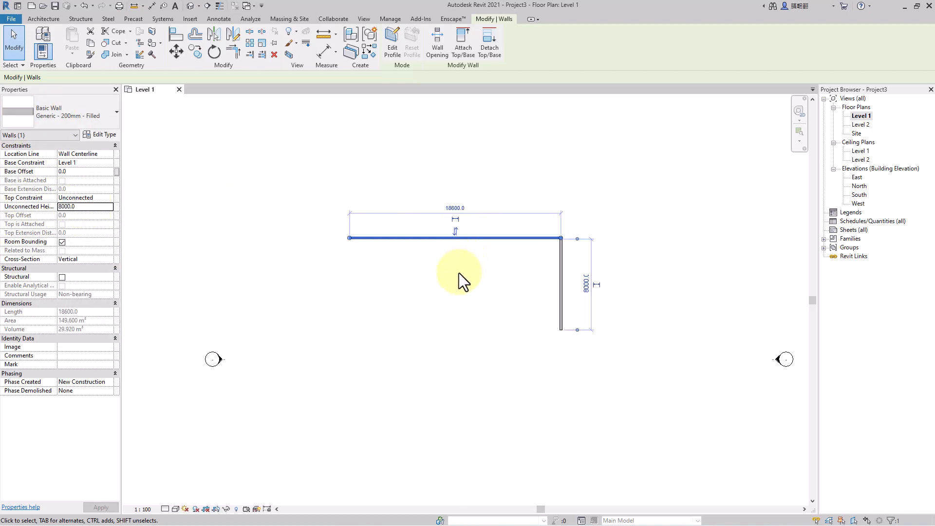
Open the default 3D view and examine the two walls' heights against Level 1 and Level 2.
left_click(458, 273)
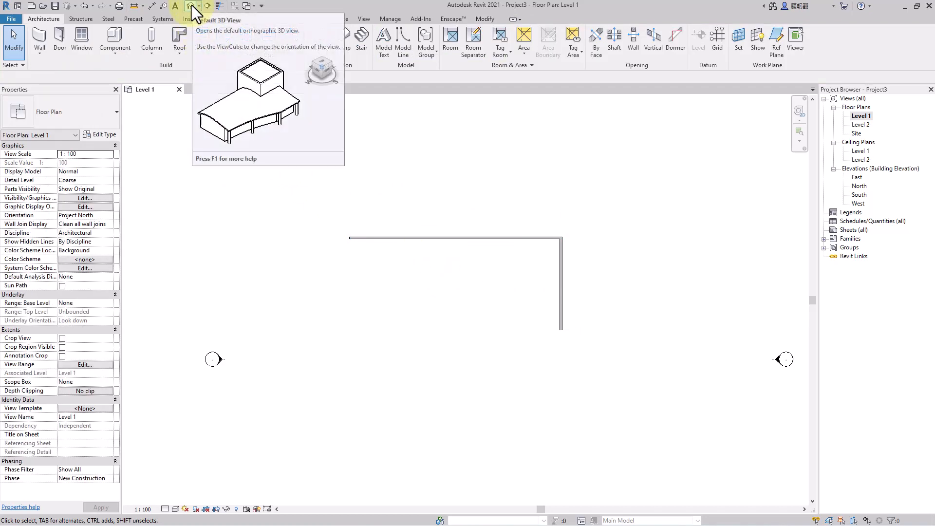
left_click(364, 19)
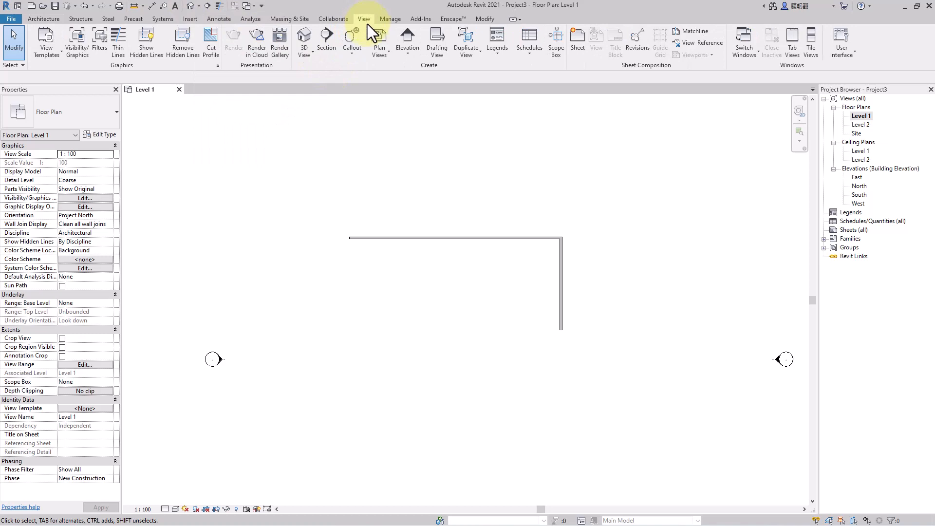
left_click(307, 53)
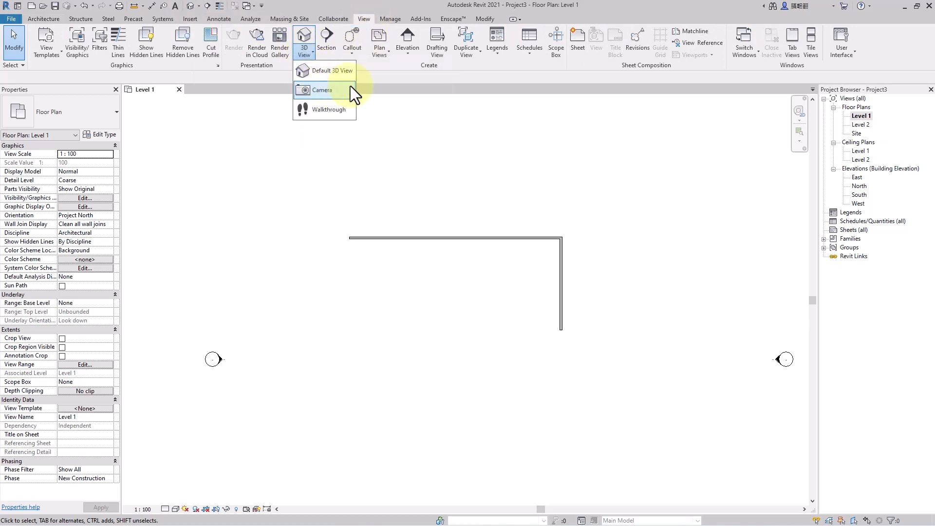
left_click(332, 70)
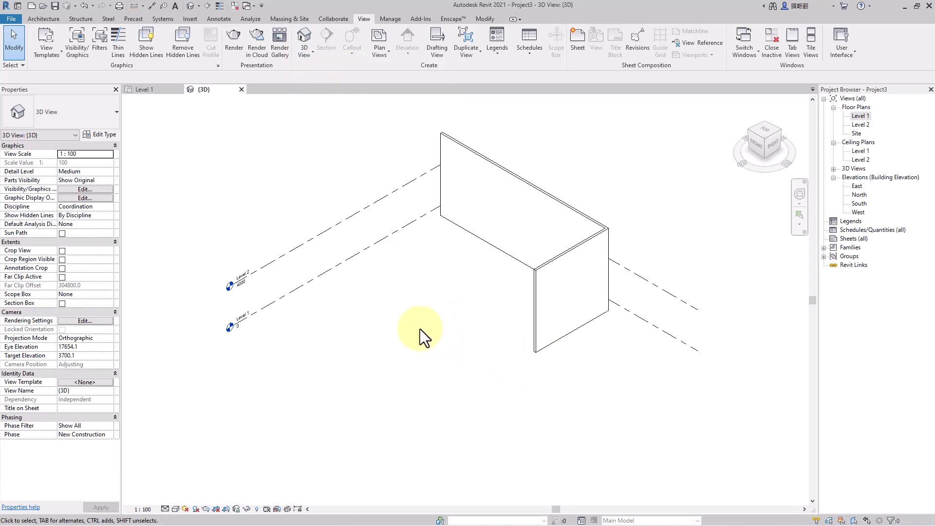
middle_click_drag(422, 324, 621, 291, "shift")
middle_click_drag(462, 397, 314, 301, "shift")
scroll(227, 305, "up", 5)
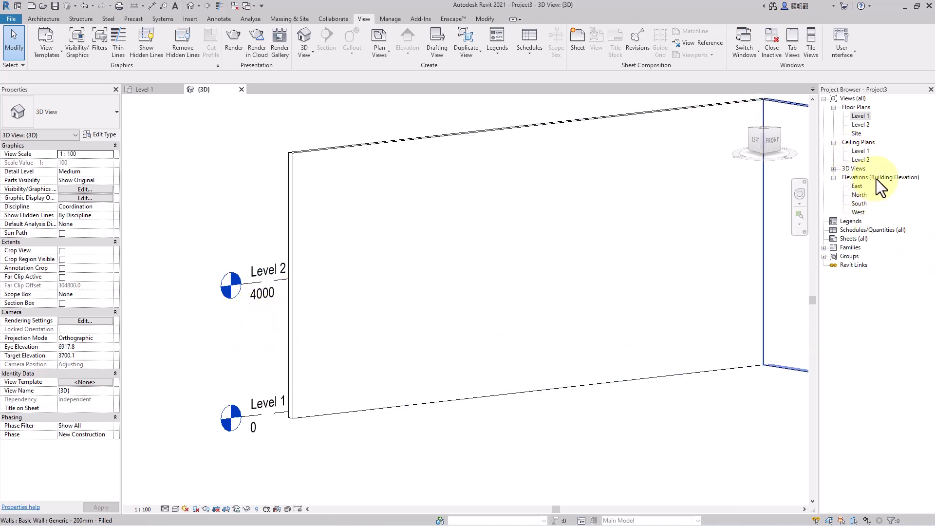
In the East elevation, lower the tops of both walls to the Level 2 line at 4000 mm.
double_click(856, 186)
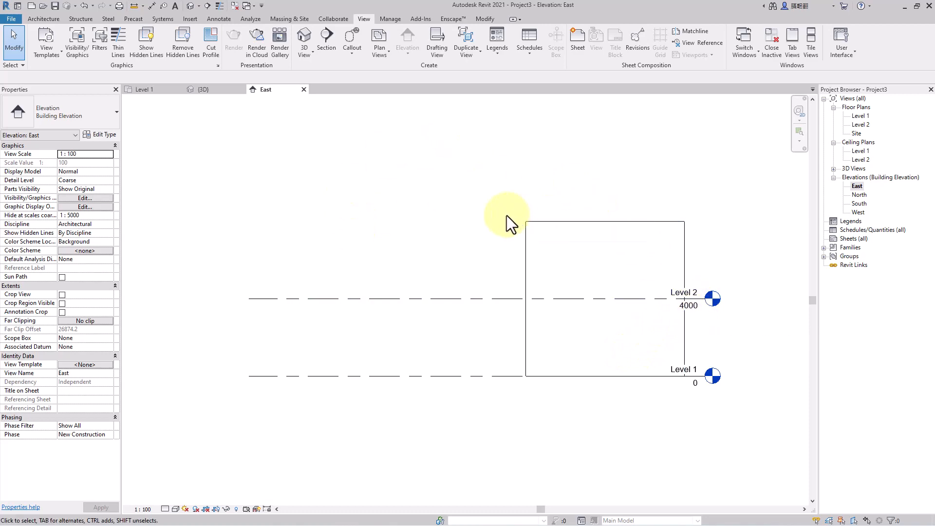
left_click_drag(680, 187, 606, 297)
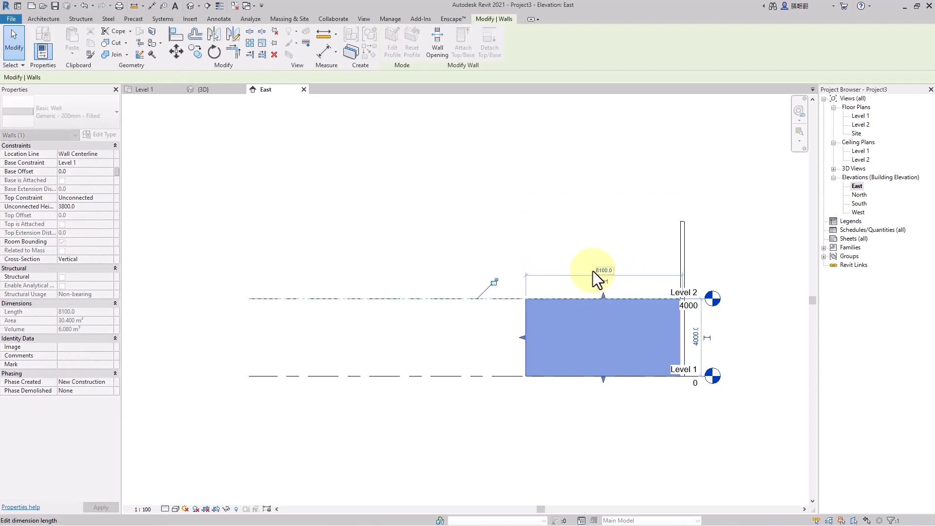
left_click(702, 237)
left_click(683, 226)
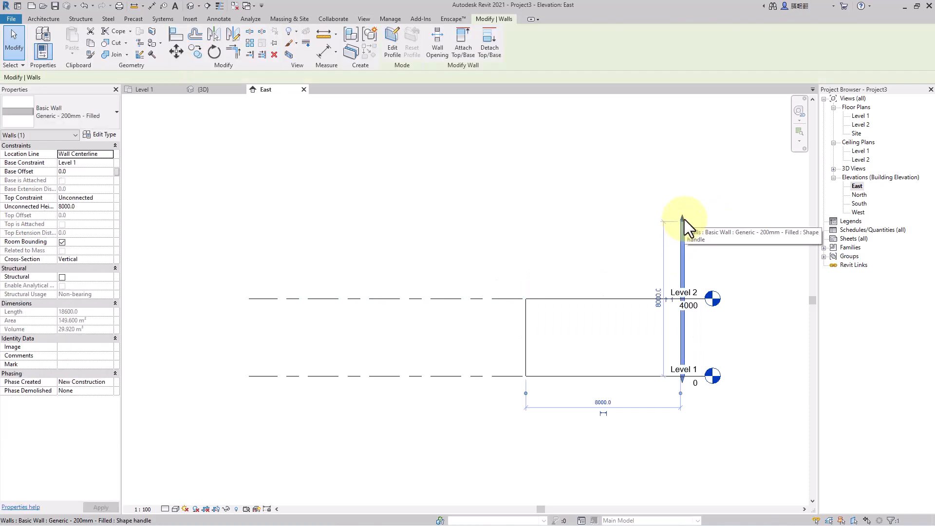
left_click_drag(683, 221, 685, 298)
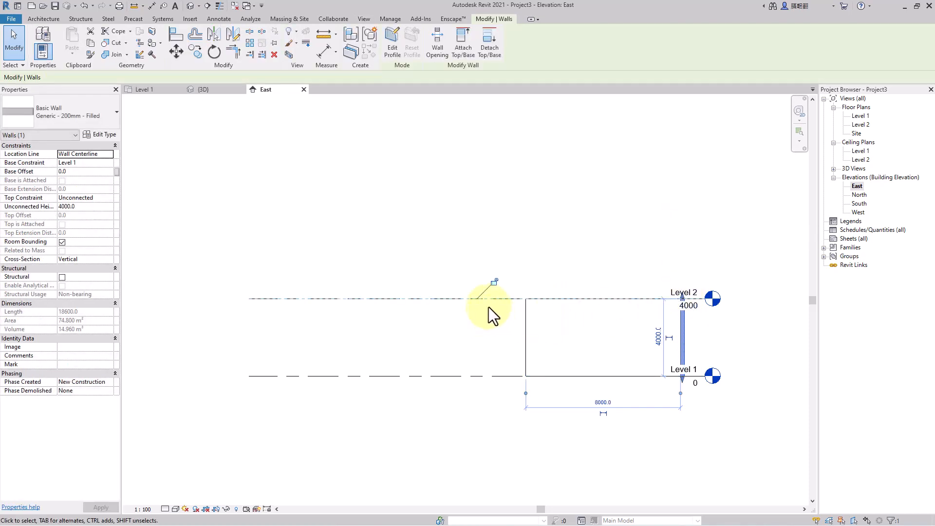
Check the lowered walls against Level 2 in the 3D view.
left_click(209, 89)
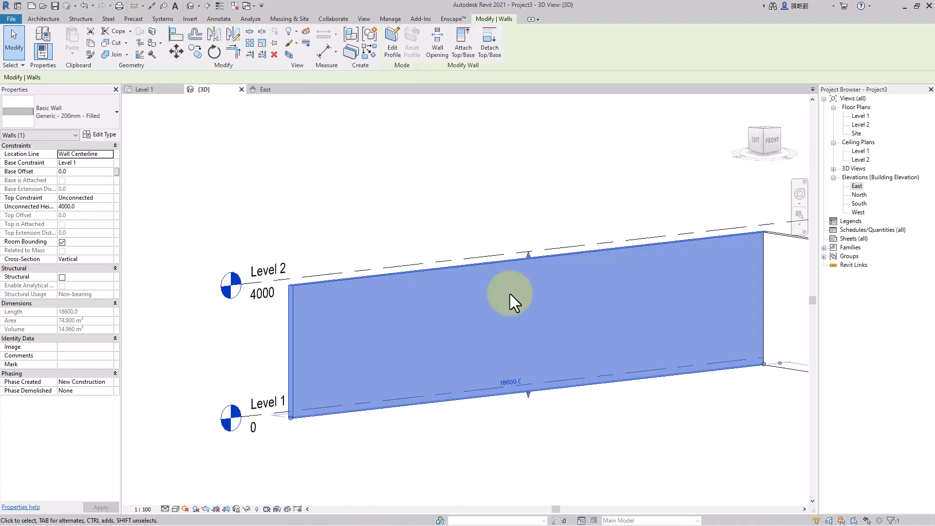
left_click(543, 418)
middle_click_drag(424, 341, 455, 355)
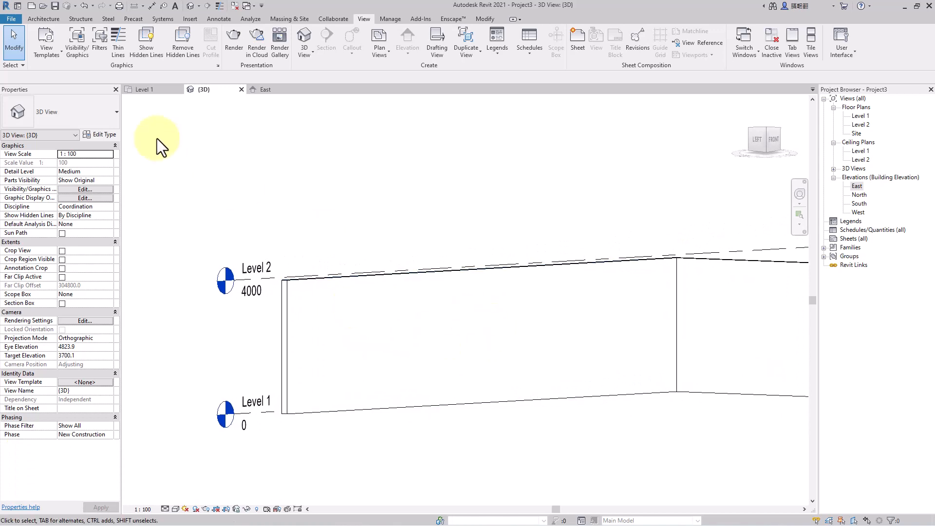
Repeat the architectural wall command in the Level 1 floor plan and set the new walls' height up to Level 2.
left_click(158, 91)
middle_click_drag(403, 311, 417, 287)
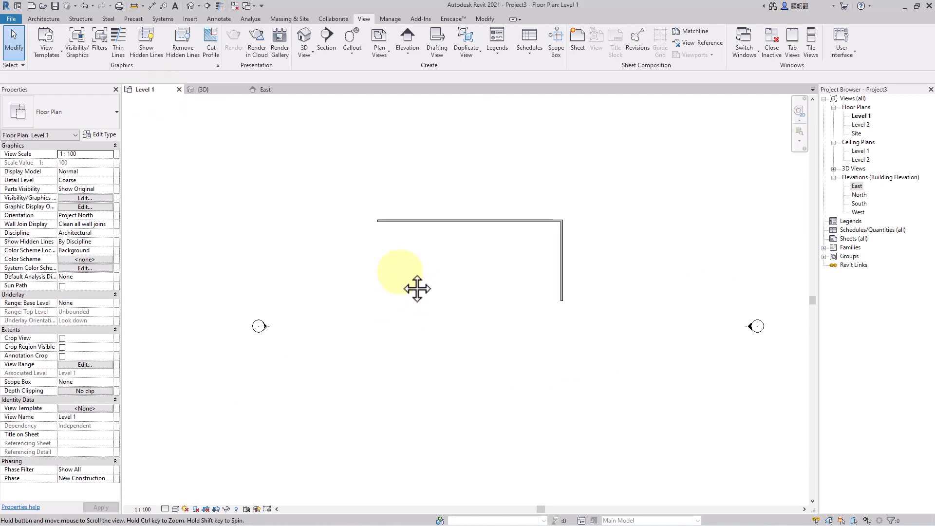
scroll(402, 275, "up", 1)
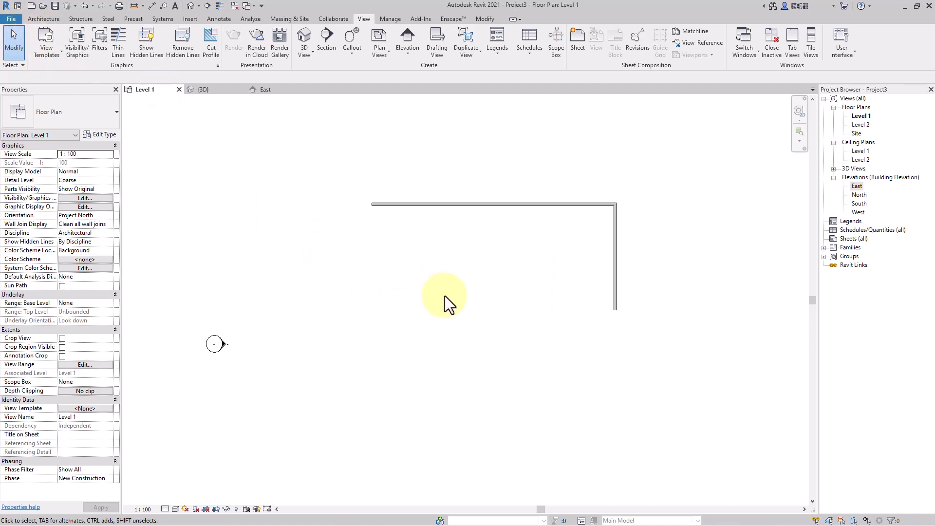
right_click(449, 285)
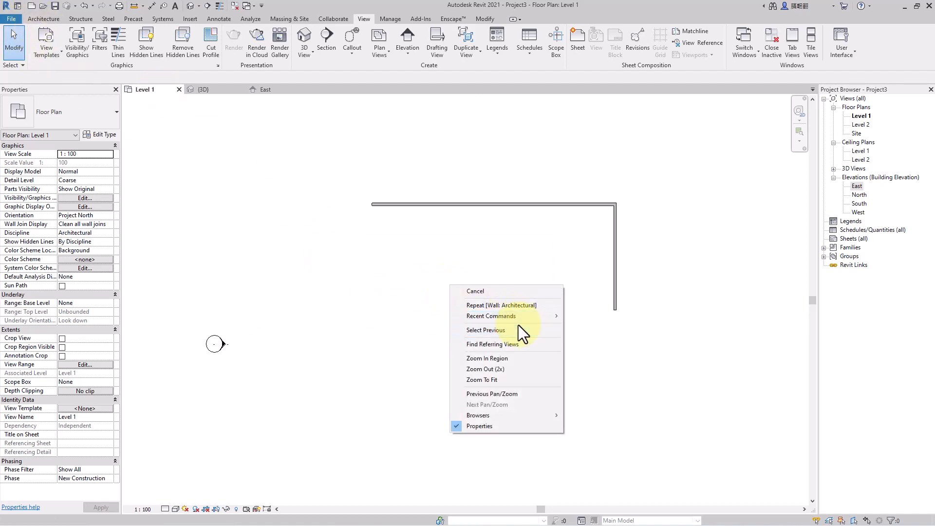
mouse_move(531, 316)
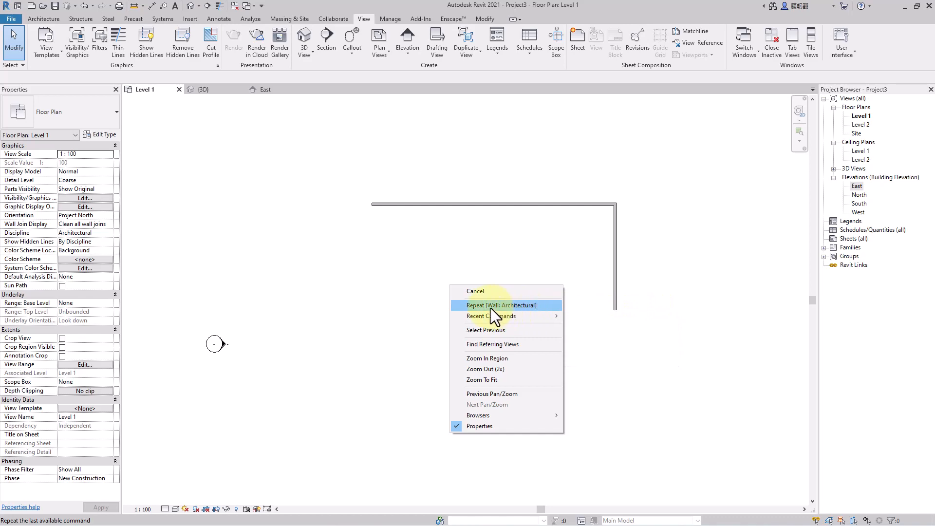
left_click(513, 305)
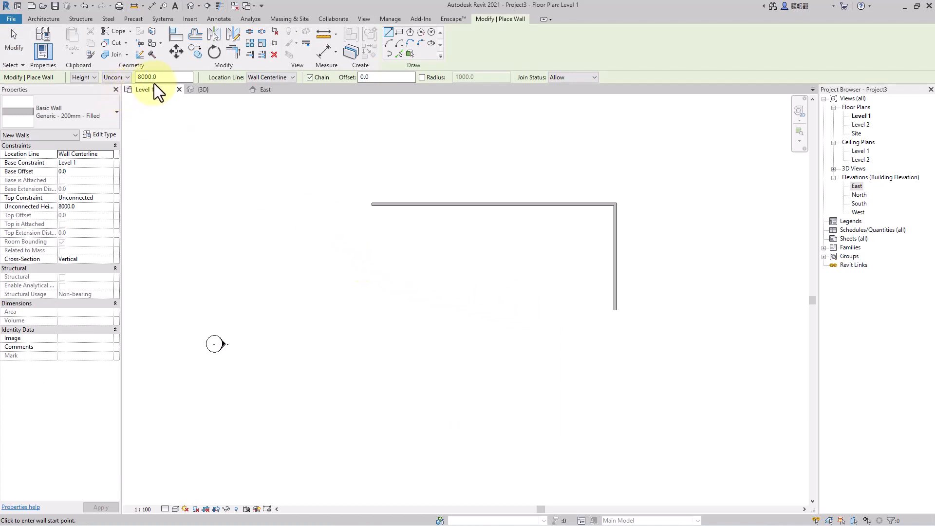
left_click(116, 77)
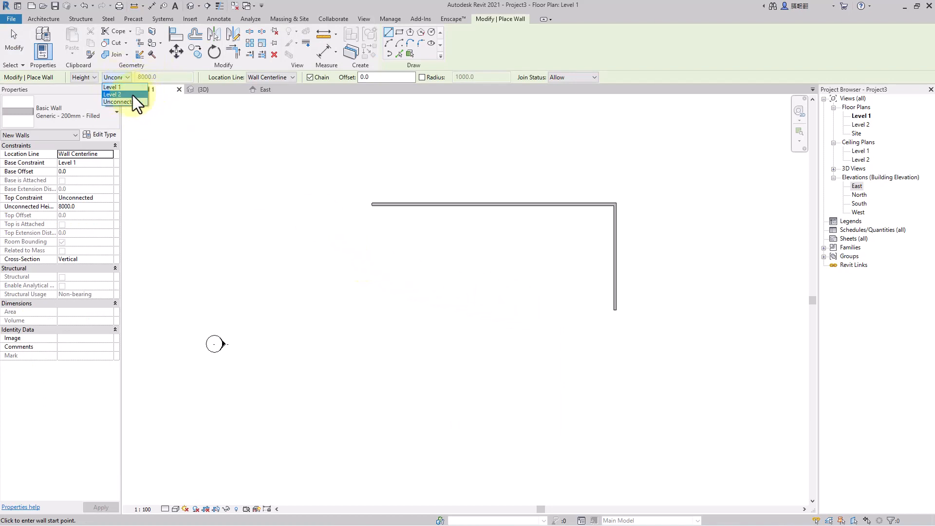
left_click(132, 95)
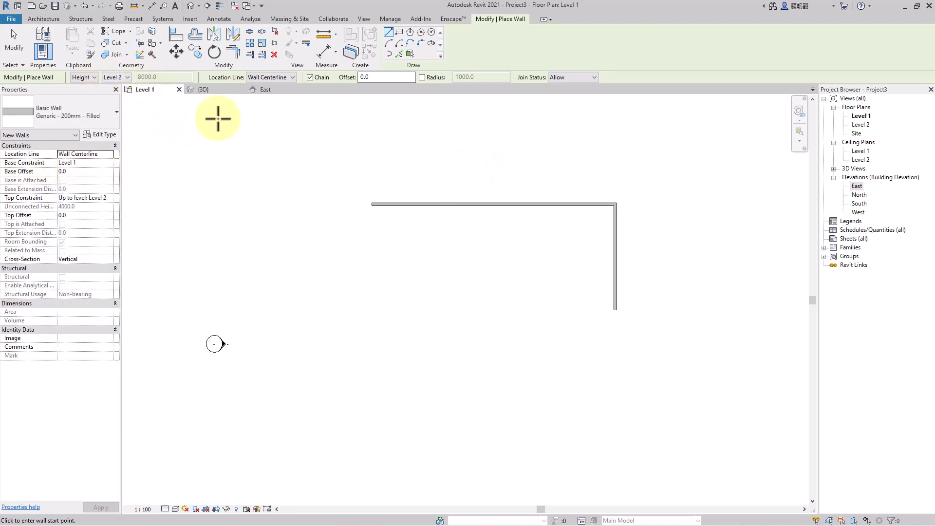
Draw an open, irregular chain of eight straight walls below the existing L-shaped walls, beginning with a horizontal segment.
left_click(350, 267)
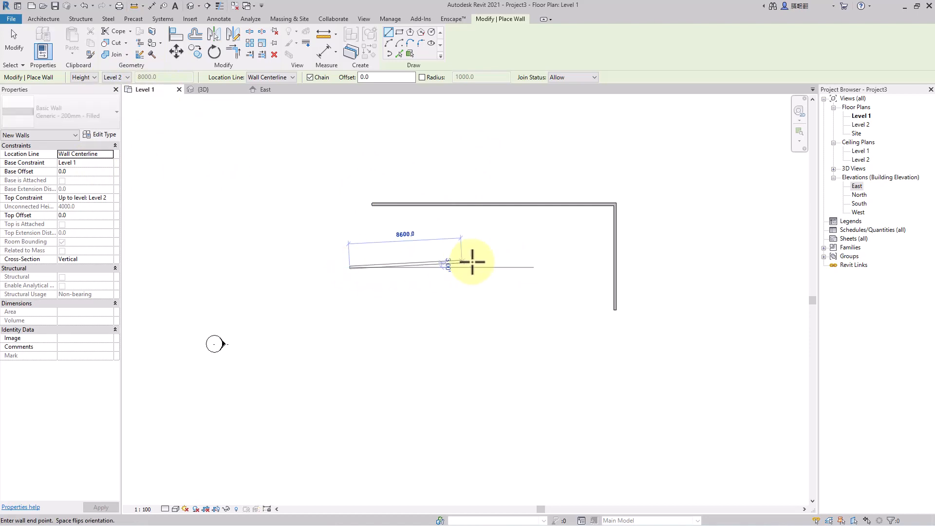
left_click(479, 267)
left_click(490, 338)
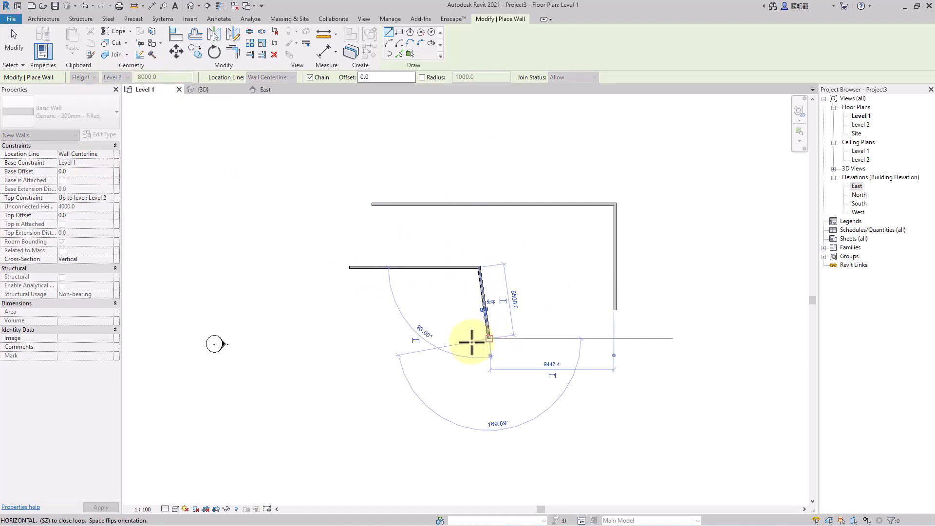
left_click(437, 346)
left_click(438, 387)
left_click(377, 383)
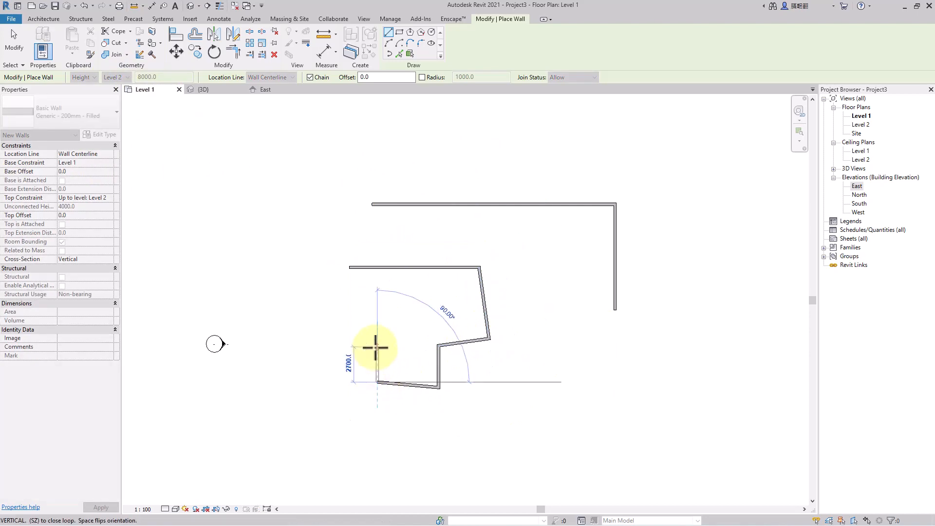
left_click(377, 347)
left_click(330, 354)
left_click(322, 328)
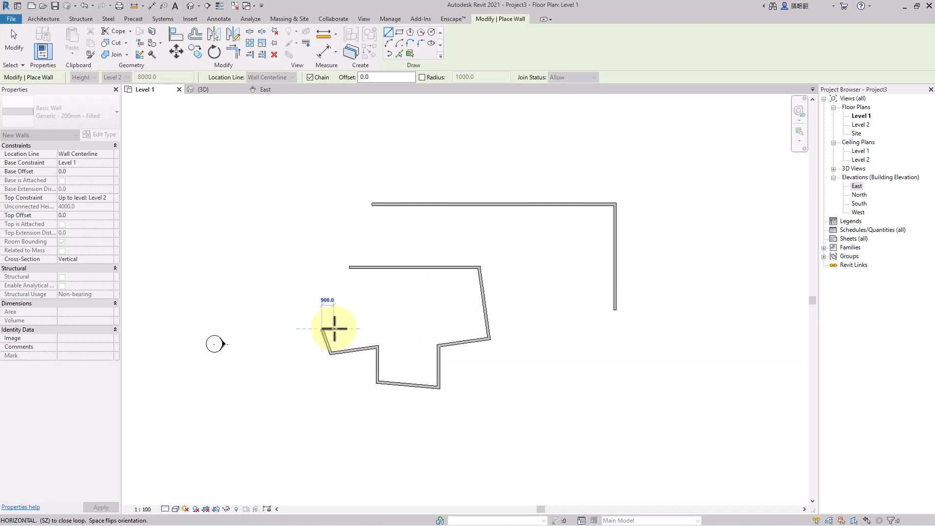
key("Escape")
scroll(382, 345, "up", 1)
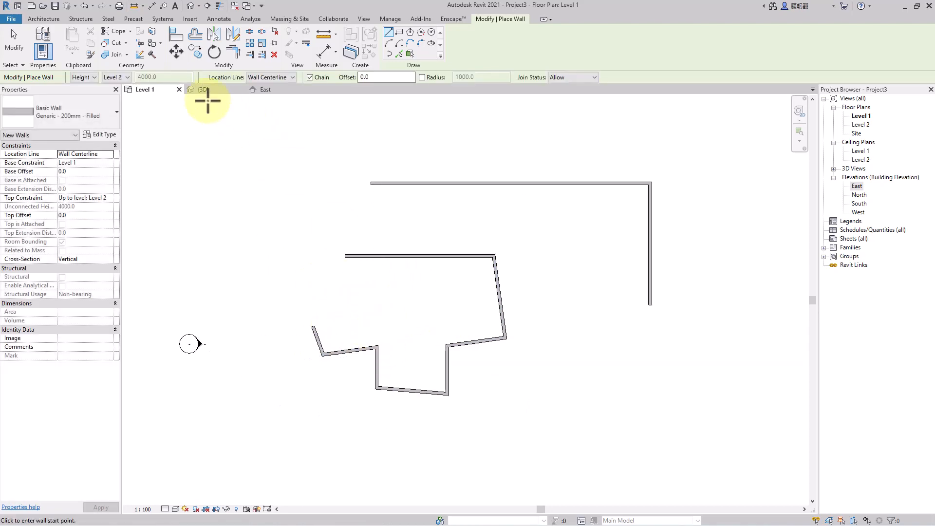
In the East elevation, raise Level 2 to an elevation of about 6900 mm.
left_click(271, 90)
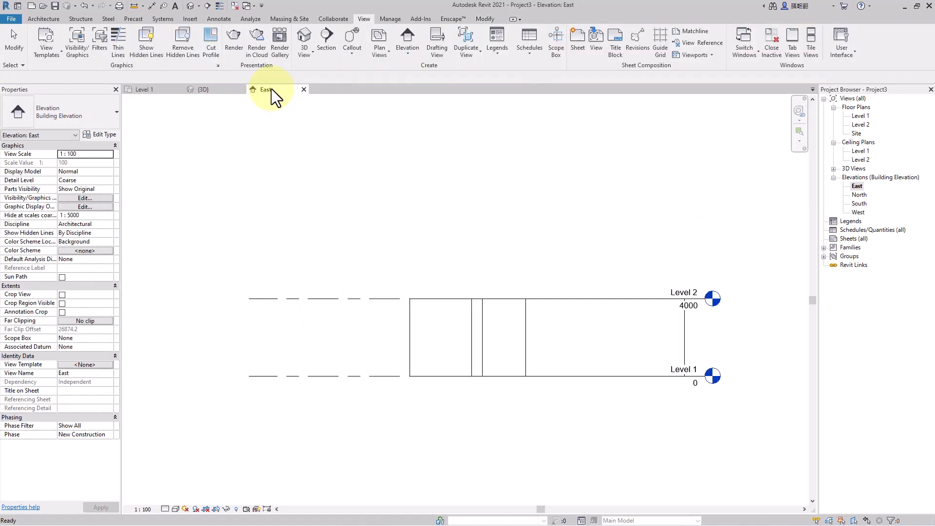
scroll(398, 332, "up", 1)
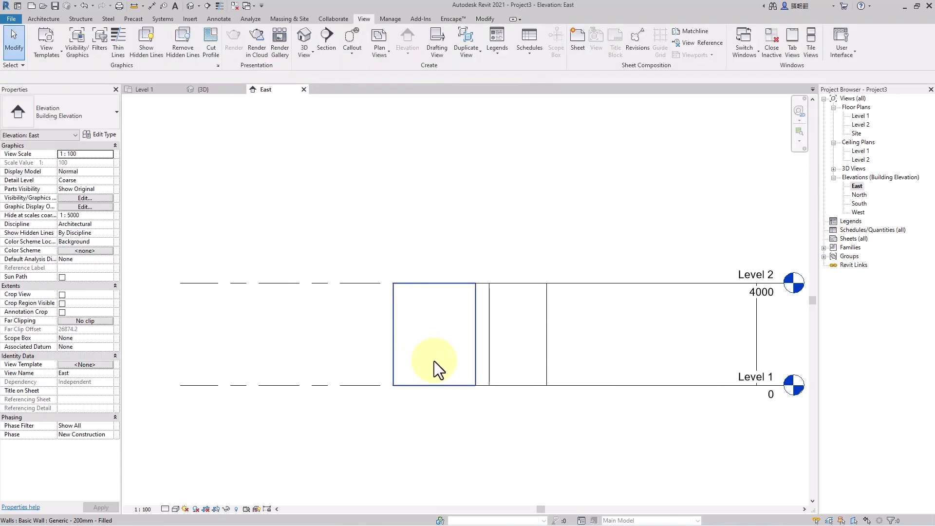
left_click(363, 284)
left_click_drag(334, 282, 334, 209)
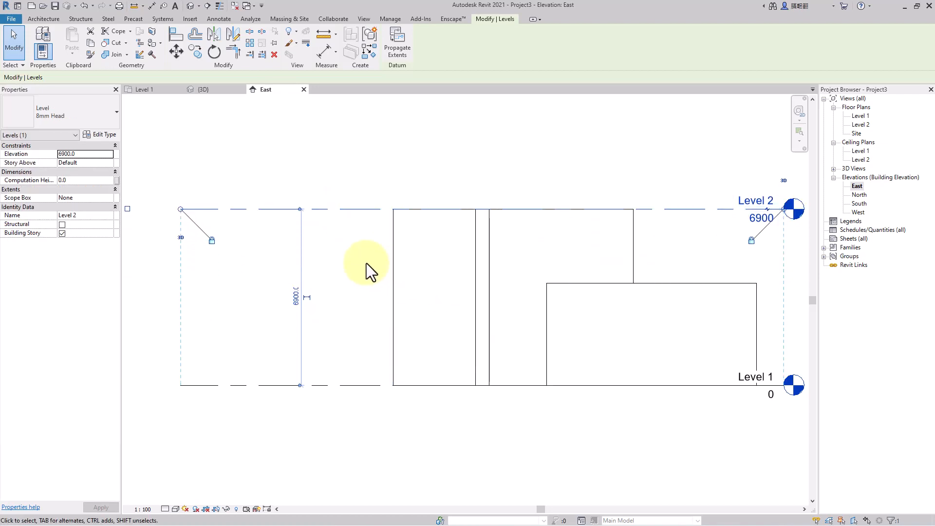
left_click_drag(367, 259, 670, 233)
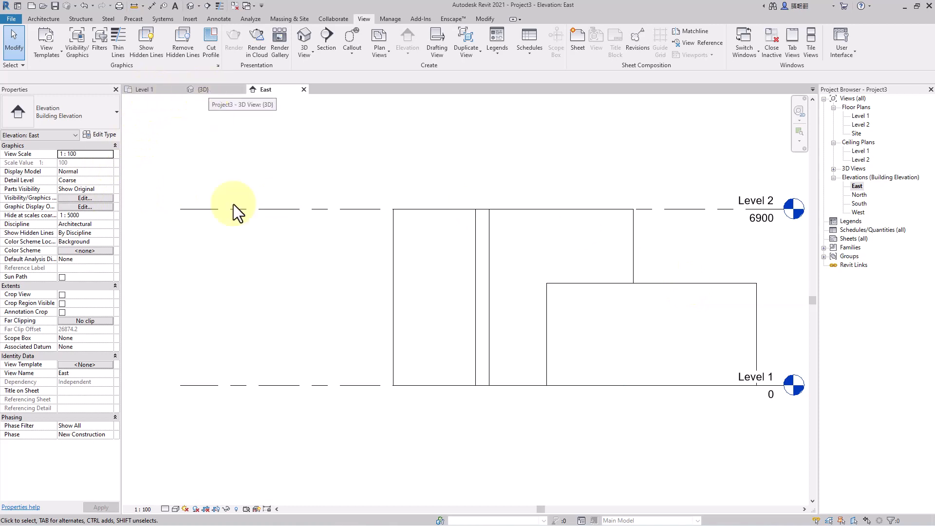
Select Level 2 and compare how the walls relate to it in the floor plan, East elevation and 3D view.
left_click(301, 210)
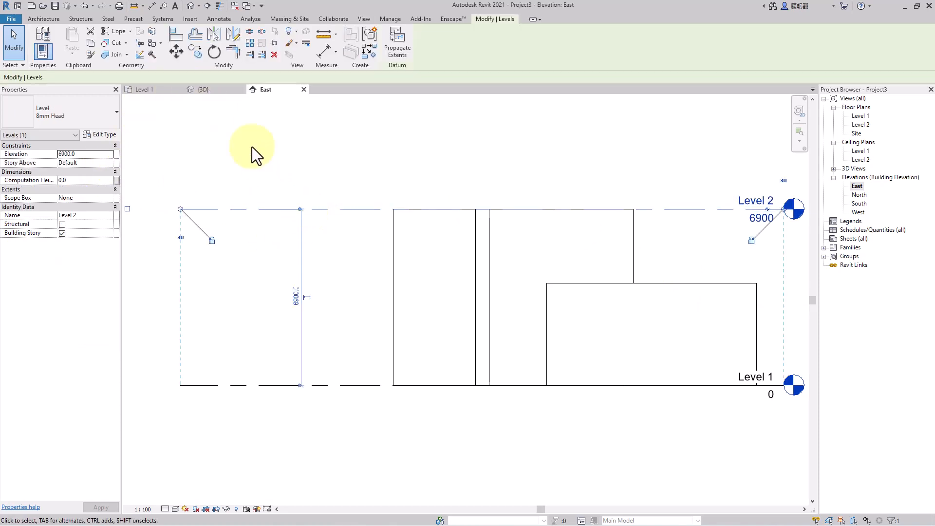
left_click(159, 91)
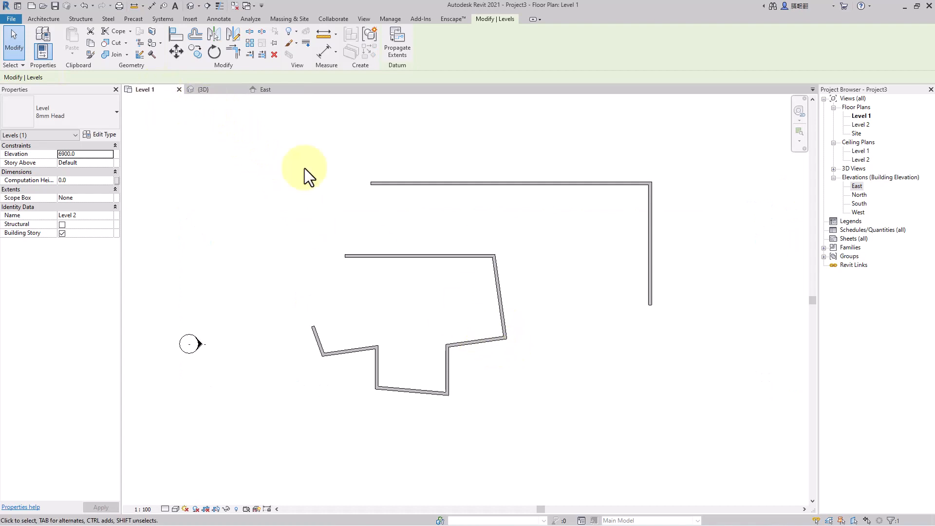
left_click(270, 87)
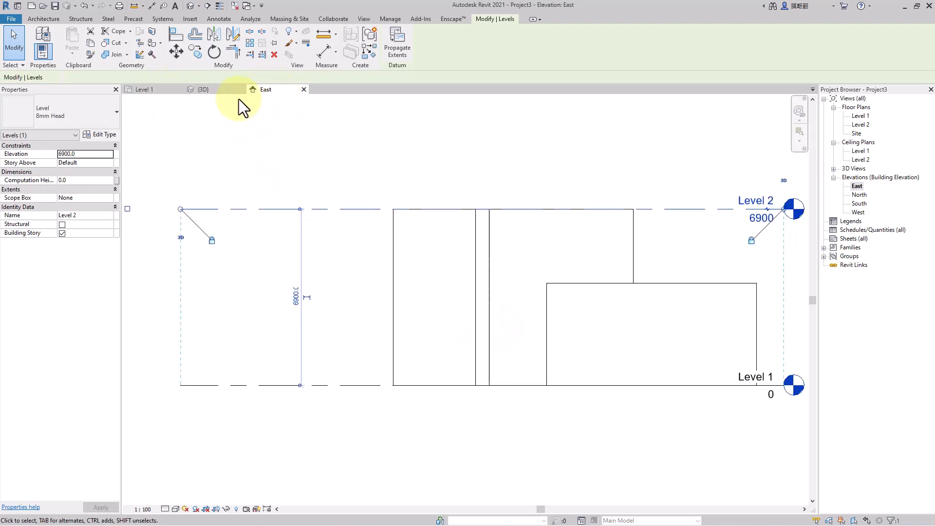
left_click(228, 90)
key("Escape")
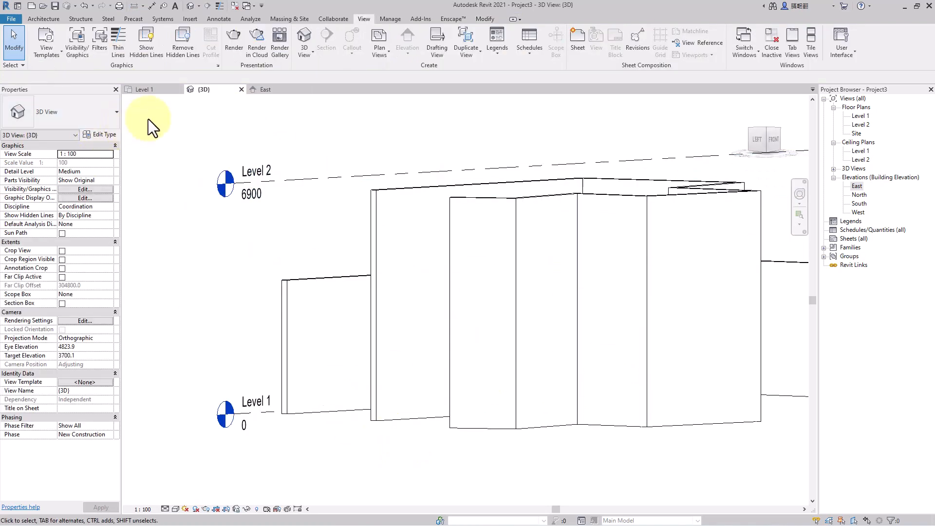
Select the irregular chain of walls in the Level 1 floor plan and review their top constraint.
left_click(154, 91)
scroll(566, 349, "down", 1)
middle_click_drag(637, 369, 688, 369)
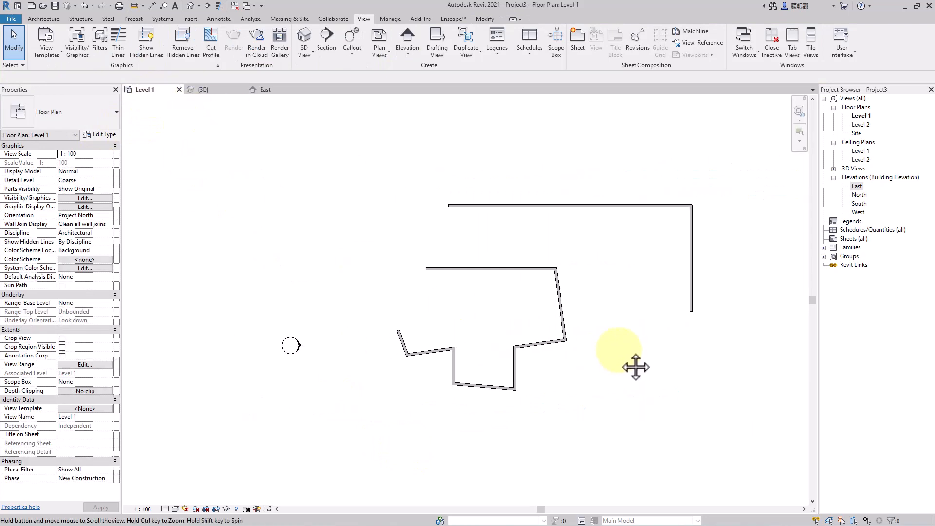
left_click_drag(586, 410, 359, 247)
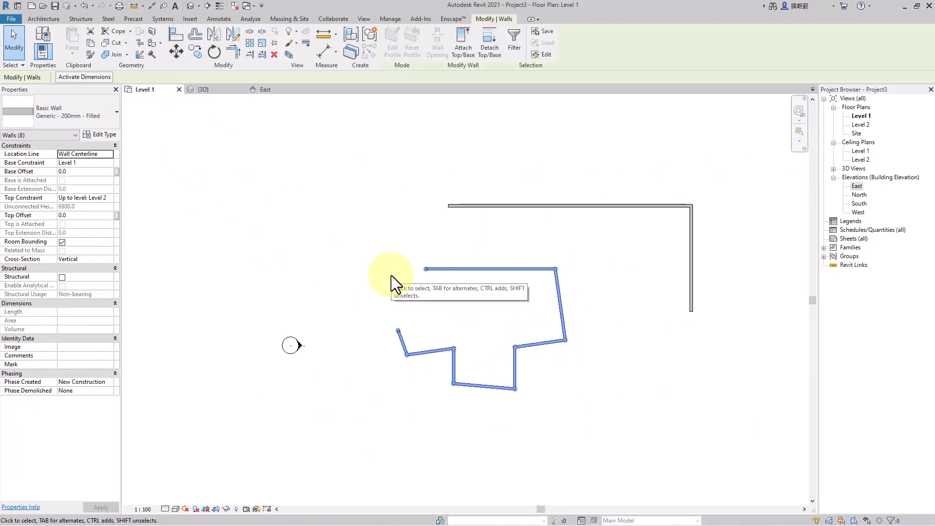
middle_click_drag(537, 342, 479, 333)
key("Escape")
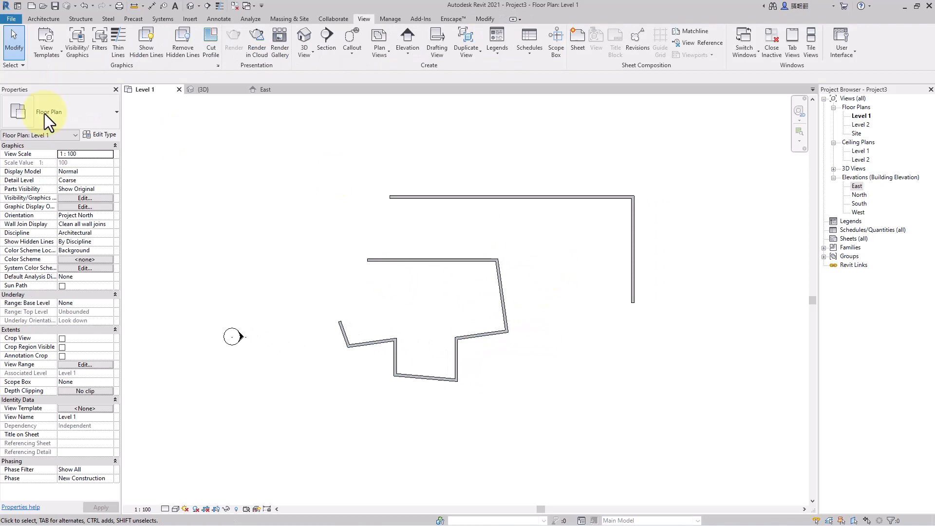
Draw a horizontal wall about 4660 mm long beside the irregular chain, with the location line set to Wall Centerline.
left_click(30, 18)
left_click(38, 38)
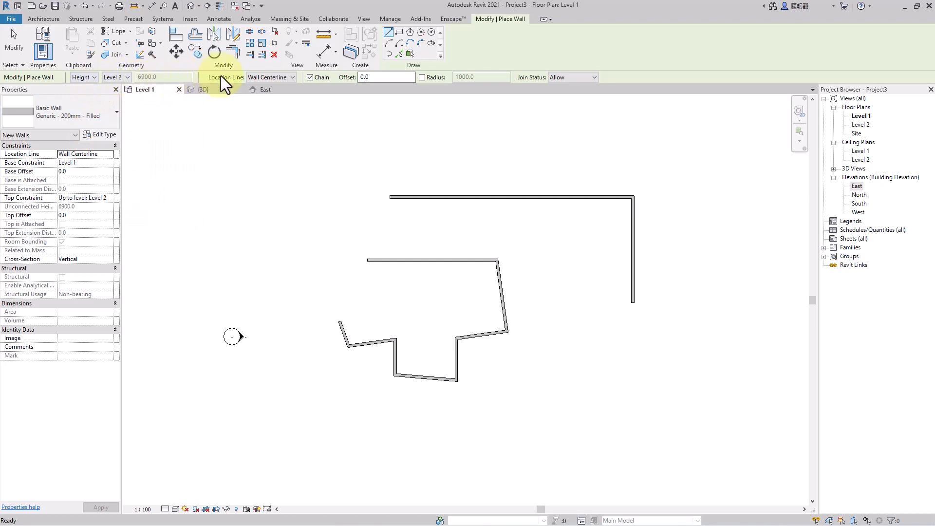
left_click(291, 77)
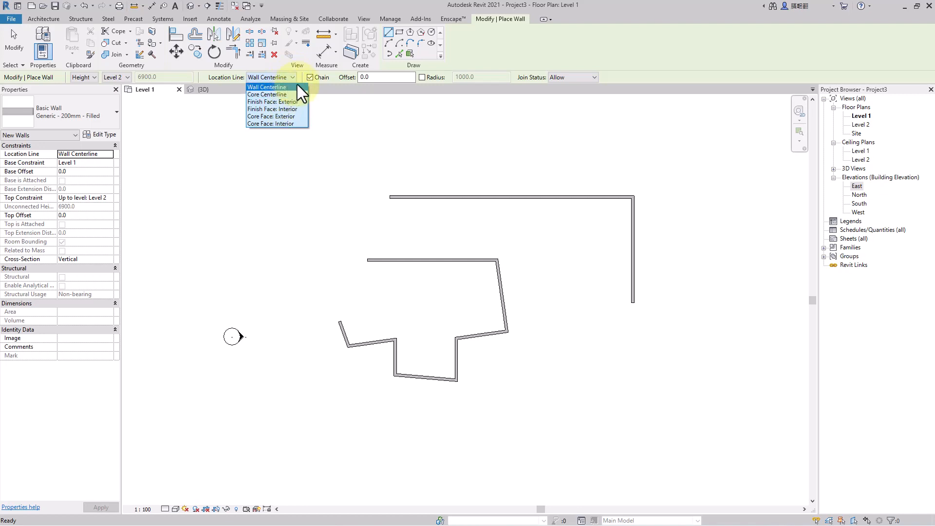
left_click(290, 87)
scroll(439, 268, "up", 4)
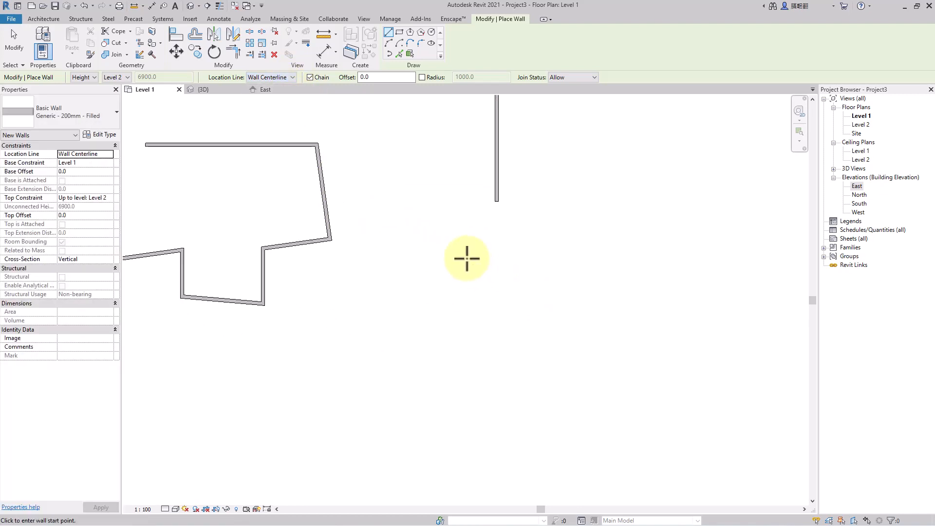
left_click(442, 265)
scroll(607, 261, "up", 5)
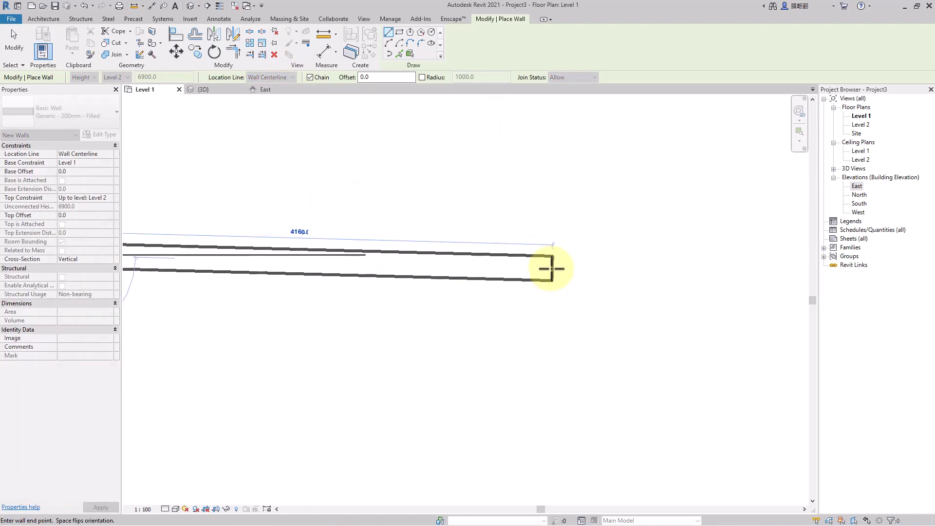
scroll(582, 245, "down", 3)
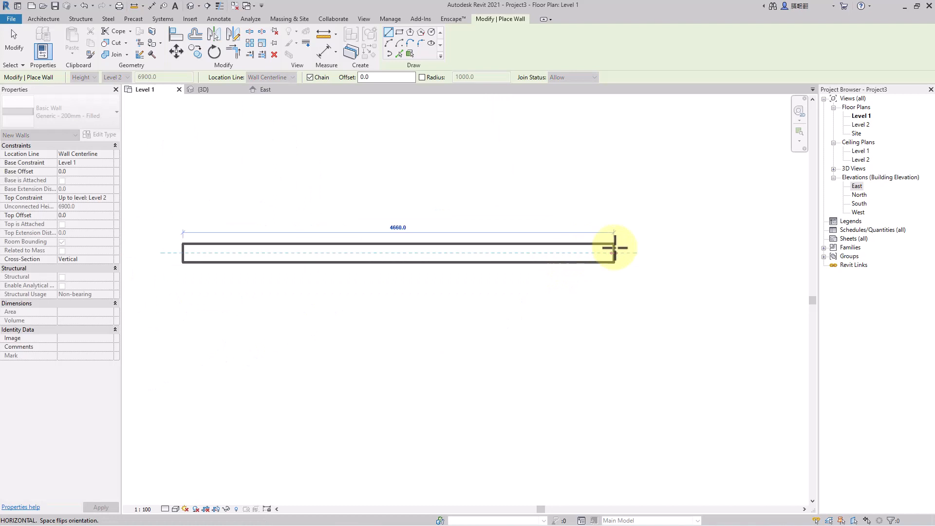
left_click(661, 242)
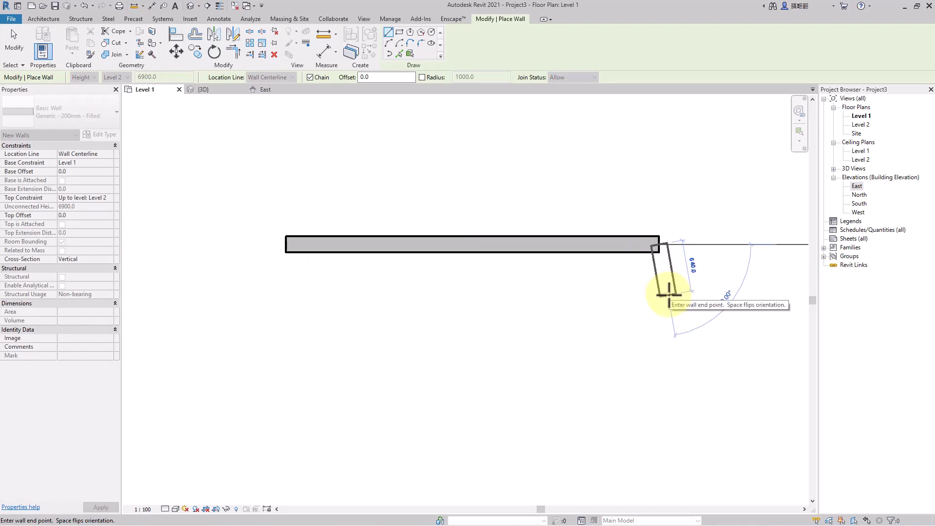
key("Escape")
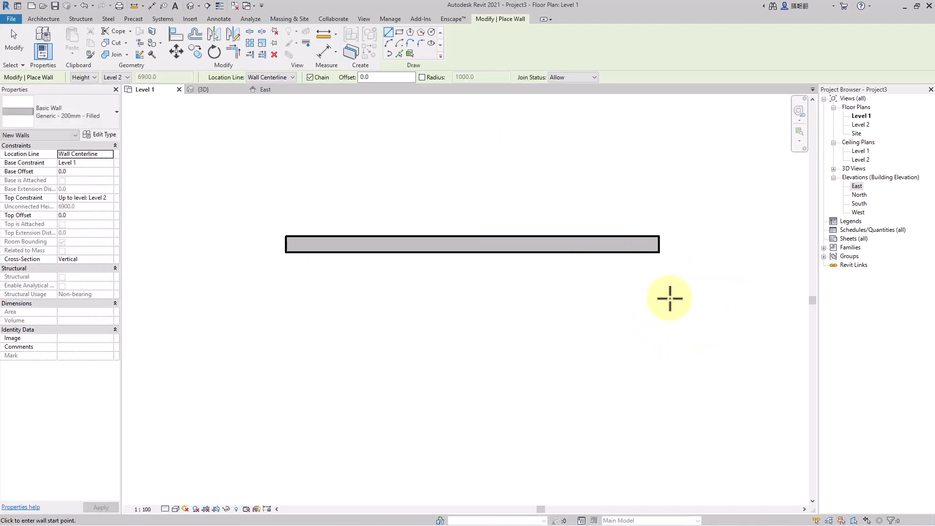
Continue from the new wall's free end with a vertical wall downward and a slightly sloping wall running back beneath the horizontal one.
left_click(659, 245)
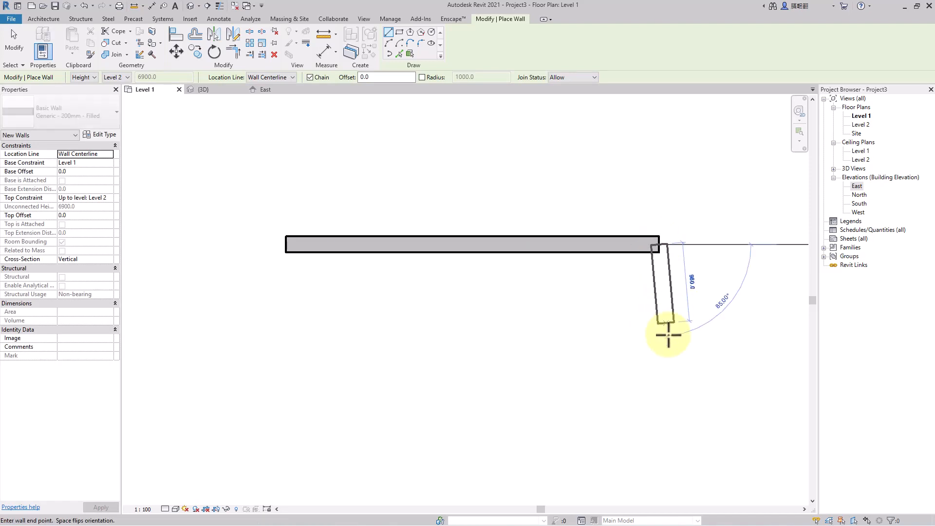
left_click(660, 436)
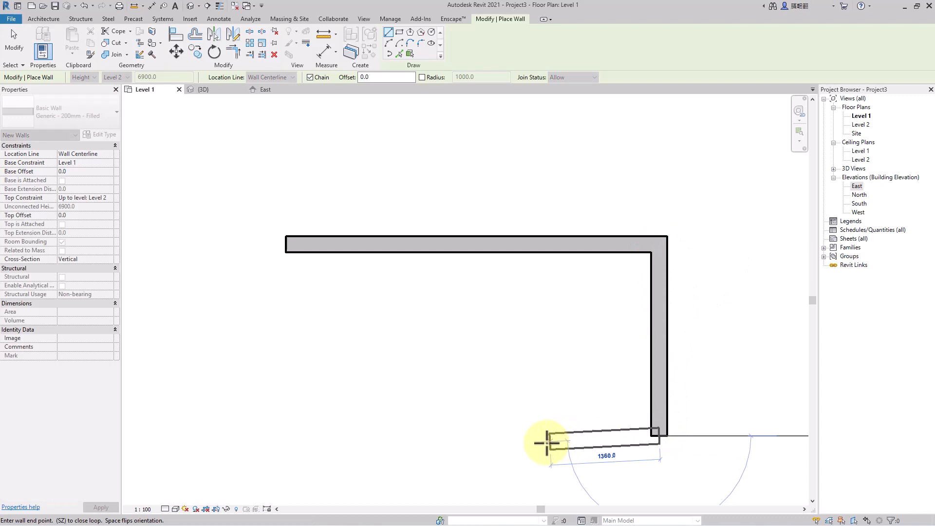
left_click(497, 442)
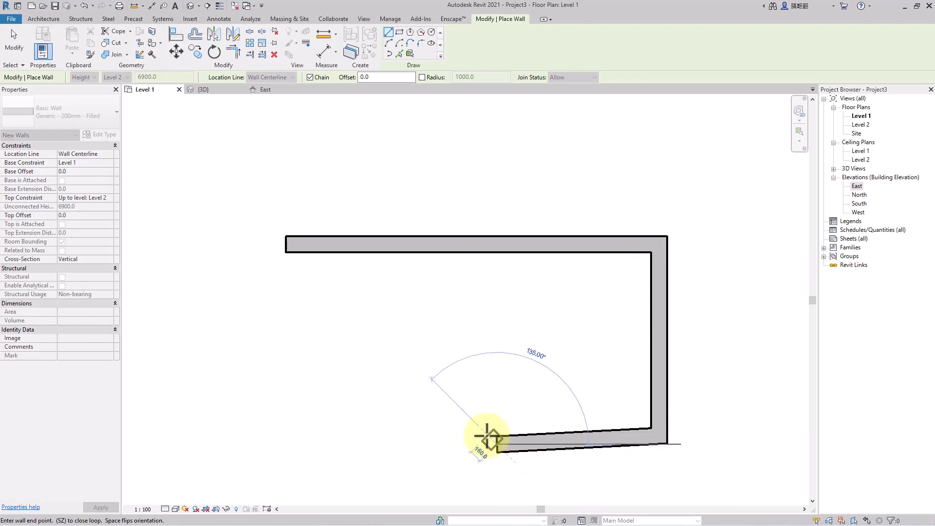
key("Escape")
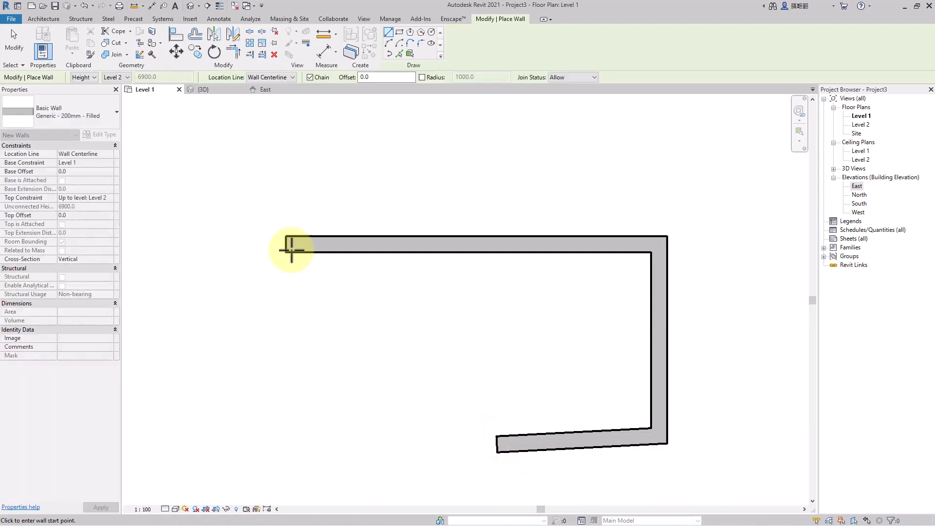
left_click(279, 77)
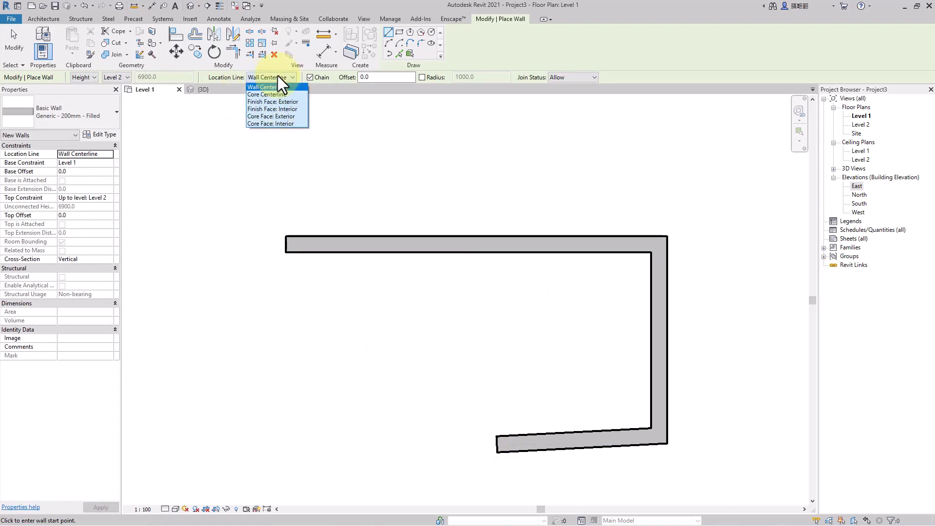
left_click(289, 103)
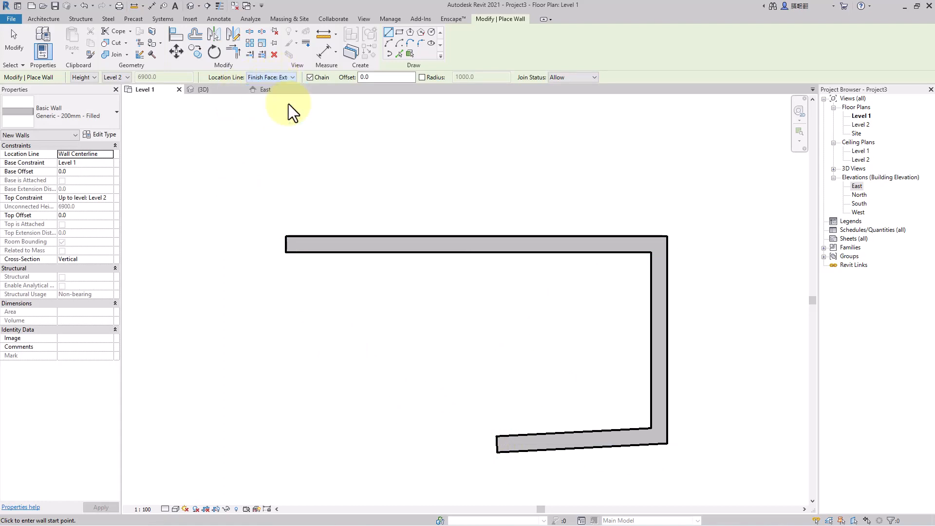
left_click(311, 337)
left_click(577, 340)
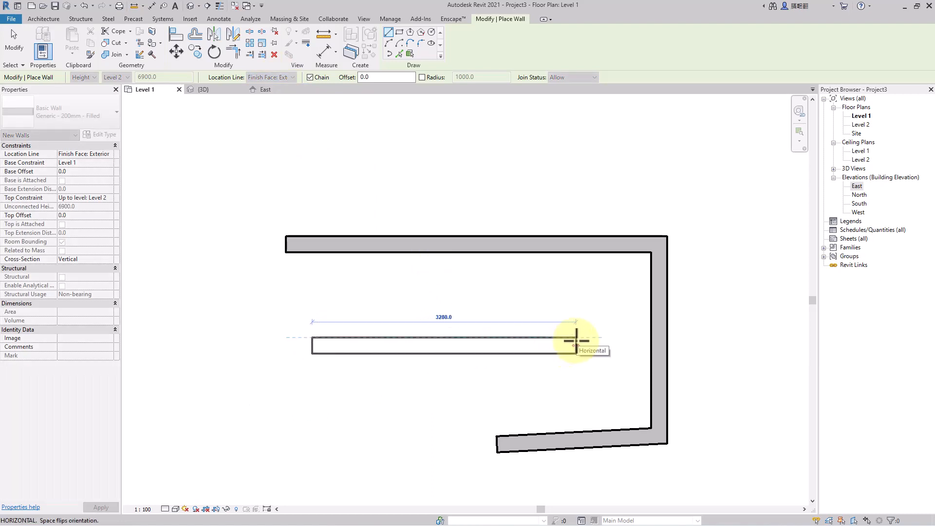
key("Escape")
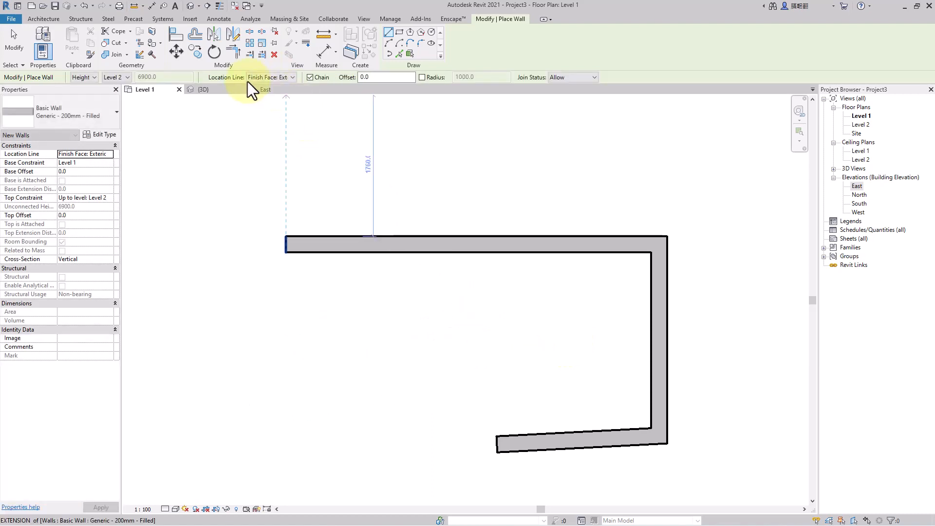
Set the location line to Finish Face: Interior and draw an open chain of five walls, starting horizontally inside the previous three walls.
left_click(282, 78)
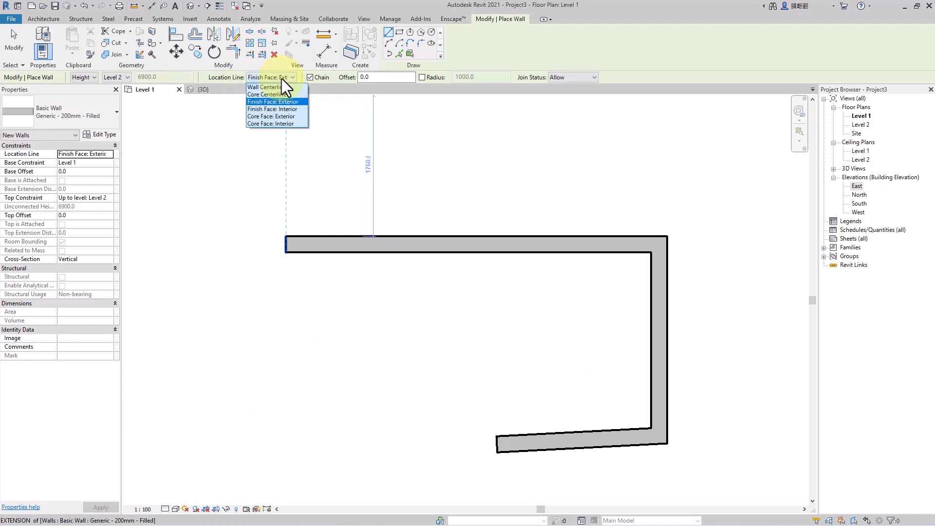
left_click(294, 109)
left_click(303, 317)
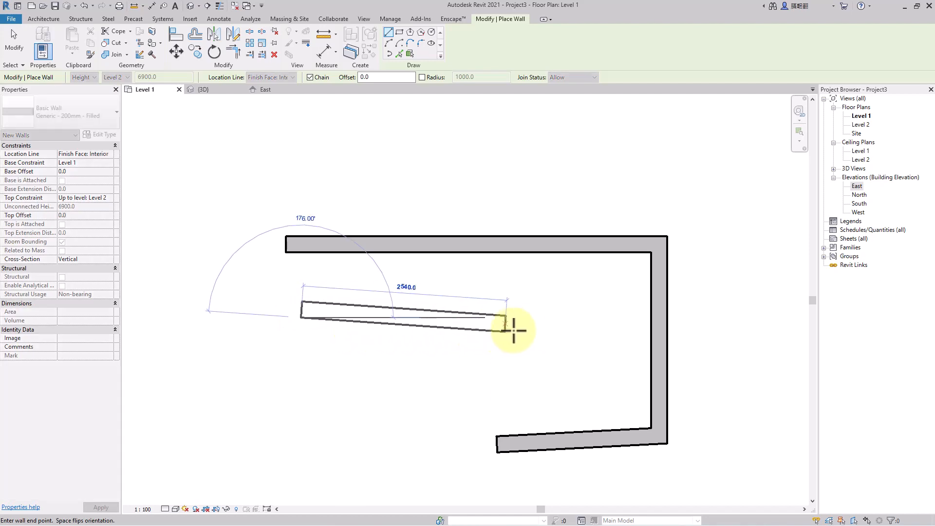
left_click(556, 318)
middle_click_drag(560, 386, 610, 302)
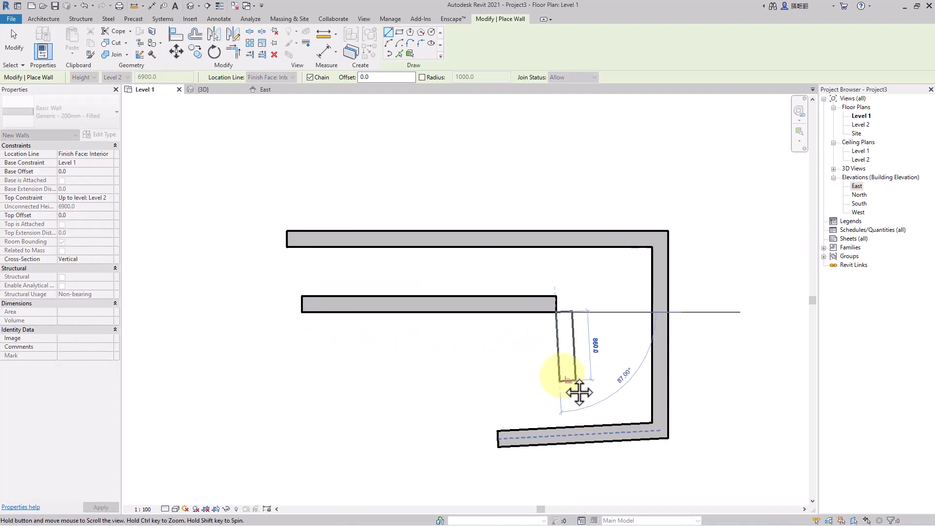
left_click(599, 329)
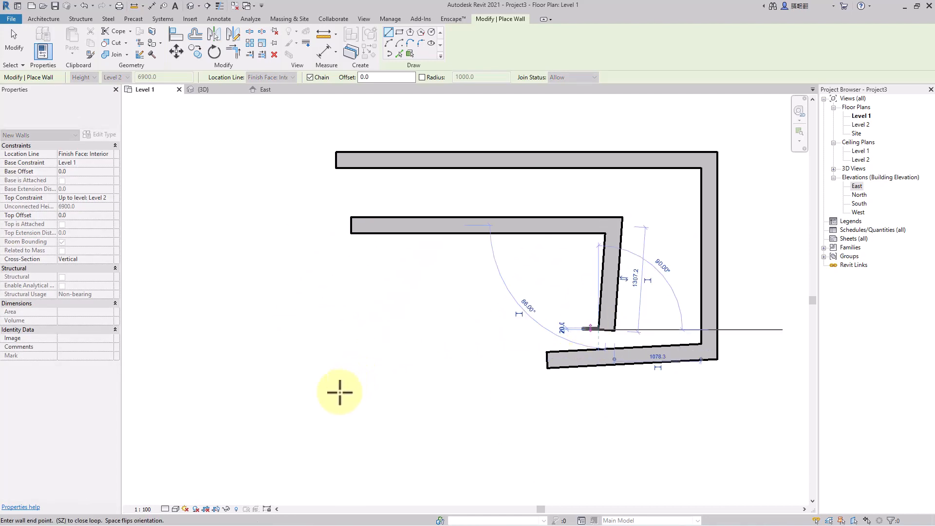
left_click(324, 365)
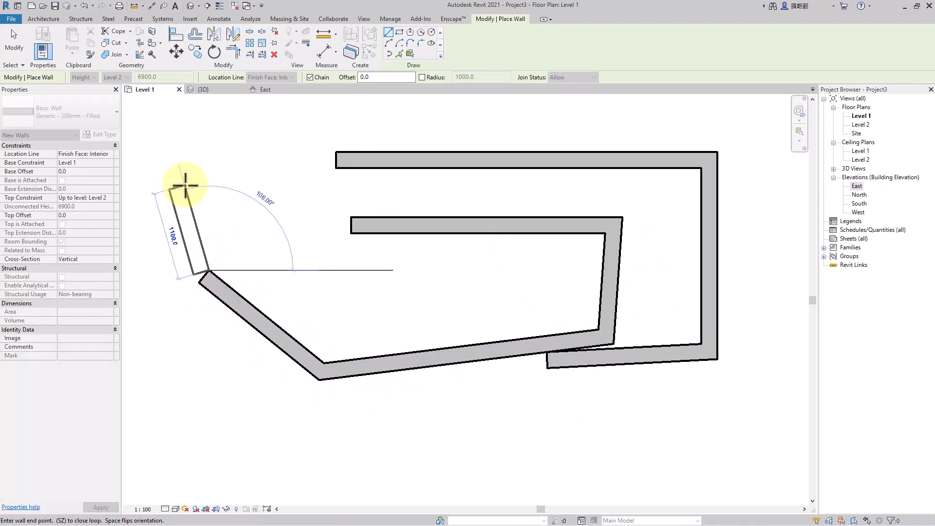
left_click(185, 185)
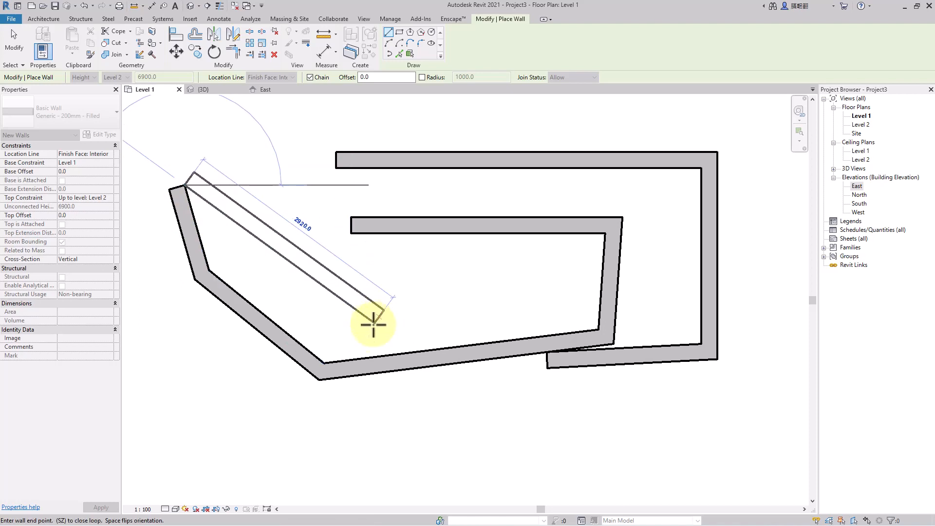
key("Escape")
Choose the stacked wall type Exterior - Brick Over Block w Metal Stud for new walls.
left_click(282, 79)
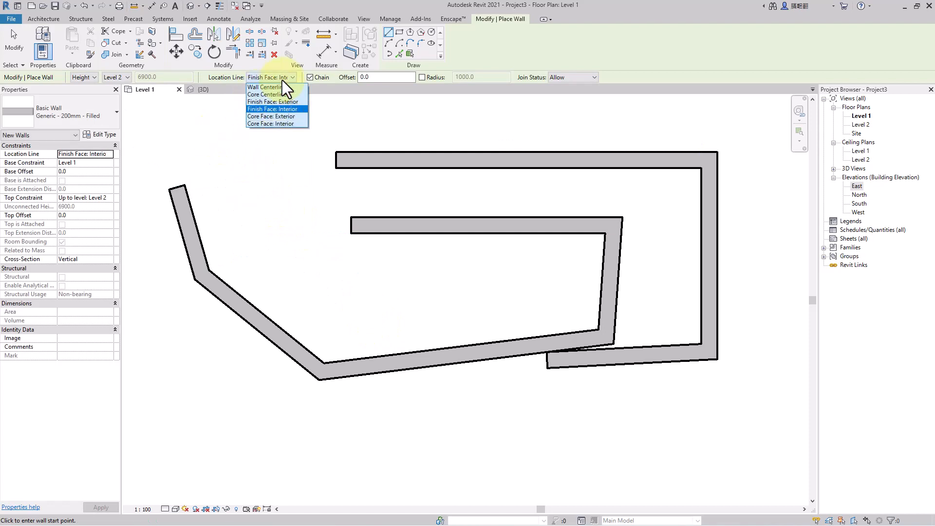
left_click(77, 117)
left_click(95, 116)
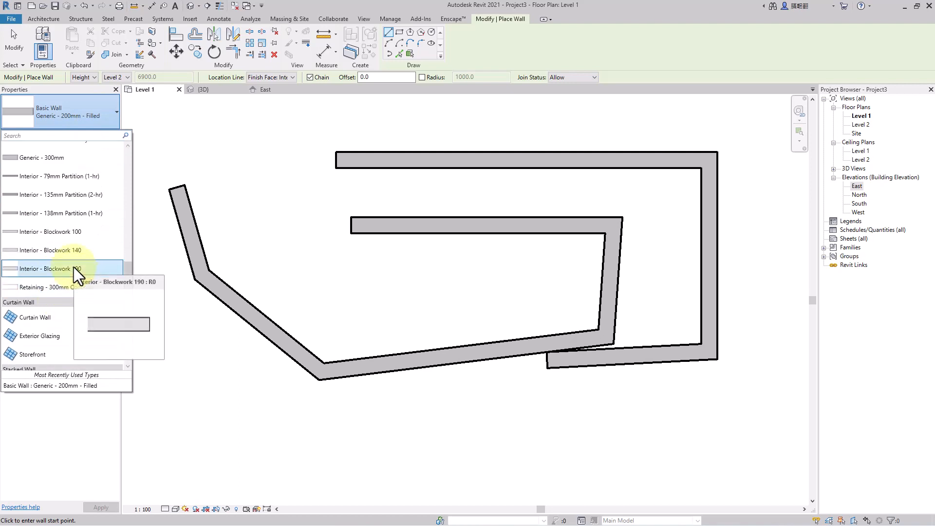
scroll(81, 203, "down", 1)
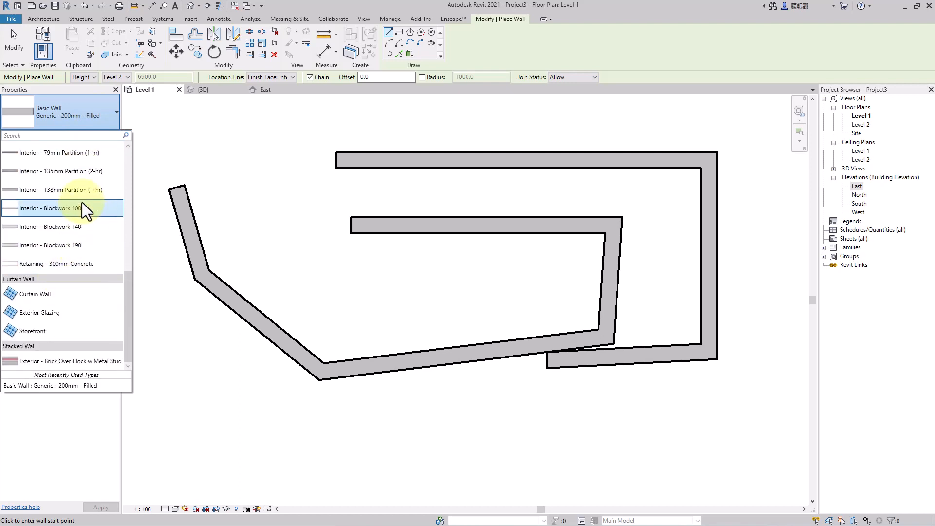
left_click(94, 360)
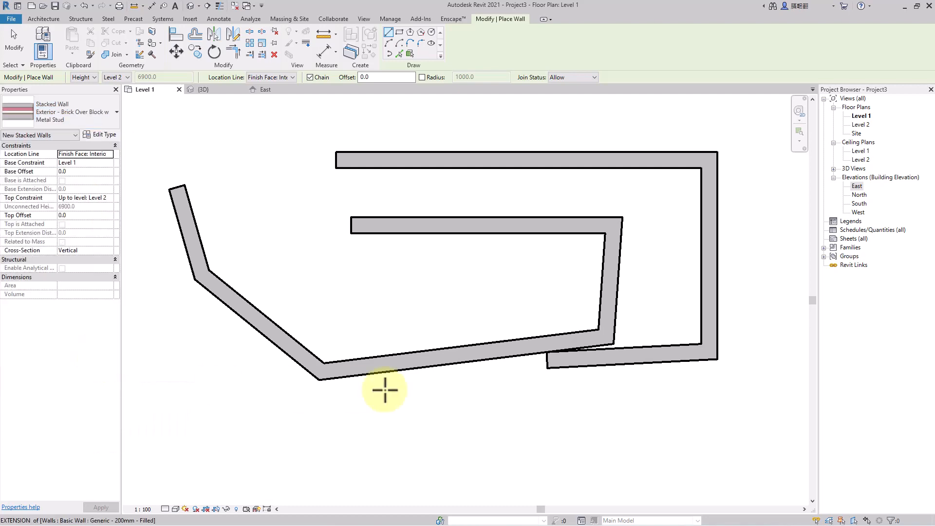
Draw an open chain of four stacked walls below the existing ones, beginning with a horizontal segment about 3900 mm long.
scroll(445, 348, "down", 2)
middle_click_drag(445, 349, 342, 281)
left_click(342, 281)
left_click(578, 281)
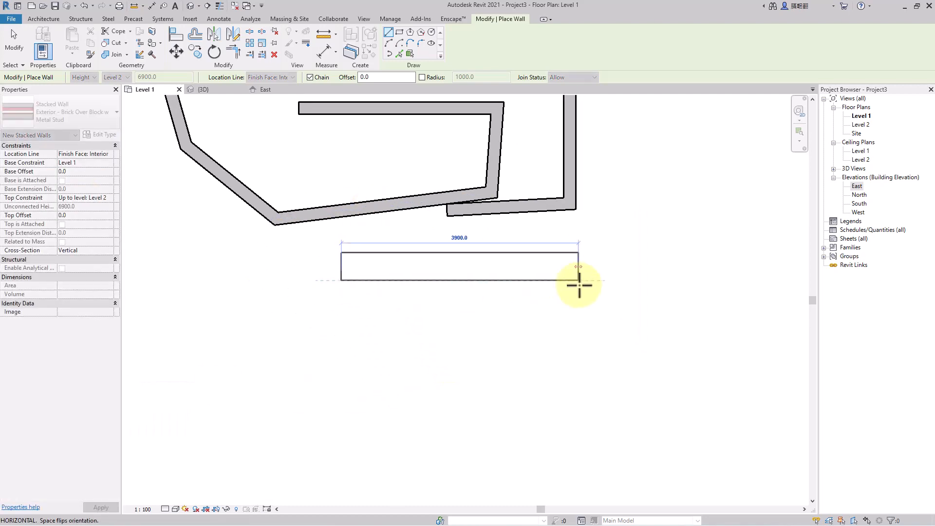
left_click(572, 376)
scroll(458, 424, "down", 1)
middle_click_drag(460, 424, 549, 278)
left_click(349, 405)
left_click(263, 333)
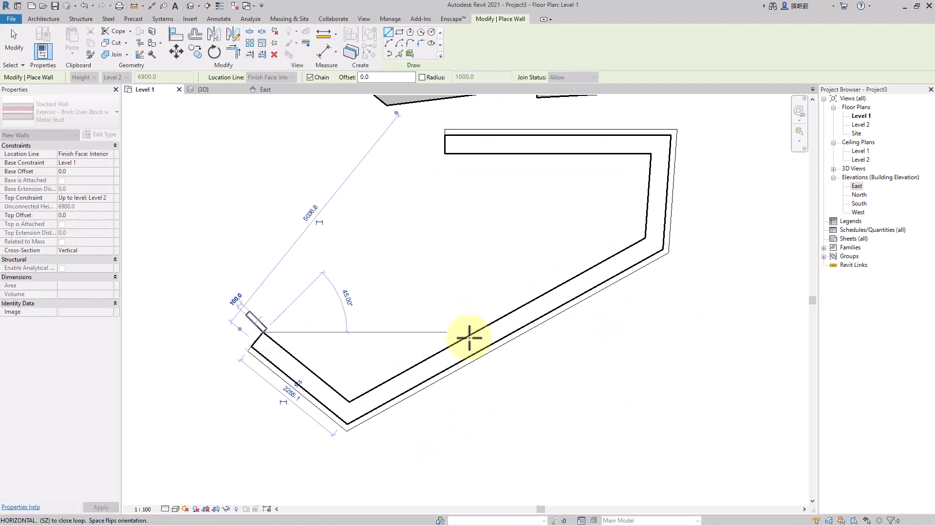
key("Escape")
Set the floor plan's detail level to Medium, compare it with Fine, return to Medium and inspect the stacked walls' layers.
middle_click_drag(523, 252, 519, 296)
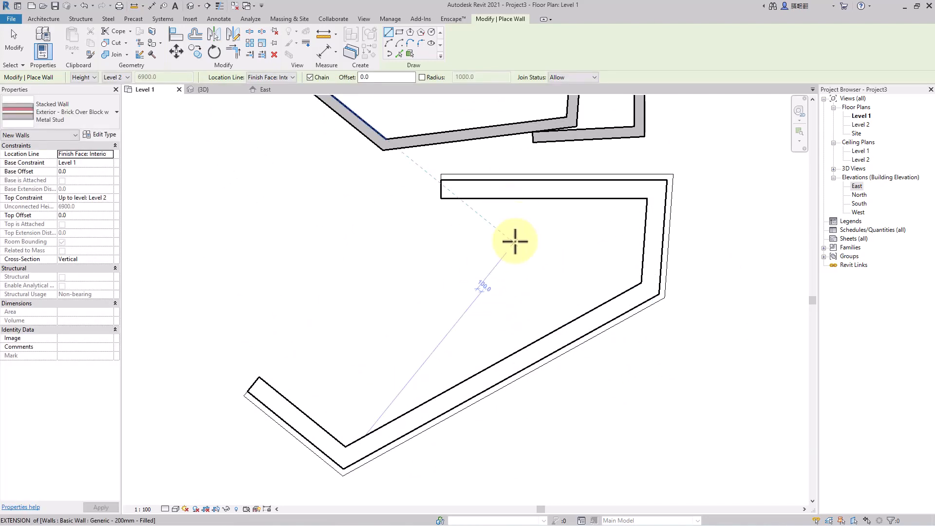
scroll(591, 189, "up", 1)
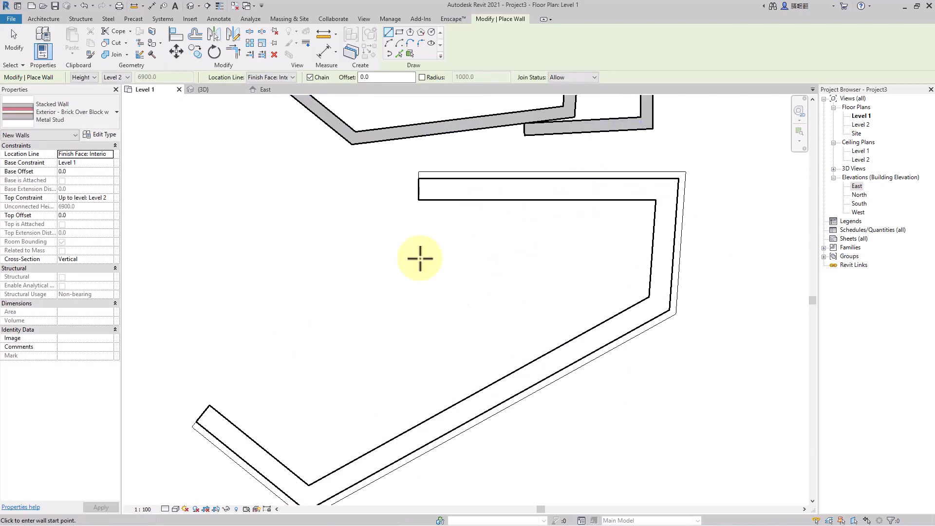
left_click(166, 508)
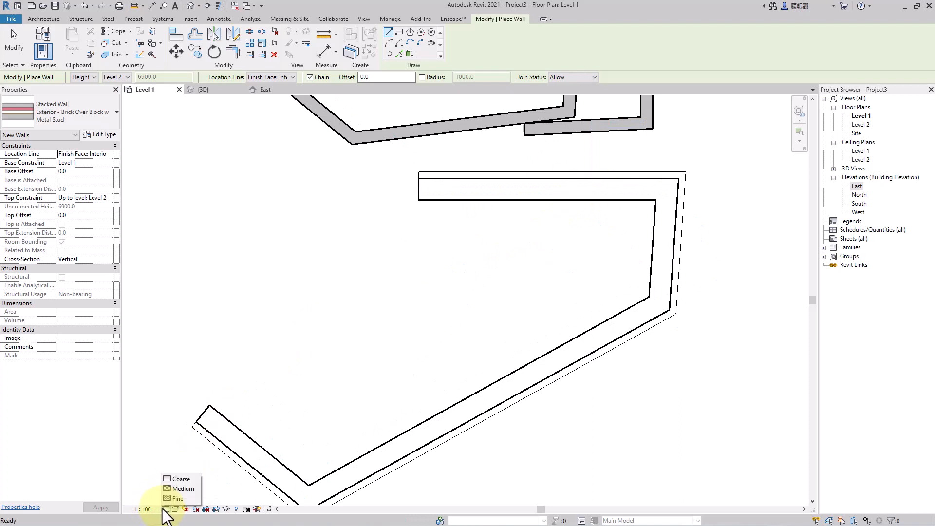
left_click(189, 492)
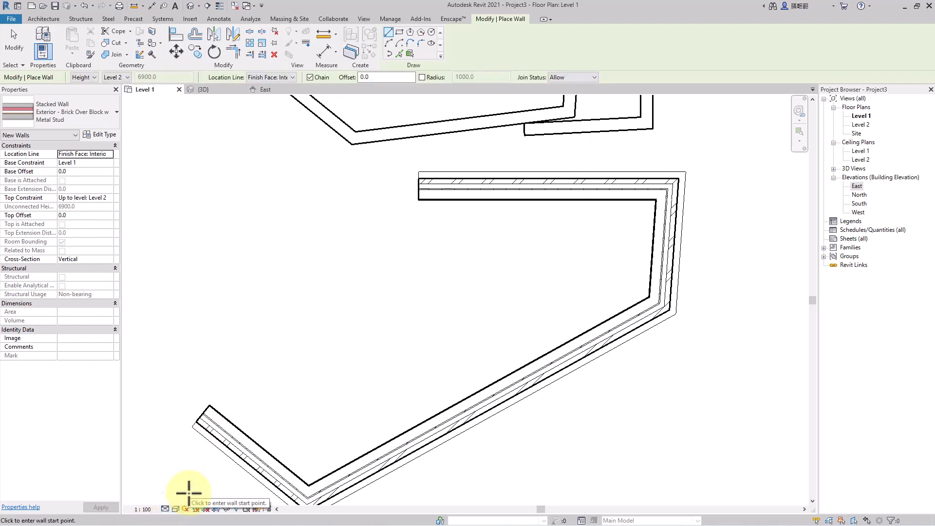
left_click(165, 509)
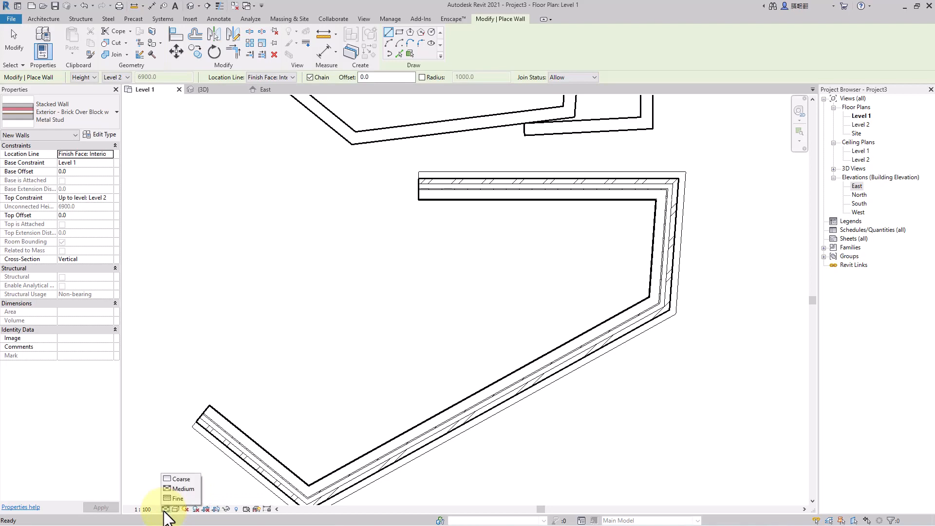
left_click(181, 498)
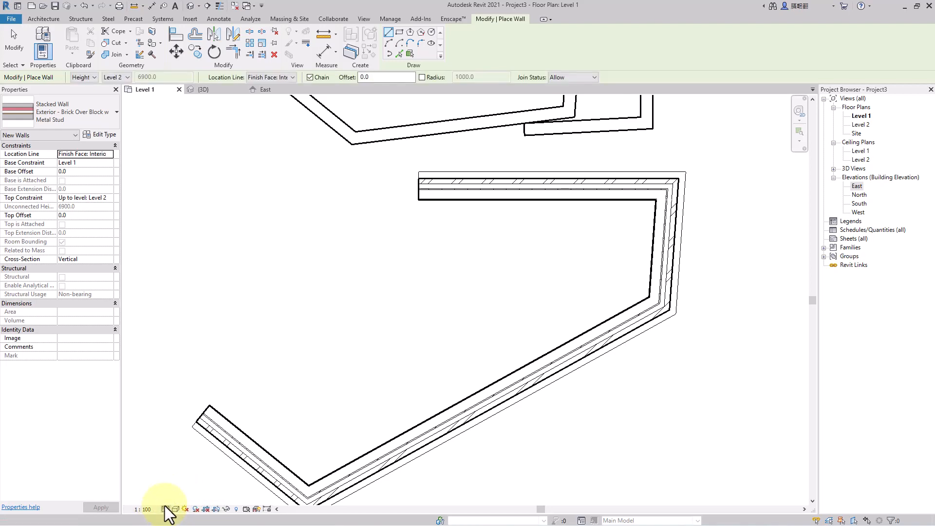
left_click(183, 489)
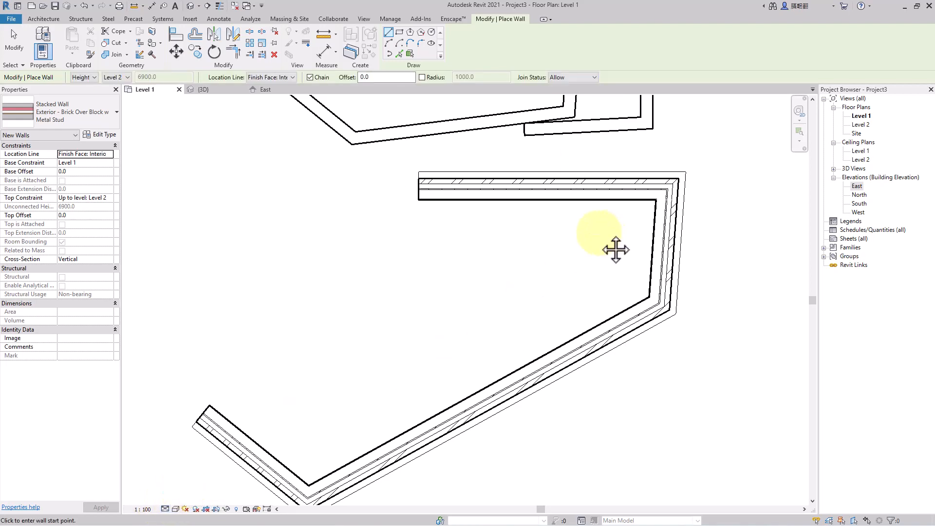
scroll(653, 200, "up", 3)
scroll(563, 246, "down", 2)
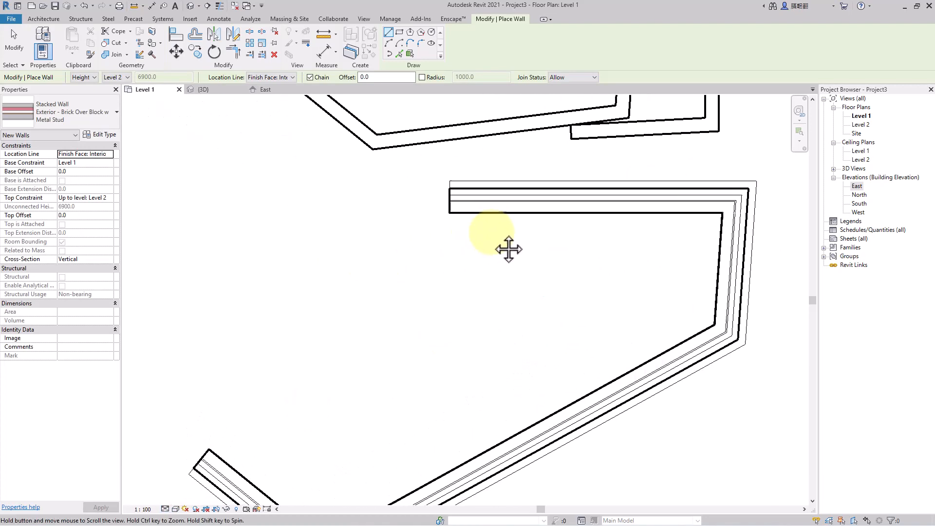
Set the location line to Core Centerline and draw an open chain of two stacked walls beside the existing stacked chain.
scroll(475, 198, "up", 4)
scroll(442, 208, "up", 2)
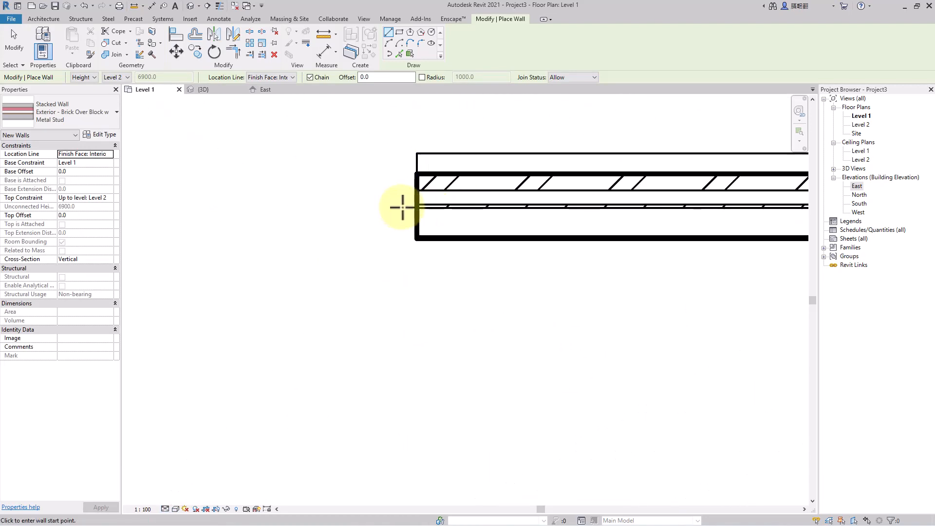
scroll(376, 219, "down", 5)
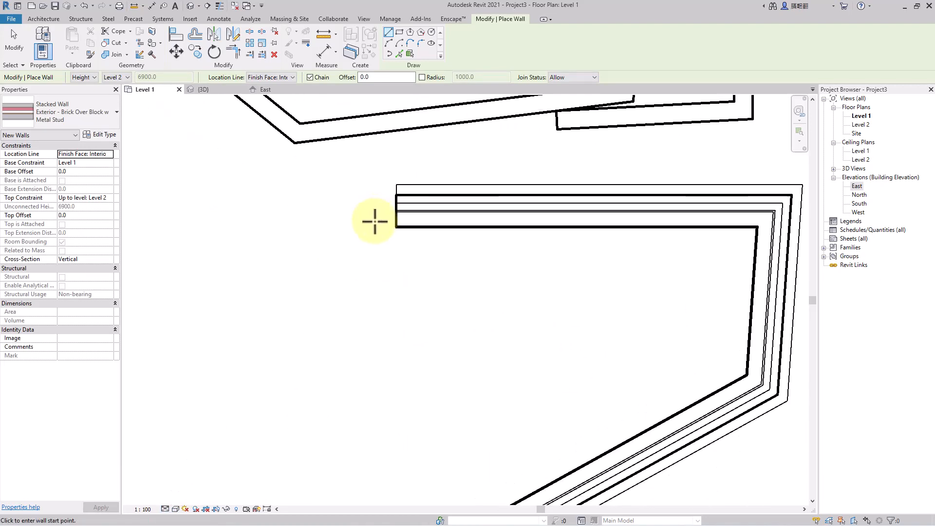
left_click(282, 77)
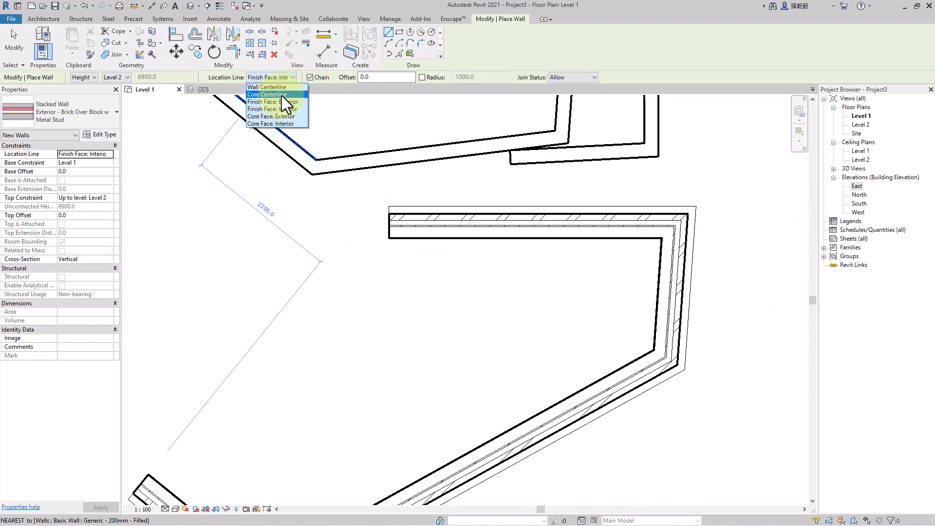
left_click(282, 96)
left_click(437, 306)
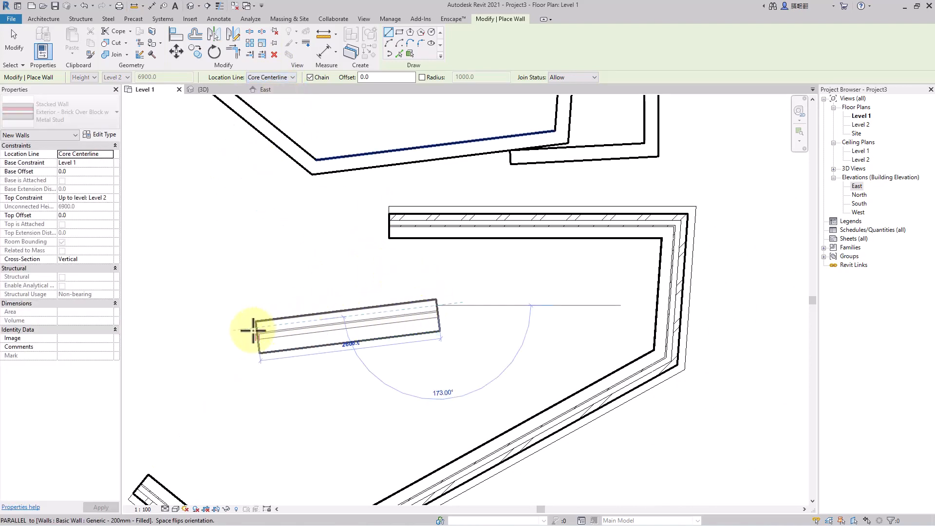
left_click(210, 333)
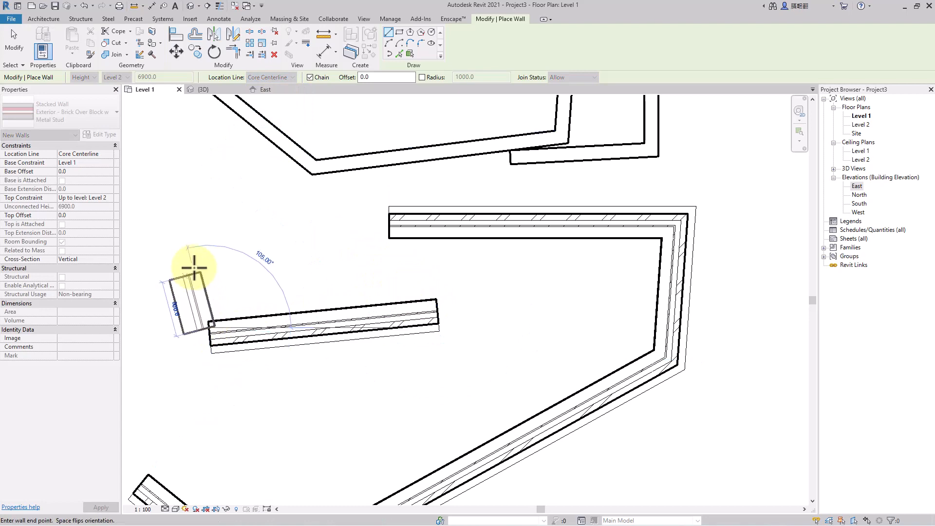
left_click(178, 220)
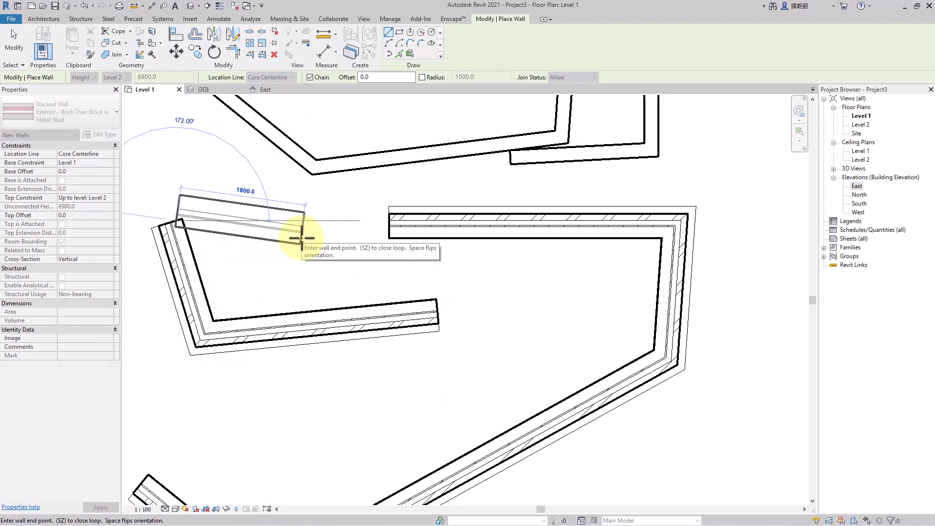
middle_click_drag(357, 287, 484, 264)
key("Escape")
middle_click_drag(325, 247, 397, 302)
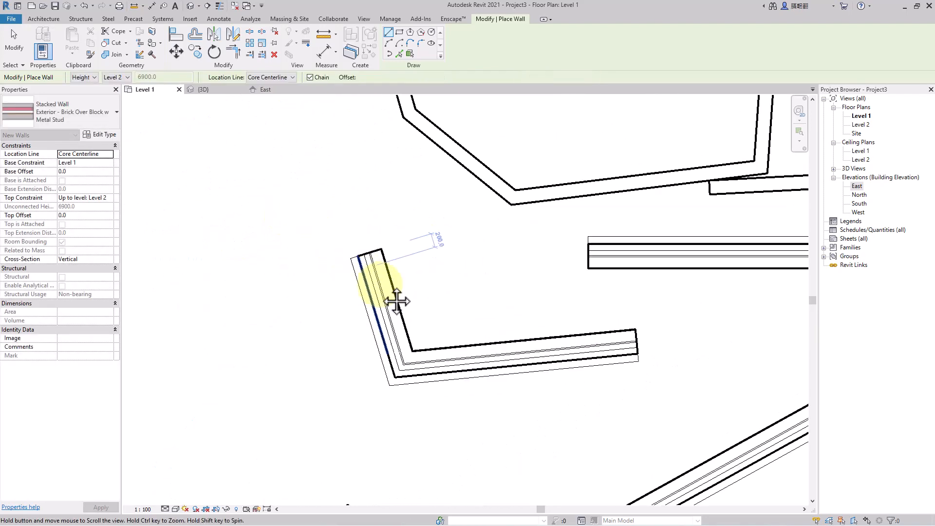
Add a third stacked wall continuing diagonally upward from the free upper end of the short two-wall chain.
left_click(388, 270)
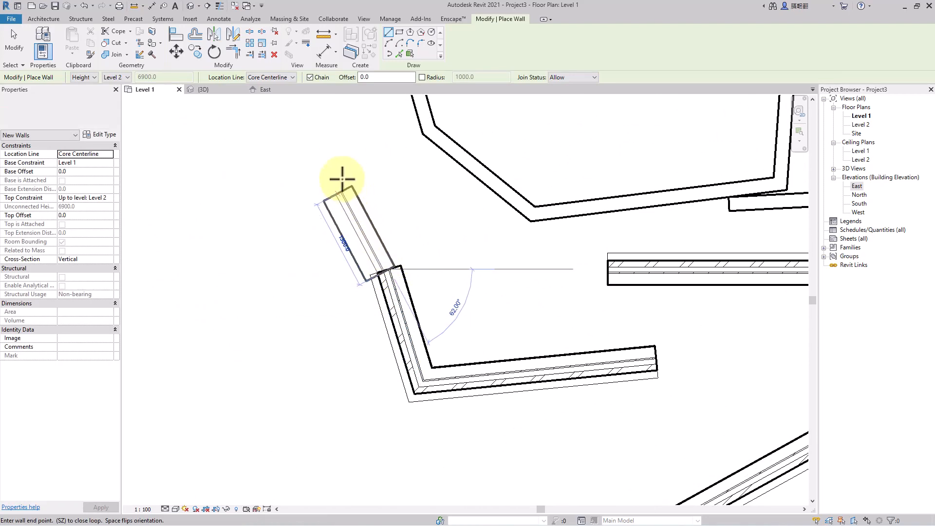
left_click(328, 143)
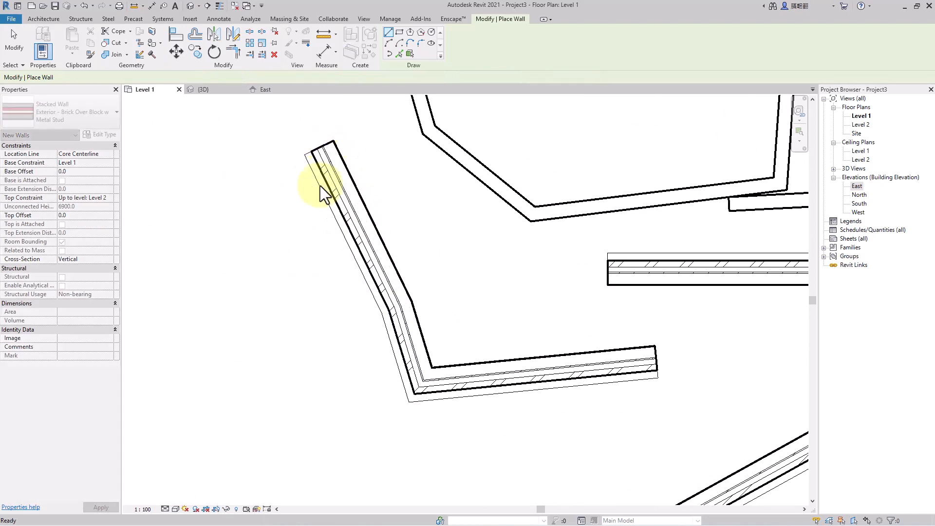
key("Escape")
Choose the basic wall type Generic - 200mm for new walls, with chained placement enabled.
middle_click_drag(474, 378, 365, 282)
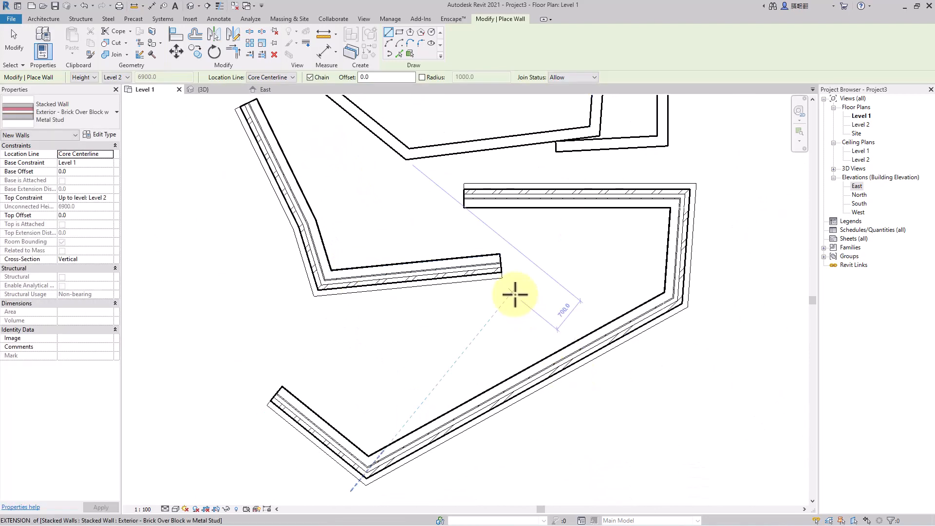
scroll(538, 315, "down", 1)
middle_click_drag(538, 315, 455, 375)
middle_click_drag(672, 254, 568, 273)
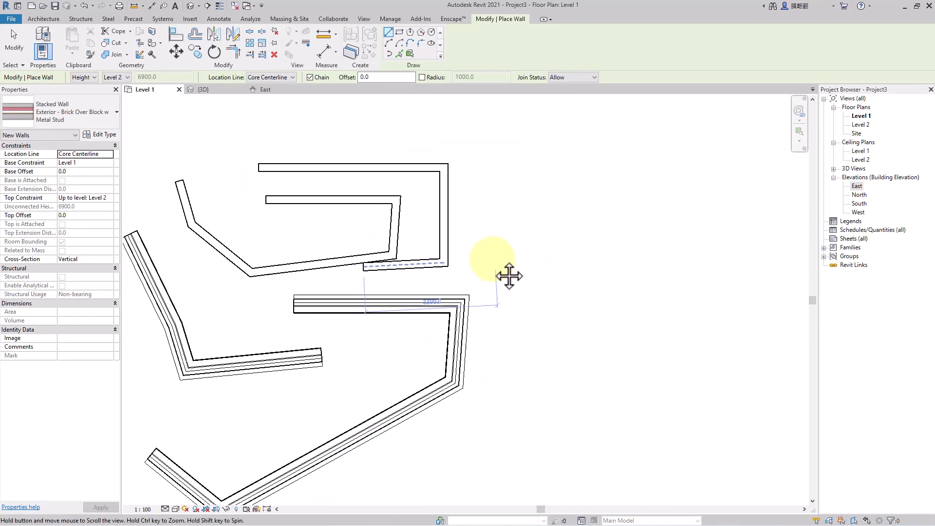
left_click(93, 113)
scroll(81, 205, "up", 3)
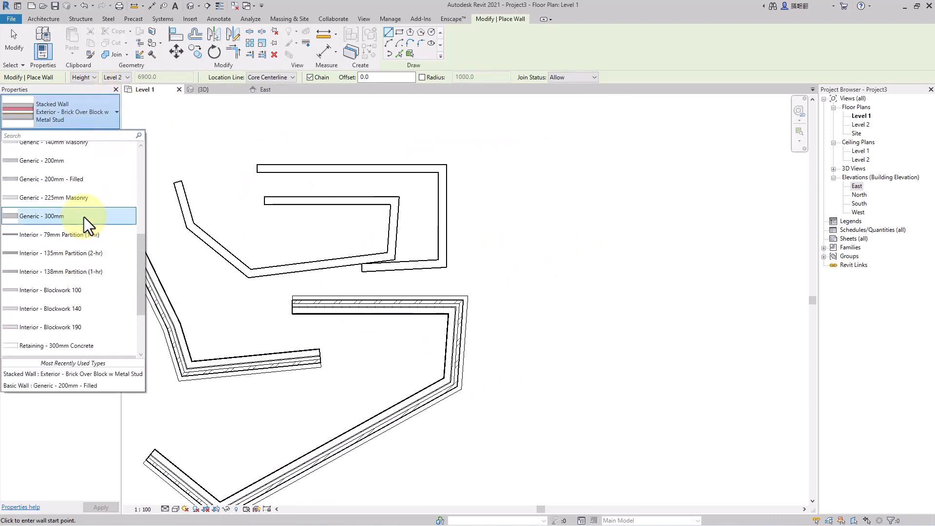
left_click(81, 181)
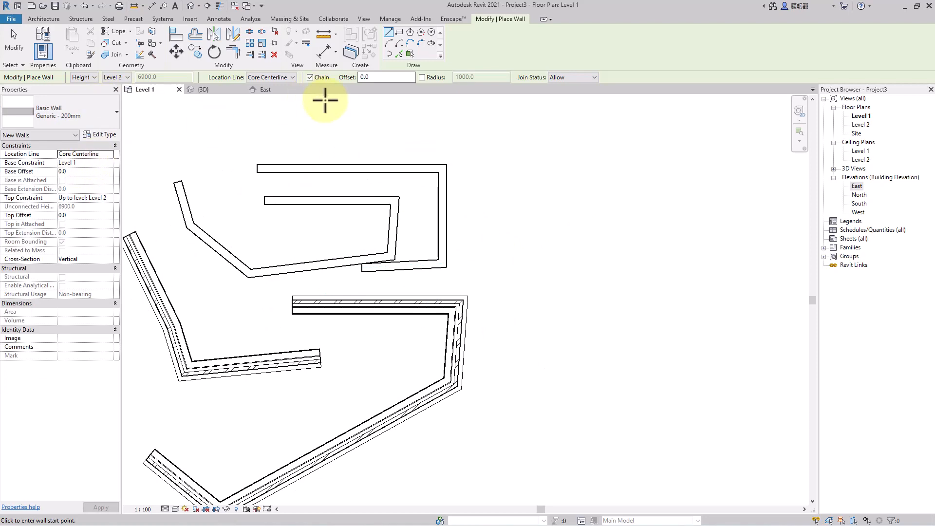
left_click(310, 77)
Draw an open chain of five Generic - 200mm walls in the empty area right of the others, beginning with a sloped segment about 3600 mm long.
middle_click_drag(633, 225, 484, 265)
left_click(426, 193)
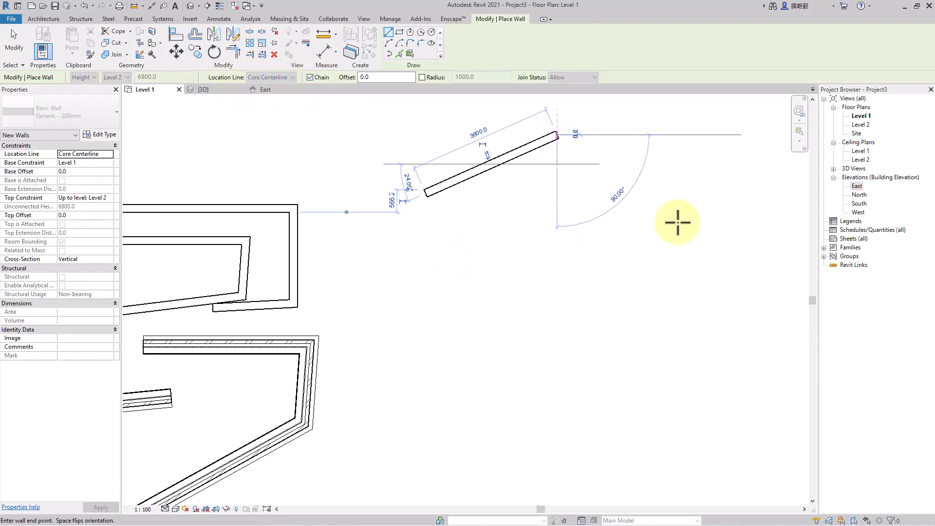
left_click(677, 222)
left_click(700, 286)
left_click(663, 391)
left_click(539, 399)
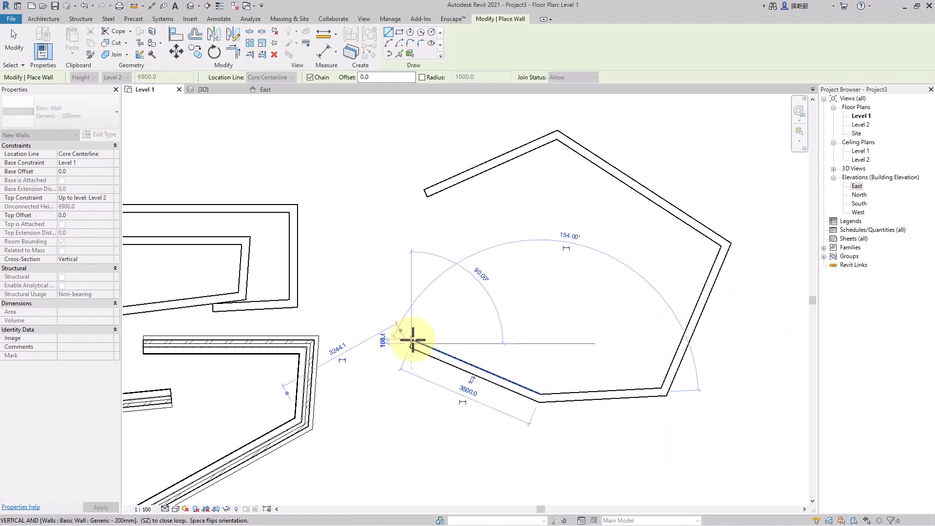
left_click(412, 340)
key("Escape")
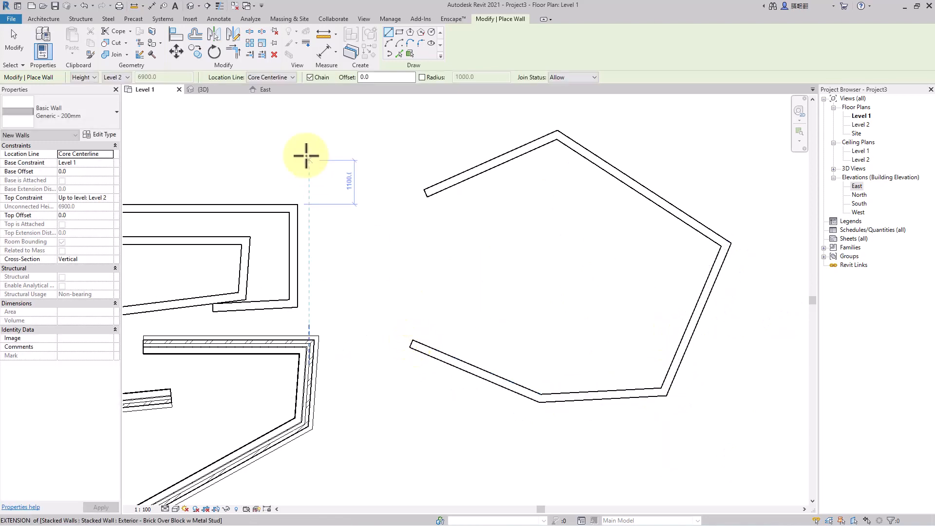
Set the wall offset to 500 and start a wall at the free lower-left end of the five-wall chain.
middle_click_drag(521, 229, 528, 135)
scroll(417, 304, "up", 1)
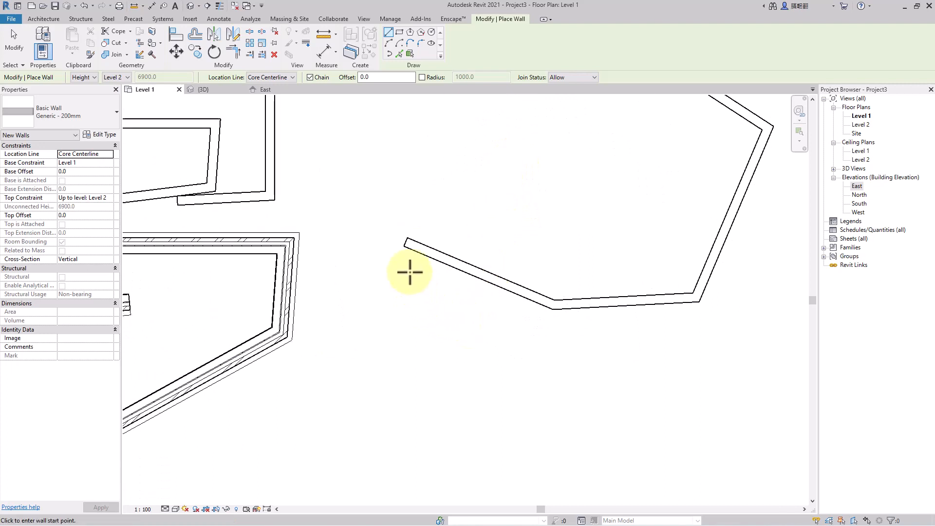
left_click(403, 249)
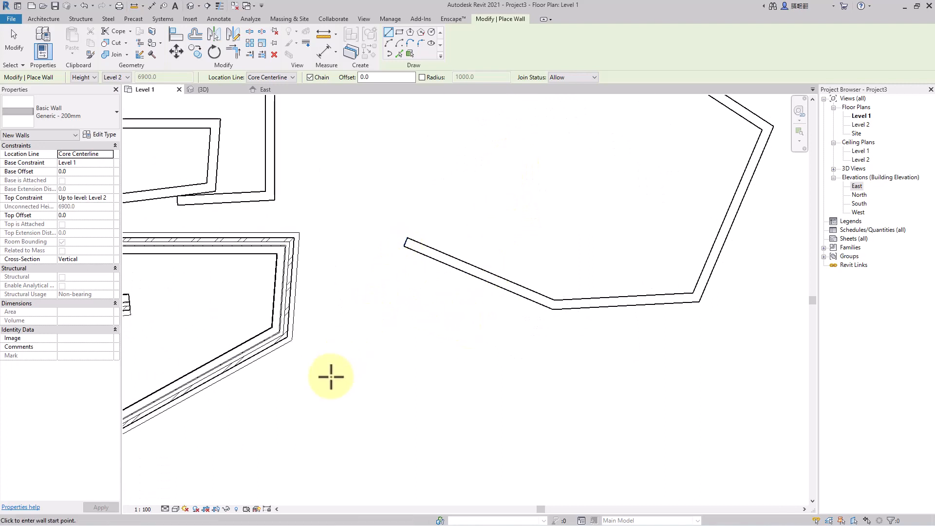
key("Escape")
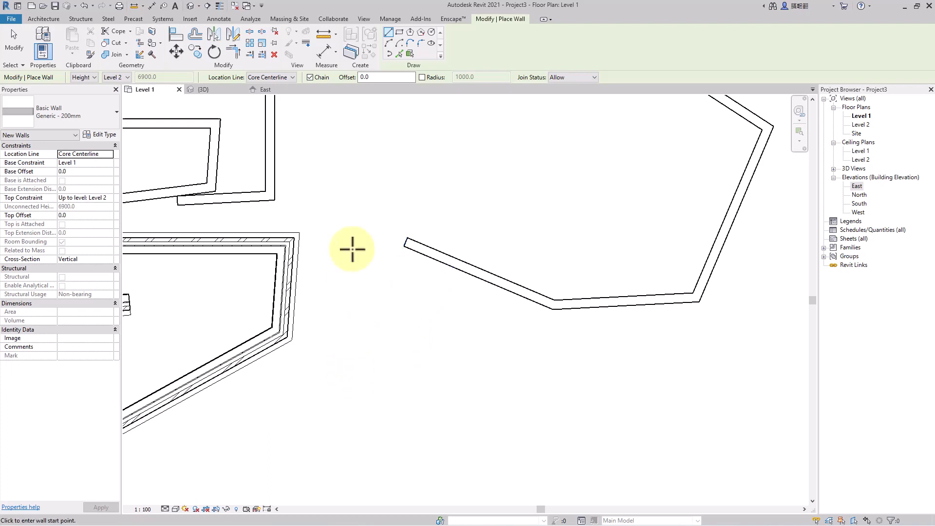
type("50")
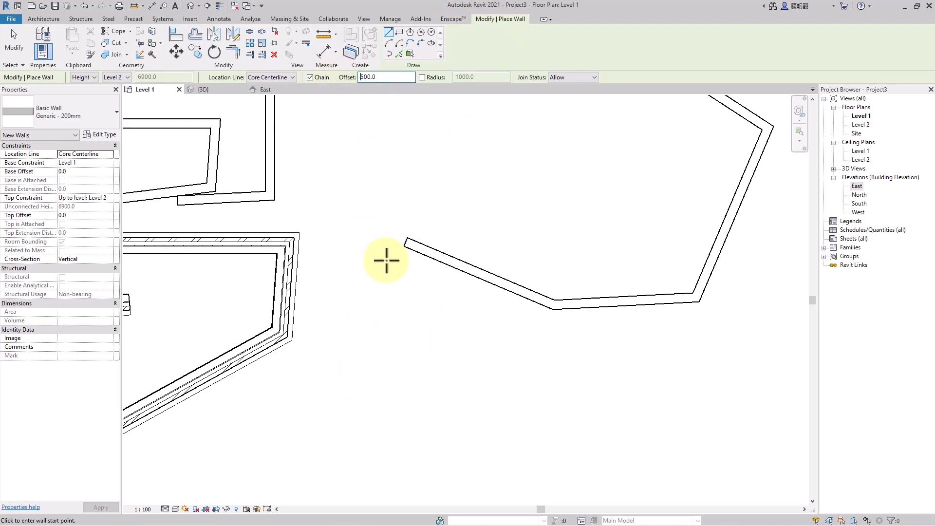
left_click(404, 244)
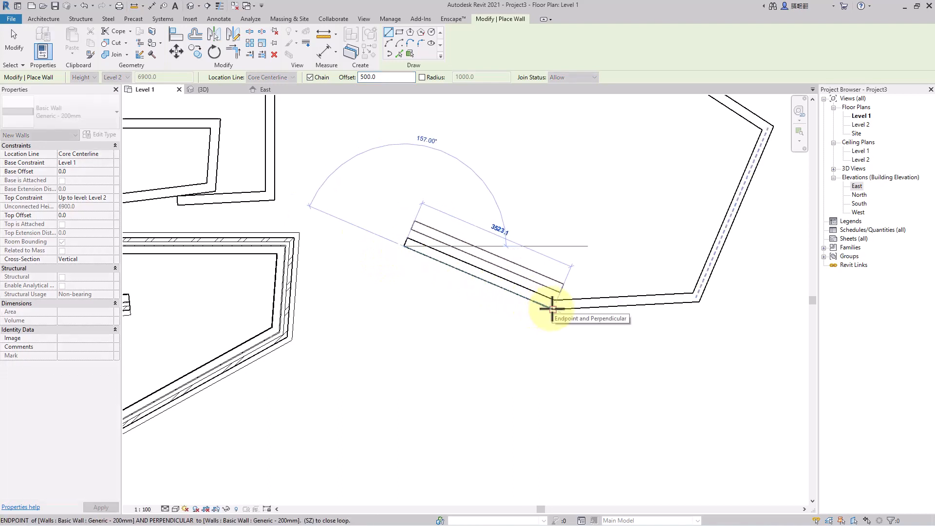
Try a 500 mm offset wall along the chain's lower-left segment, flipping its preview repeatedly between the two sides.
key("space")
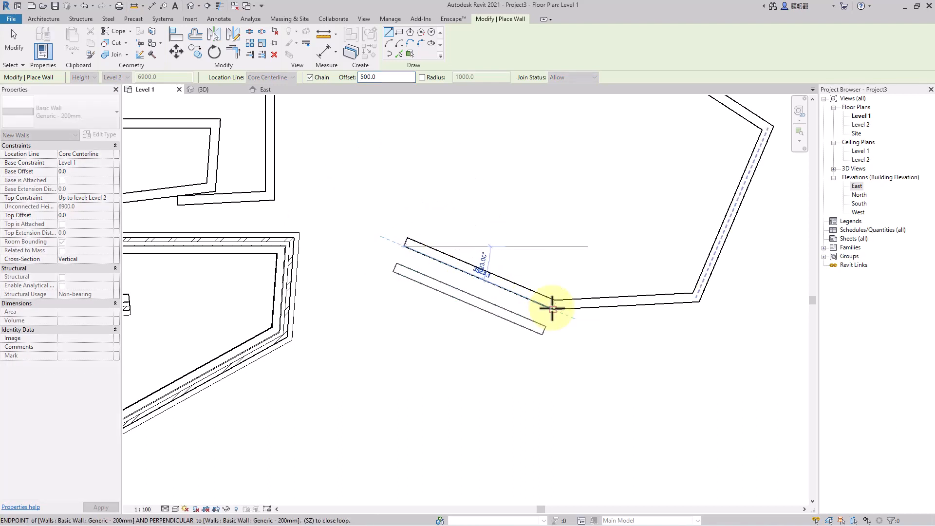
key("space")
key("space")
key("space")
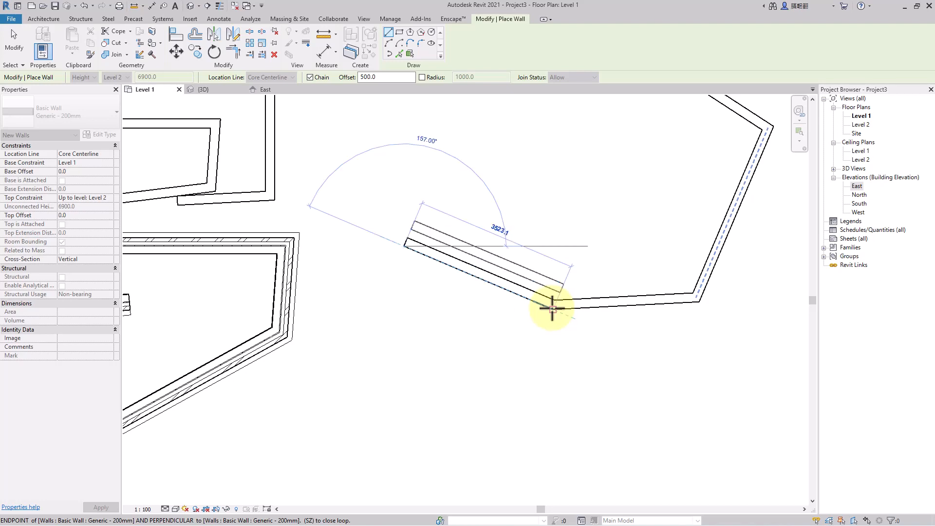
key("space")
key("space")
key("space")
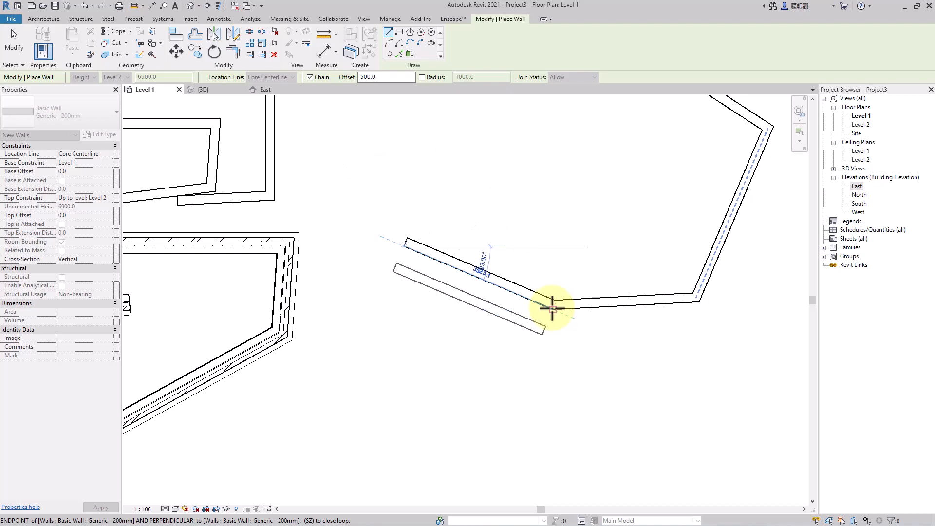
key("space")
key("space")
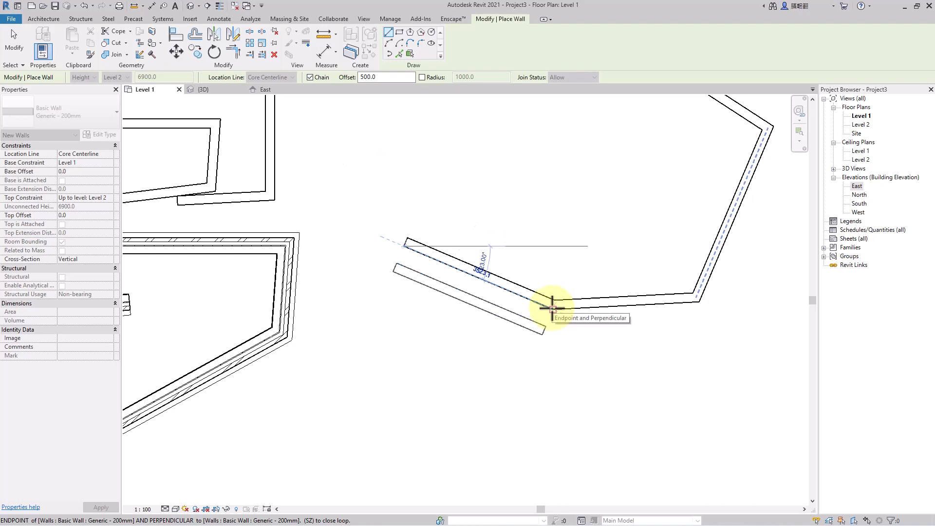
left_click(552, 308)
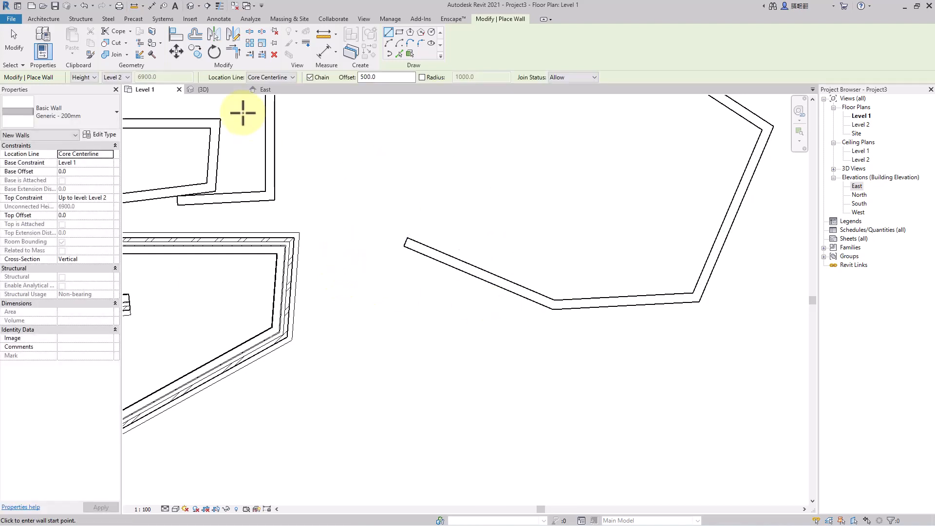
Set the location line to Finish Face: Interior and the offset to 3000, and draw a parallel wall by tracing the chain's lower-left segment.
left_click(273, 77)
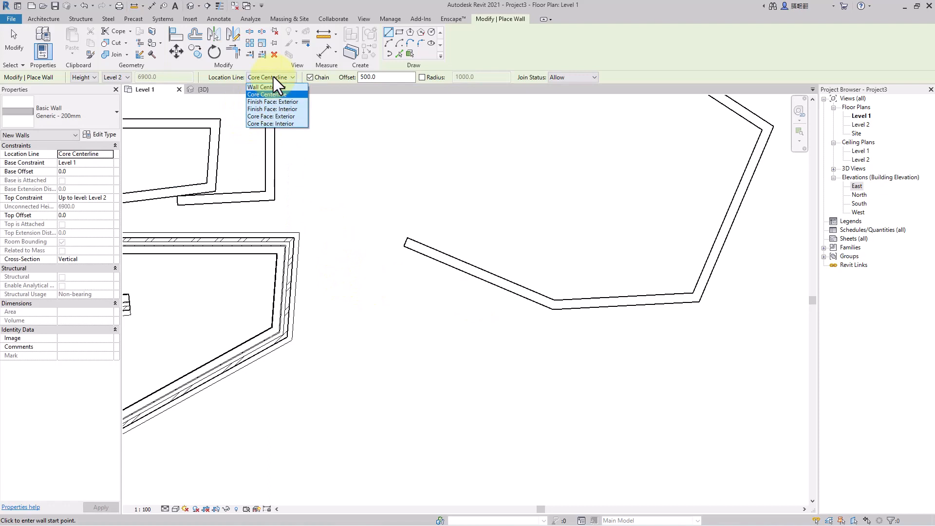
left_click(294, 109)
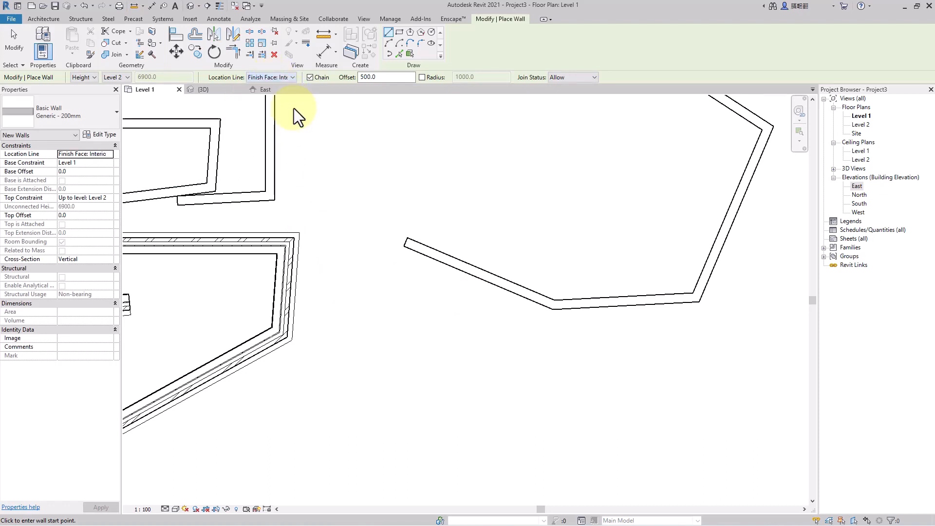
left_click(364, 77)
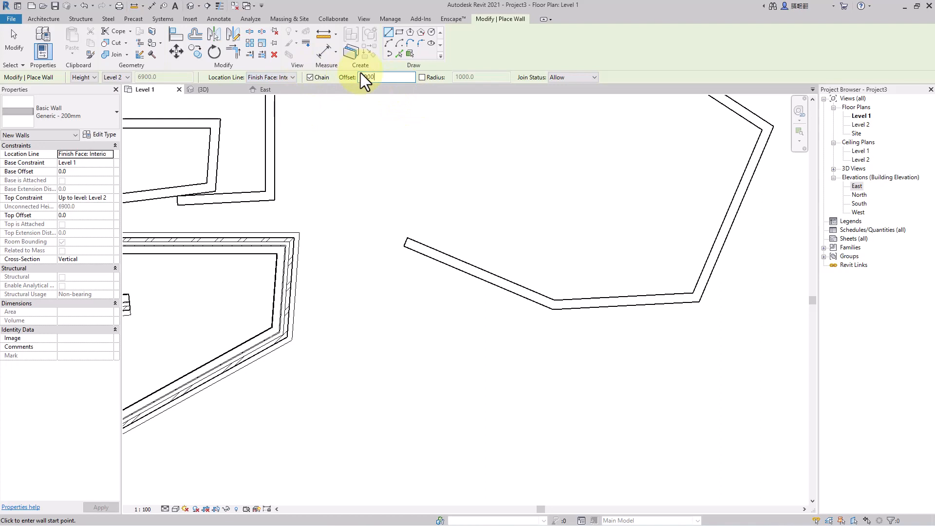
left_click(406, 246)
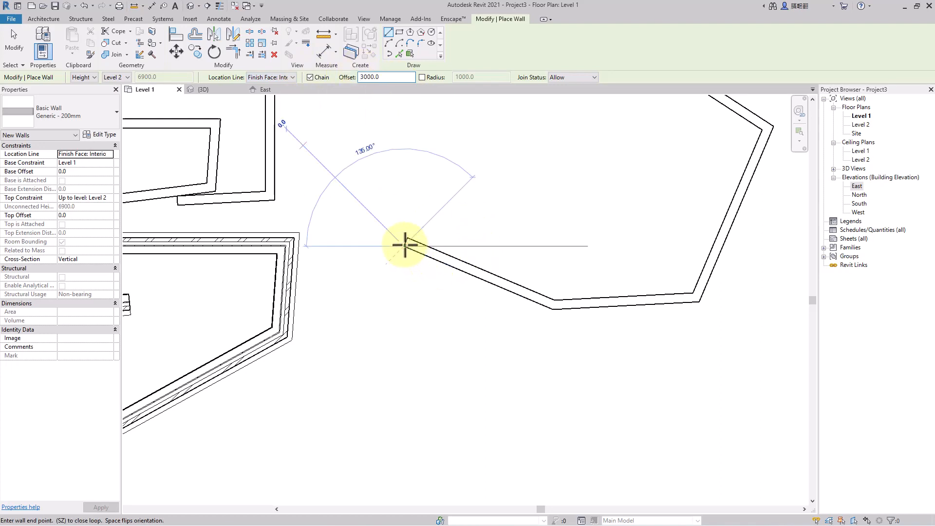
left_click(549, 306)
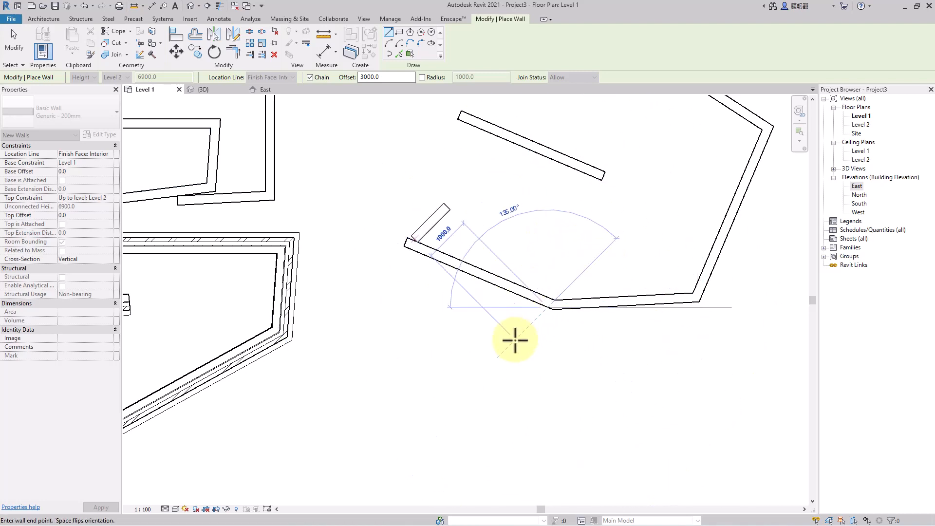
key("Escape")
middle_click_drag(517, 242, 499, 336)
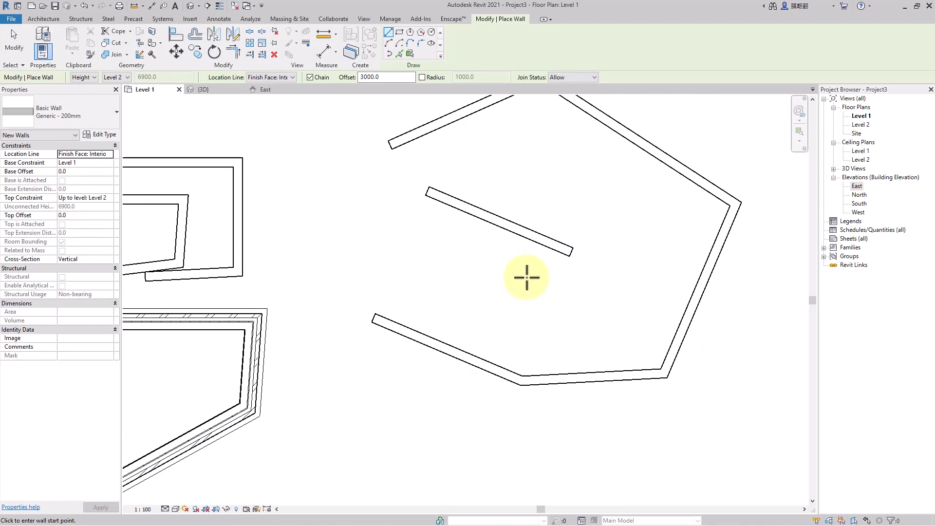
key("Escape")
Turn on a 1000 mm corner radius and draw a four-segment wall chain below the five-wall chain, starting with a segment about 8700 mm long.
middle_click_drag(524, 261, 534, 186)
scroll(522, 270, "down", 2)
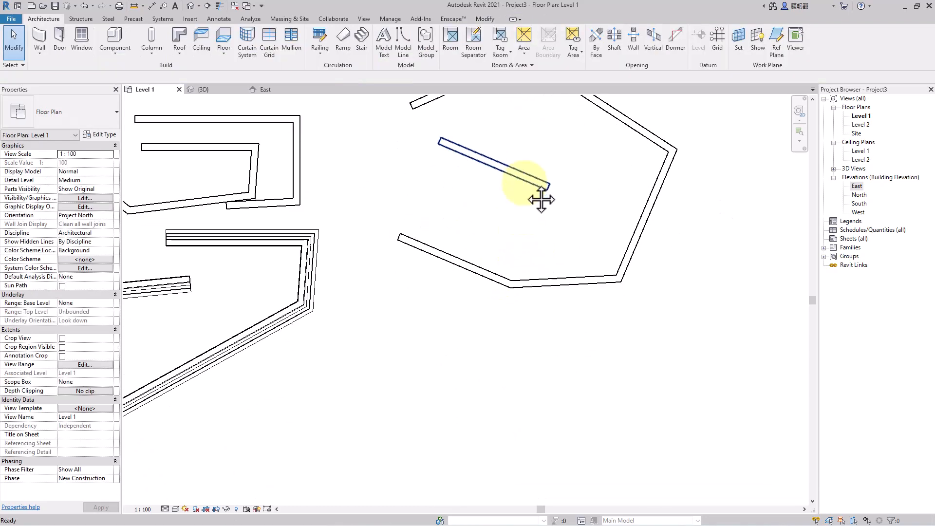
scroll(509, 271, "up", 1)
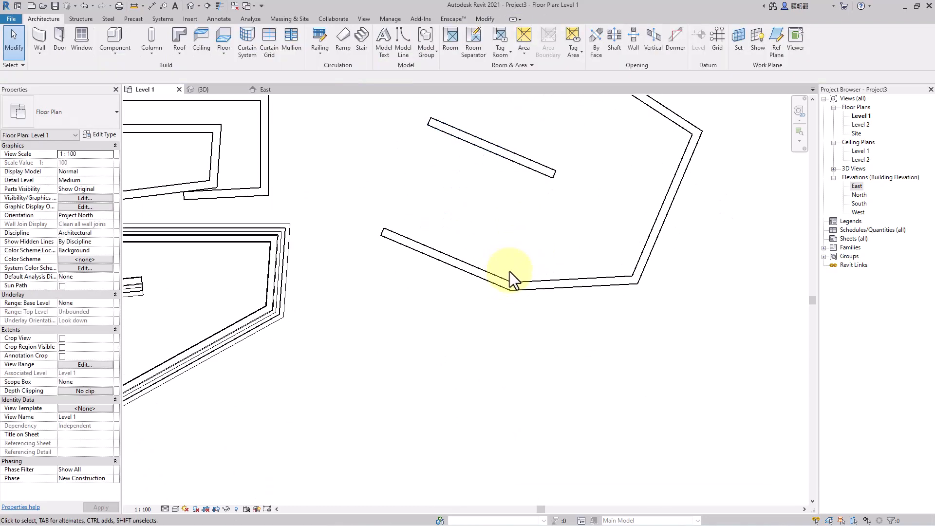
left_click(44, 45)
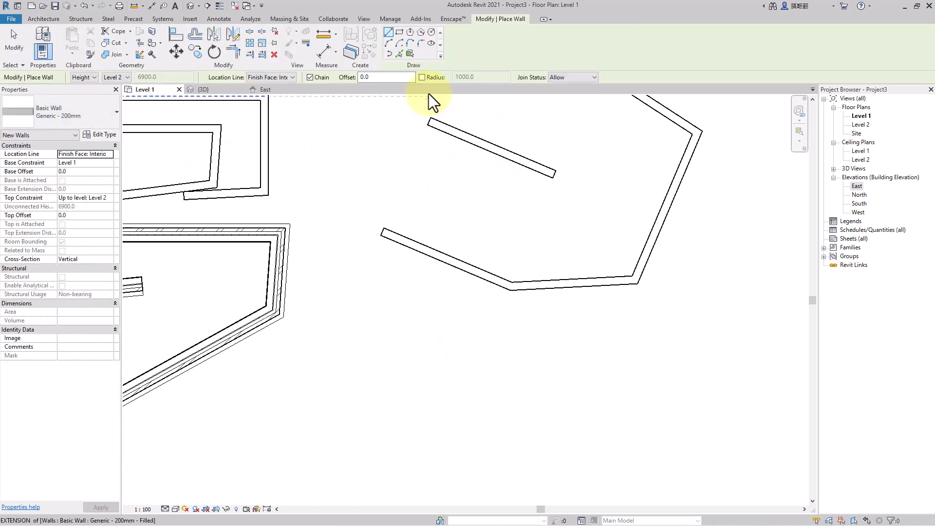
left_click(422, 78)
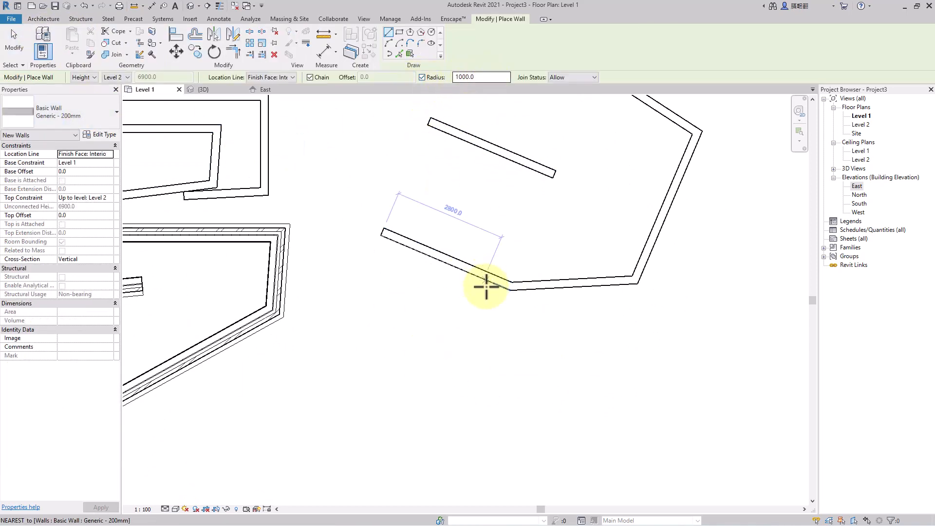
scroll(533, 197, "down", 1)
middle_click_drag(484, 282, 536, 190)
left_click(435, 253)
left_click(699, 271)
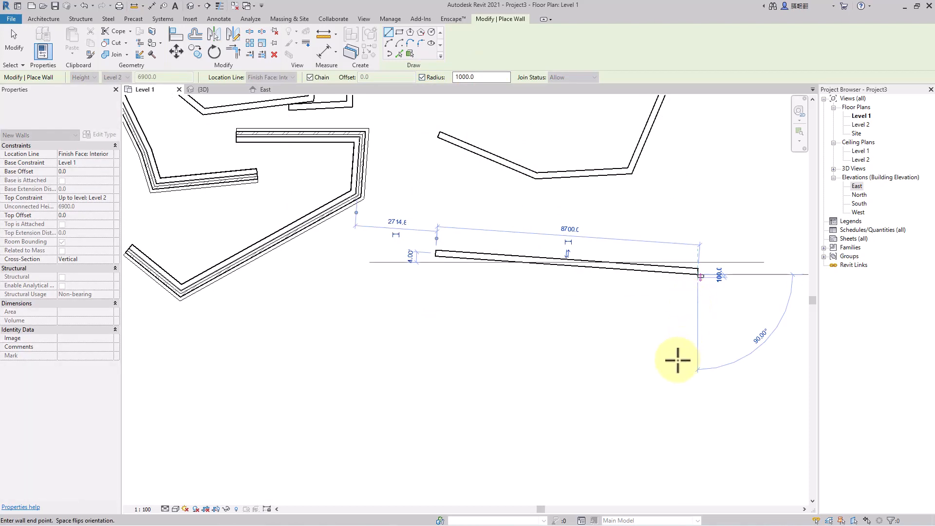
left_click(670, 398)
left_click(448, 440)
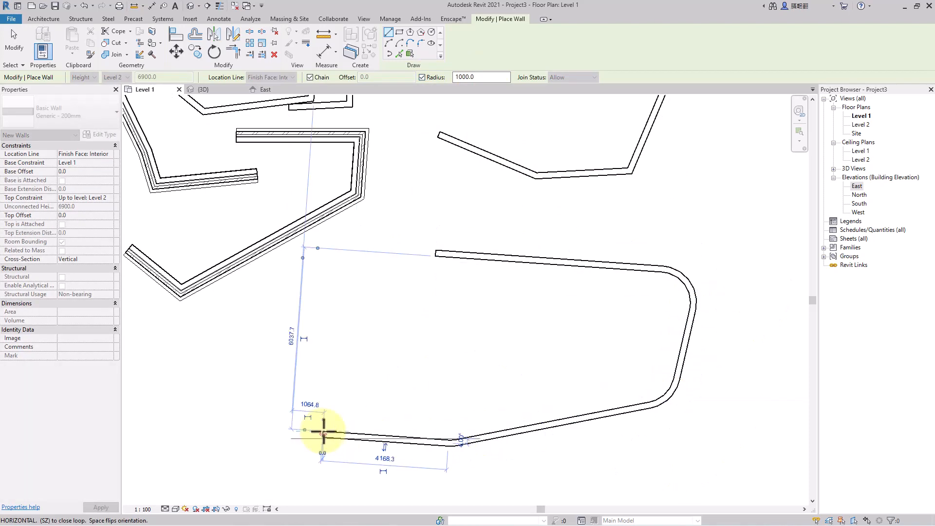
key("Escape")
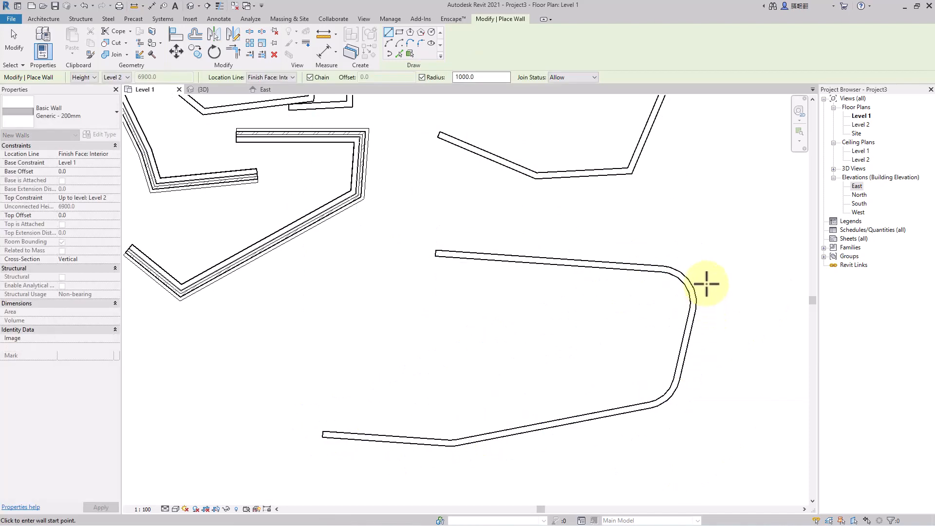
key("Escape")
Set the radius of the new chain's upper-right curved corner wall to 2000 mm.
left_click(688, 292)
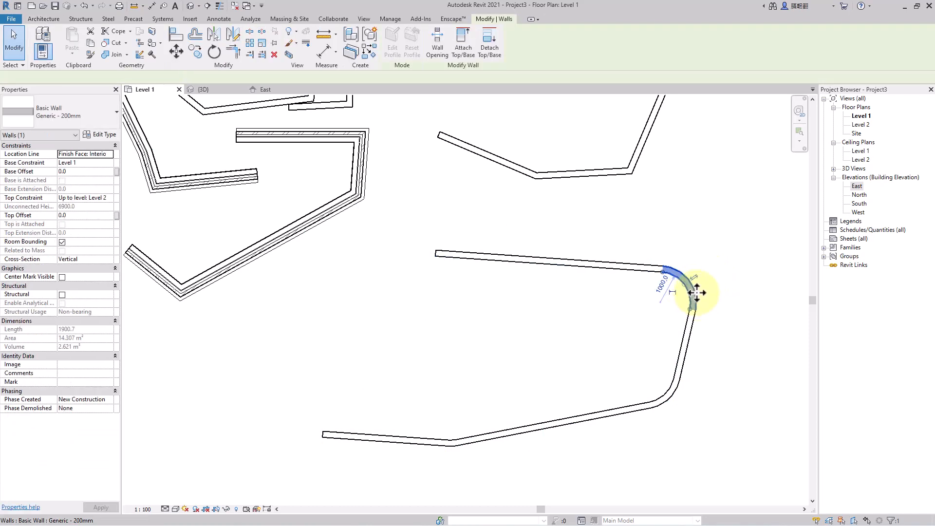
scroll(667, 279, "up", 4)
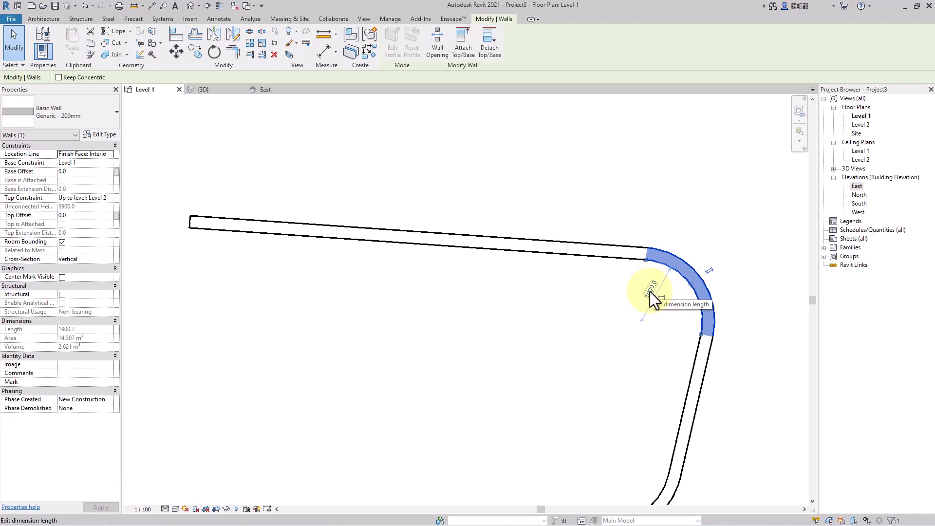
left_click(650, 293)
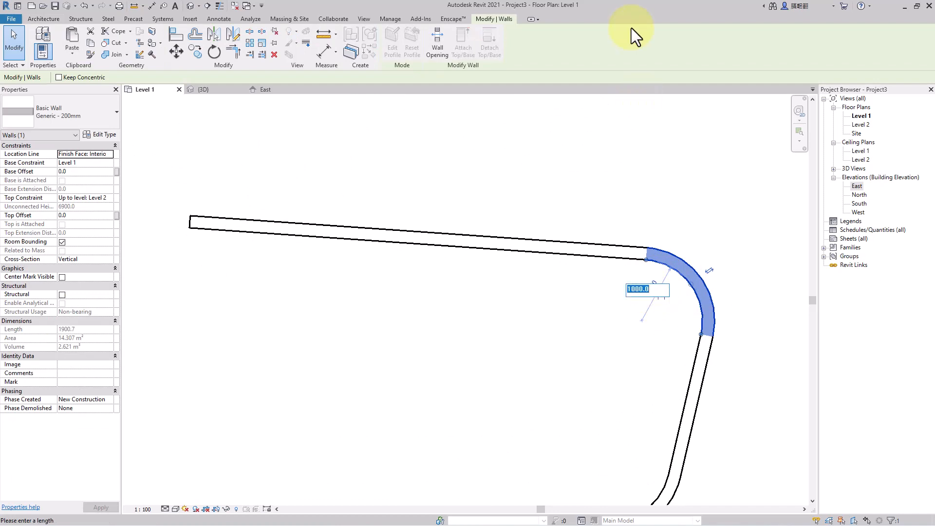
type("2000")
key("Return")
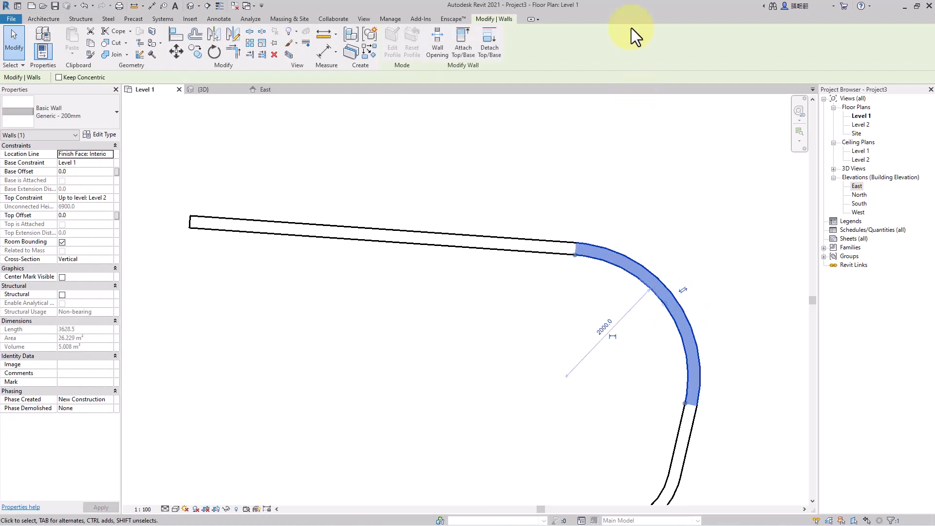
scroll(560, 240, "down", 3)
left_click(492, 336)
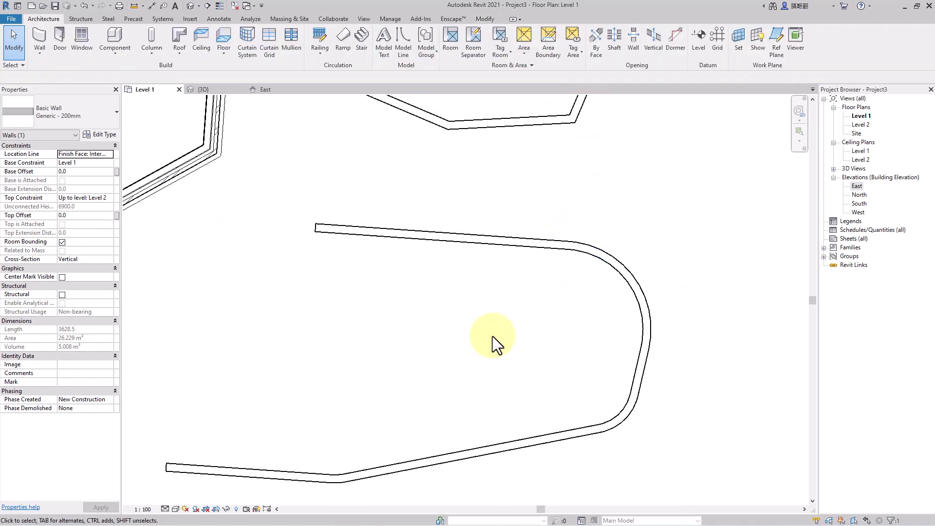
scroll(544, 296, "down", 3)
middle_click_drag(546, 295, 667, 285)
middle_click_drag(657, 244, 655, 259)
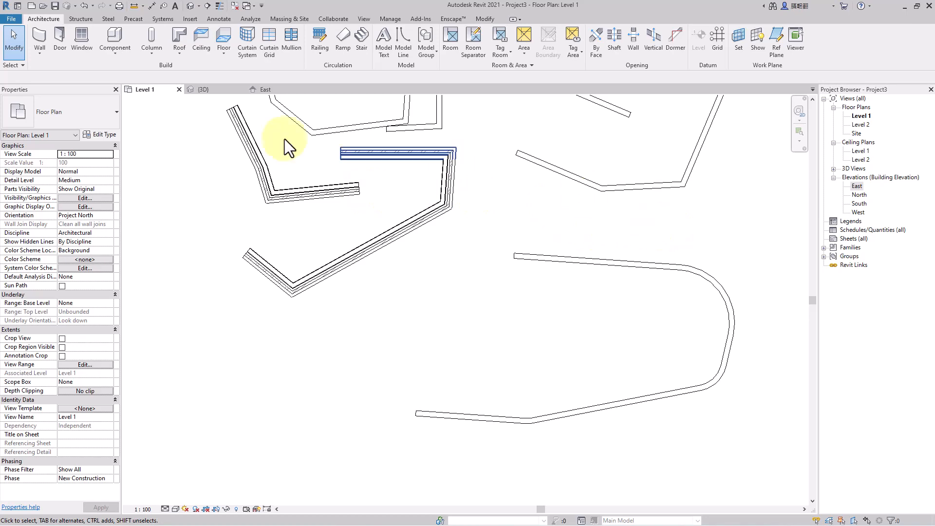
left_click(38, 51)
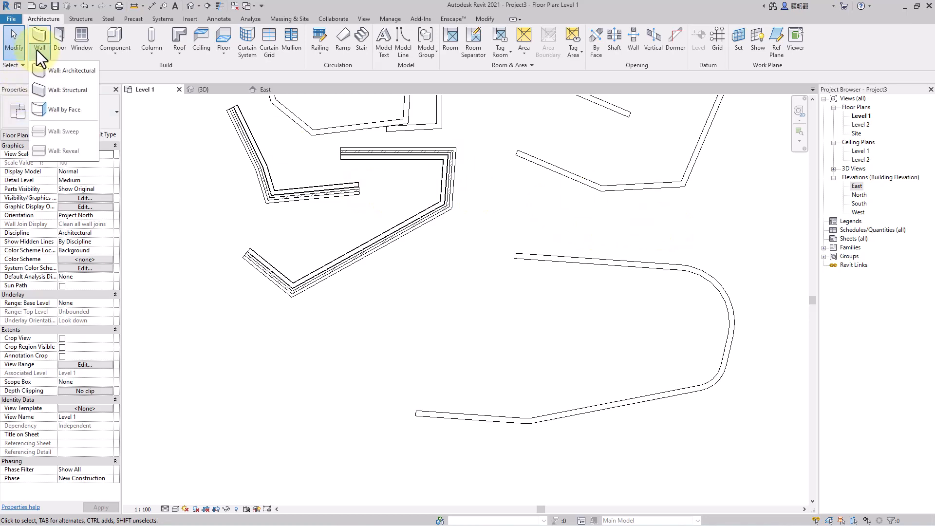
left_click(41, 38)
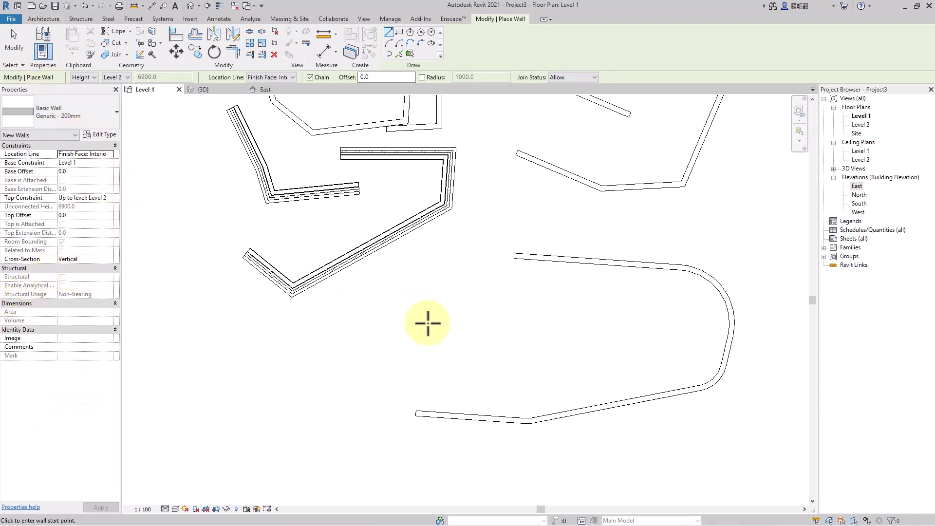
scroll(428, 323, "down", 2)
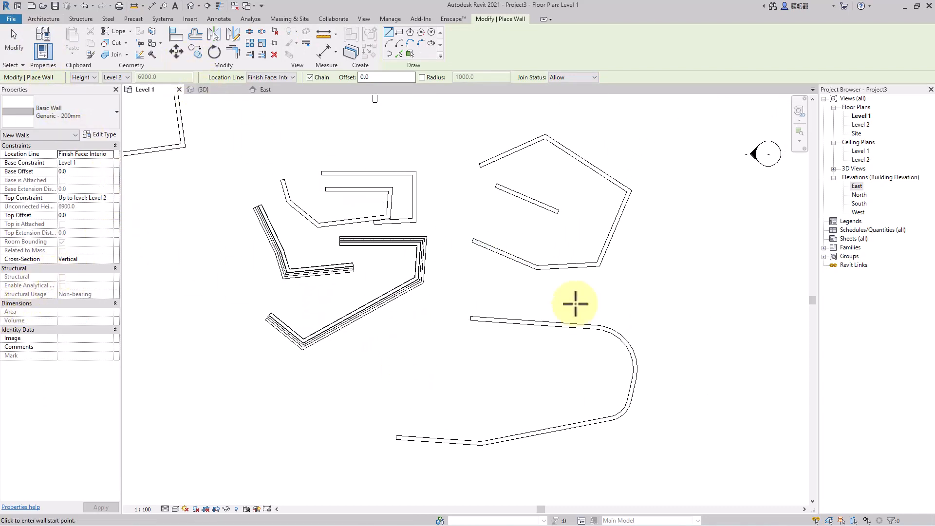
key("Escape")
Open the 3D view, set its visual style to Shaded and view the walls obliquely from above.
left_click(203, 89)
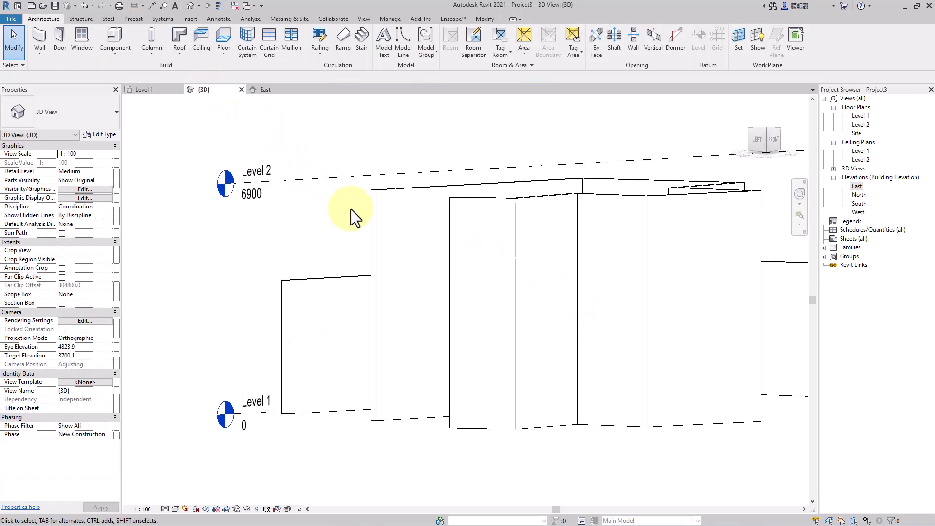
middle_click_drag(351, 209, 563, 334, "shift")
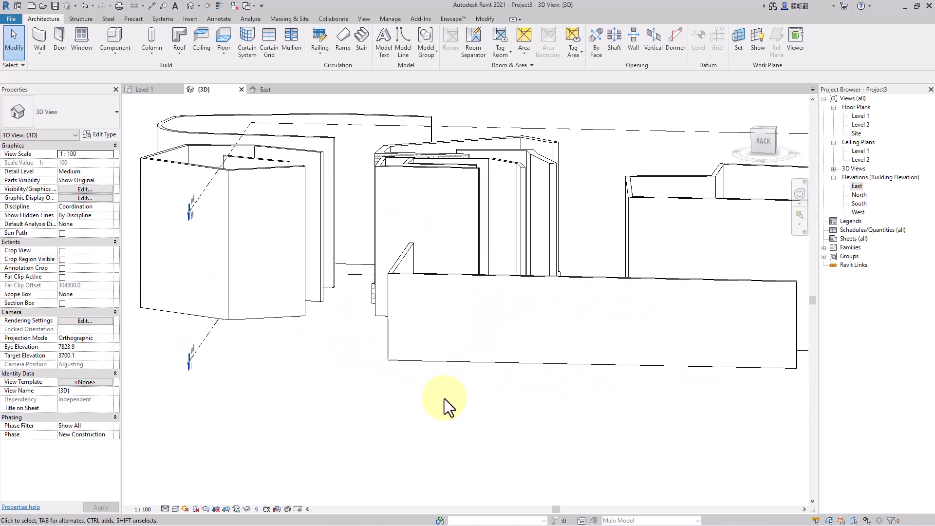
left_click(176, 509)
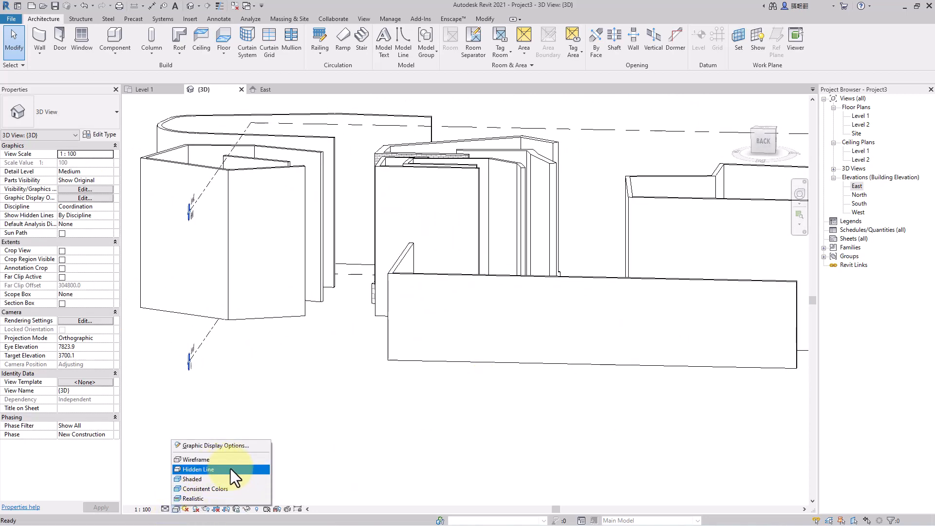
left_click(230, 478)
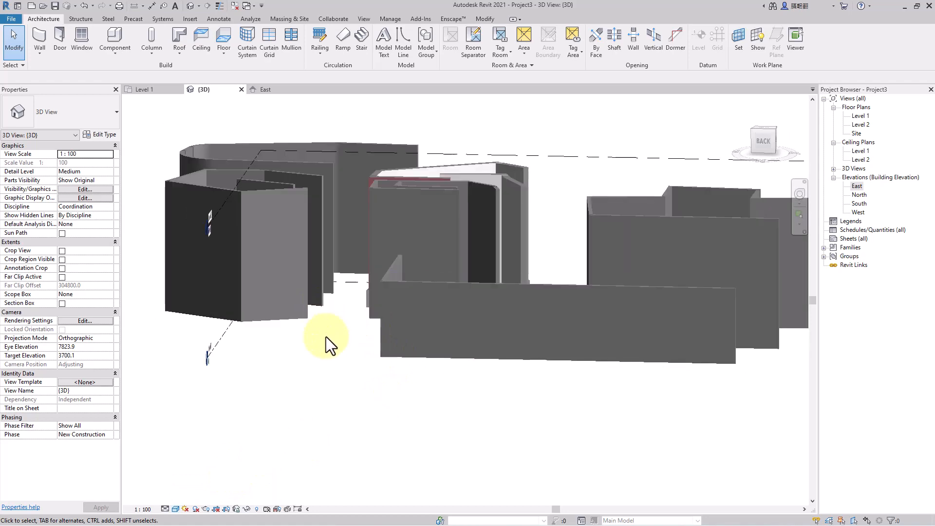
middle_click_drag(328, 340, 515, 370, "shift")
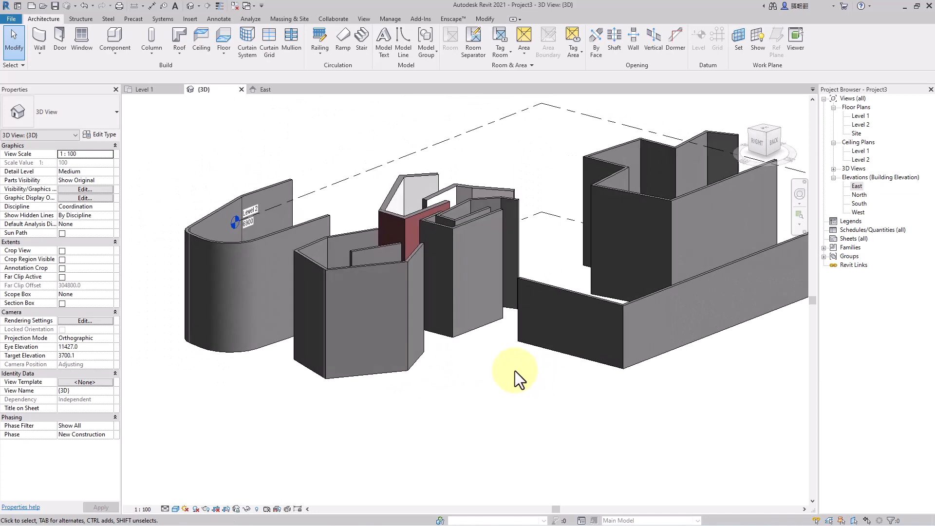
scroll(516, 368, "up", 3)
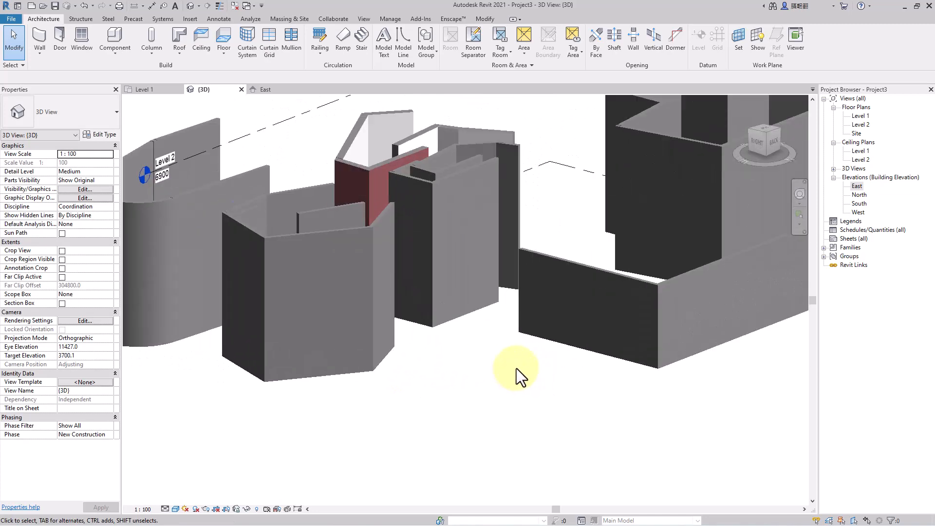
Examine the height constraints of the low filled wall and the stacked brick wall, including the latter's base constraint options.
left_click(582, 337)
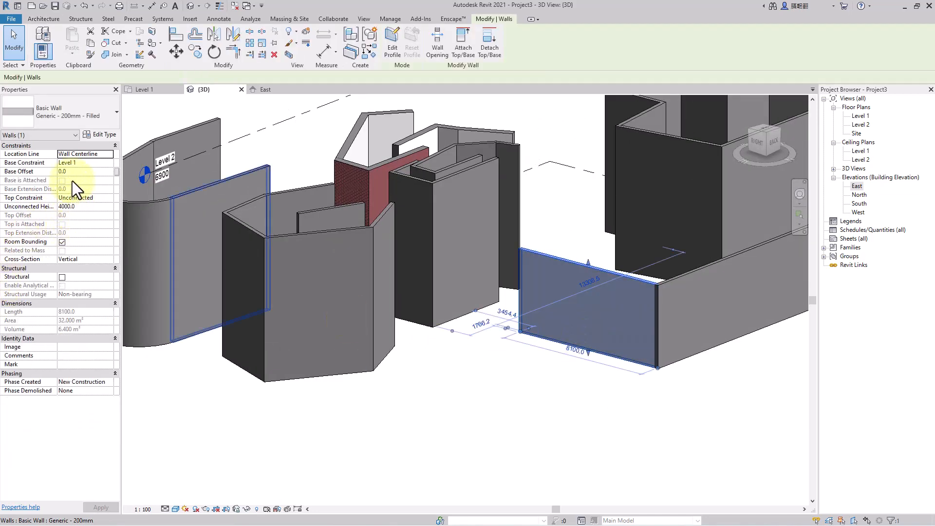
left_click(555, 397)
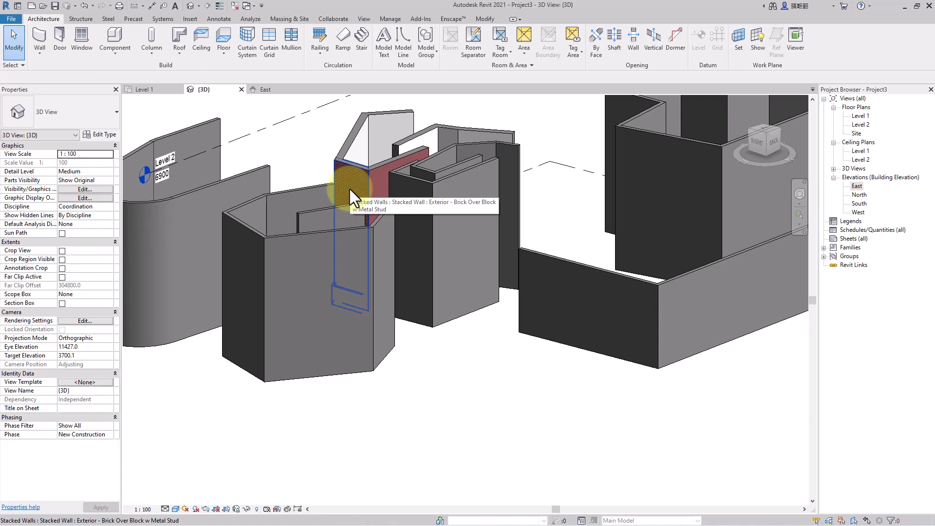
left_click(353, 169)
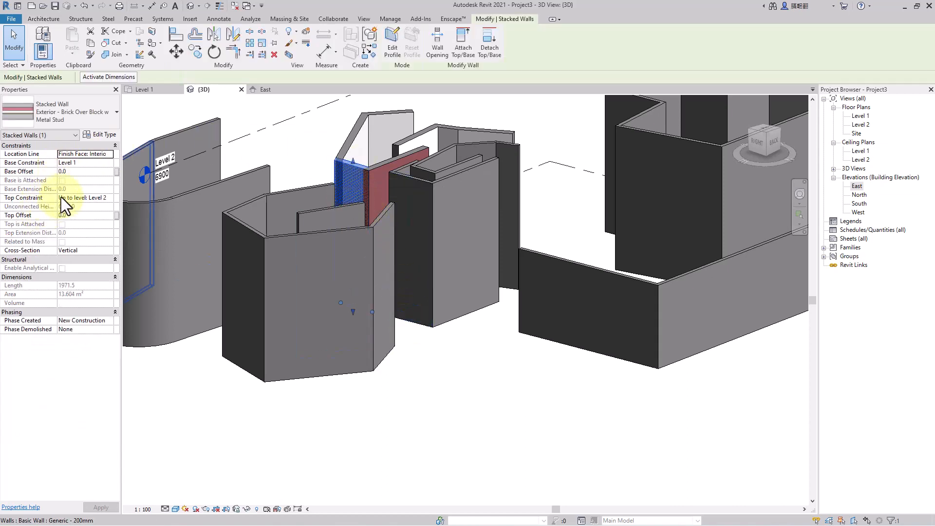
left_click(86, 163)
left_click(110, 162)
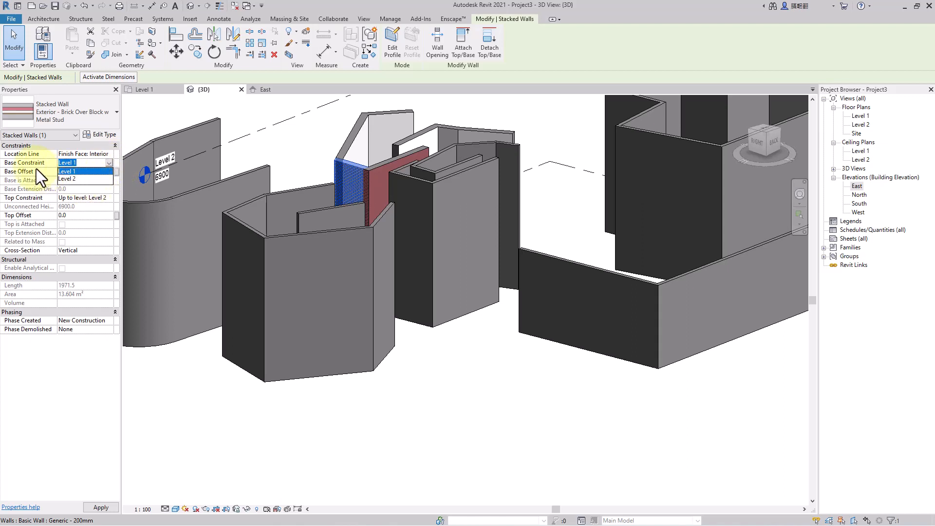
left_click(79, 171)
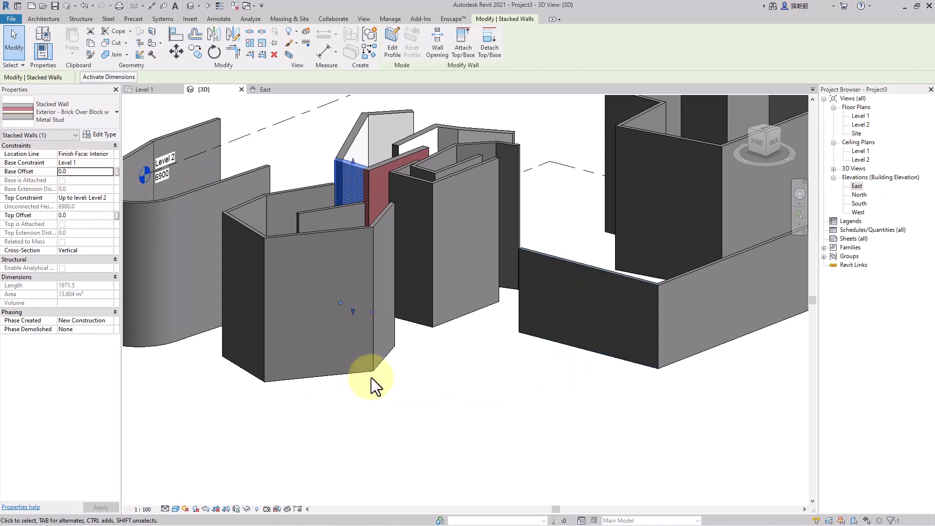
left_click(373, 390)
Set the base offset of the five-wall chain's front wall to 200 mm and inspect its bottom edge.
left_click(325, 366)
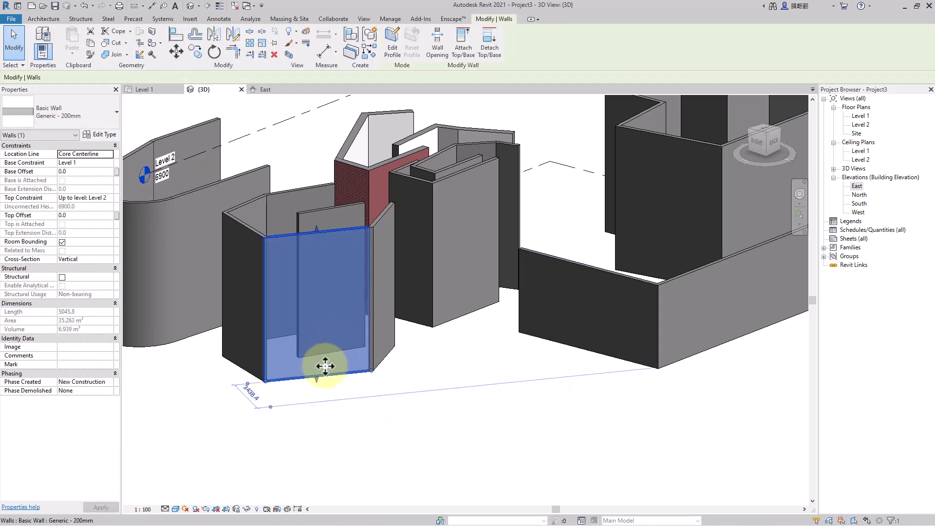
left_click(78, 173)
type("200")
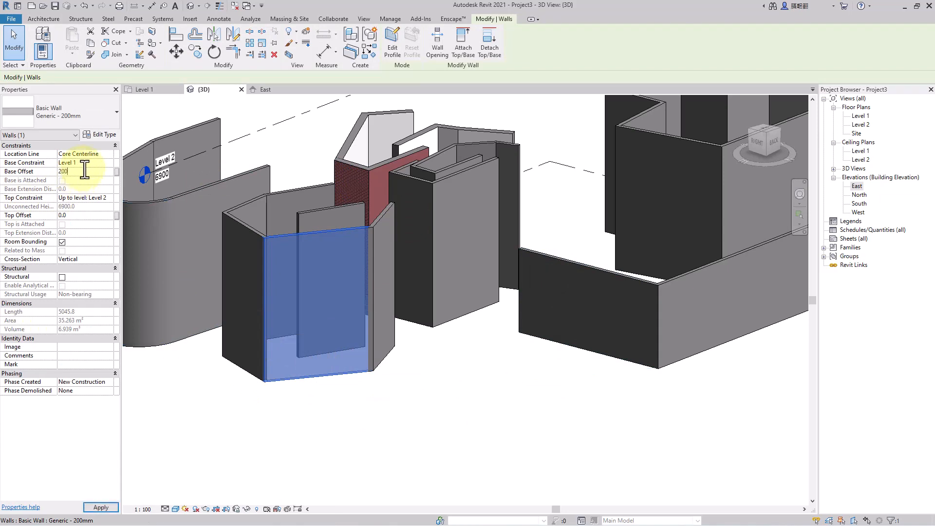
left_click(299, 431)
scroll(288, 385, "up", 1)
scroll(289, 382, "up", 1)
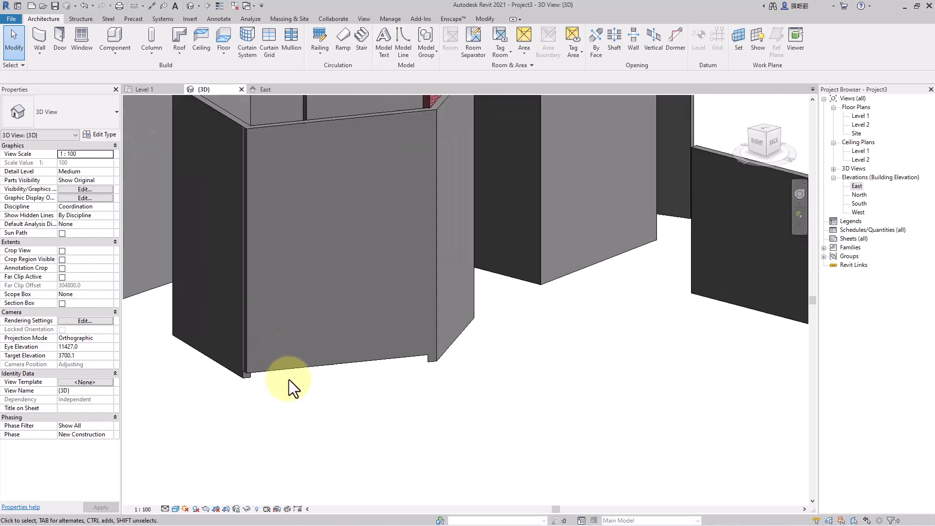
middle_click_drag(288, 379, 323, 390)
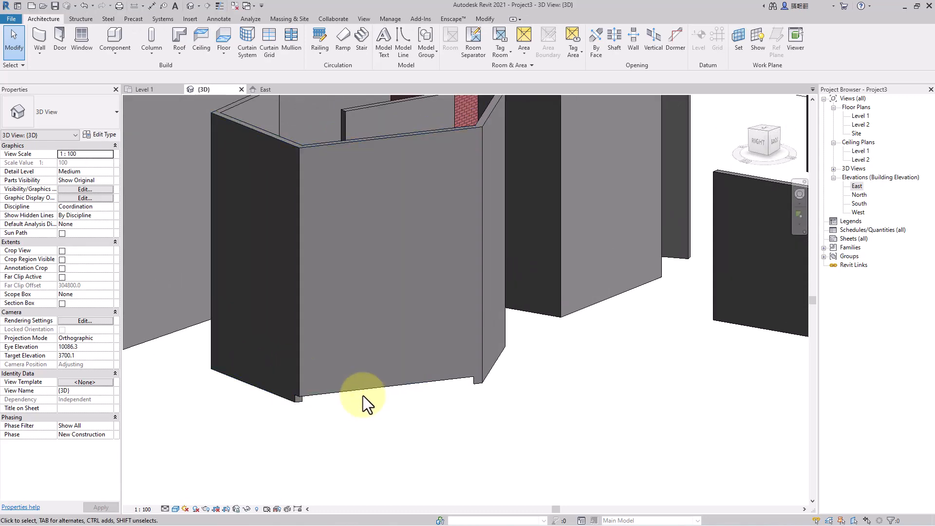
Set the same front wall's top offset to 200 mm and reselect the wall to review its properties.
left_click(357, 363)
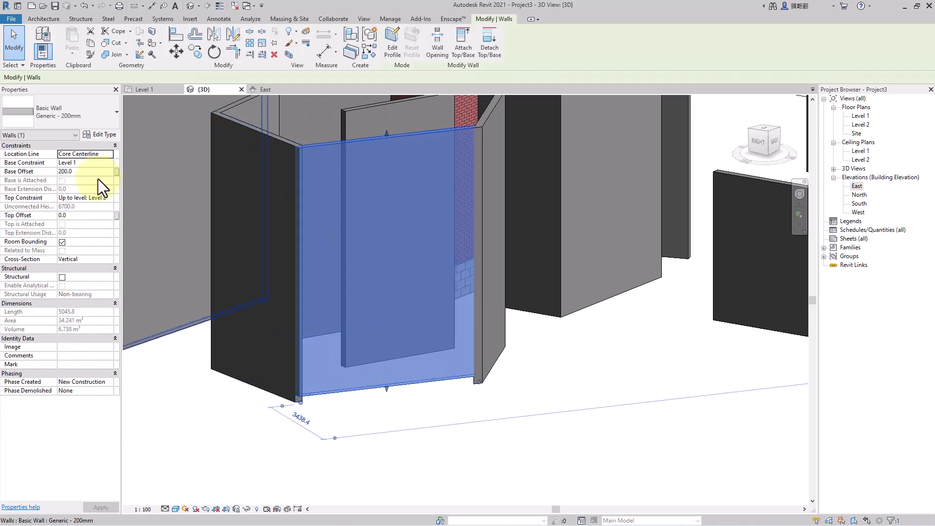
left_click(69, 215)
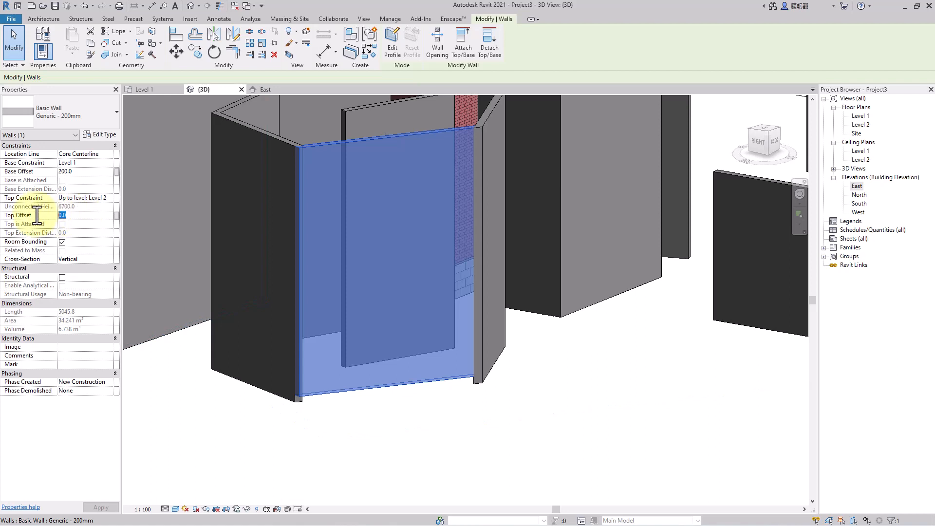
type("200")
left_click(388, 460)
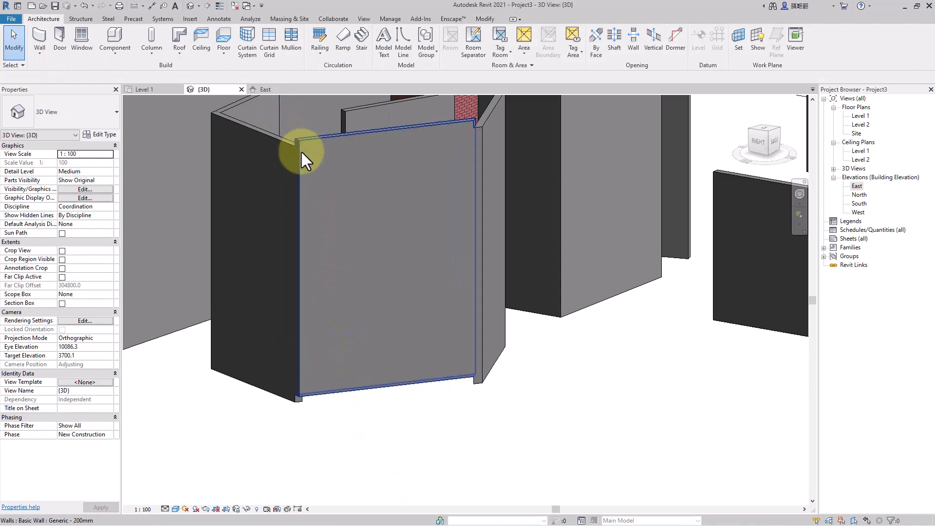
left_click(399, 306)
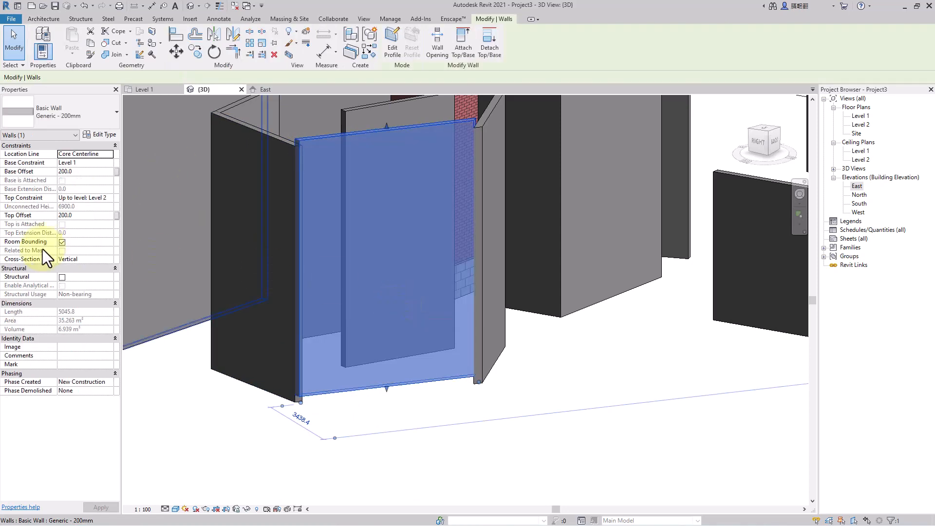
Change the front wall's top constraint to Unconnected and set its unconnected height to 5000 mm.
left_click(94, 201)
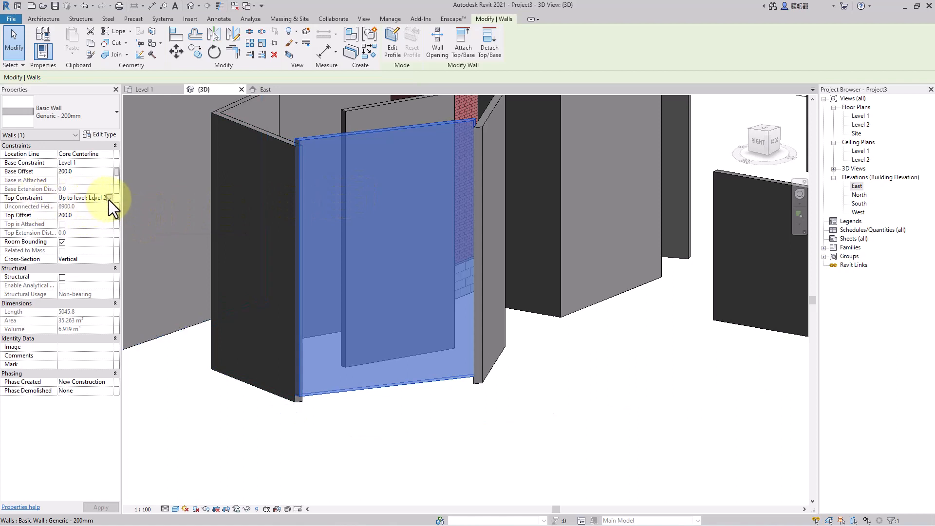
left_click(109, 198)
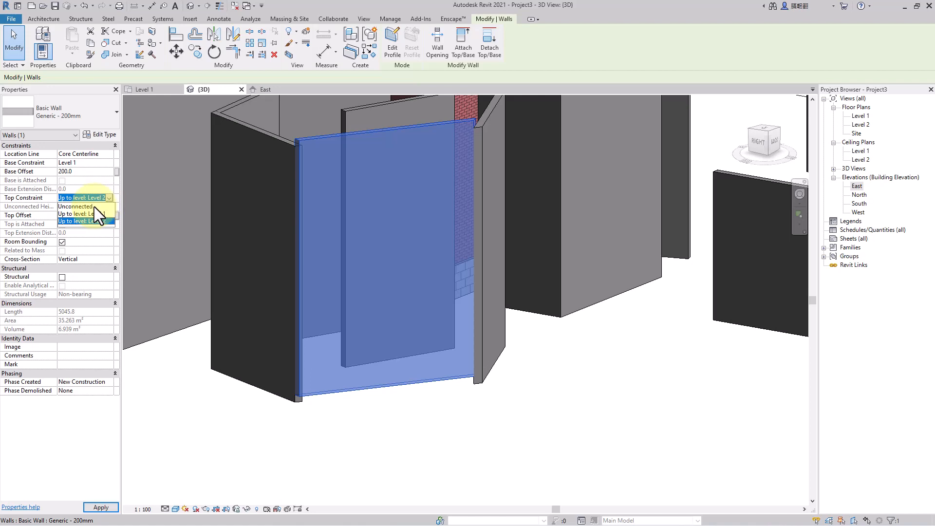
left_click(76, 183)
left_click(69, 208)
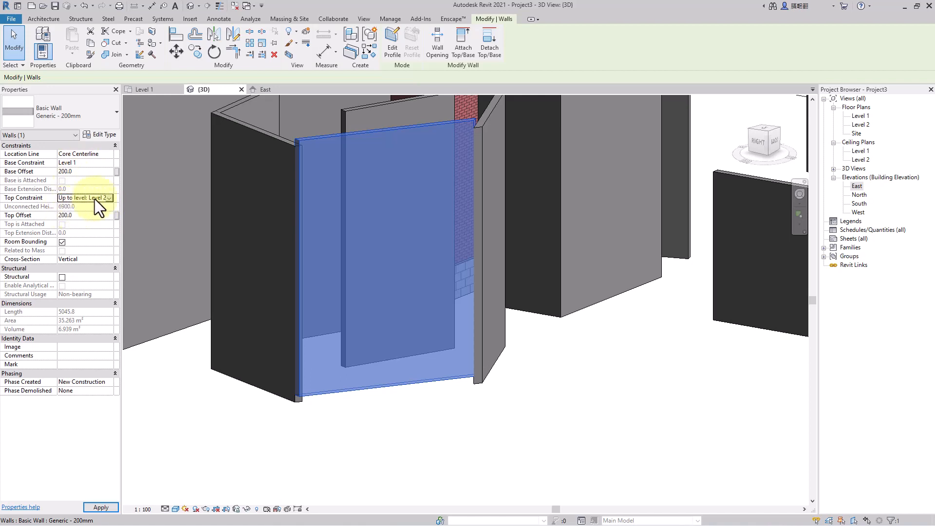
left_click(109, 197)
left_click(87, 208)
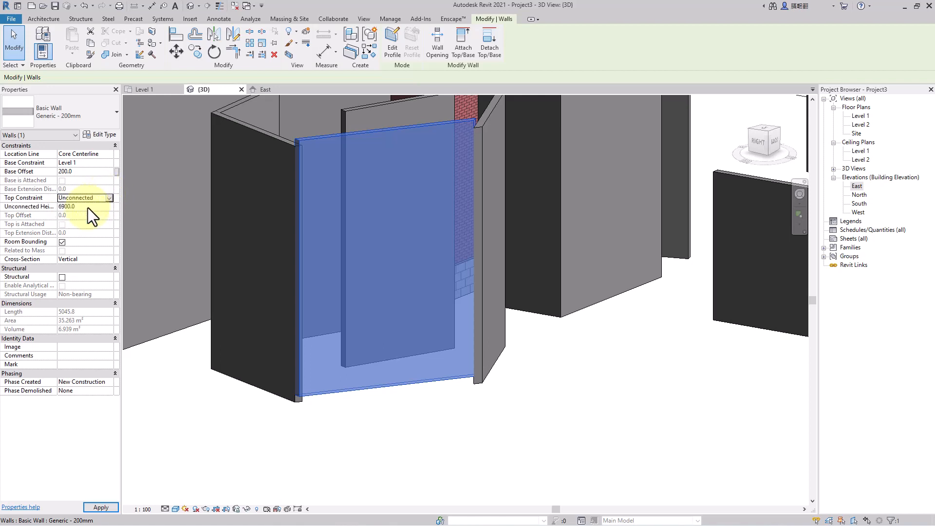
left_click(82, 206)
type("5000.0")
left_click(453, 436)
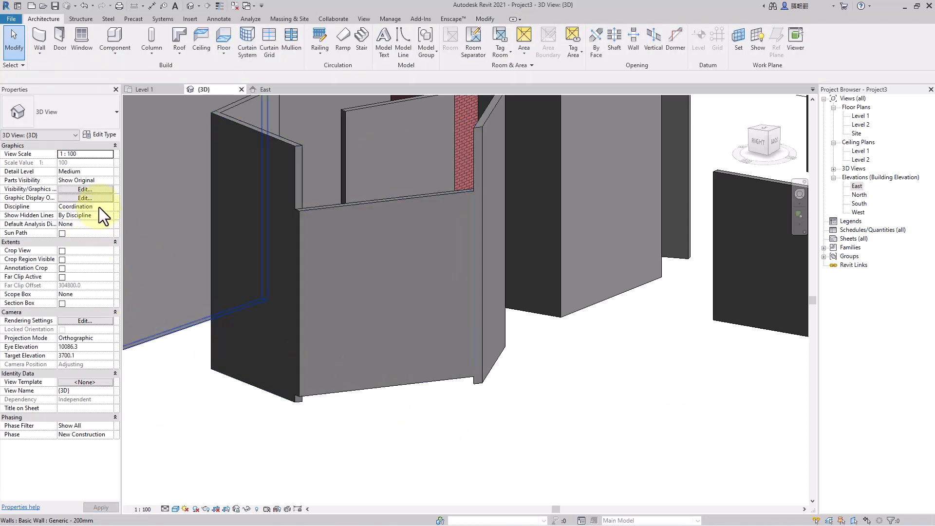
Try to constrain the same front wall's top to Up to level: Level 1.
left_click(391, 308)
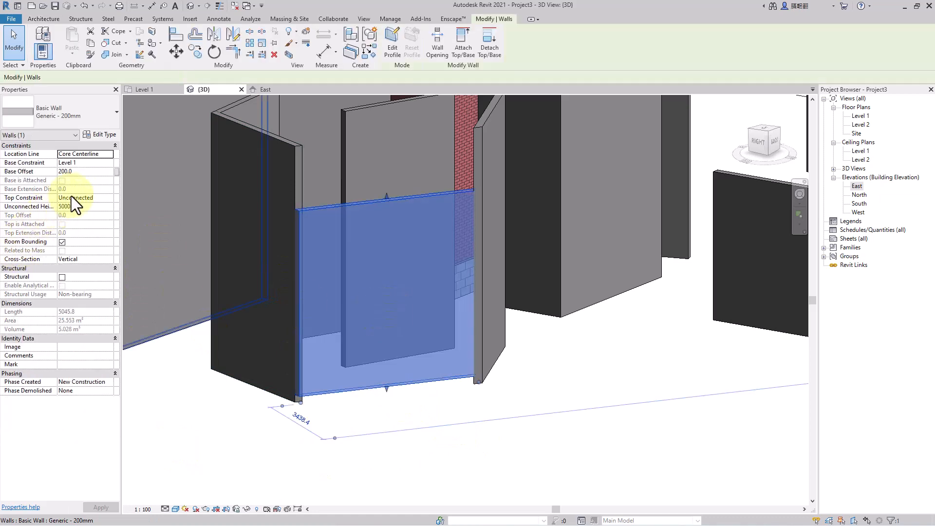
left_click(90, 198)
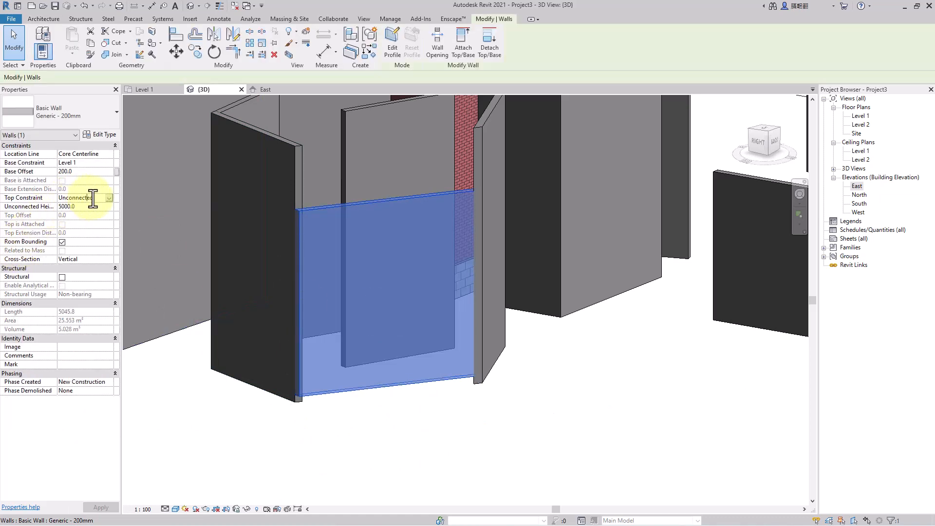
left_click(109, 198)
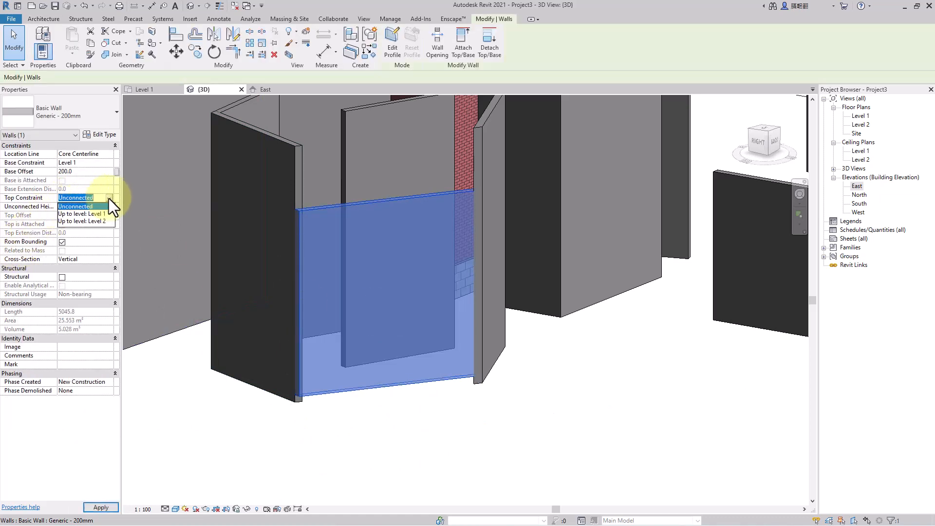
left_click(99, 215)
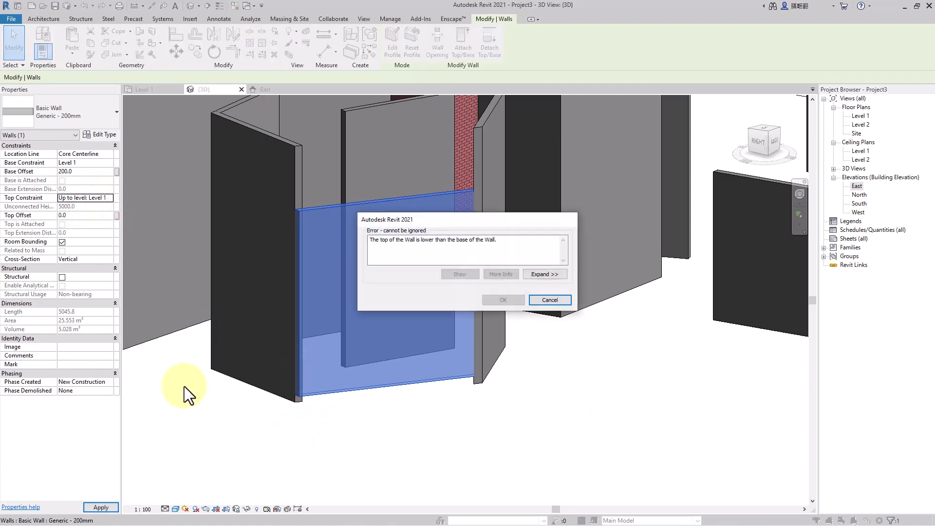
left_click(550, 300)
Set the front wall's top constraint to Up to level: Level 2 and look over the whole wall group.
left_click(109, 200)
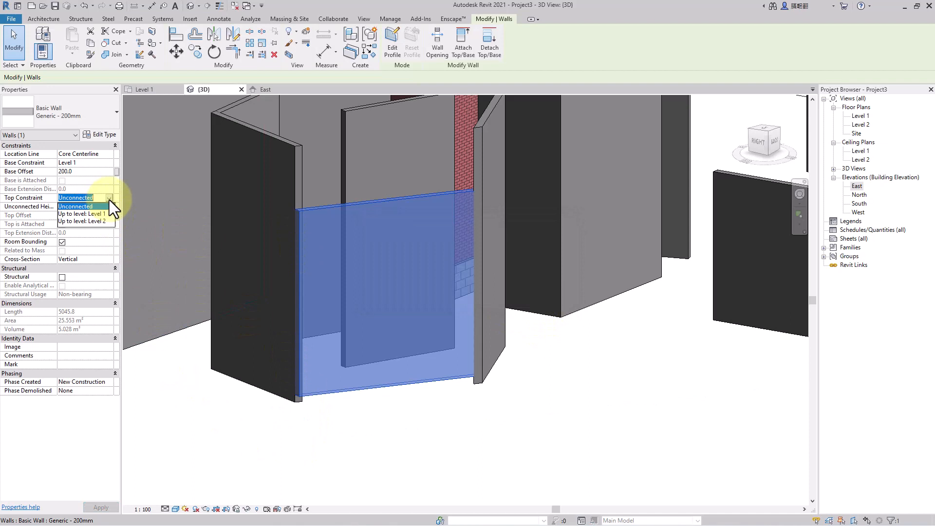
left_click(98, 223)
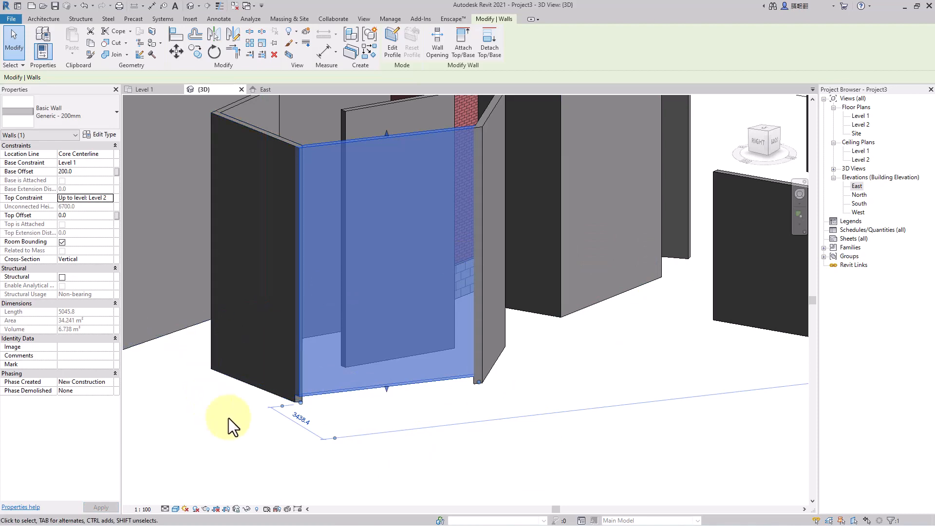
left_click(189, 341)
scroll(360, 275, "down", 1)
middle_click_drag(365, 280, 348, 318)
scroll(348, 318, "down", 1)
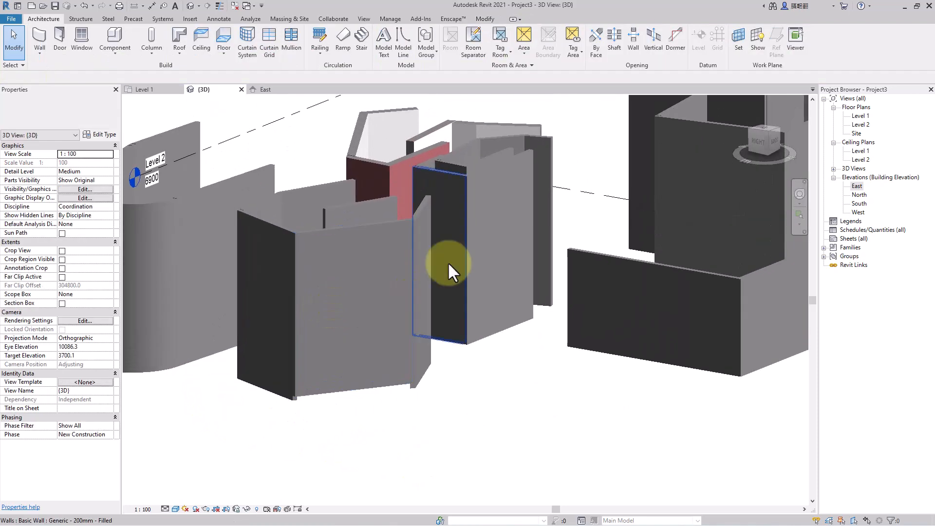
scroll(448, 262, "down", 1)
middle_click_drag(462, 258, 450, 233)
Delete all the practice walls in the Level 1 floor plan.
left_click(144, 90)
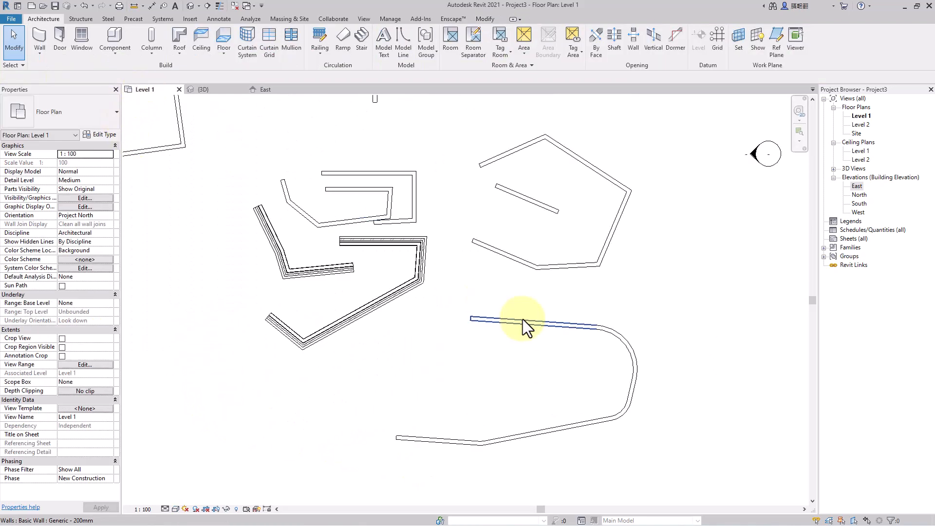
middle_click_drag(522, 319, 532, 369)
scroll(533, 340, "down", 1)
left_click_drag(567, 431, 233, 156)
key("Delete")
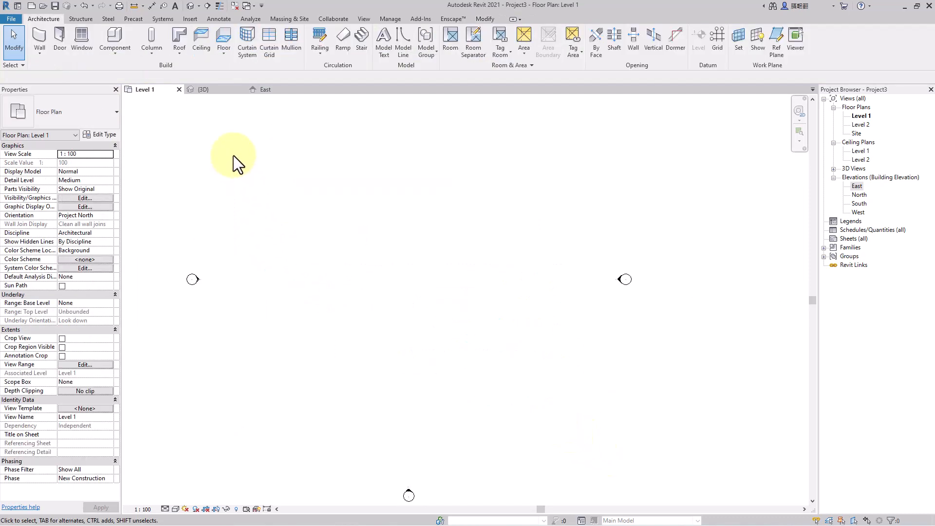
Draw a horizontal Generic - 200mm wall 7000 mm long, running left to right in the Level 1 plan.
scroll(415, 220, "up", 1)
left_click(40, 36)
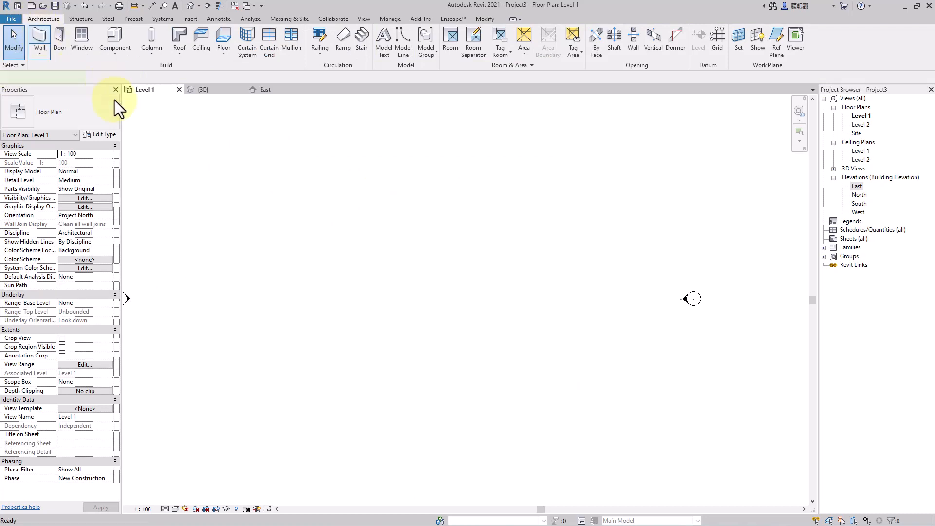
left_click(292, 233)
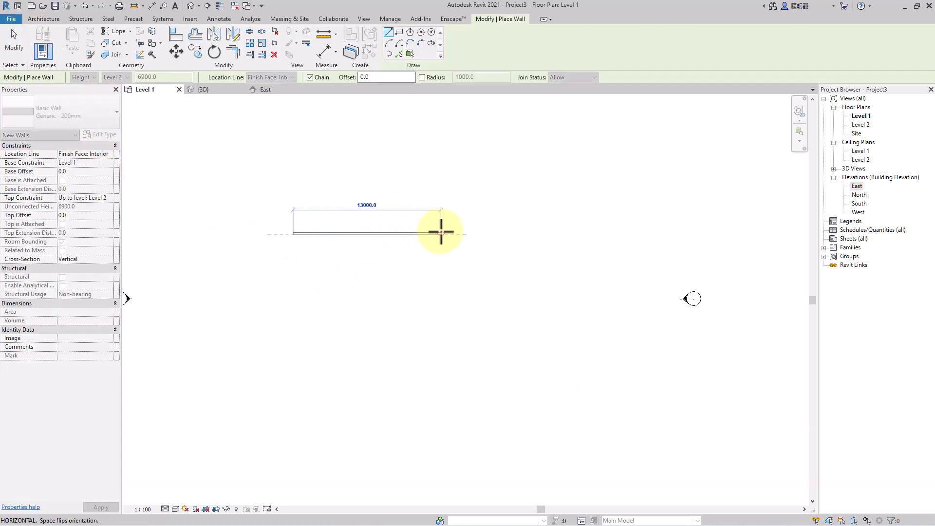
scroll(388, 234, "up", 1)
middle_click_drag(383, 234, 698, 237)
scroll(592, 237, "up", 5)
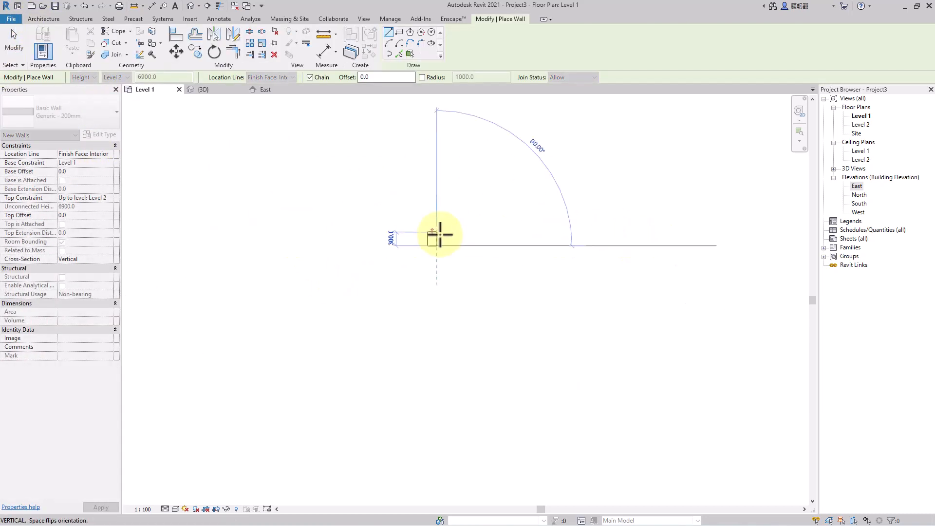
scroll(647, 246, "down", 3)
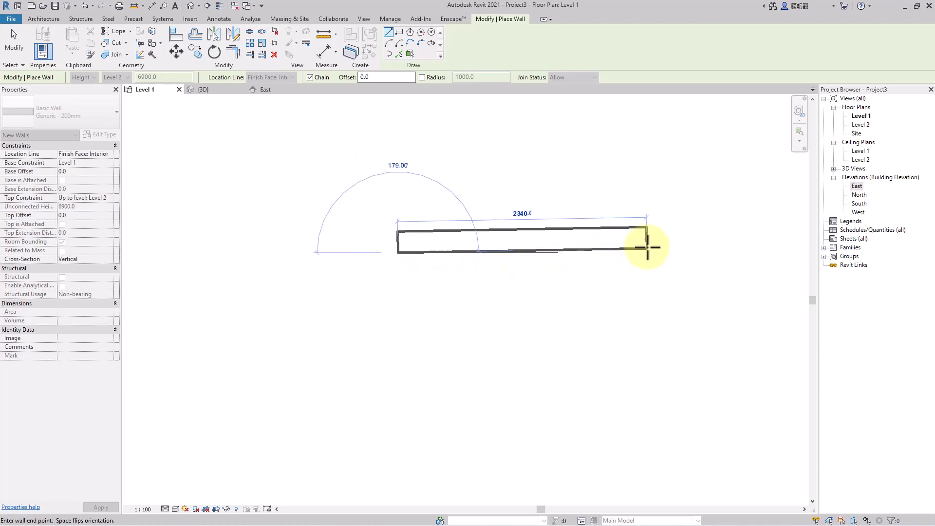
middle_click_drag(648, 247, 417, 253)
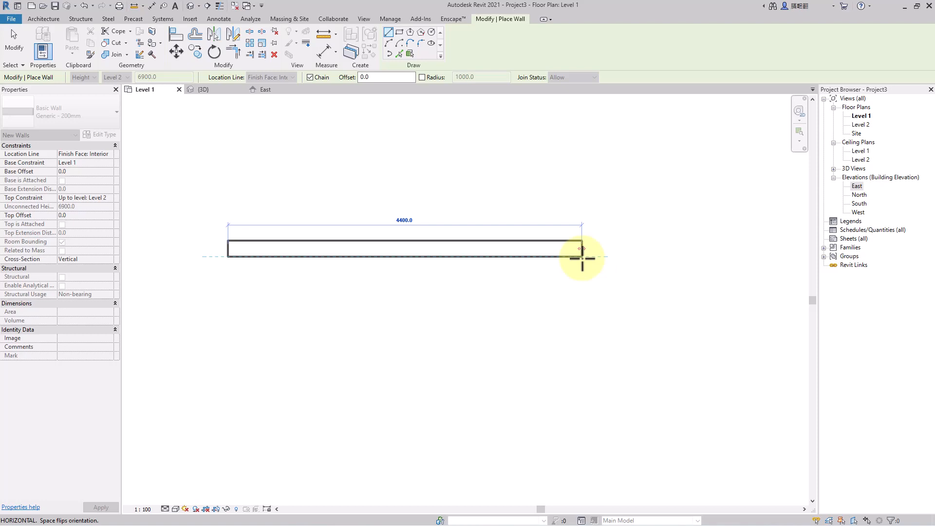
type("7000")
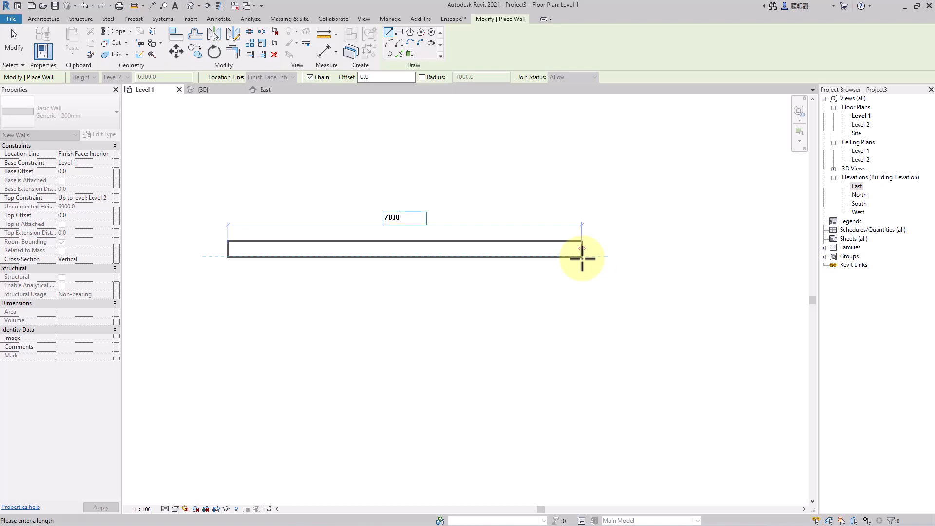
key("Return")
Continue the chain with a 4000 mm wall straight down from the right end, and finish wall placement.
scroll(696, 409, "down", 1)
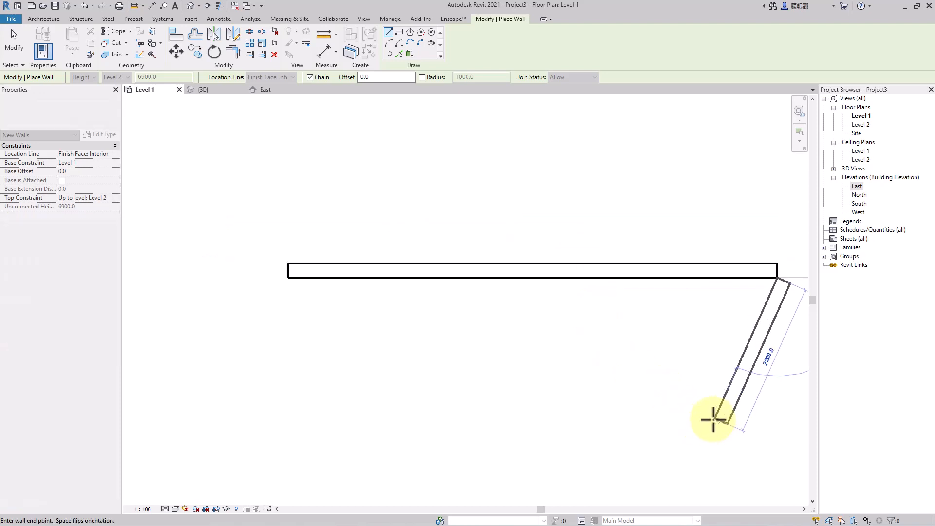
middle_click_drag(714, 420, 622, 246)
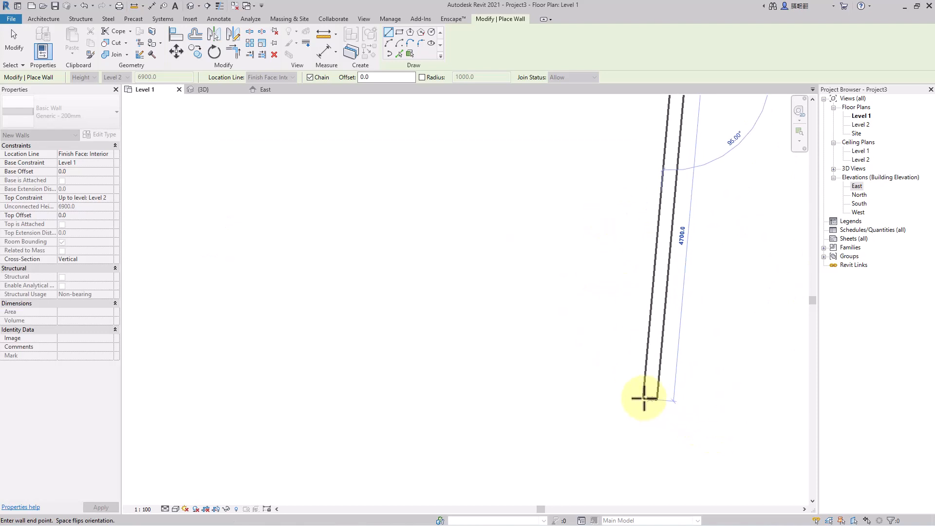
scroll(675, 363, "down", 2)
middle_click_drag(691, 379, 692, 398)
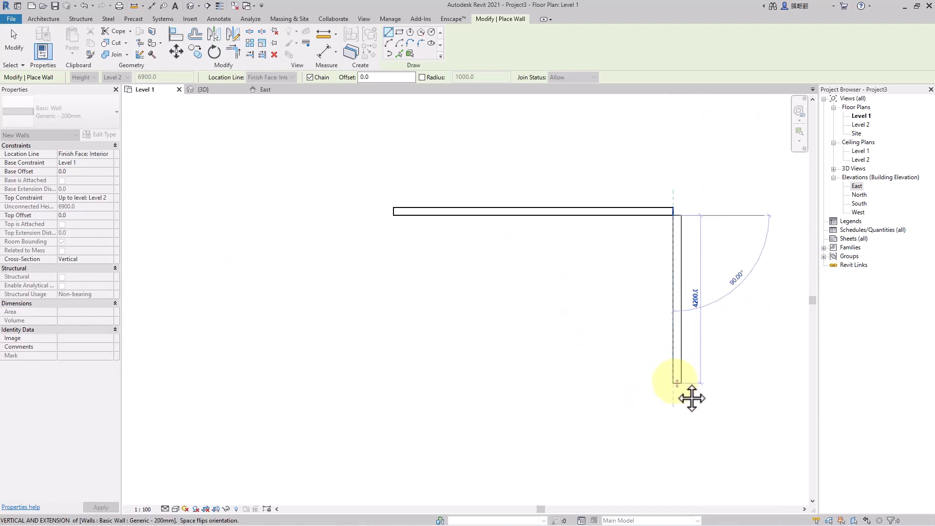
type("4100")
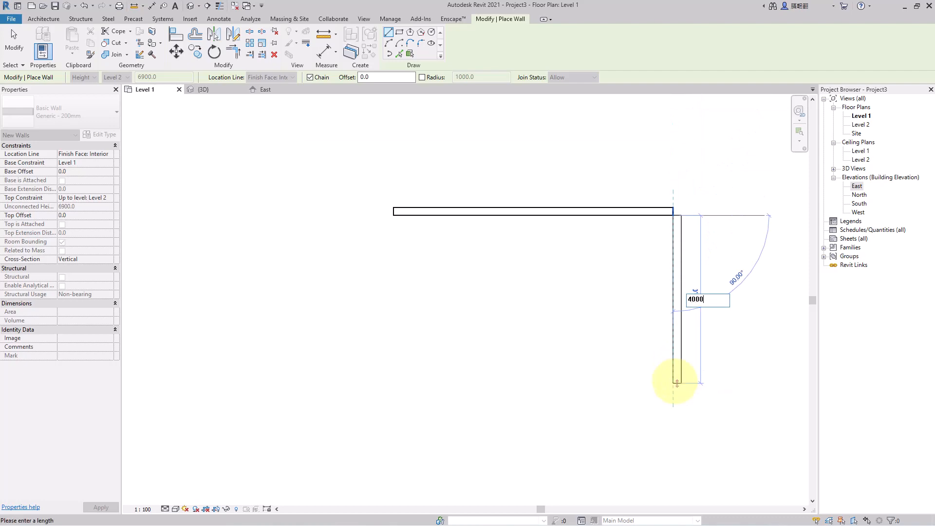
key("Return")
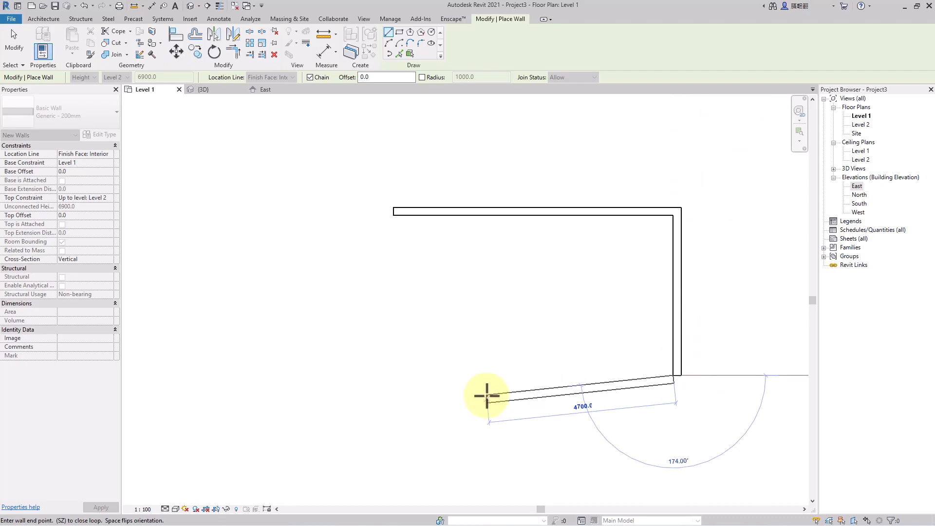
key("Escape")
key("Escape")
Select the horizontal wall and examine its temporary dimensions.
middle_click_drag(499, 285, 512, 311)
left_click(440, 244)
scroll(496, 217, "up", 2)
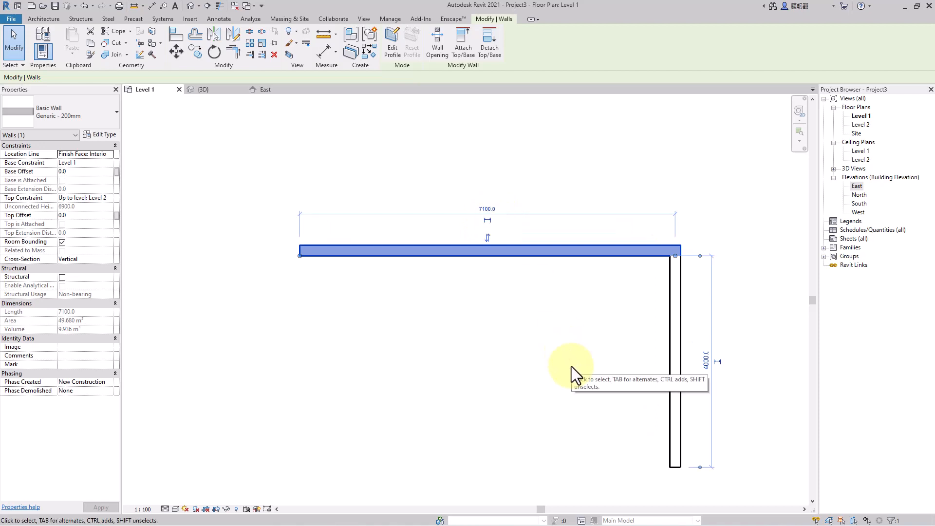
middle_click_drag(571, 369, 560, 374)
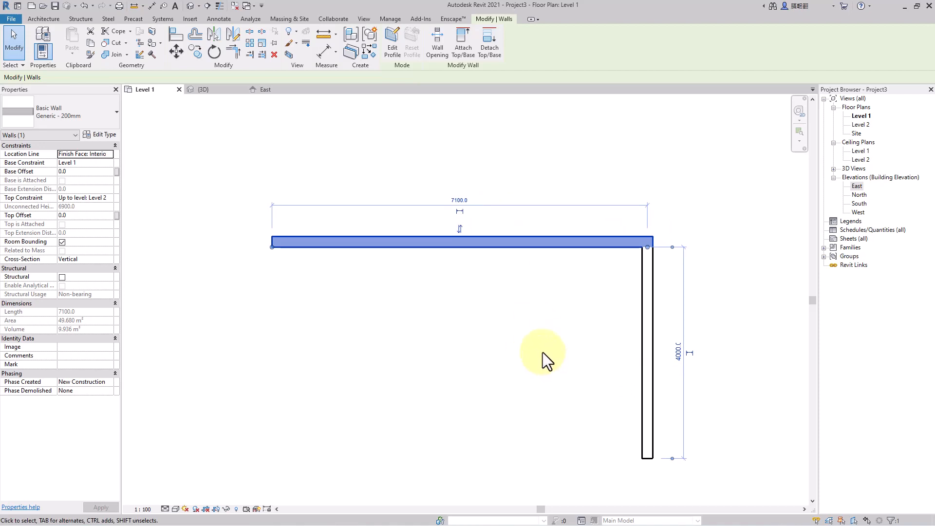
left_click(484, 287)
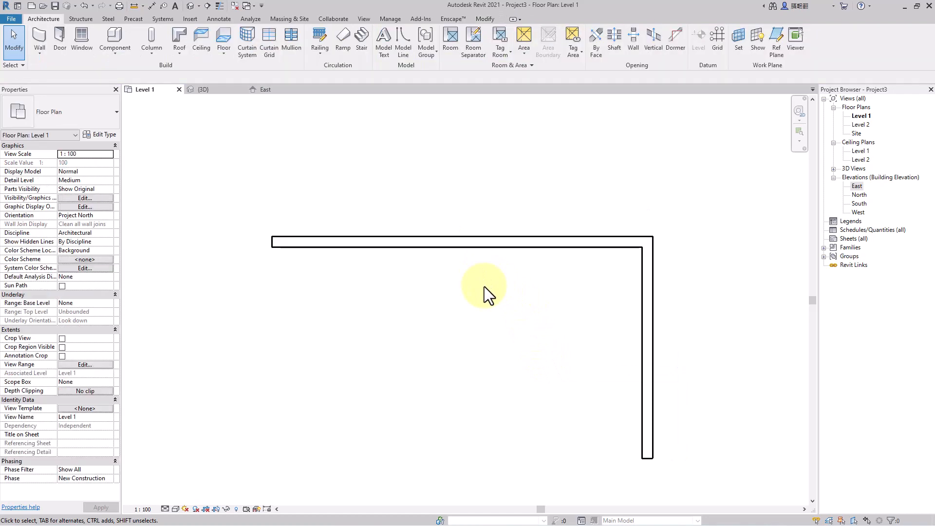
left_click(476, 244)
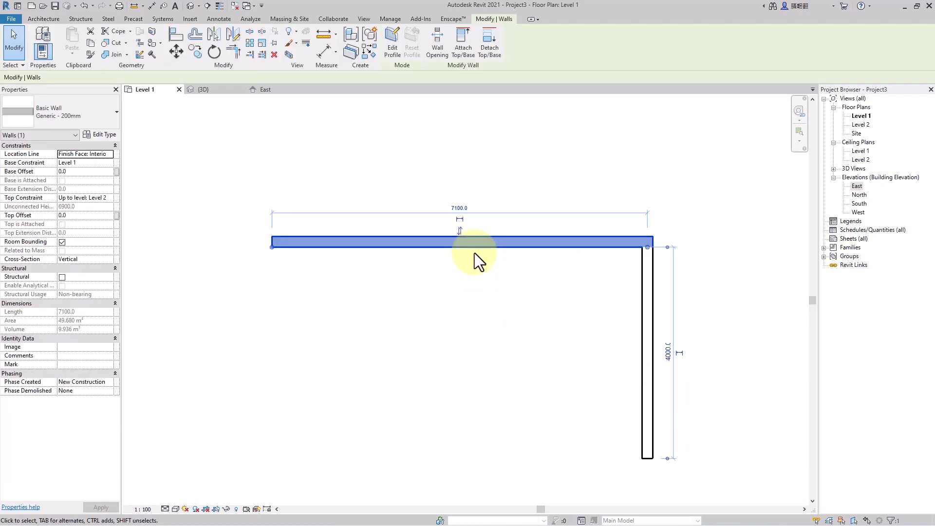
Make the horizontal wall's temporary length dimension permanent, and undo that conversion.
scroll(455, 204, "up", 1)
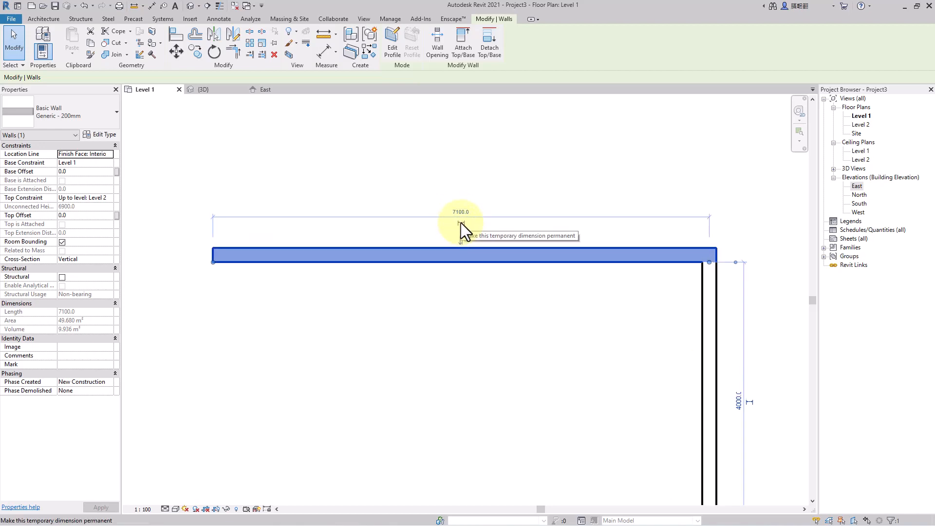
left_click(461, 223)
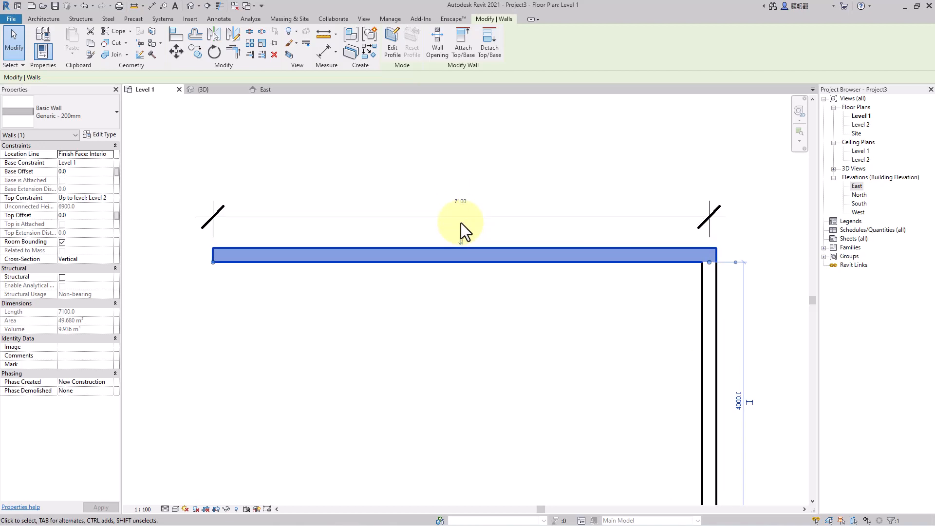
left_click(531, 326)
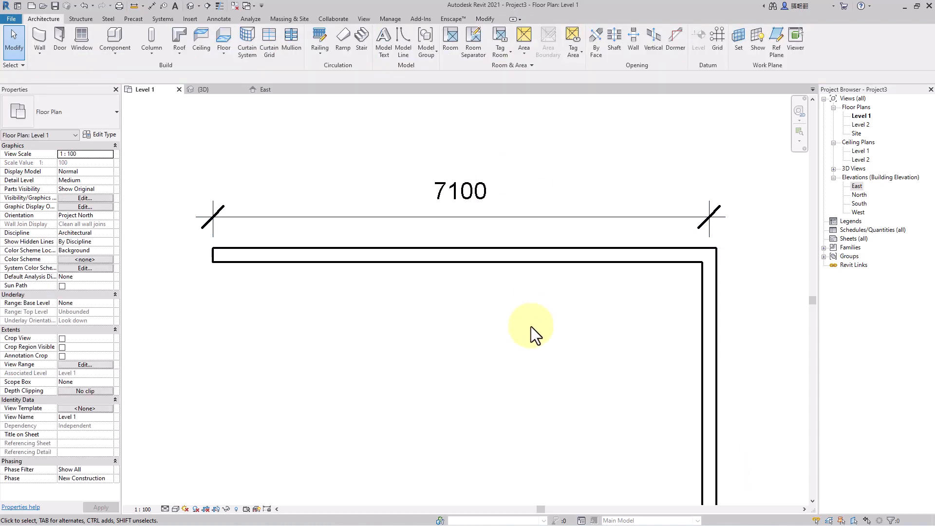
key("ctrl+z")
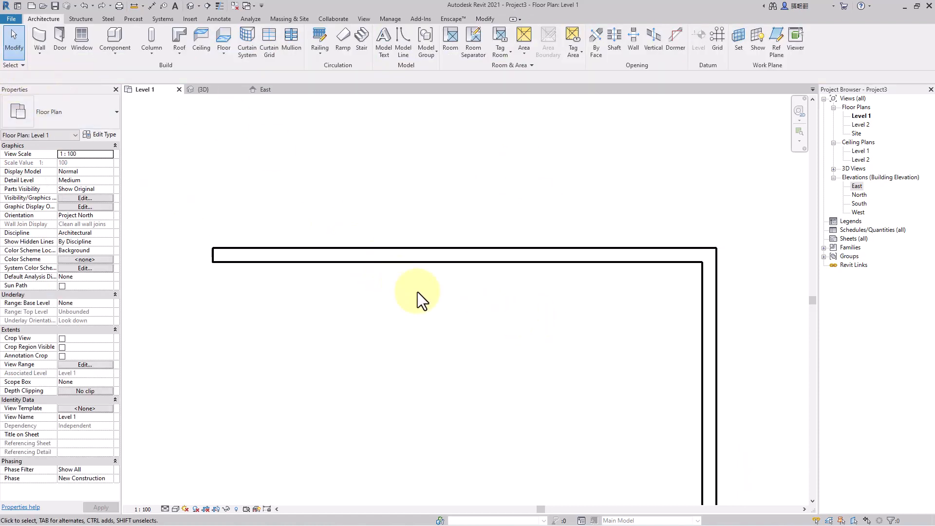
Set the horizontal wall's length to 6000 mm through its temporary dimension.
left_click(510, 264)
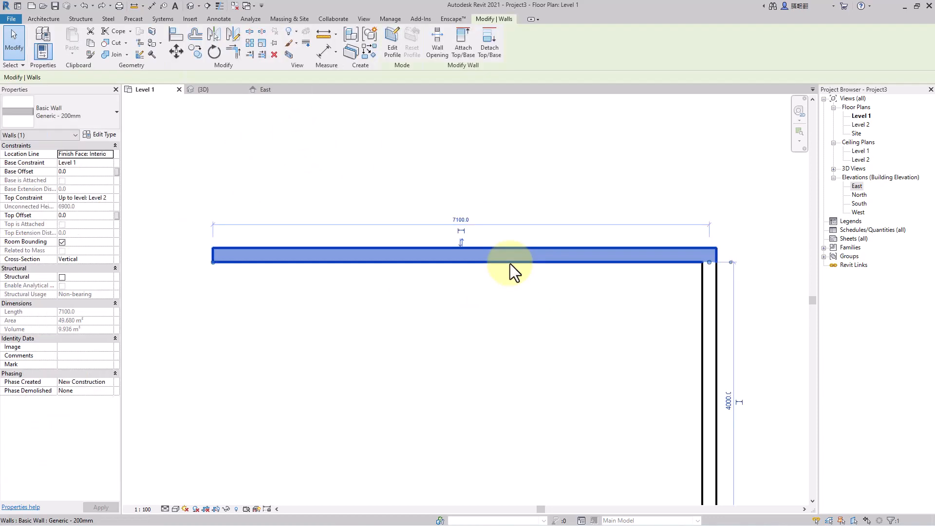
left_click(461, 219)
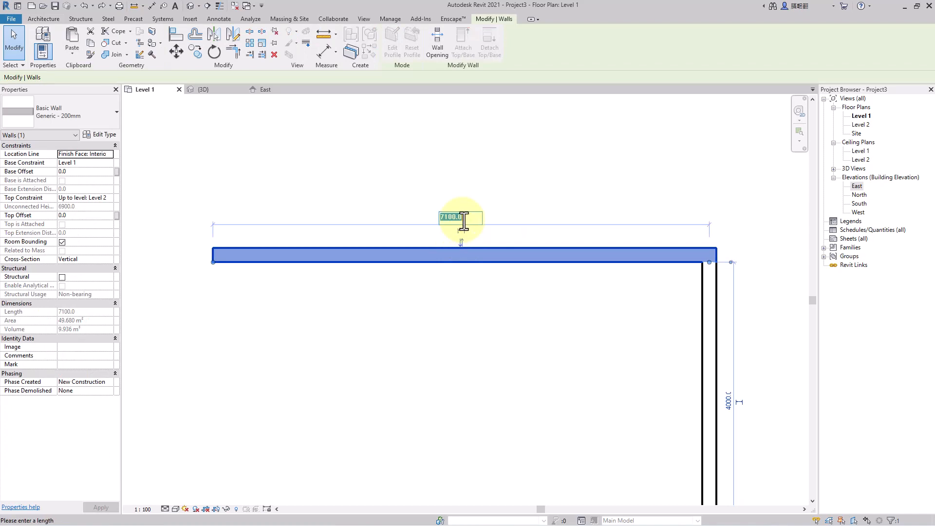
type("6000")
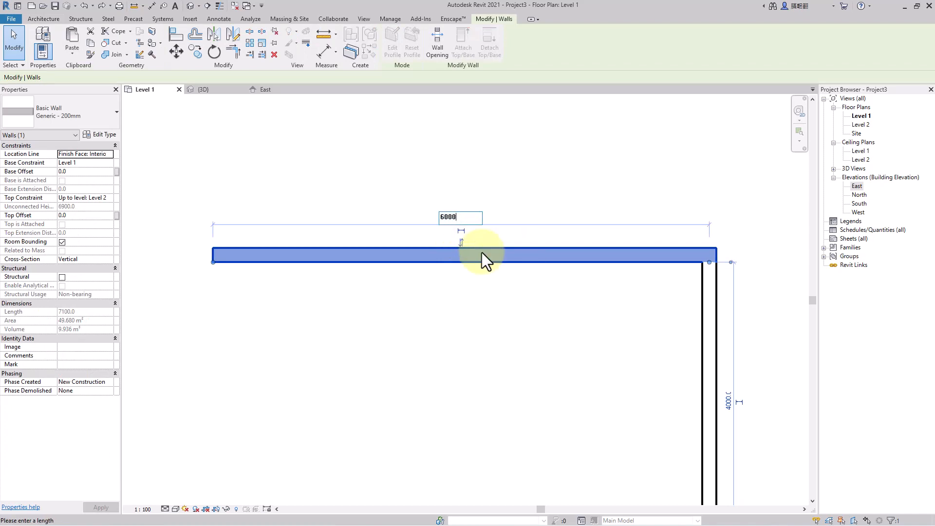
key("Return")
Set the vertical wall's length to 3000 mm after making its temporary dimension permanent, and delete that permanent dimension.
scroll(618, 348, "down", 1)
middle_click_drag(614, 344, 514, 197)
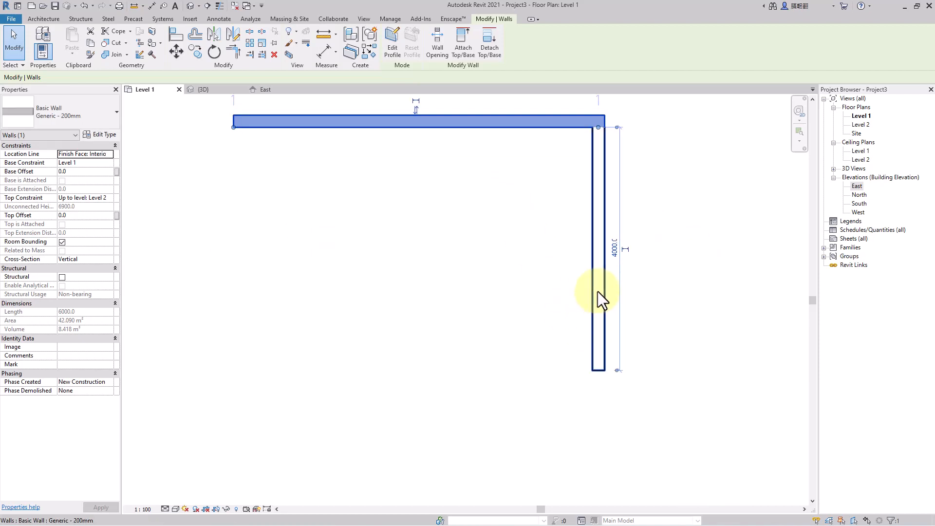
left_click(619, 248)
left_click(611, 248)
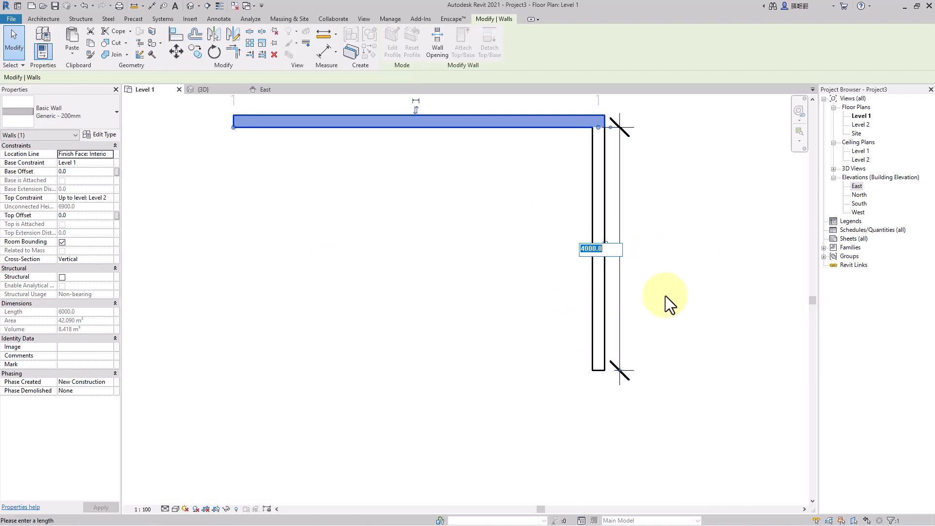
type("3000")
key("Return")
left_click(673, 300)
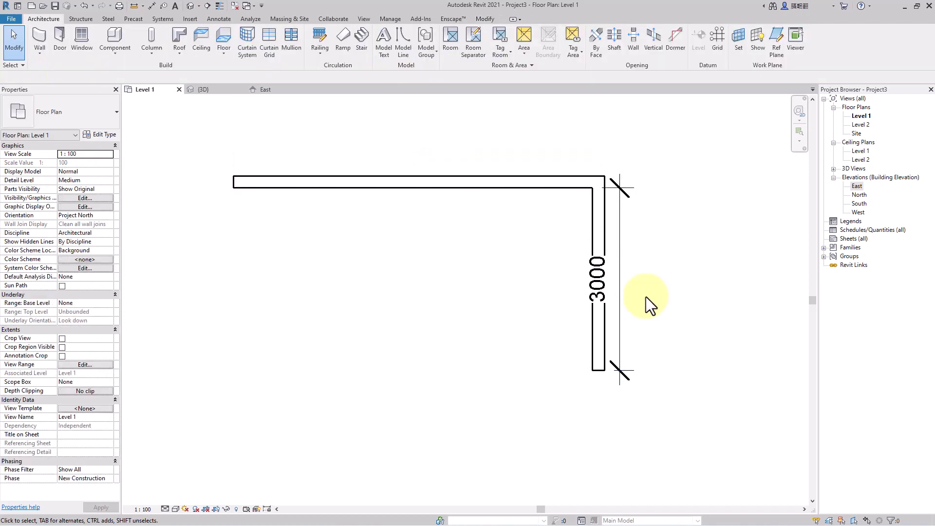
left_click(620, 288)
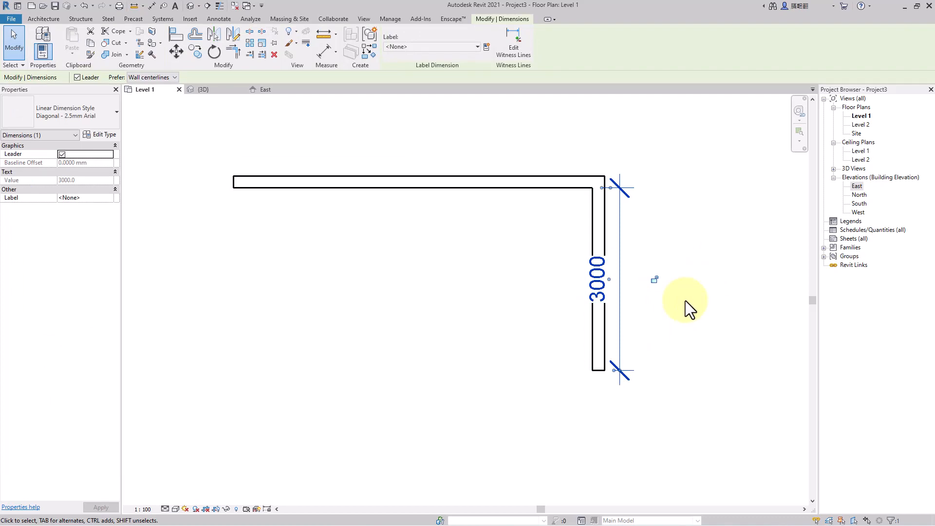
key("Delete")
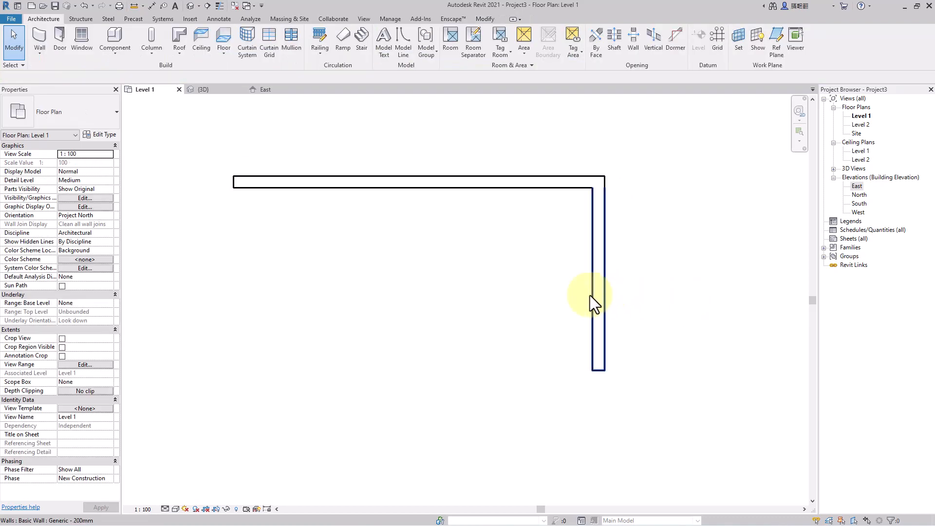
Convert the vertical wall's temporary length dimension to a permanent one again, and delete it.
left_click(485, 185)
middle_click_drag(563, 236, 591, 292)
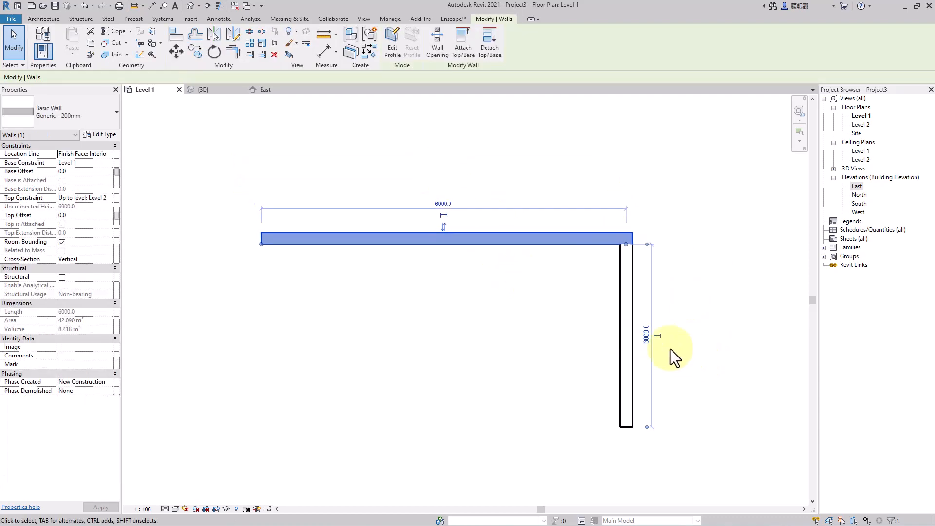
left_click(658, 336)
left_click(681, 370)
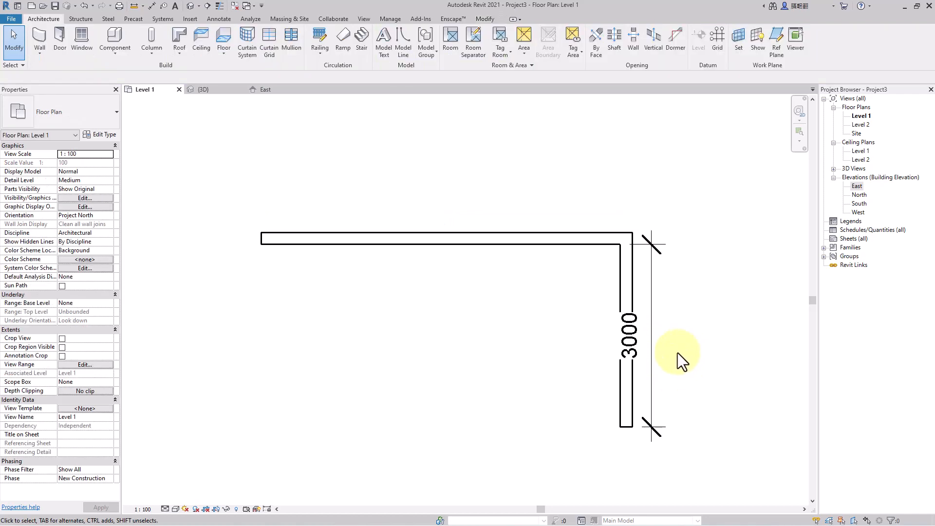
left_click(646, 383)
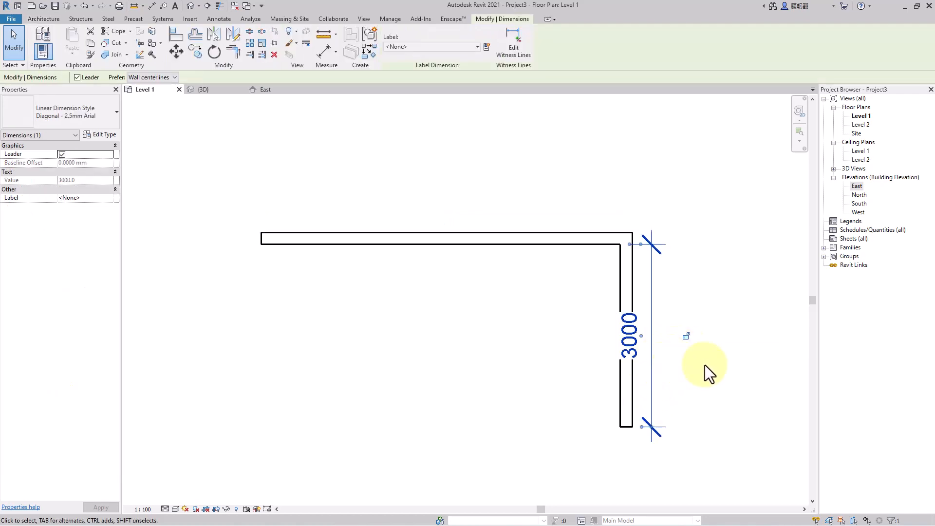
key("Delete")
middle_click_drag(351, 300, 388, 319)
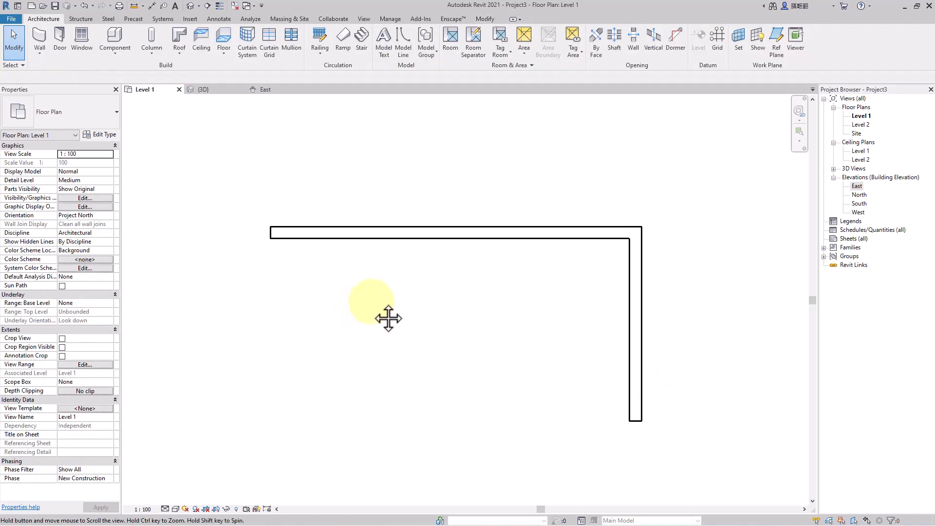
scroll(484, 255, "down", 5)
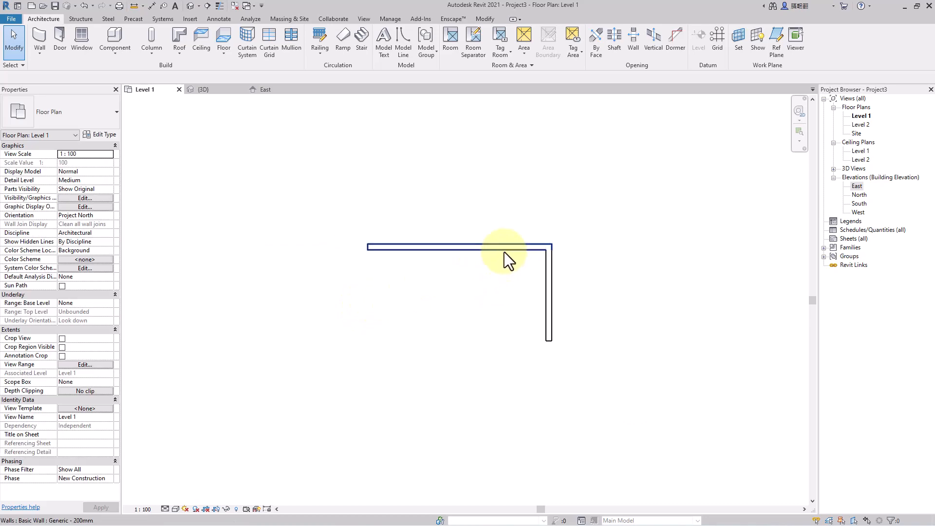
scroll(425, 253, "up", 5)
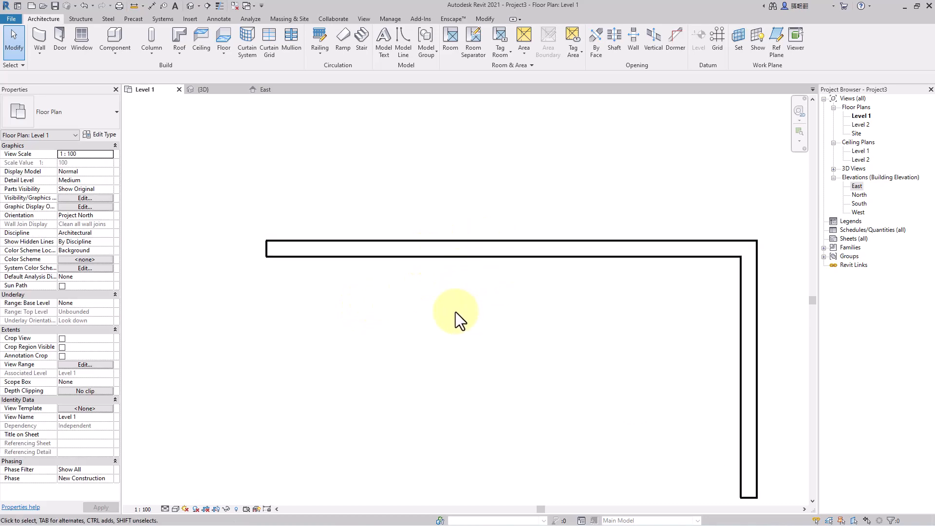
middle_click_drag(454, 311, 444, 310)
scroll(303, 270, "up", 2)
scroll(352, 272, "down", 4)
middle_click_drag(354, 272, 354, 254)
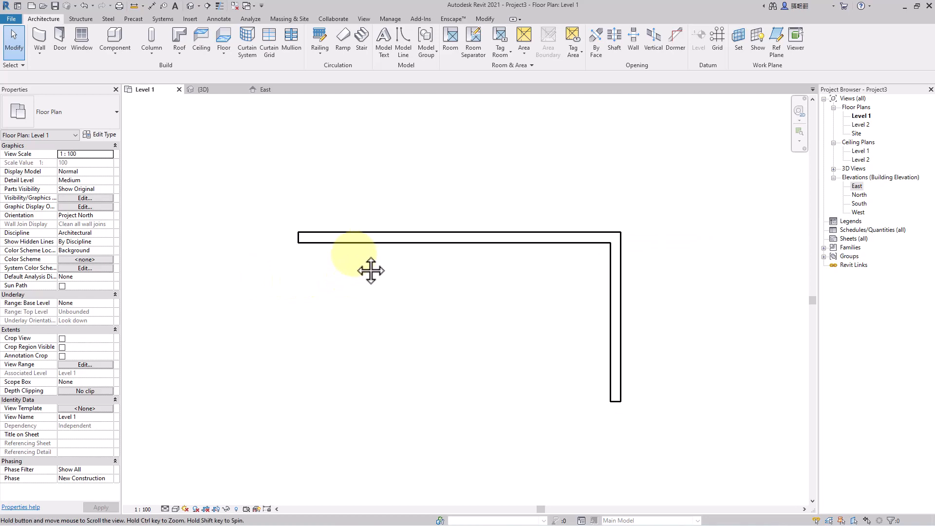
Select the horizontal and the vertical wall one after the other to examine their instance properties and temporary dimensions.
scroll(355, 254, "up", 1)
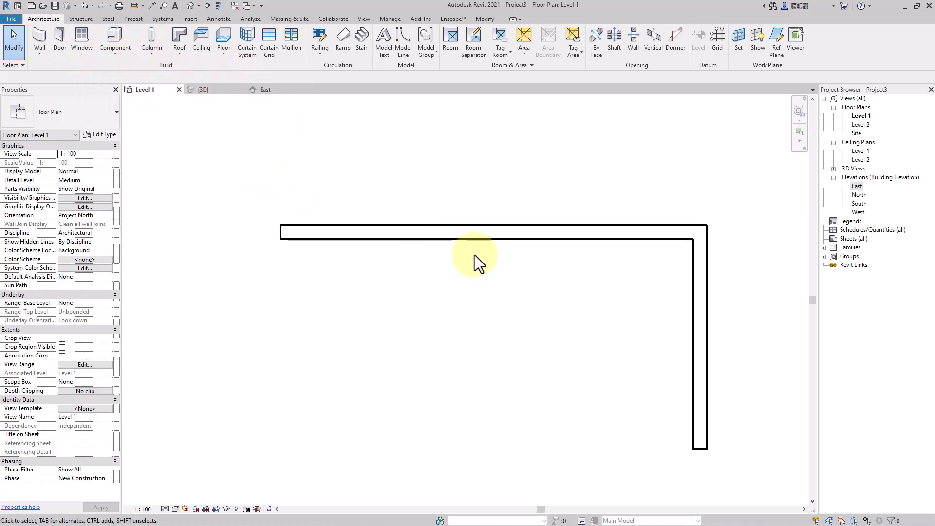
scroll(351, 265, "up", 1)
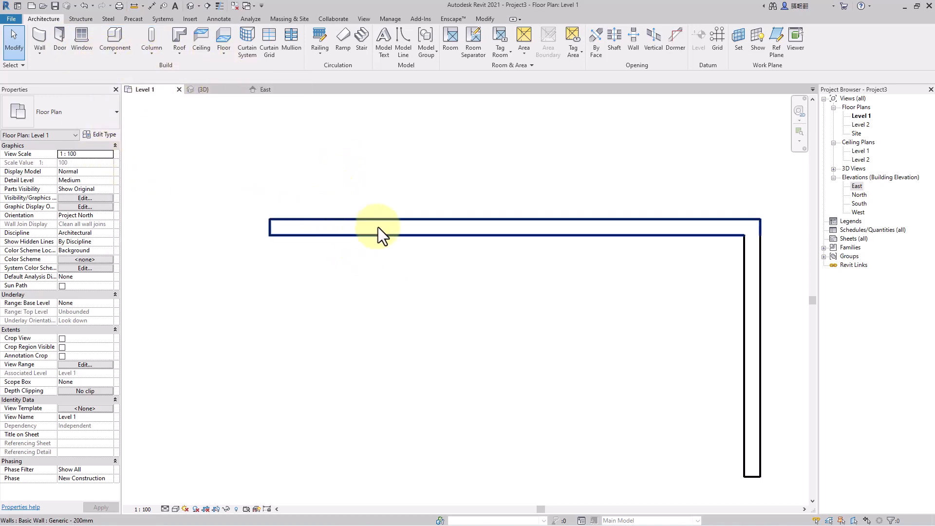
left_click(472, 230)
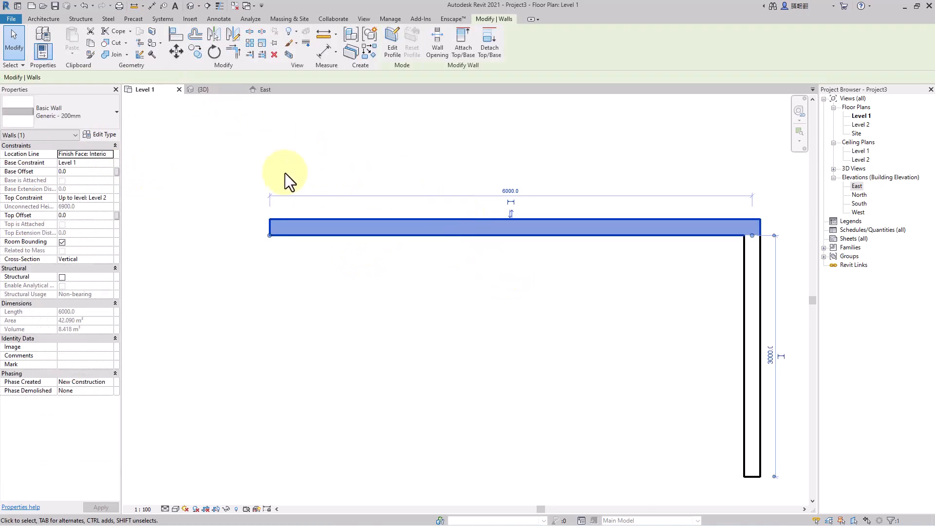
left_click(414, 281)
left_click(401, 229)
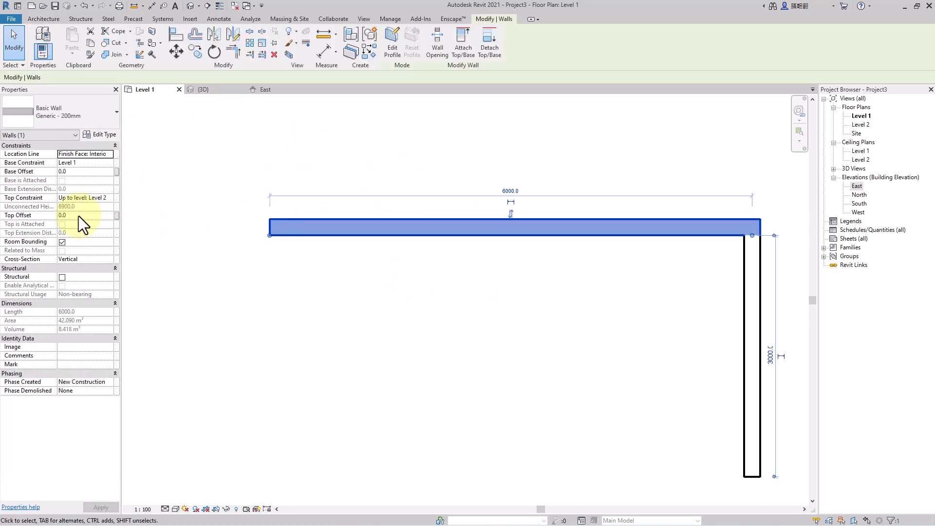
left_click(749, 299)
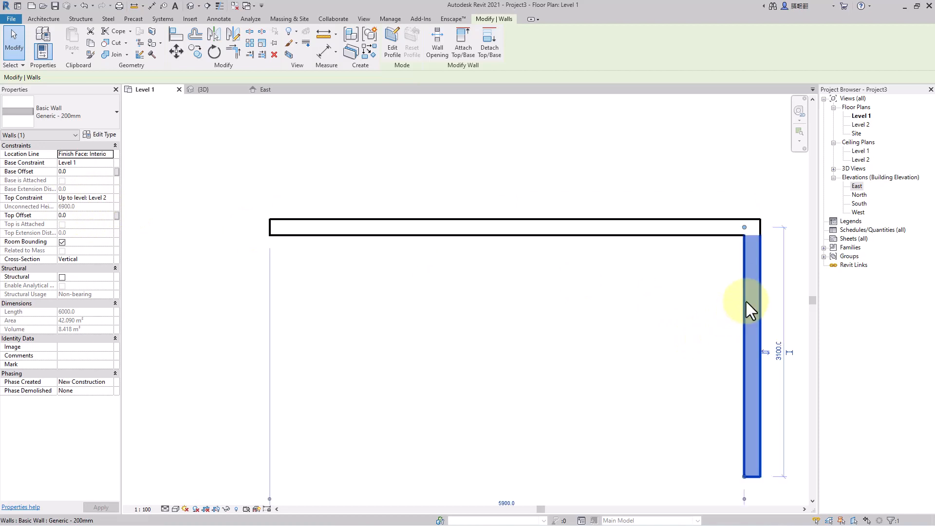
left_click(473, 299)
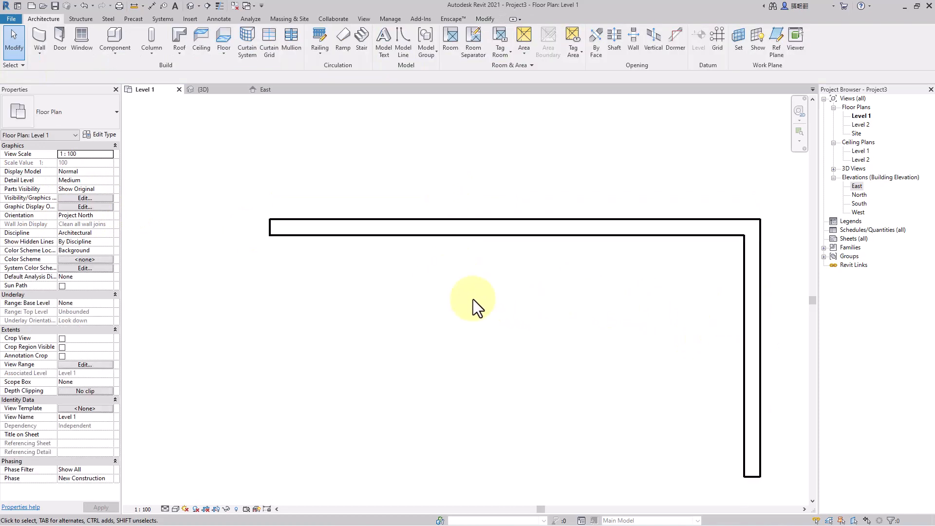
Place an M_Single-Flush 0915 x 2134mm door, flipping its hand in preview, about 400 mm from the horizontal wall's left end, swinging inward from a left hinge.
left_click(60, 37)
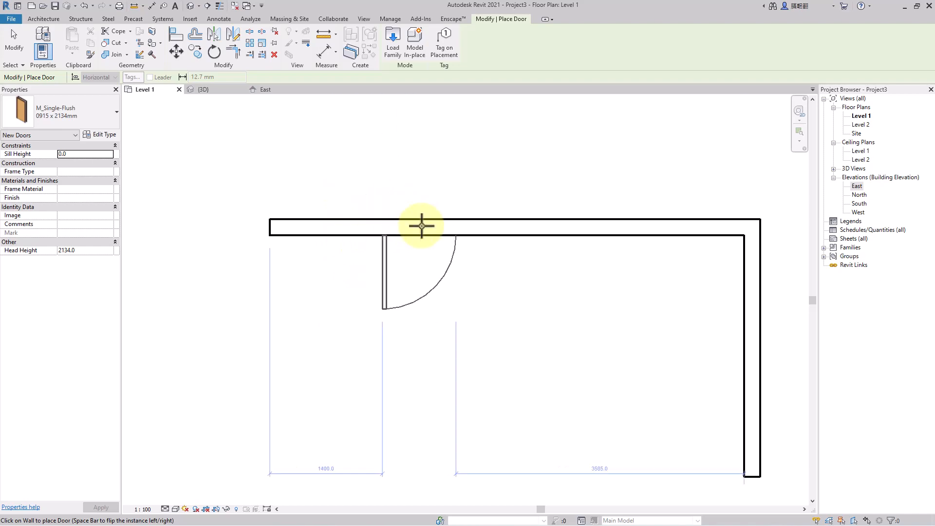
scroll(353, 228, "down", 1)
middle_click_drag(378, 261, 380, 351)
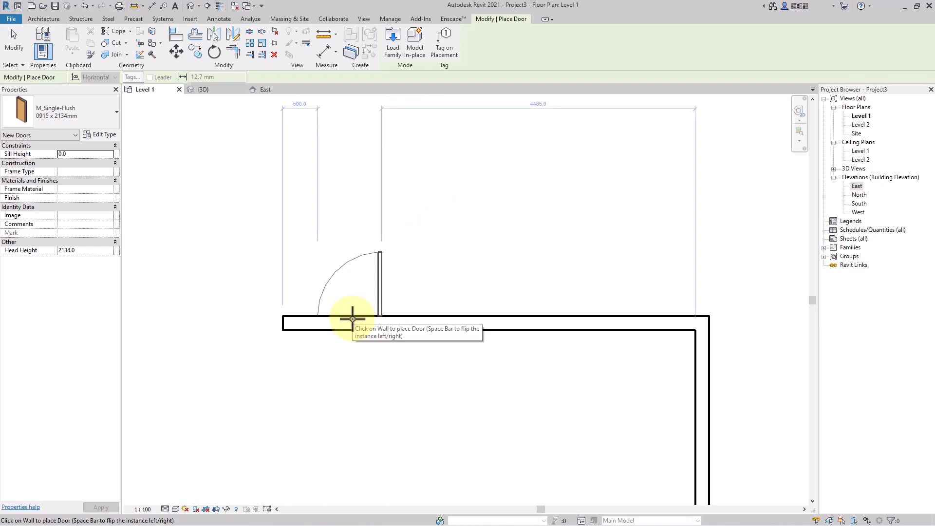
key("space")
key("space")
key("space")
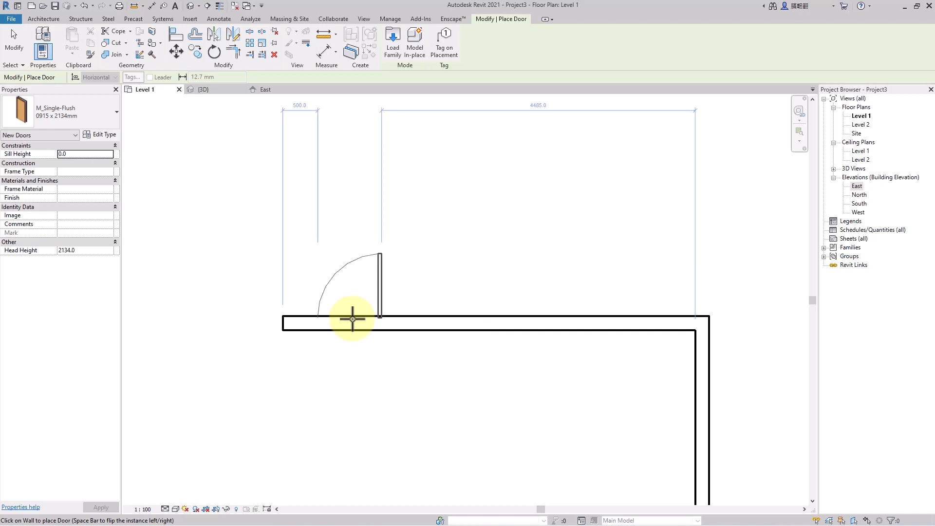
key("space")
key("space")
key("space")
key("space")
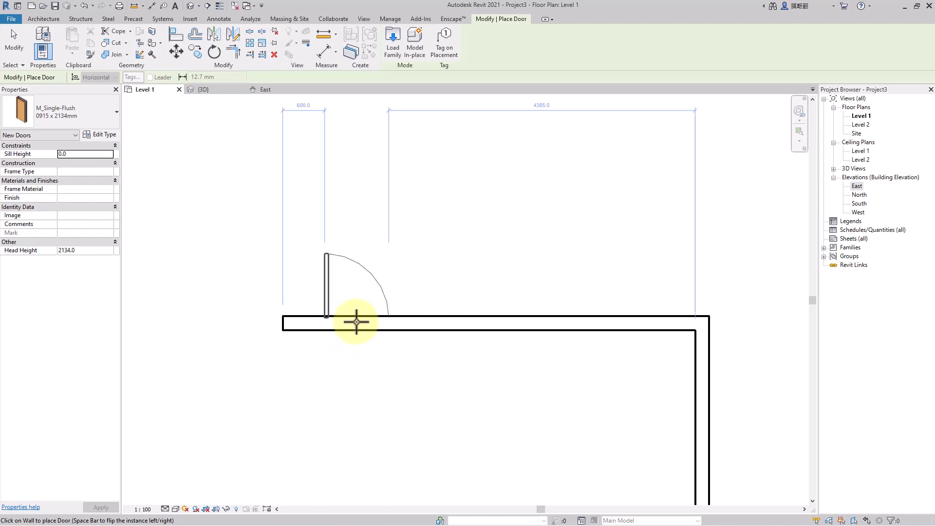
key("space")
key("space")
key("space")
key("space")
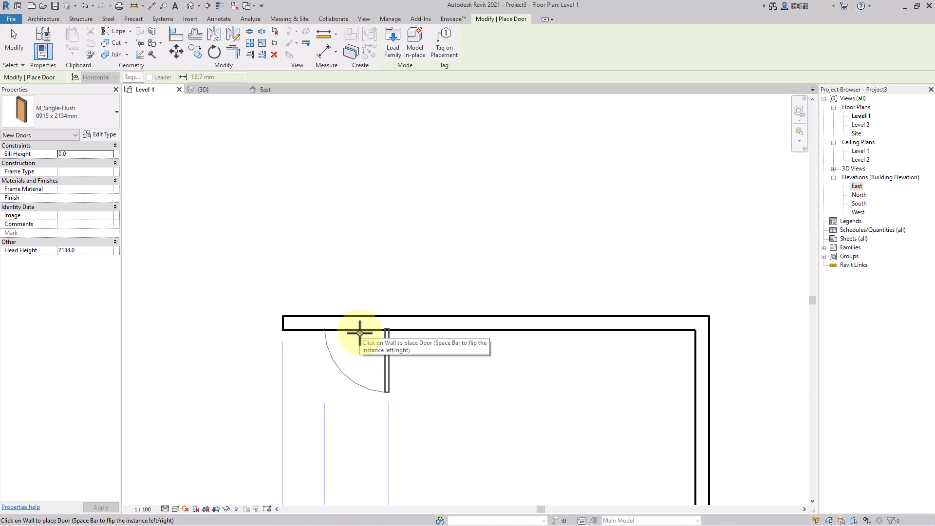
key("space")
key("space")
key("space")
key("space")
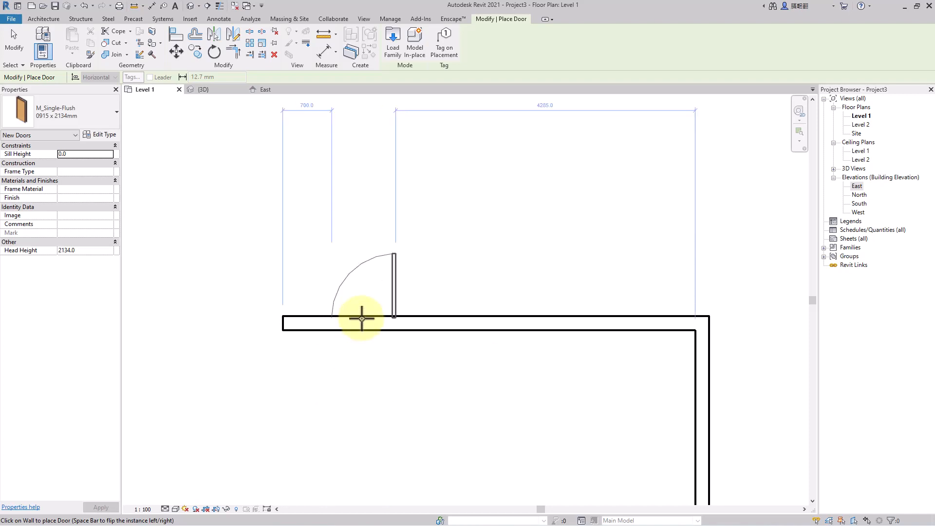
key("space")
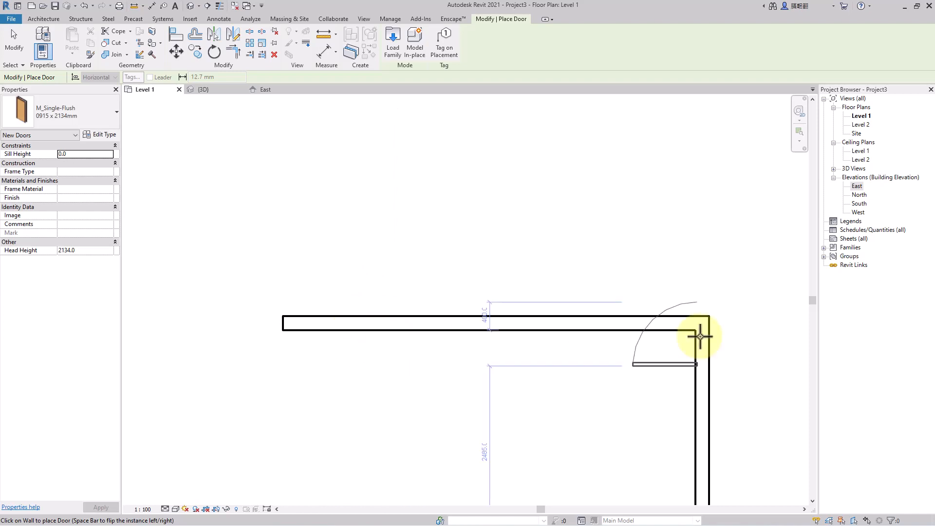
left_click(340, 331)
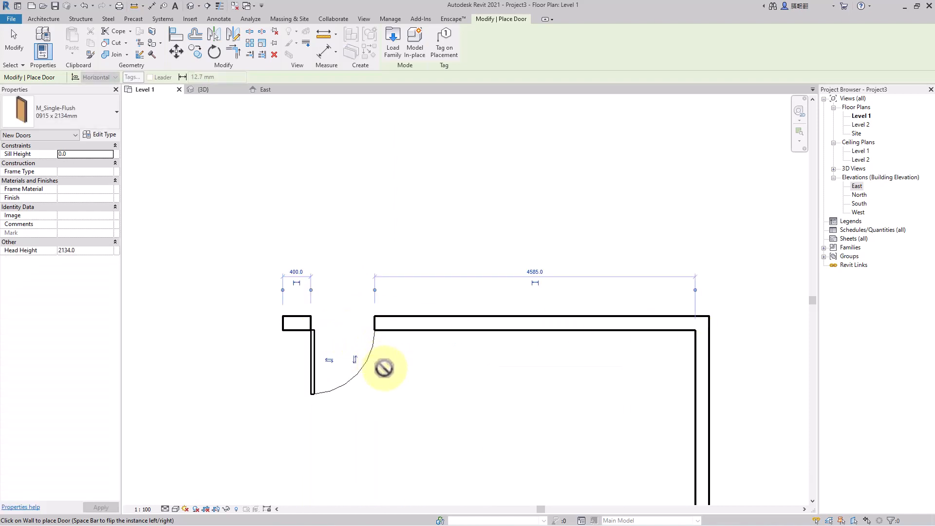
Set the distance between the door opening and the horizontal wall's left end to 200 mm.
scroll(330, 364, "up", 3)
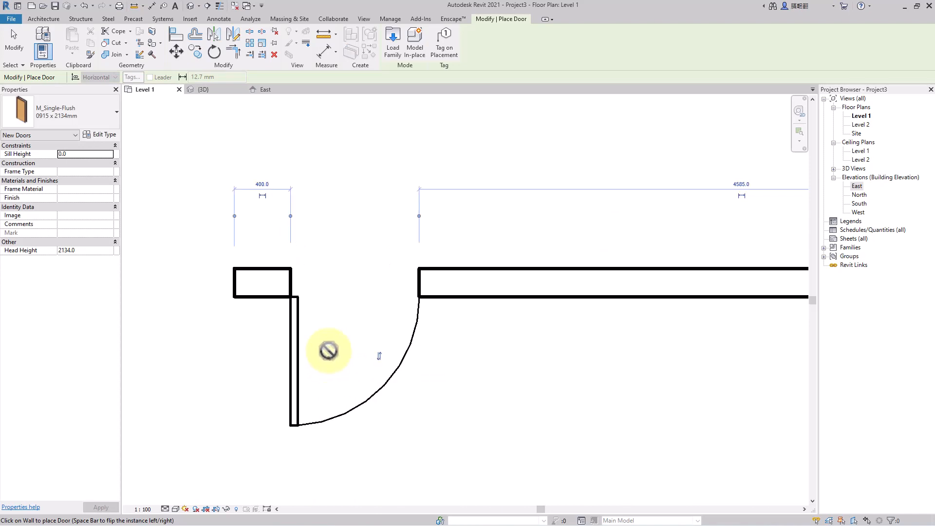
left_click(263, 184)
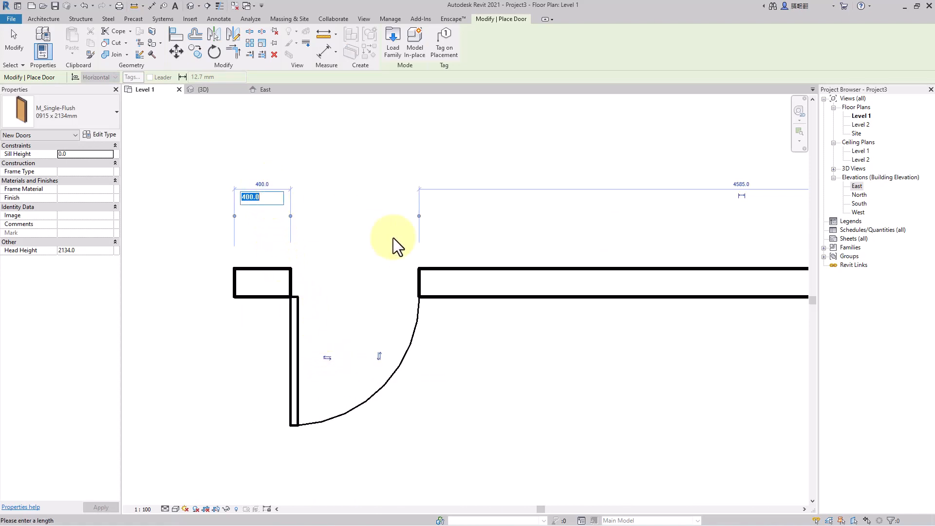
type("200")
key("Return")
Place a second 0915 x 2134mm single-flush door in the vertical wall, 200 mm from its lower end and swinging inward.
scroll(644, 329, "down", 3)
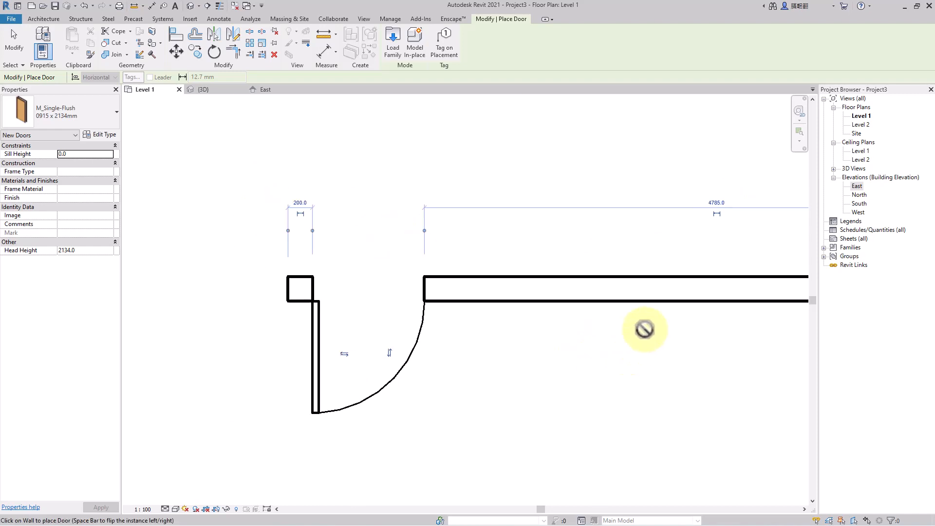
middle_click_drag(644, 329, 493, 311)
scroll(579, 309, "down", 2)
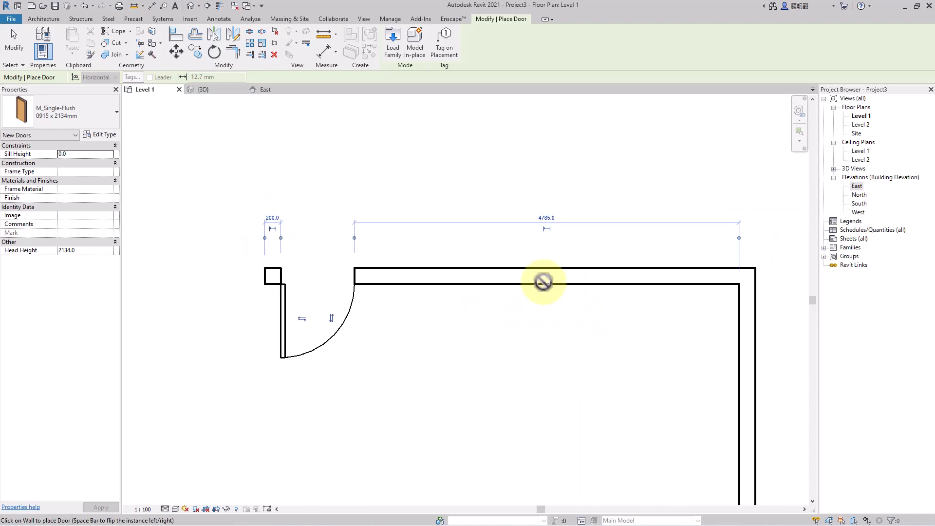
scroll(667, 303, "down", 1)
scroll(684, 341, "down", 1)
scroll(689, 350, "up", 2)
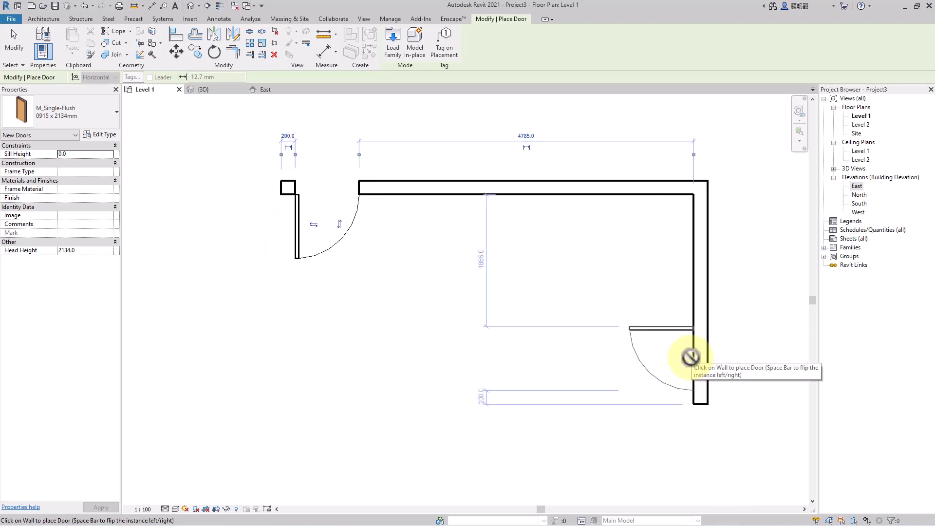
left_click(691, 358)
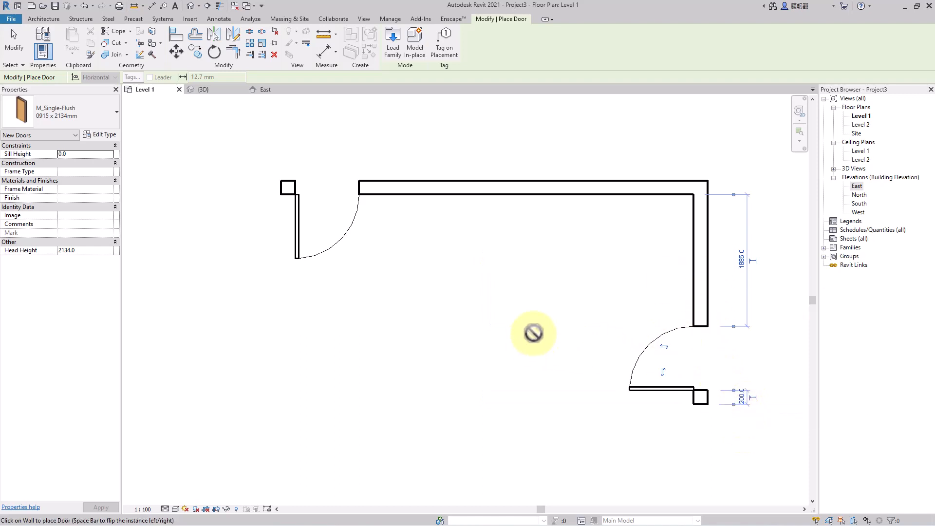
Restart door placement with the M_Single-Flush 0864 x 2134mm type and review the available door types.
key("Escape")
key("Escape")
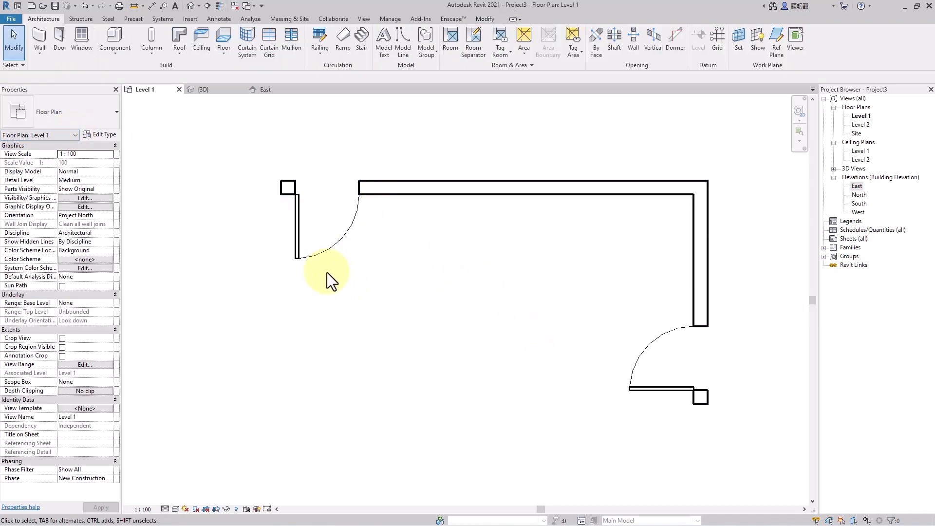
left_click(62, 52)
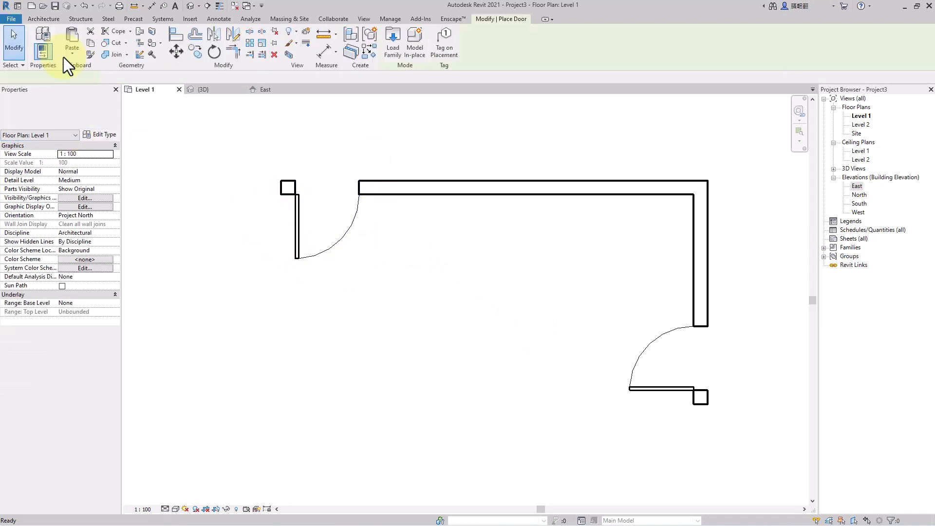
left_click(104, 118)
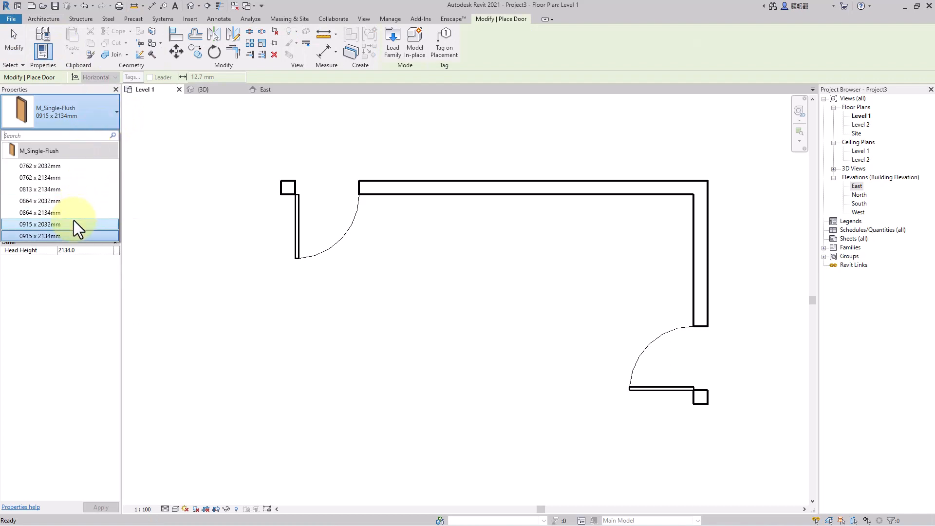
left_click(46, 212)
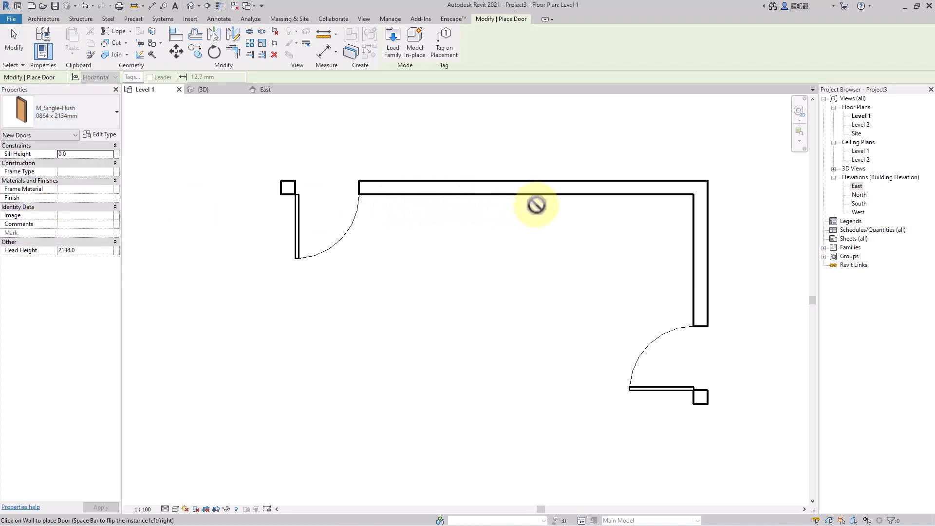
left_click(82, 110)
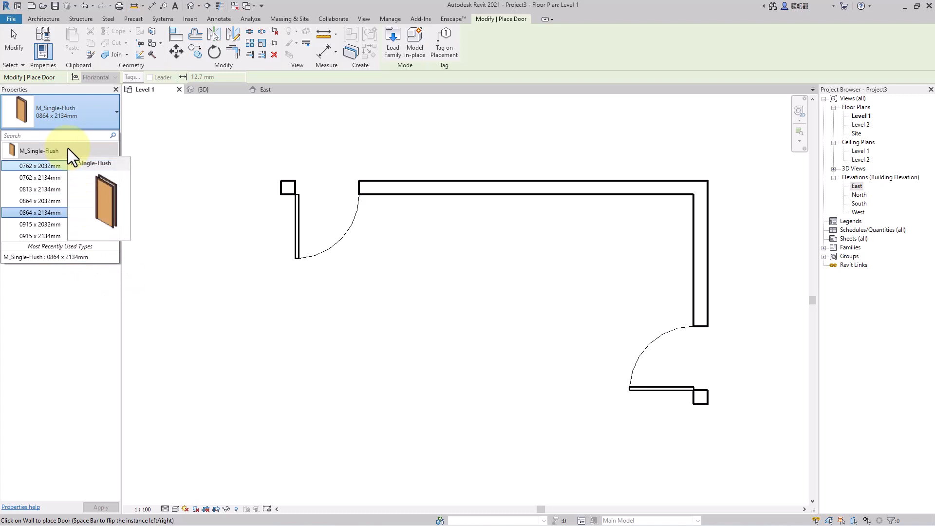
Load the Door-Double-Glass family in the 68" x 80" type from the English-Imperial Doors library.
left_click(395, 41)
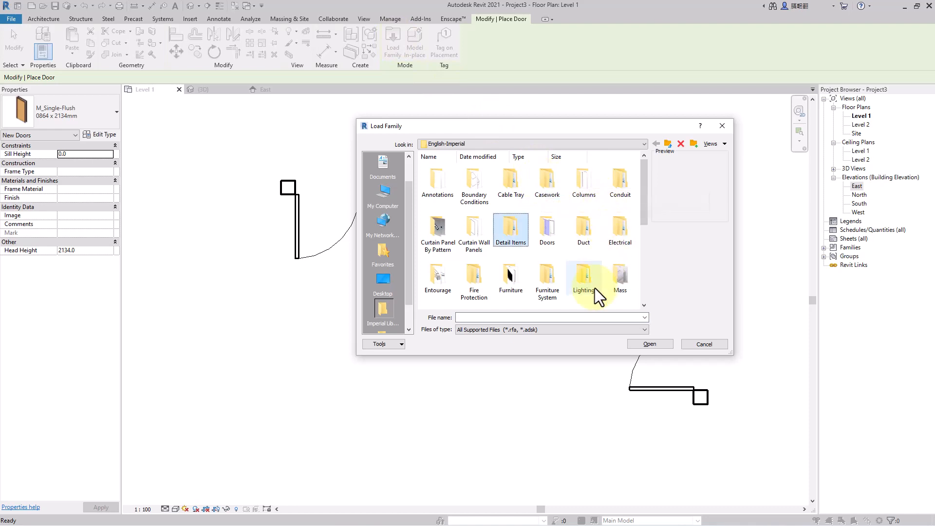
left_click(547, 229)
double_click(548, 229)
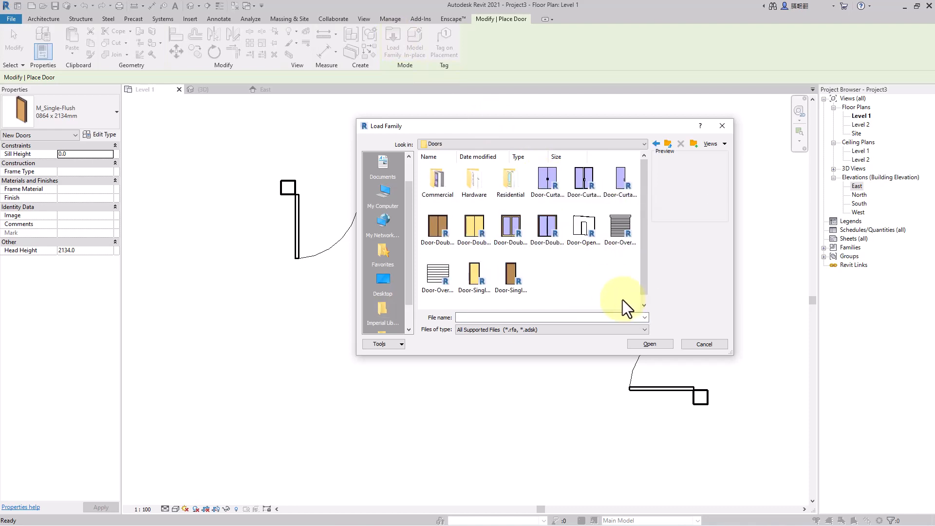
double_click(507, 229)
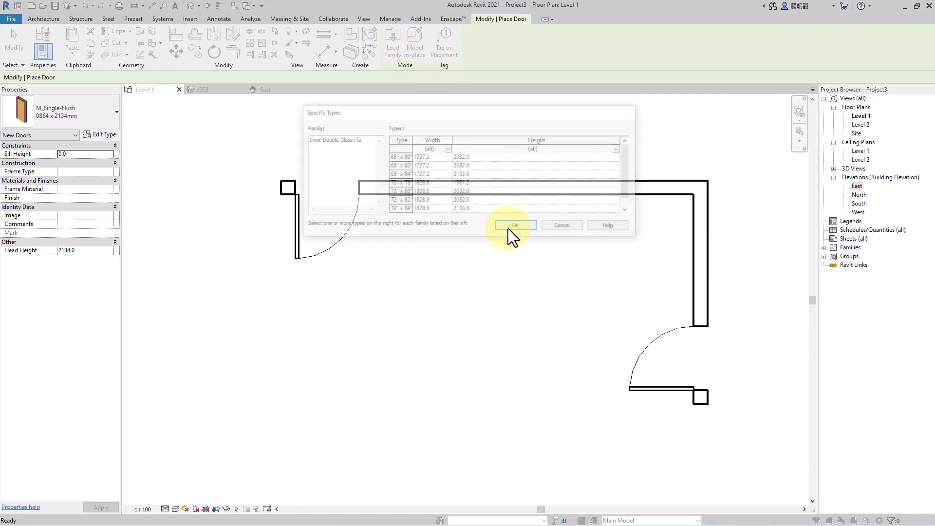
left_click(531, 230)
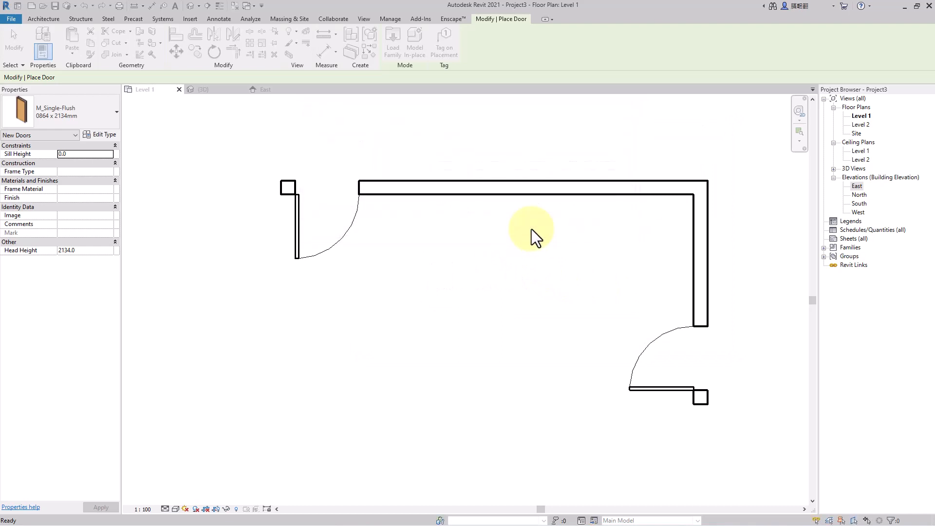
Place a Door-Double-Glass 68" x 80" door in the horizontal wall, about 1400 mm from the vertical wall, swinging inward, and inspect it in 3D.
left_click(93, 118)
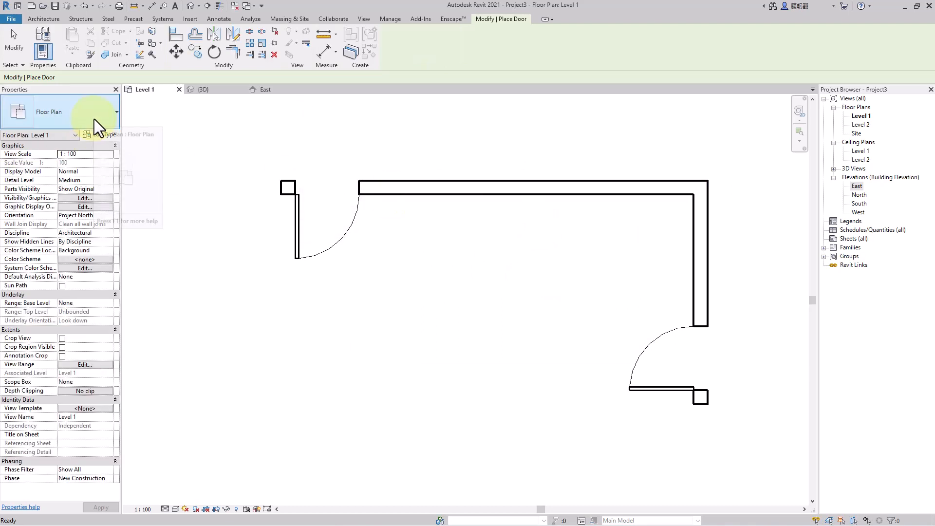
left_click(44, 18)
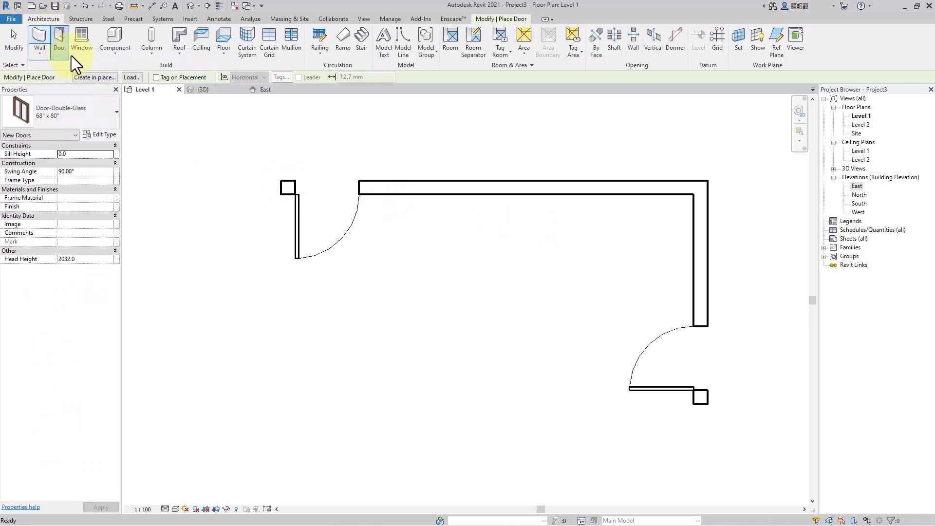
left_click(99, 112)
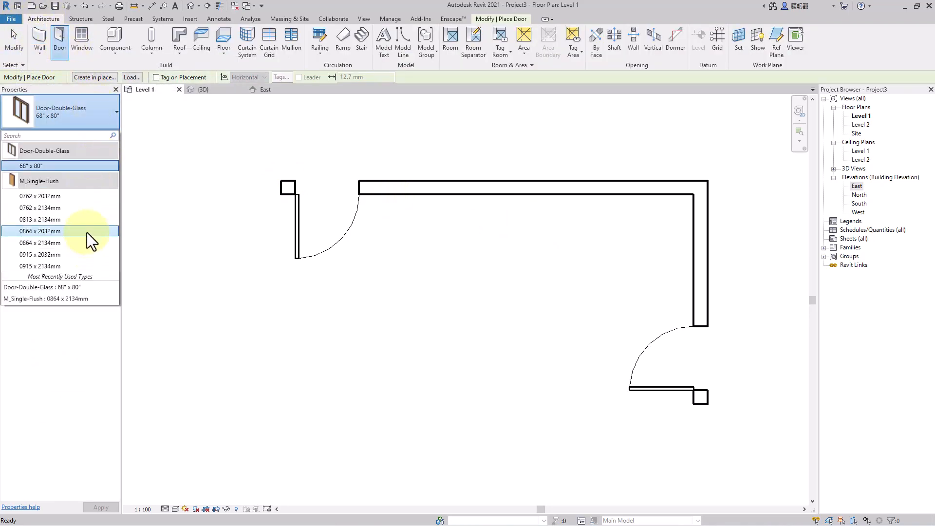
left_click(533, 188)
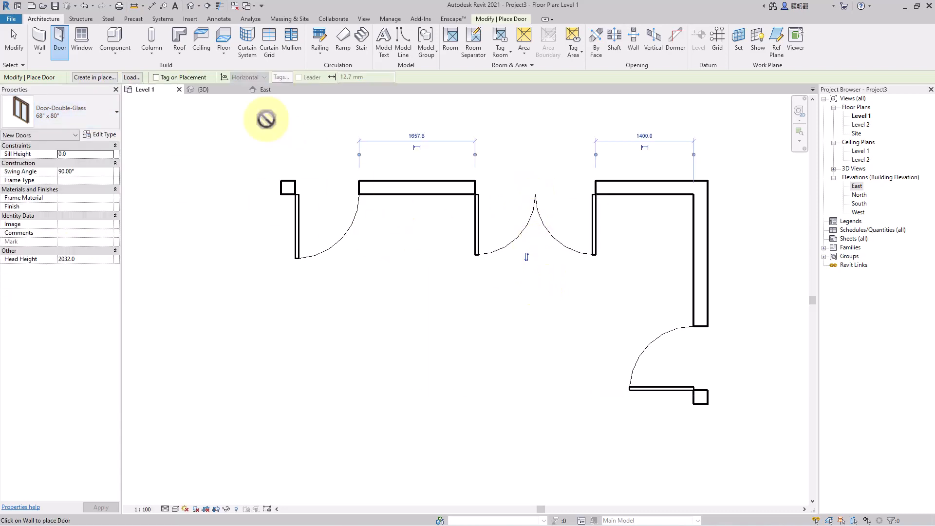
left_click(211, 93)
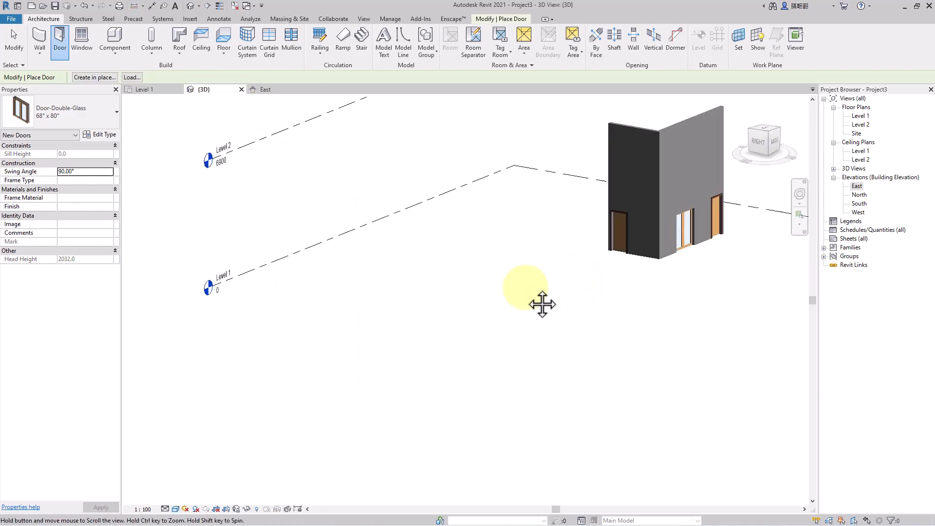
scroll(620, 254, "up", 8)
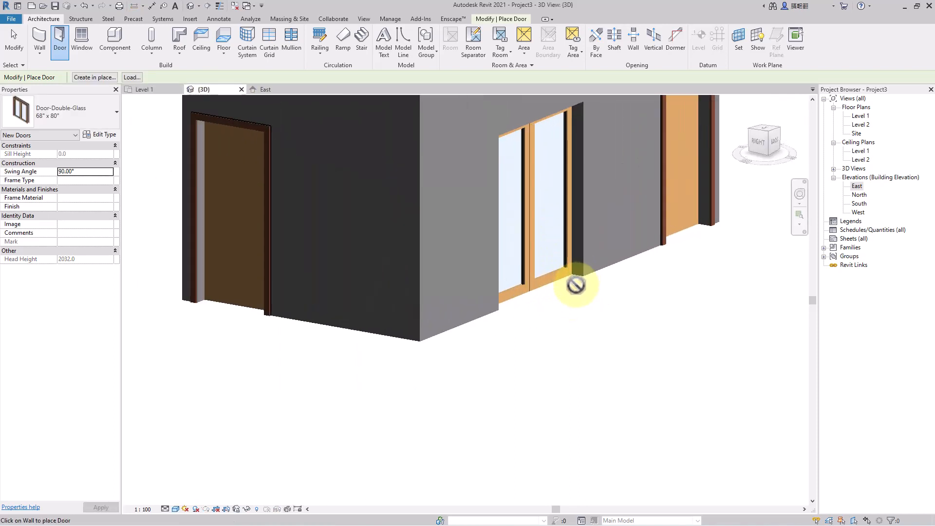
scroll(580, 335, "down", 1)
middle_click_drag(580, 335, 528, 468)
scroll(528, 468, "up", 1)
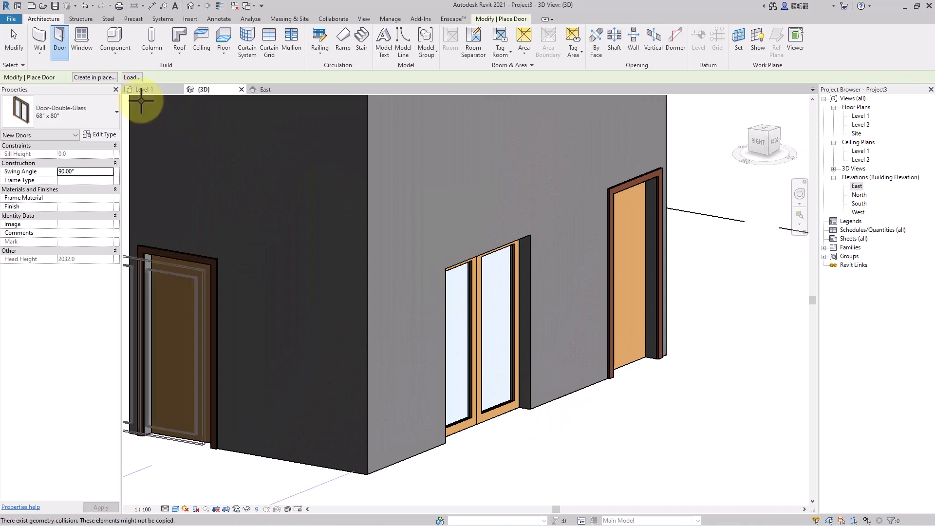
In the Level 1 plan, set the distance between the double glass door and the vertical wall to 1500 mm.
left_click(151, 89)
key("Escape")
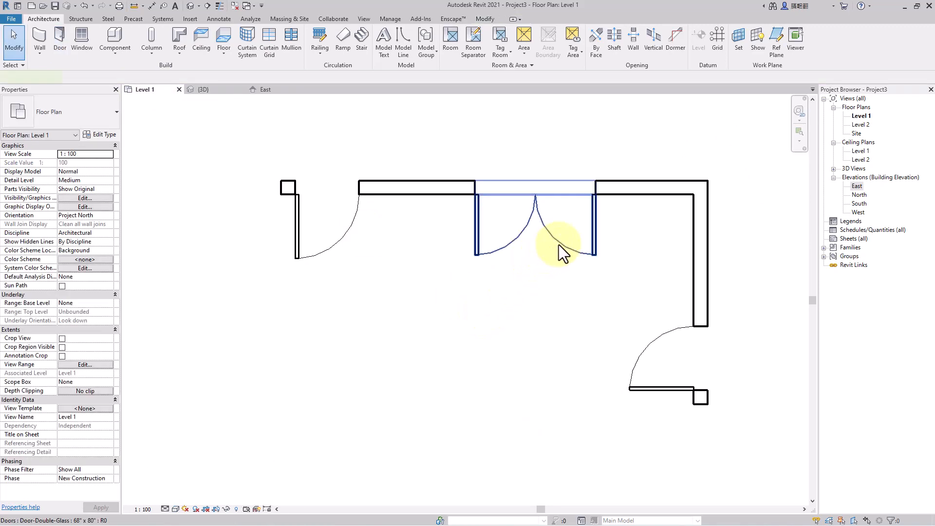
left_click(559, 244)
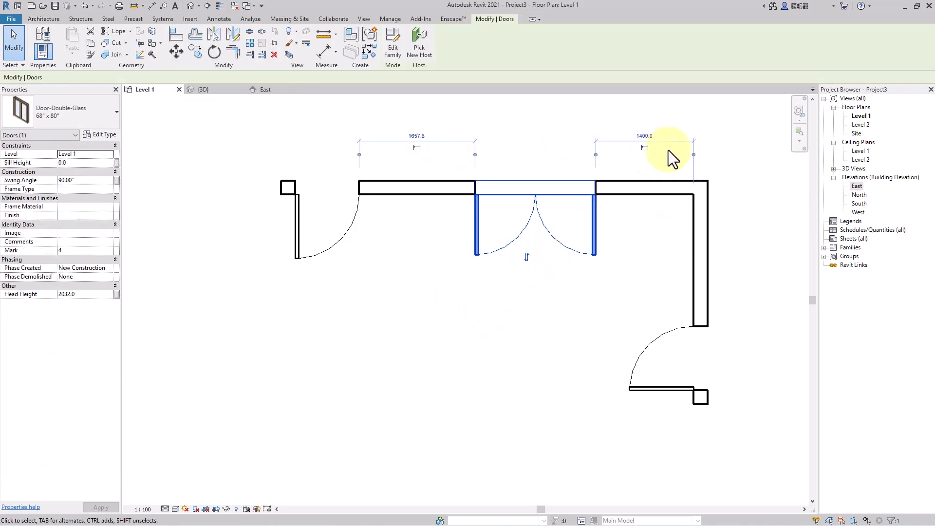
left_click(642, 136)
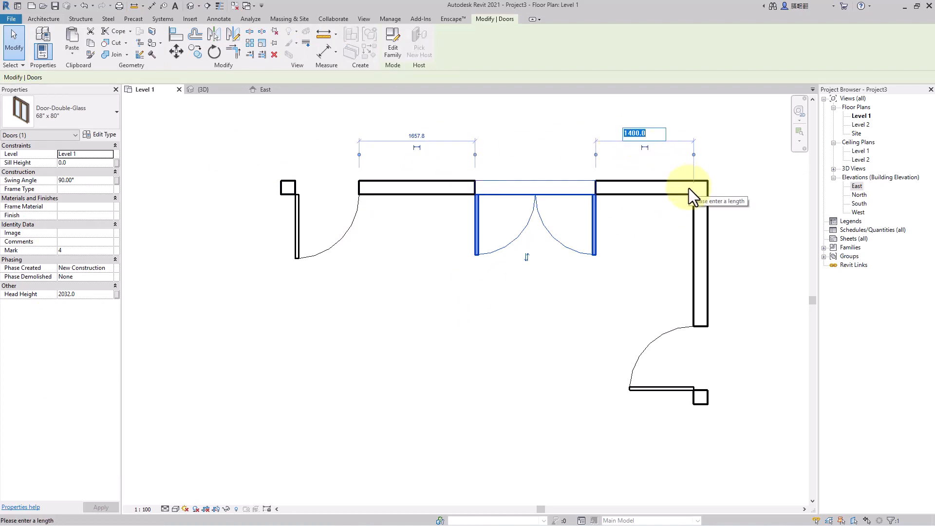
type("1500")
key("Return")
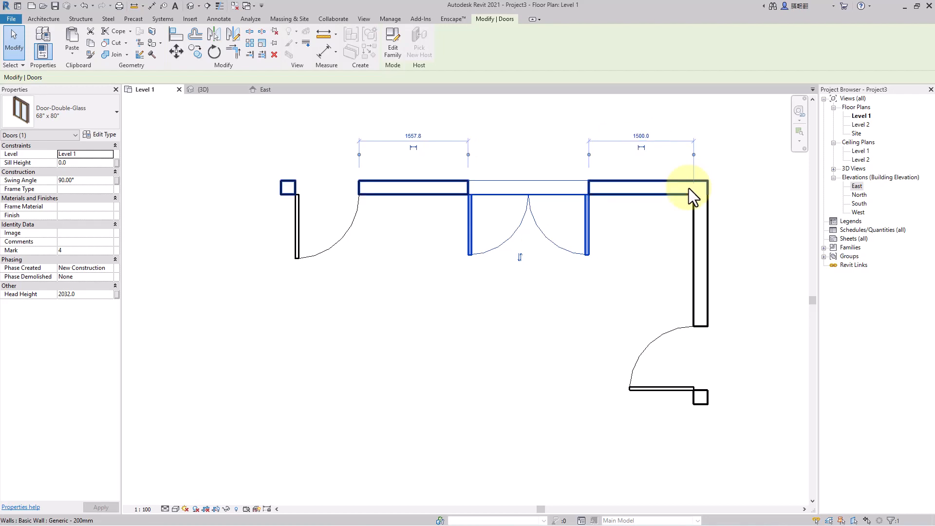
left_click(583, 284)
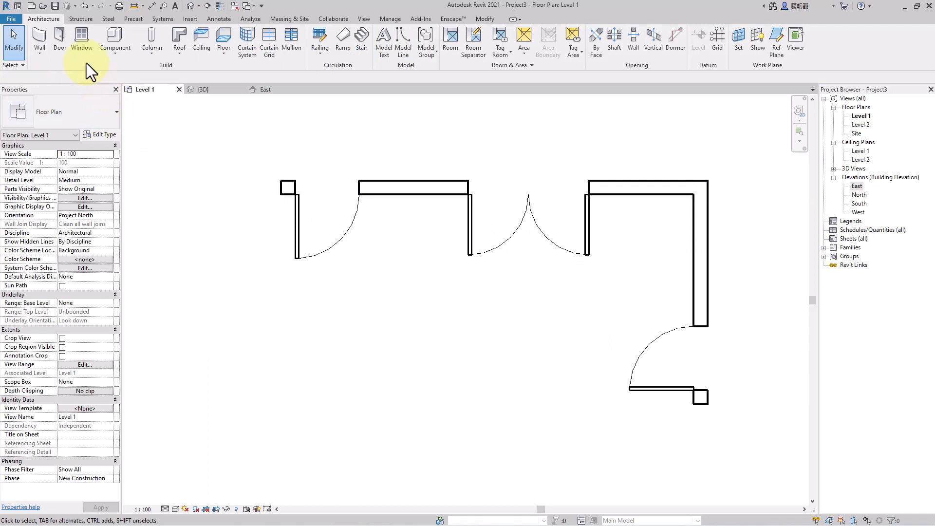
Load the Window-Casement-Double family in the 34" x 36" type from the English-Imperial Windows library.
left_click(83, 46)
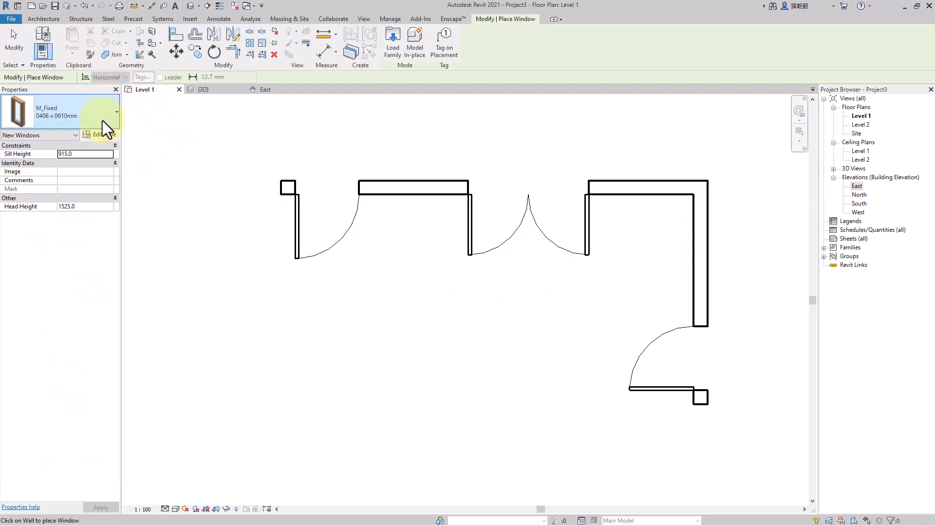
left_click(102, 121)
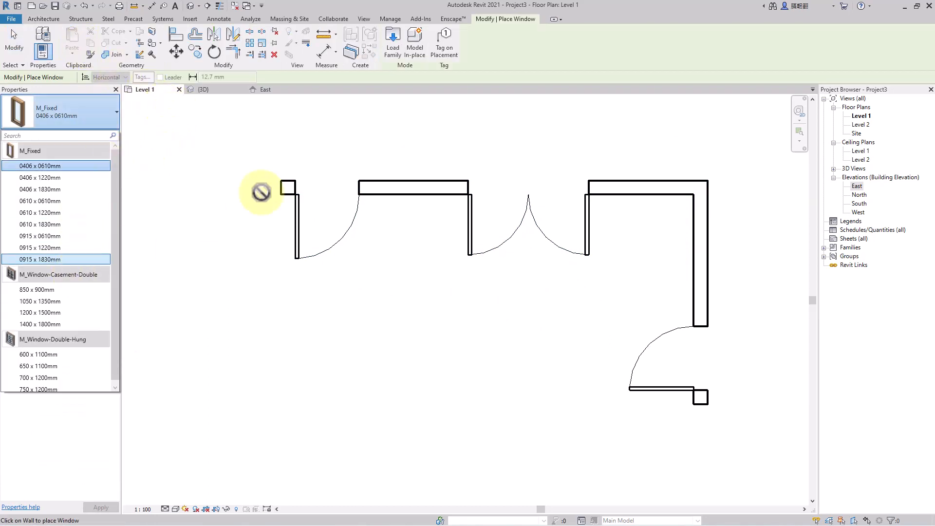
left_click(391, 51)
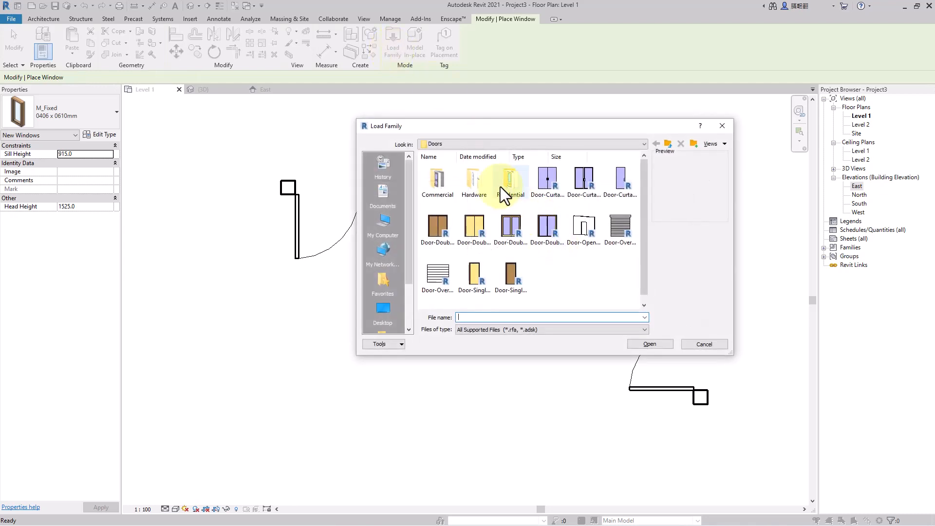
left_click(480, 143)
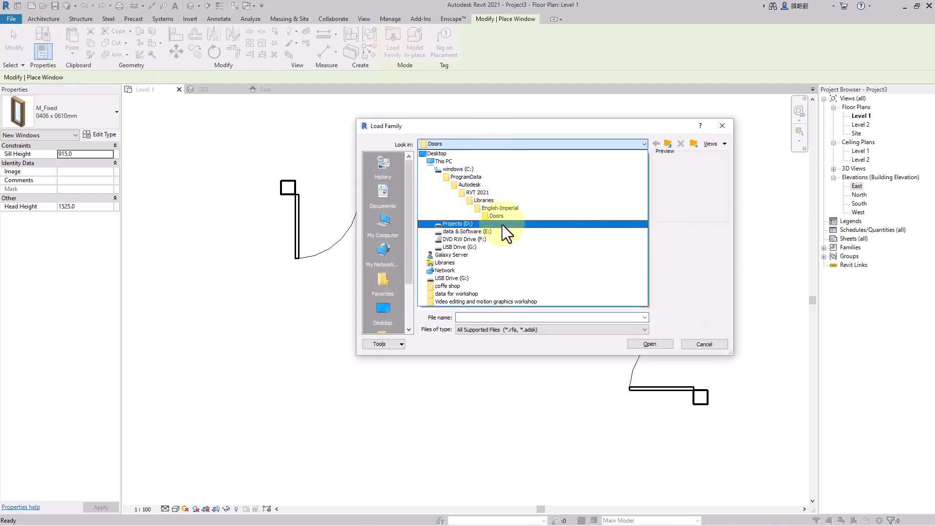
left_click(510, 206)
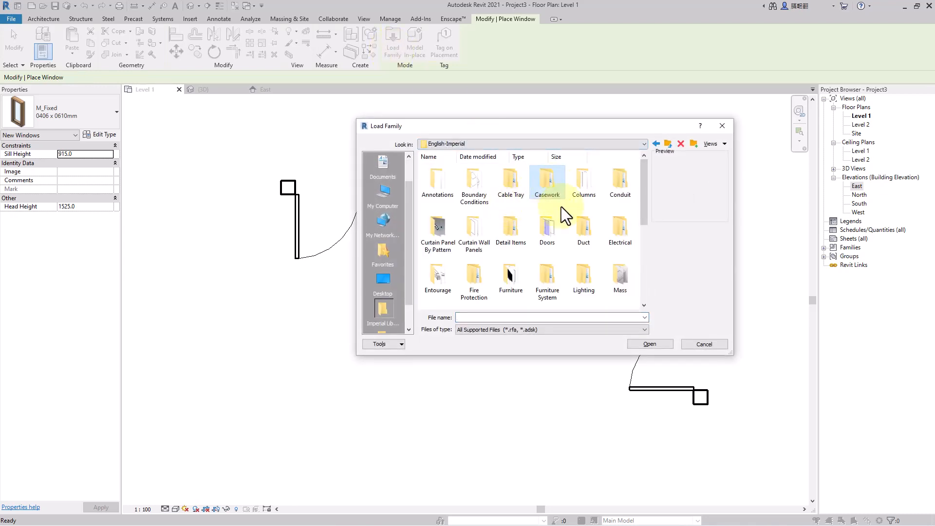
double_click(548, 285)
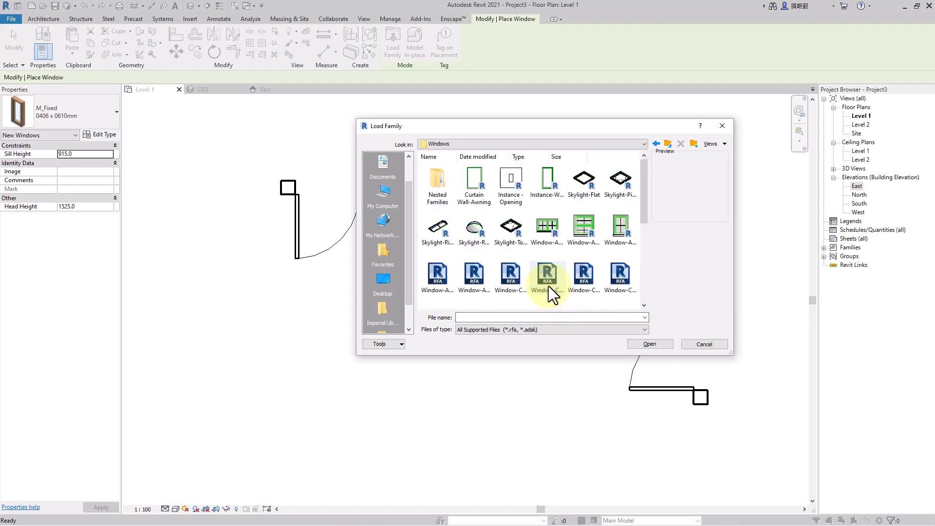
left_click(514, 276)
double_click(513, 276)
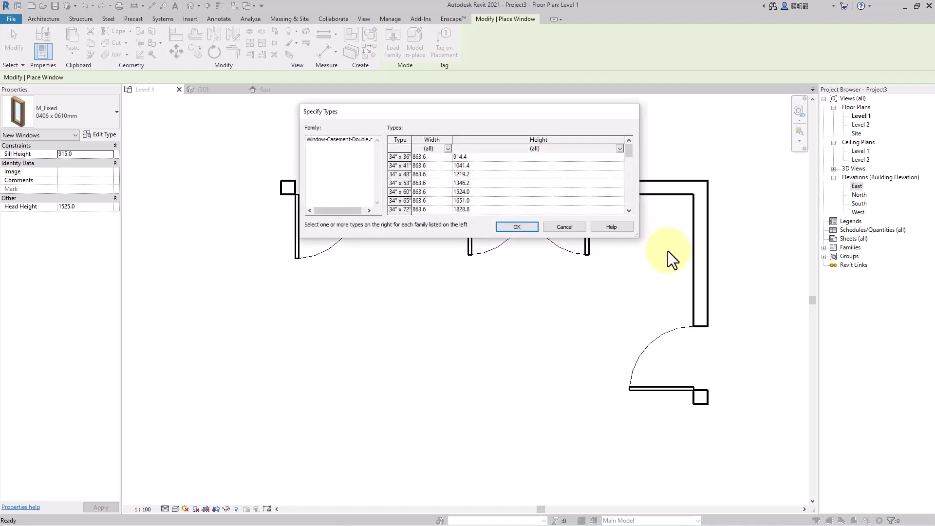
left_click(521, 227)
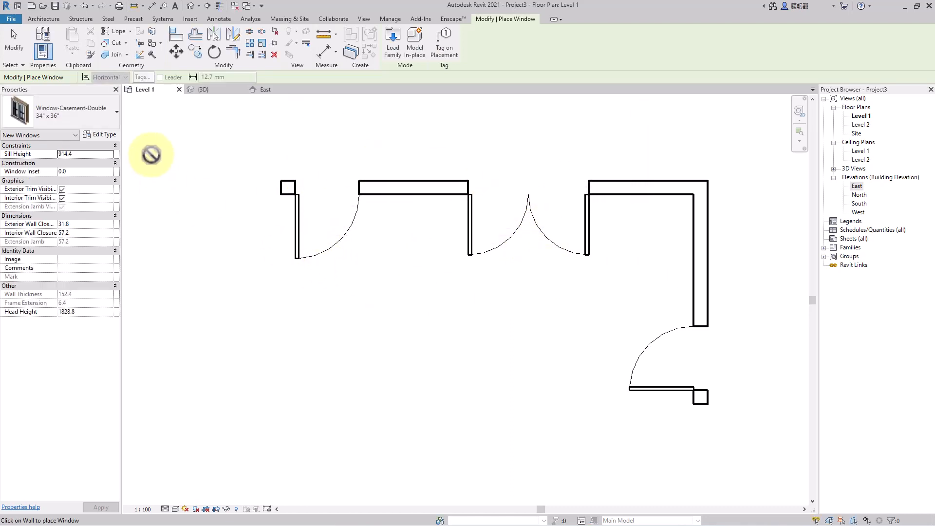
In the 3D view, place an M_Window-Double-Hung 700 x 1200mm window between the single-flush door and the building corner, about 685 mm from the door.
left_click(213, 89)
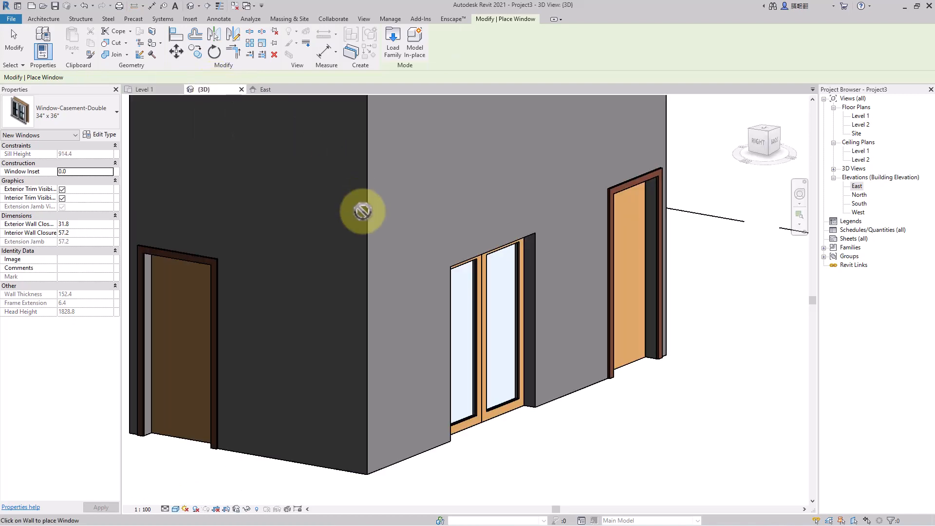
scroll(252, 327, "down", 3)
middle_click_drag(252, 328, 327, 349)
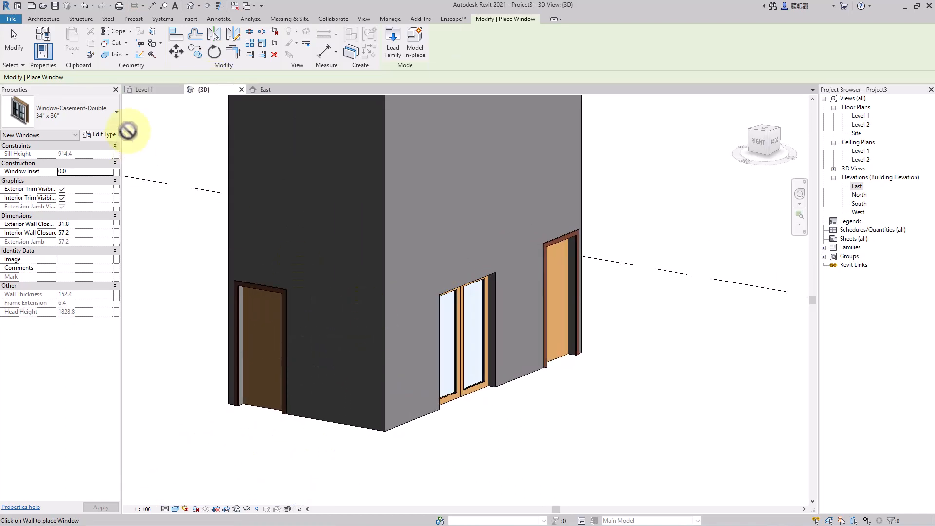
left_click(85, 114)
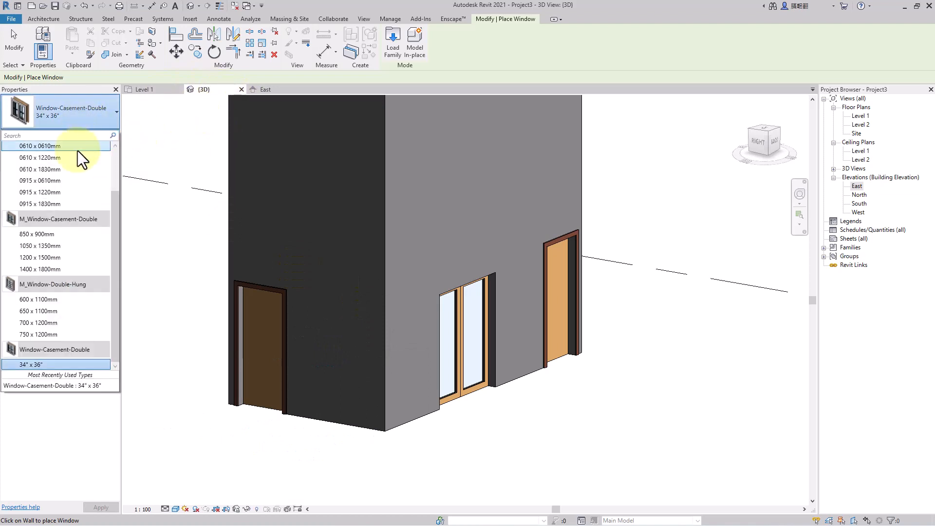
left_click(59, 322)
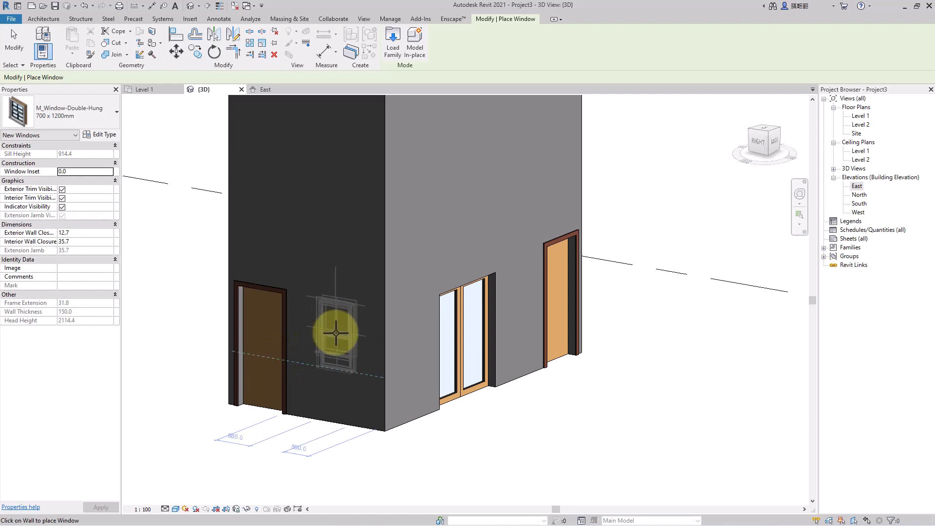
left_click(336, 333)
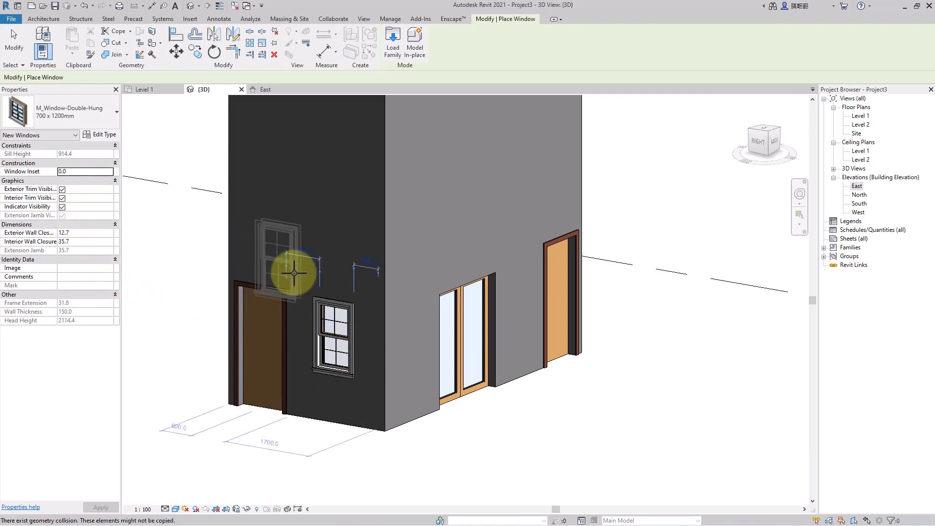
key("Escape")
key("Escape")
Raise the single-flush door beside the window to a 200 mm sill height, and set the sill height back to 0.
left_click(260, 329)
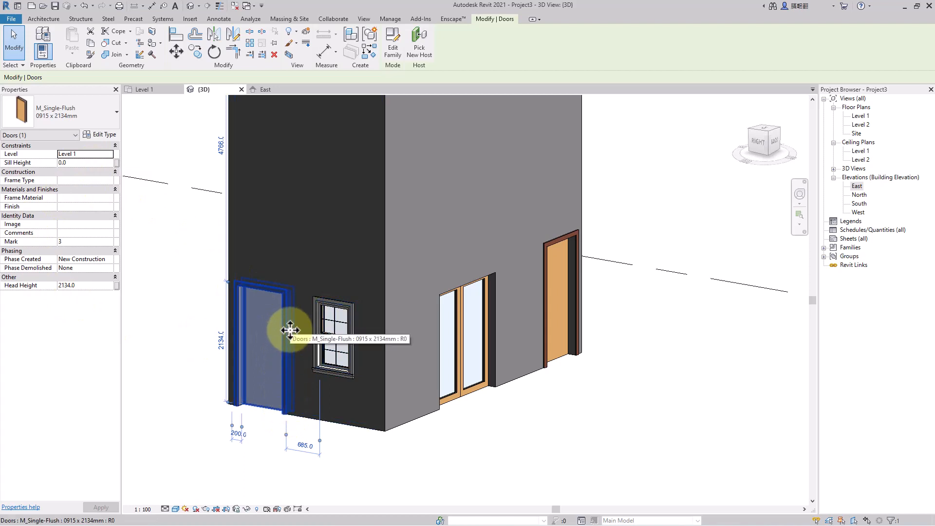
left_click(70, 163)
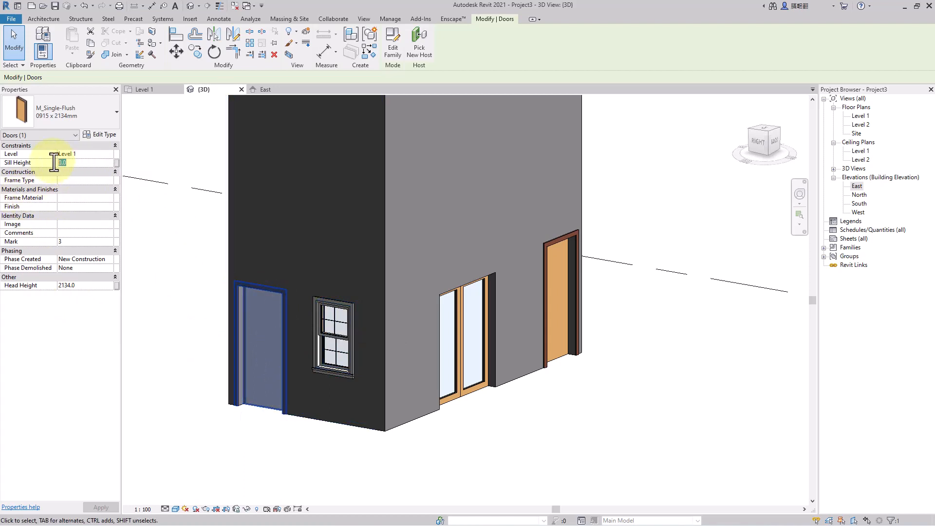
type("200")
key("Return")
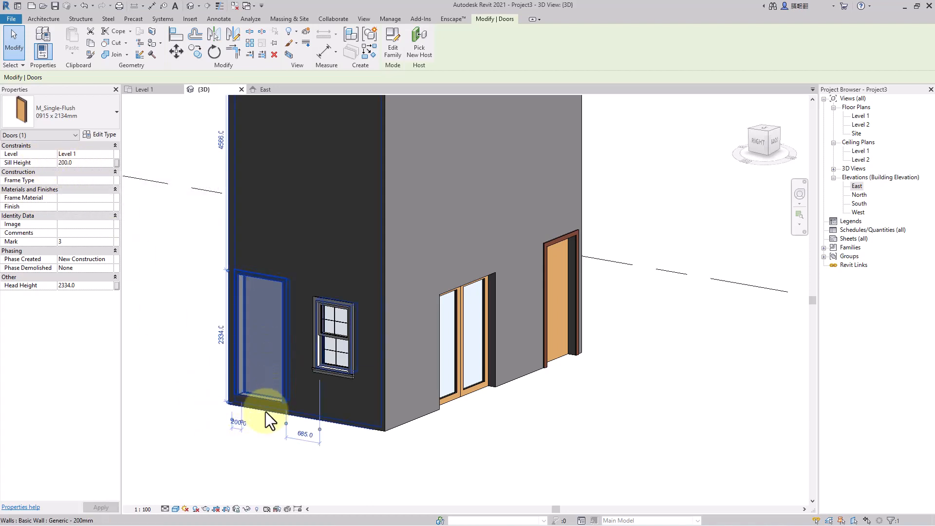
left_click(77, 163)
type("0.0")
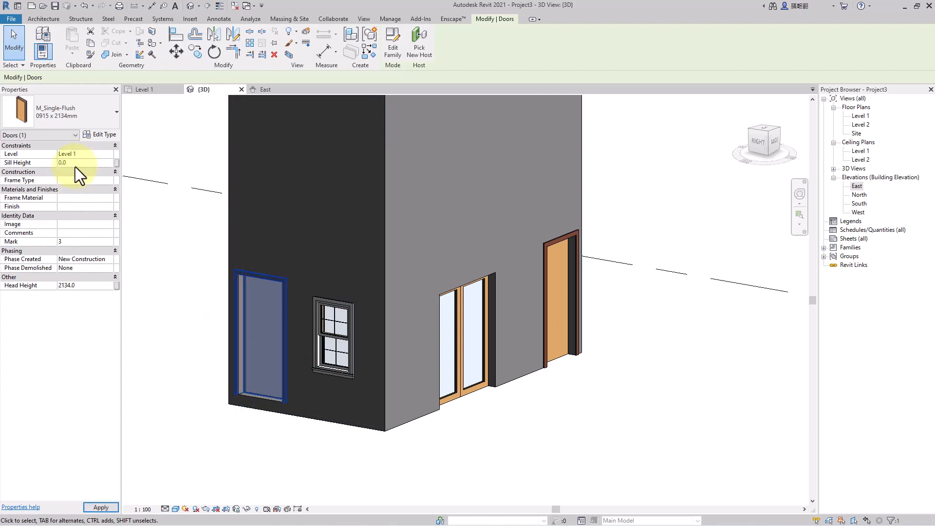
Check the double-hung window's sill height and view the doors and window around the building corner up close.
left_click(330, 331)
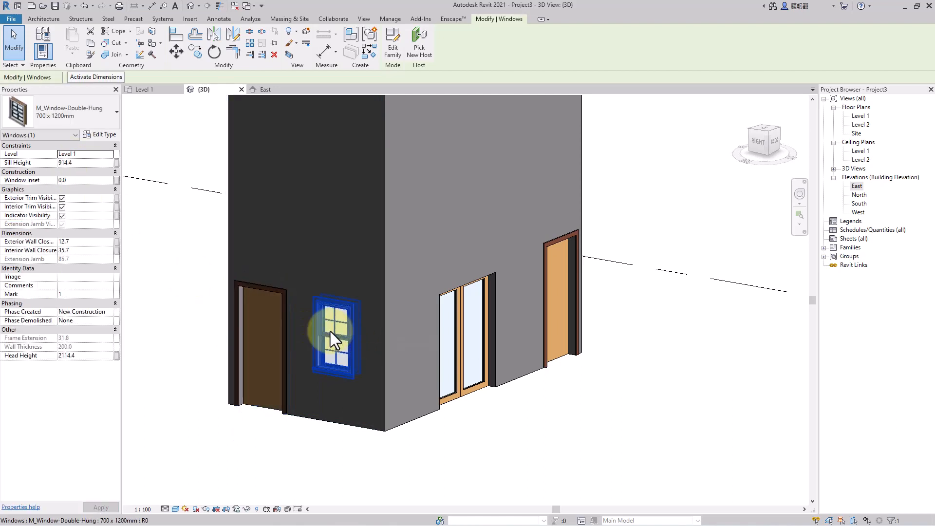
left_click(78, 164)
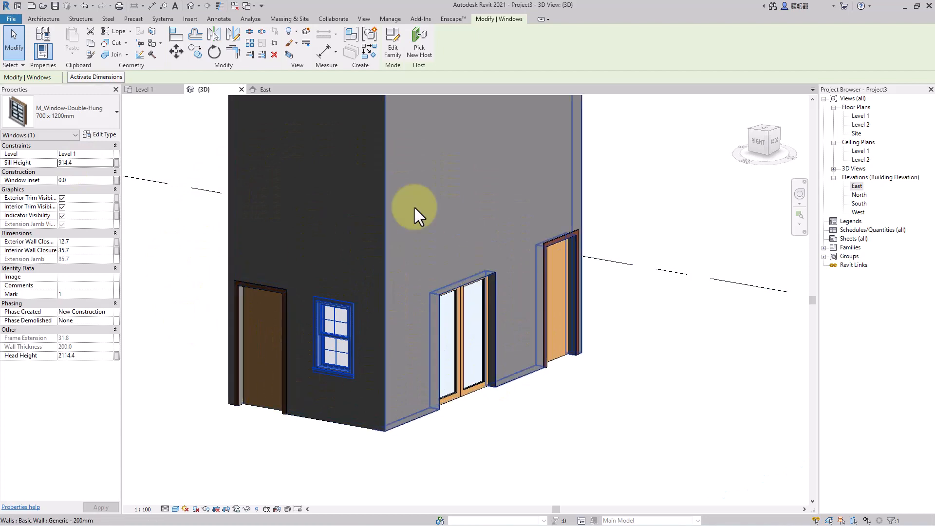
left_click(500, 426)
scroll(323, 373, "up", 4)
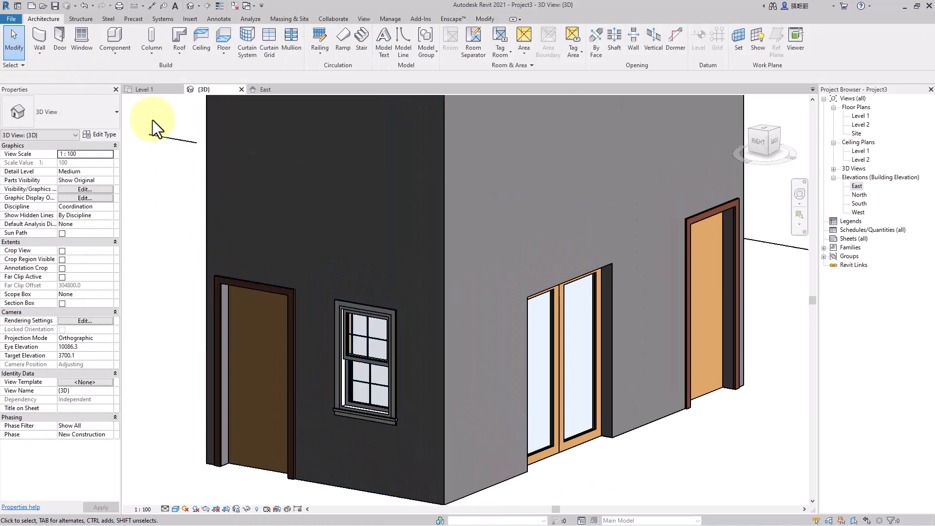
For component placement in the Level 1 plan, load the Bed-Box family from the Beds folder of the English-Imperial Furniture library.
left_click(145, 89)
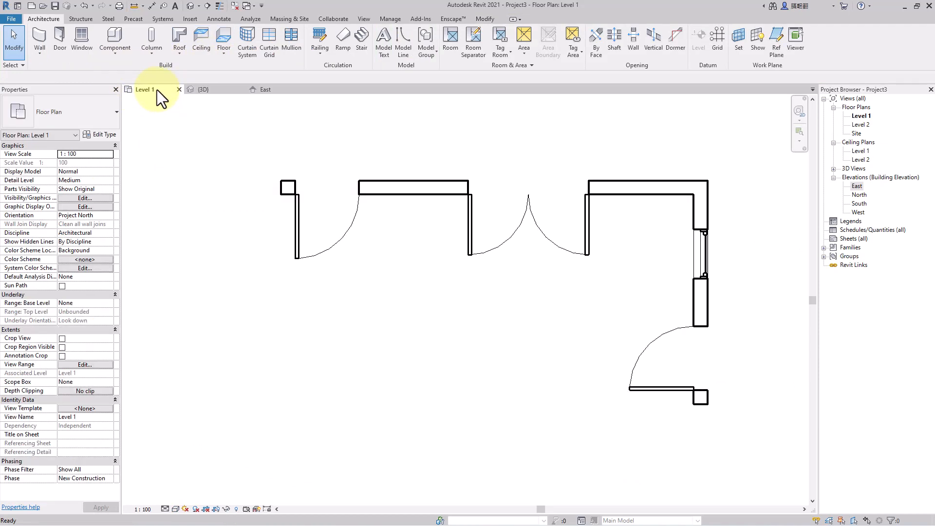
left_click(115, 55)
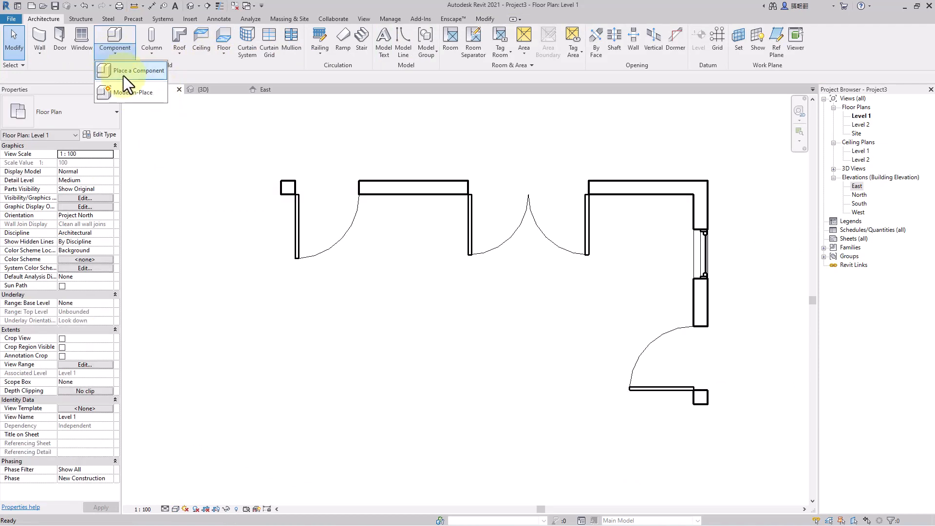
left_click(156, 75)
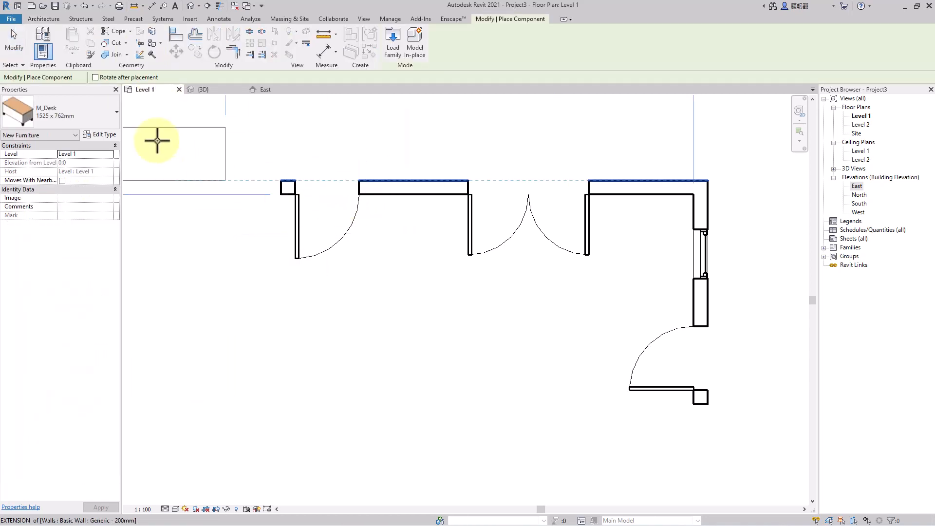
left_click(86, 112)
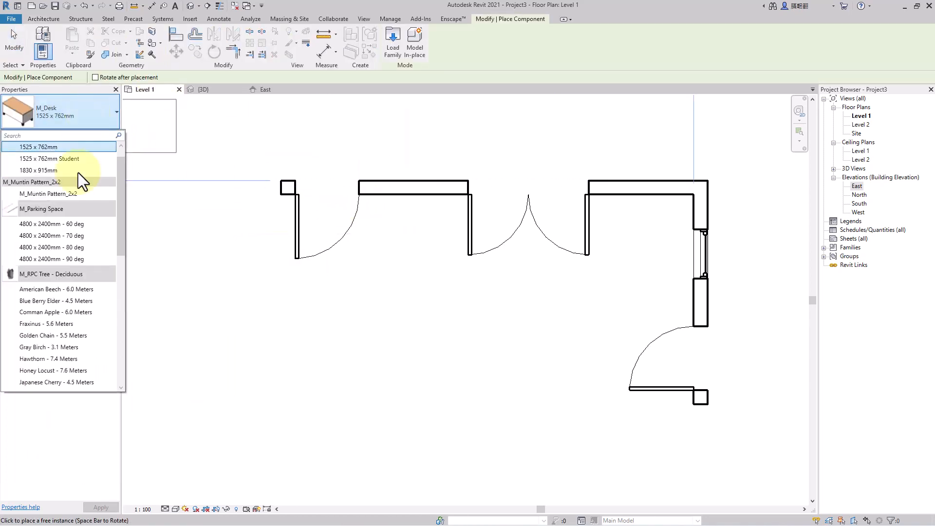
left_click(397, 54)
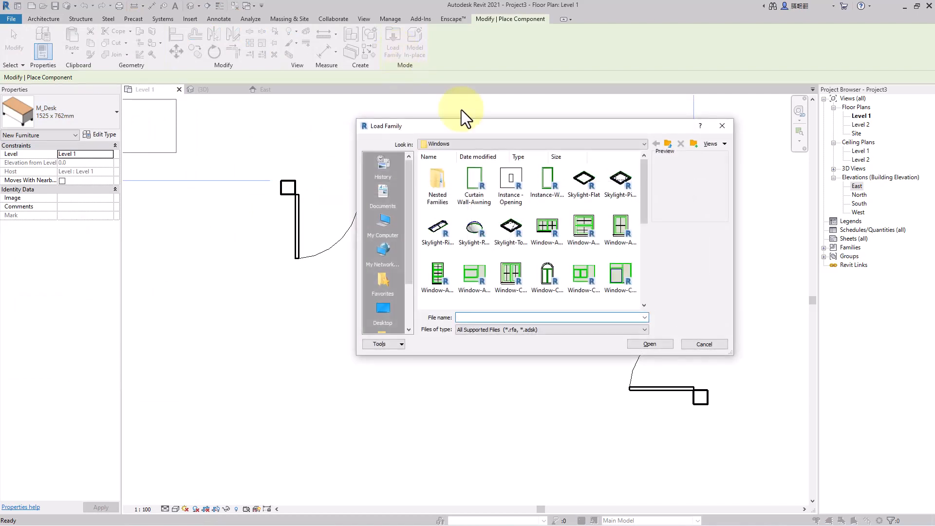
left_click(495, 145)
left_click(517, 209)
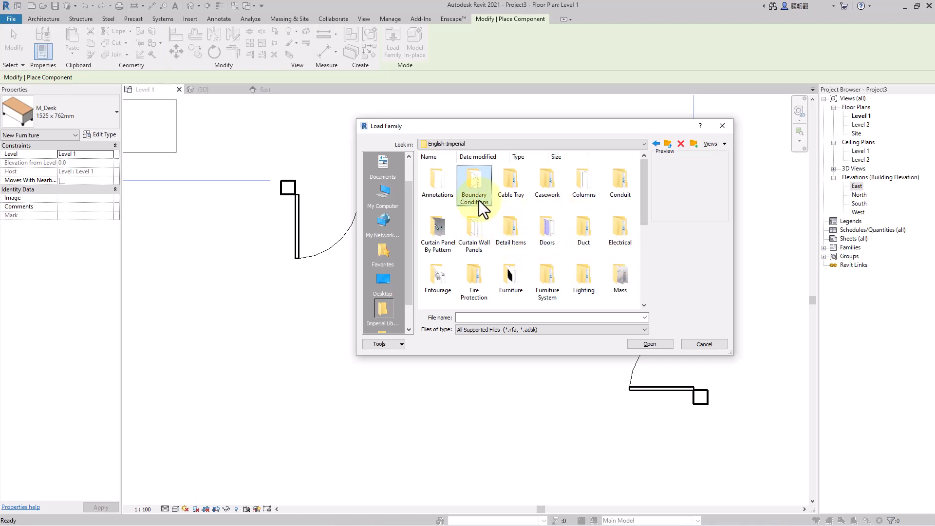
left_click(505, 144)
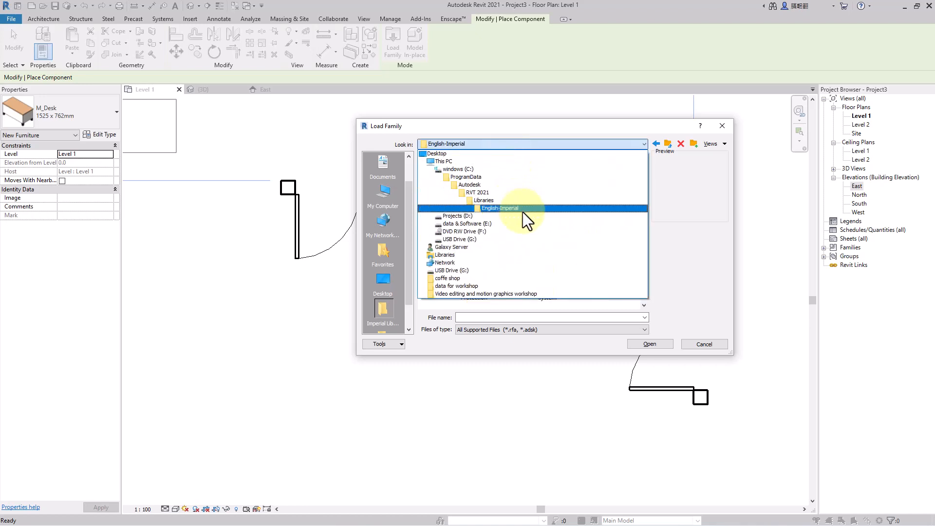
left_click(522, 212)
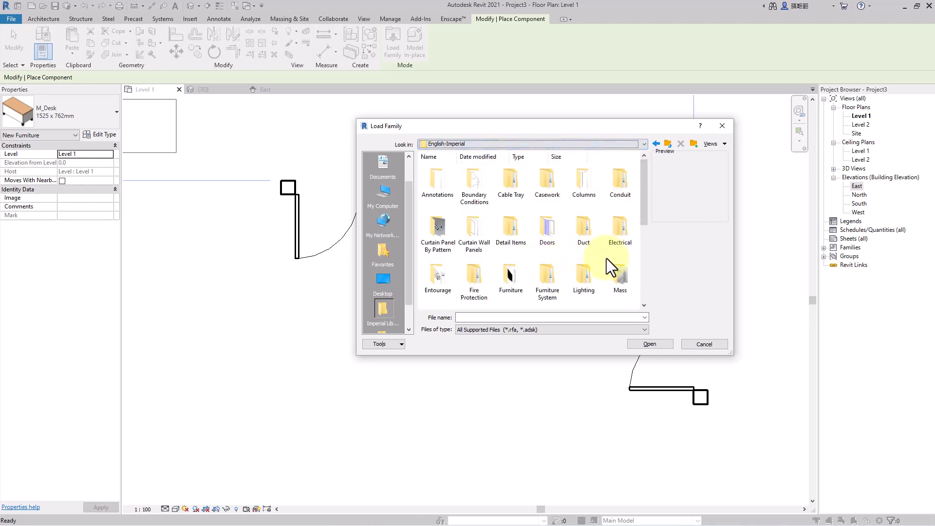
mouse_move(642, 208)
left_mouse_down()
mouse_move(641, 229)
mouse_move(641, 193)
left_mouse_up()
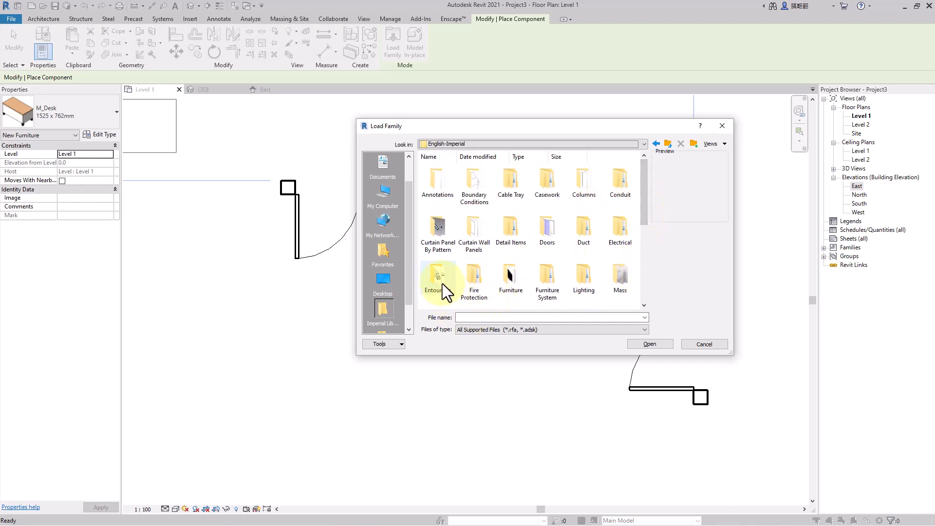
double_click(512, 280)
double_click(432, 179)
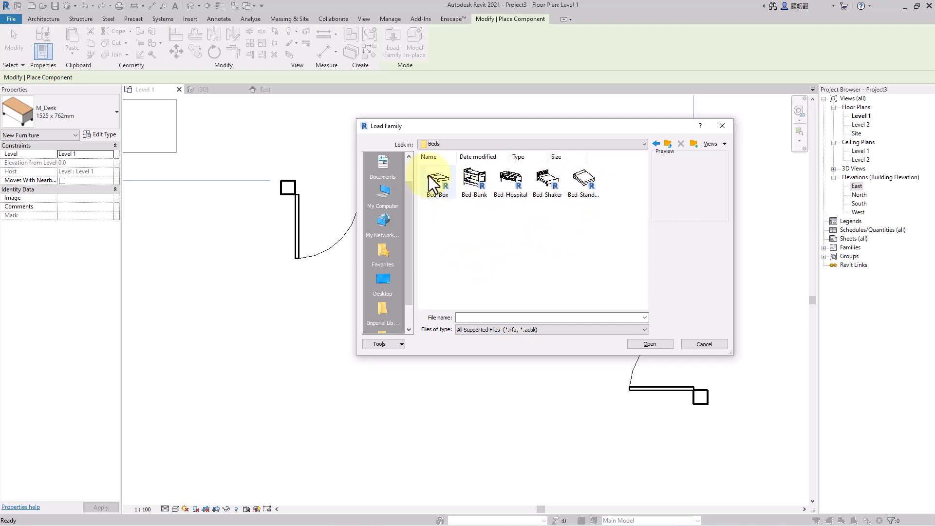
double_click(435, 179)
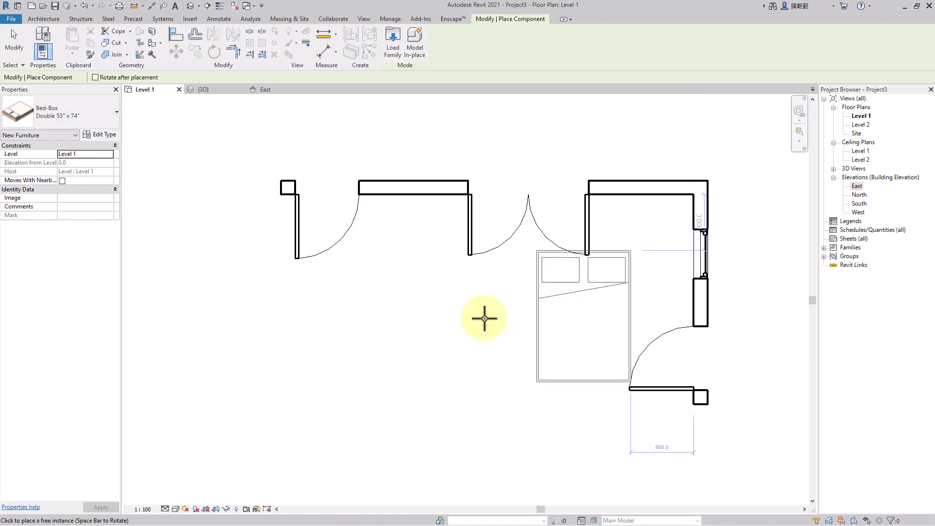
Place one Bed-Box Double 53" x 74" inside the room, about 1300 mm from the horizontal wall and 2300 mm from the vertical wall.
left_click(455, 334)
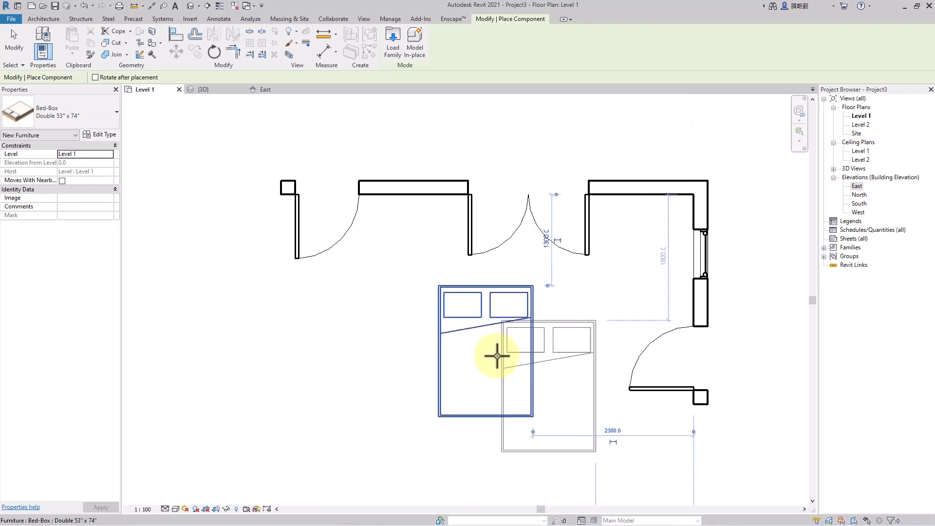
key("Escape")
key("Escape")
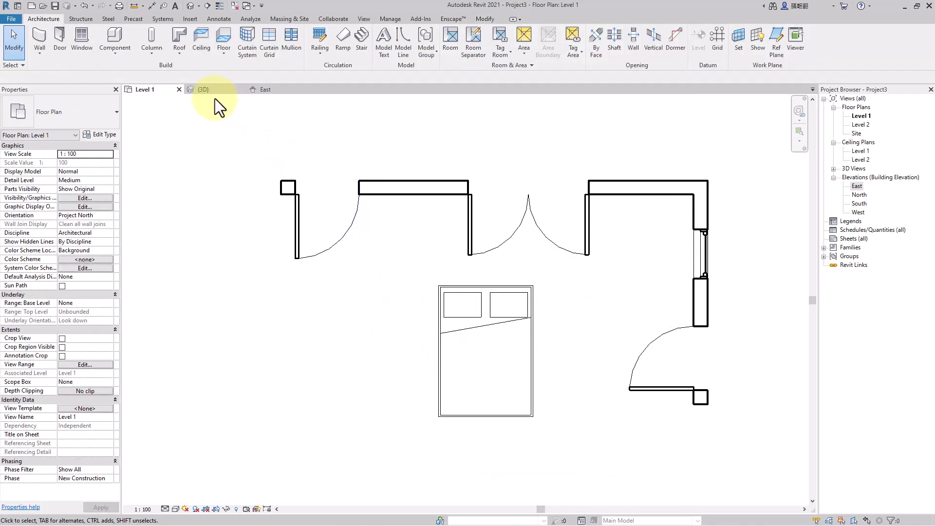
In the 3D view, examine the placed bed from the inner side of the walls.
left_click(210, 89)
middle_click_drag(469, 281, 443, 439, "shift")
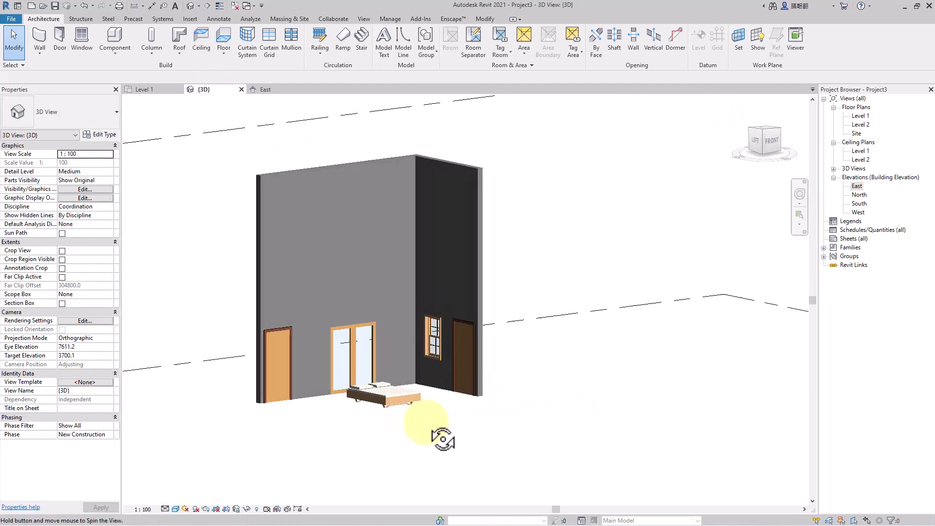
scroll(382, 399, "up", 6)
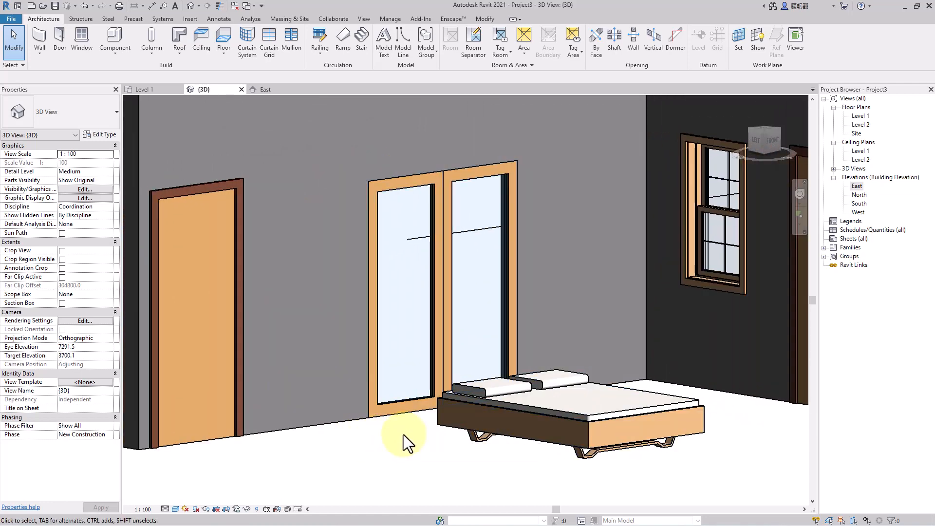
scroll(404, 435, "down", 2)
Try to move the bed directly in the 3D view.
left_click(557, 424)
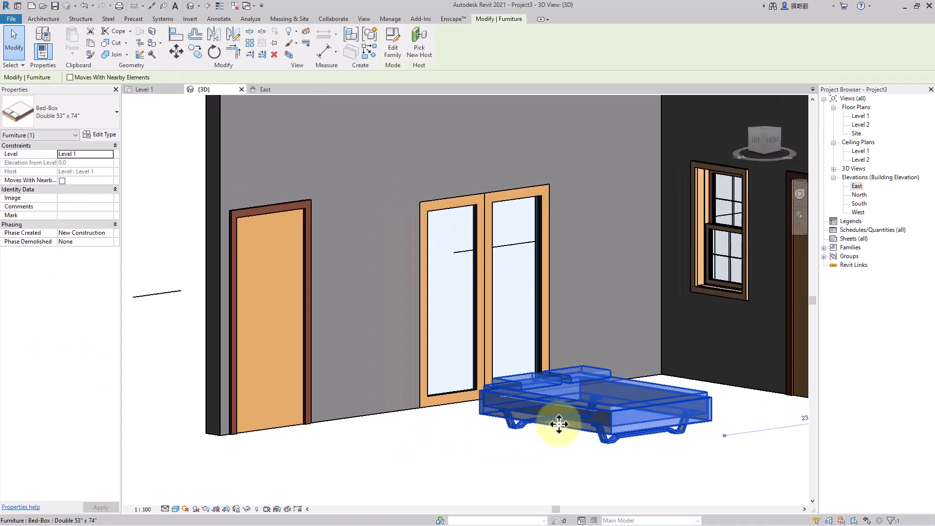
left_click_drag(558, 424, 586, 400)
left_click(565, 474)
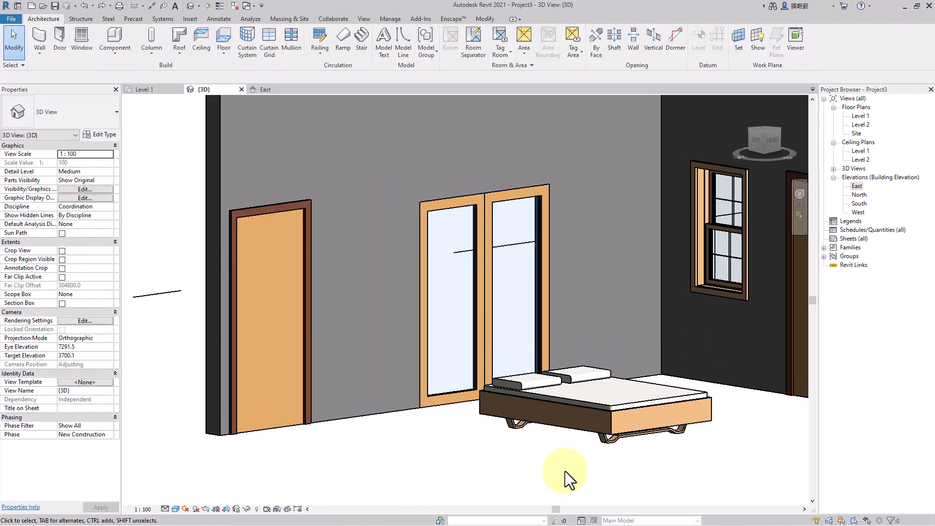
Select the bed in the Level 1 plan to check its wall distances, and select it again in the 3D view.
left_click(147, 89)
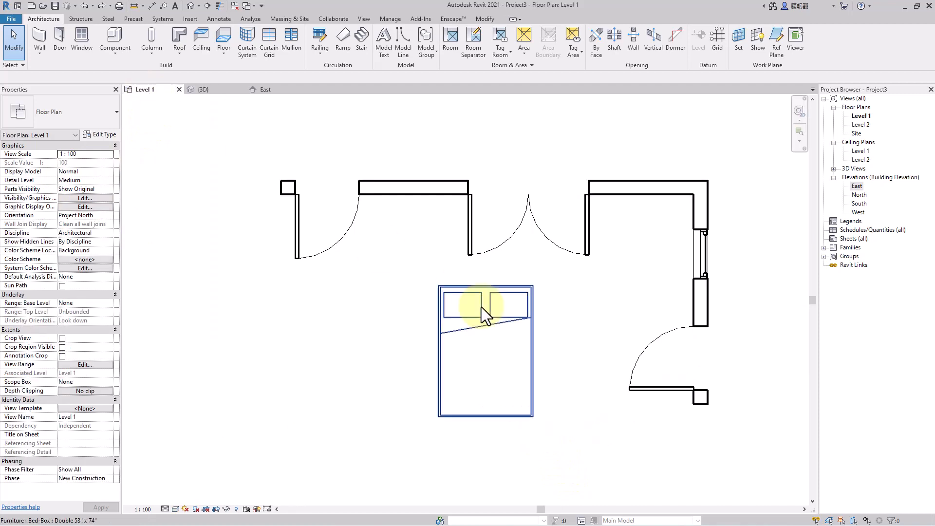
left_click(463, 316)
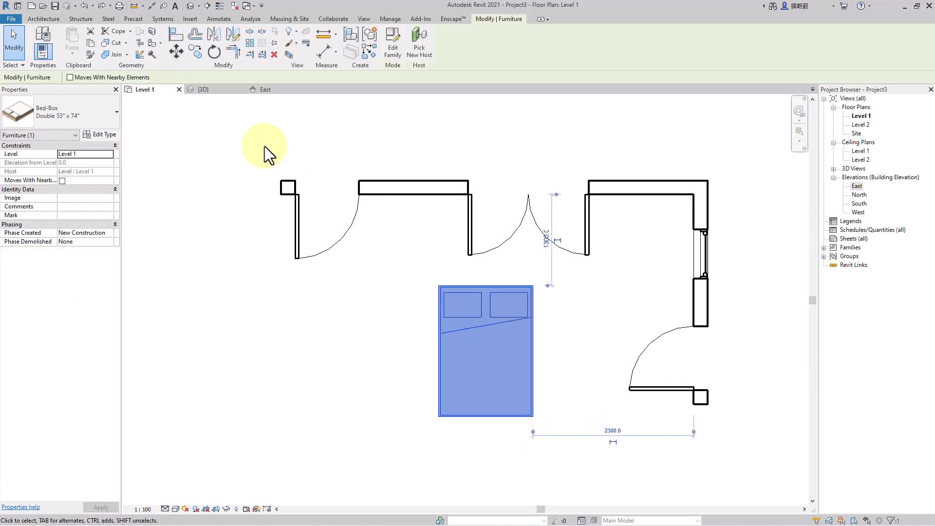
left_click(217, 90)
left_click(583, 456)
left_click(618, 425)
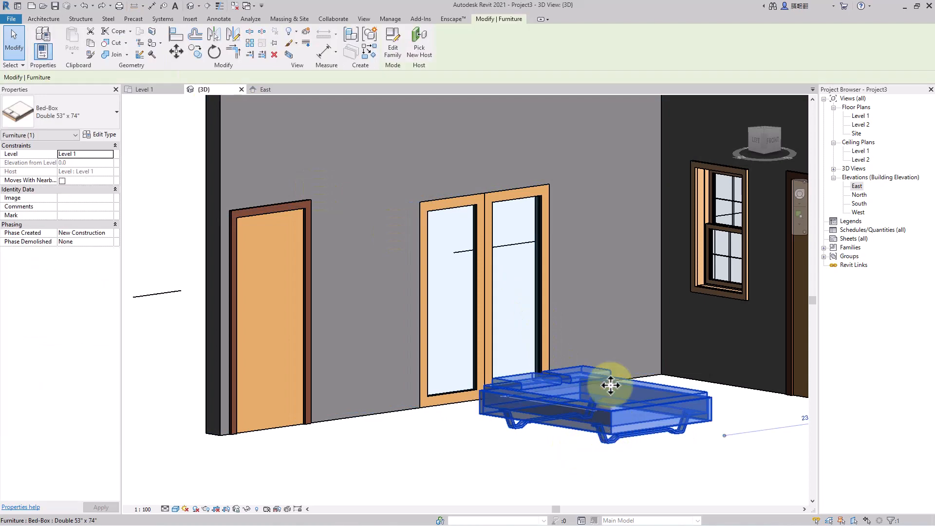